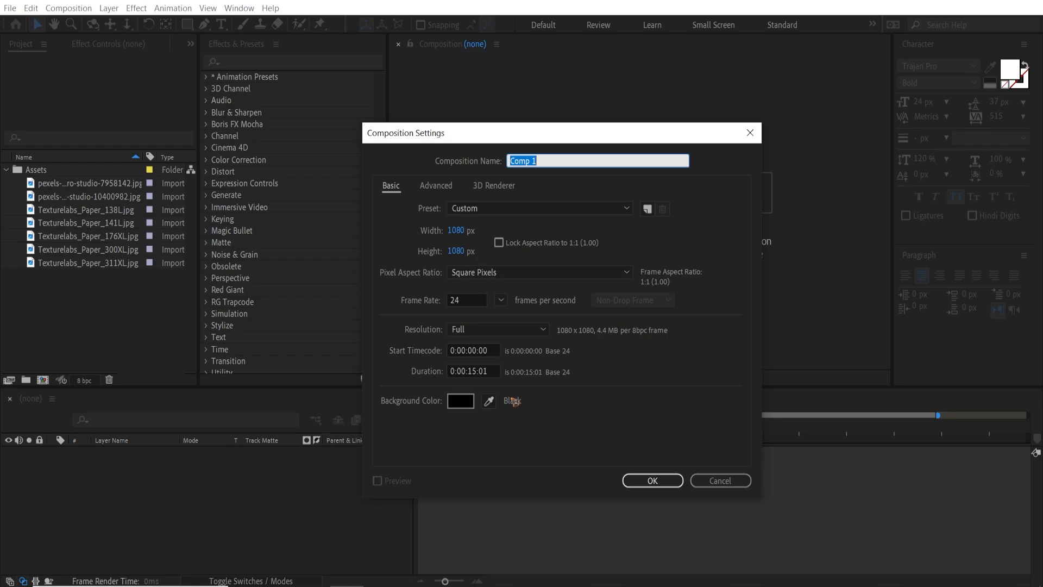
- Create a 1080 x 1080 px composition named Main Comp with a duration of 0:00:10:01
left_click(477, 371)
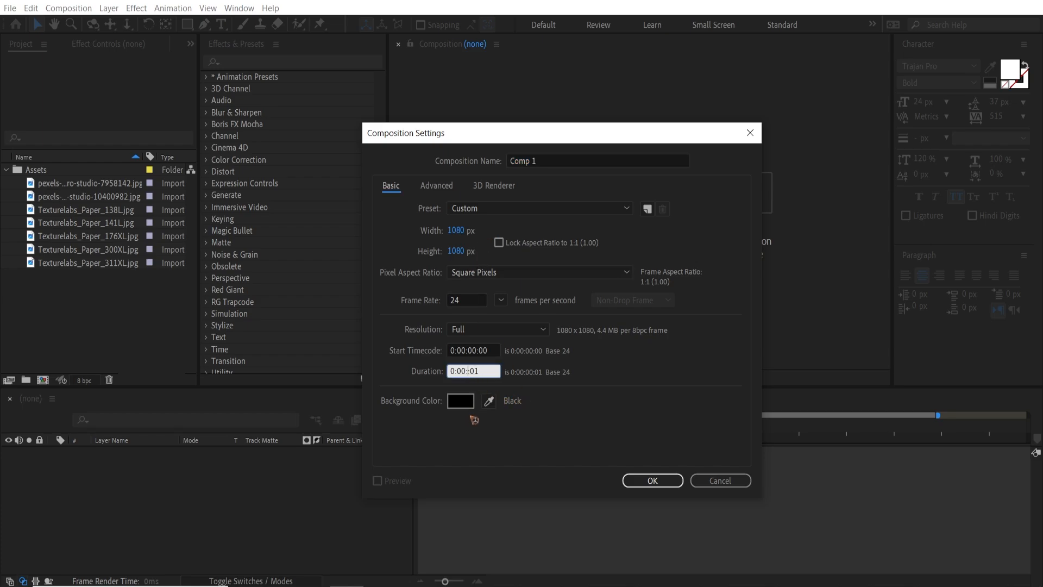
left_click_drag(559, 162, 369, 165)
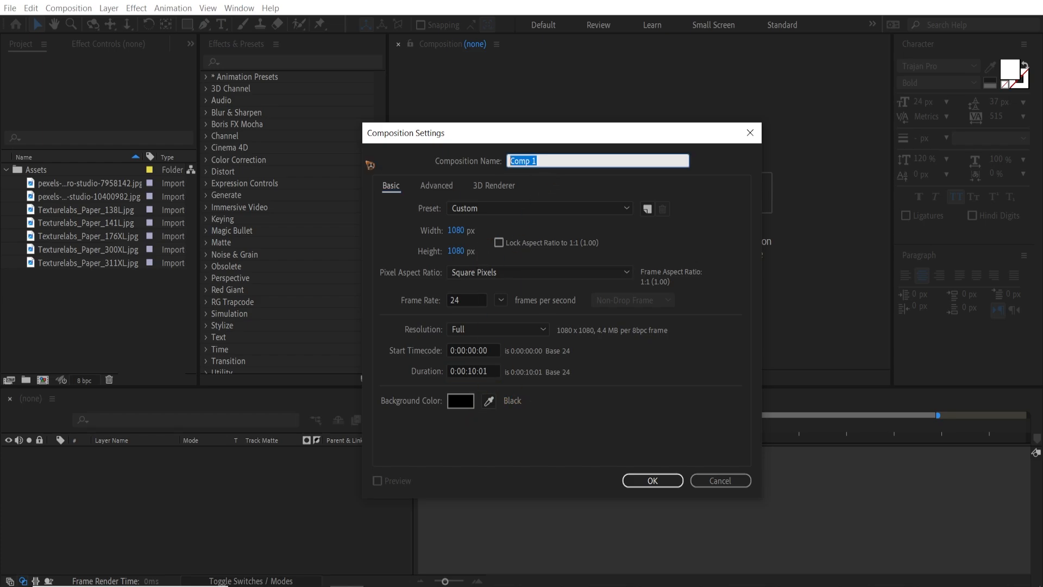
type("Main")
left_click(652, 480)
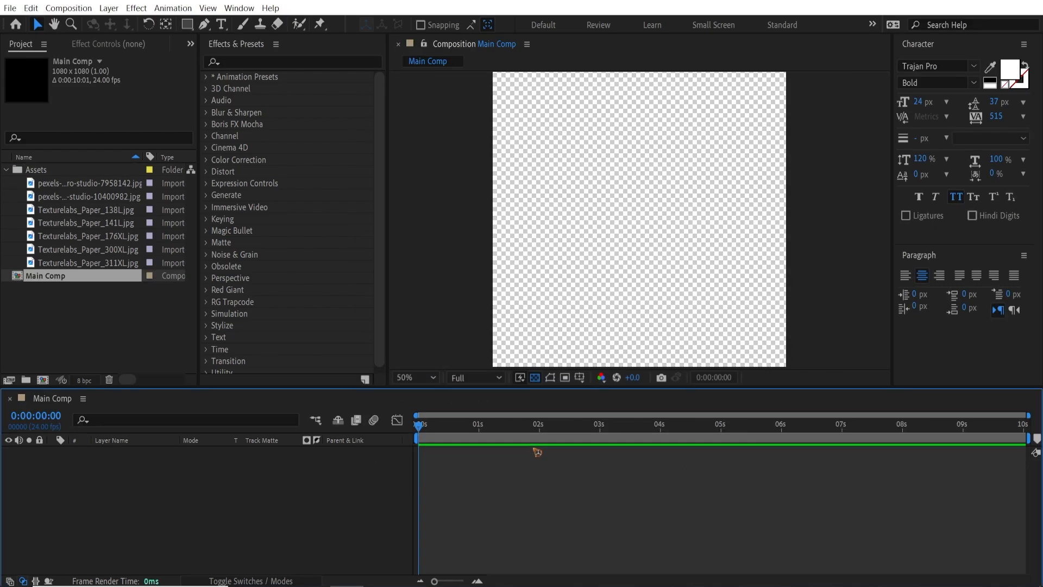
- Create a new composition from the pexels-cottonbro-studio-7958142.jpg photo in the Assets folder
left_click(70, 210)
left_click(62, 185)
left_click(66, 198)
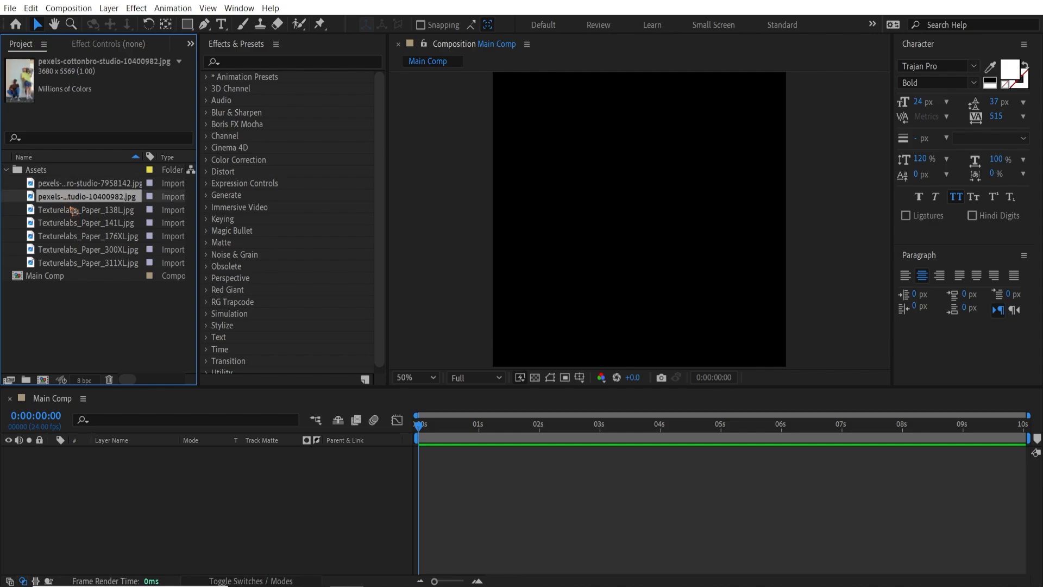
left_click(74, 210)
left_click(70, 184)
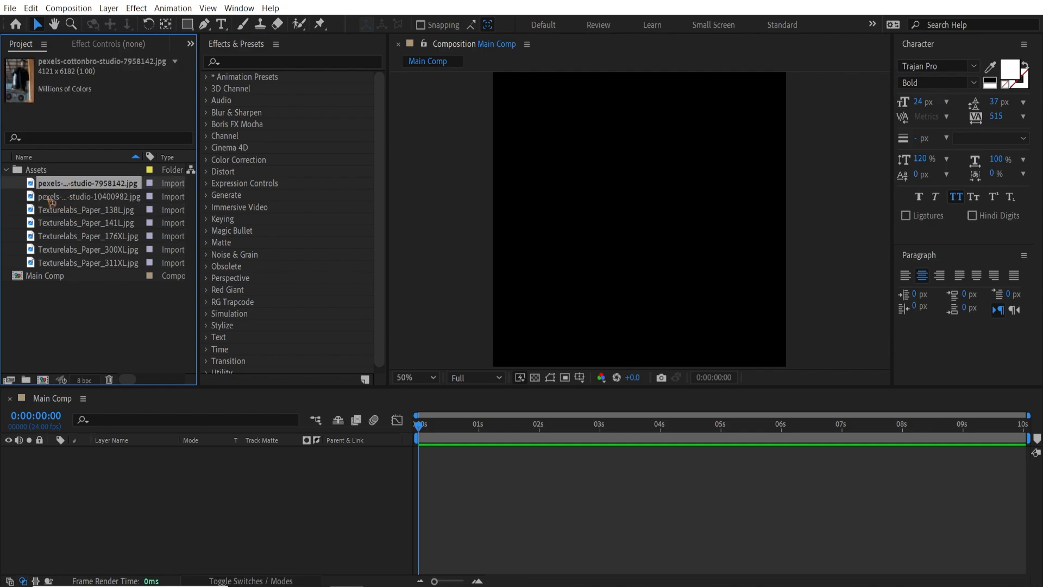
left_click_drag(49, 188, 45, 377)
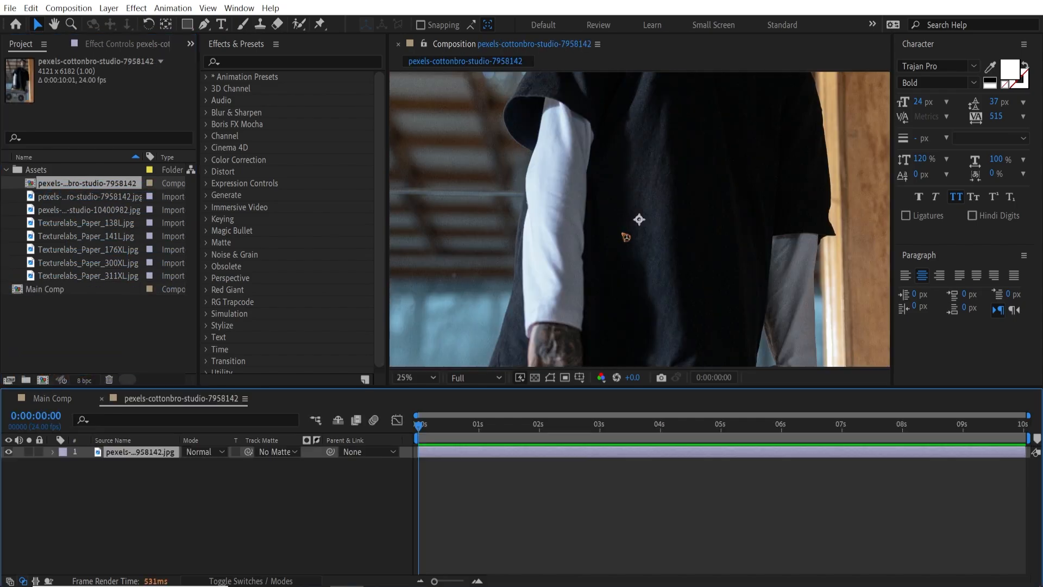
- Start a Pen tool mask on the photo layer, tracing the man's beanie over its top and down to the ear
scroll(685, 211, "up", 1)
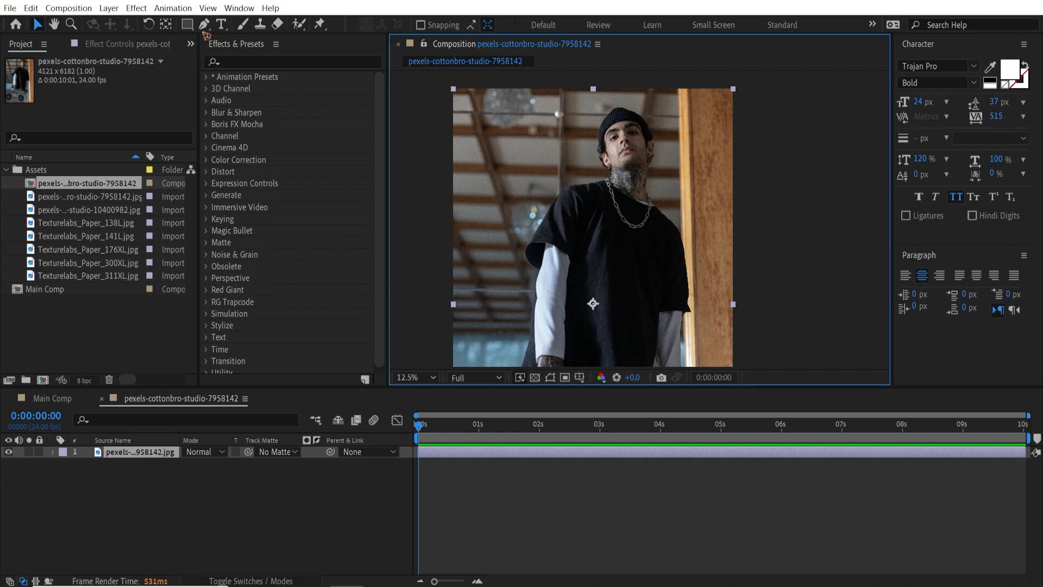
key("g")
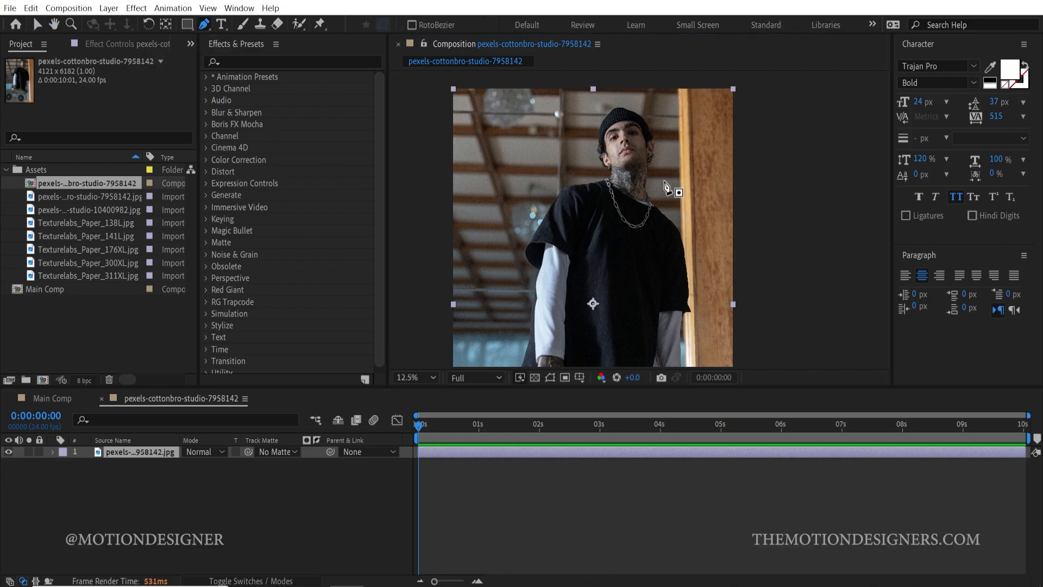
key("grave")
scroll(519, 239, "up", 2)
left_click(371, 193)
left_click_drag(412, 141, 478, 136)
left_click(549, 176)
left_click_drag(575, 239, 575, 245)
left_click(573, 263)
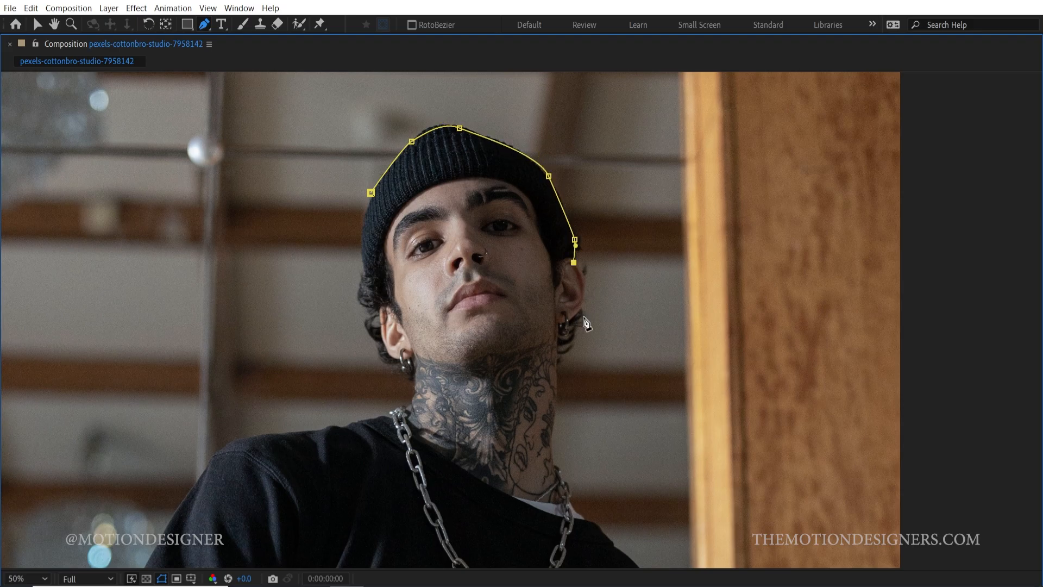
- Continue the mask path around the ear and down the side of the neck to the chain
left_click_drag(584, 299, 581, 315)
left_click(560, 329)
left_click(558, 395)
left_click_drag(552, 448, 550, 455)
left_click(557, 472)
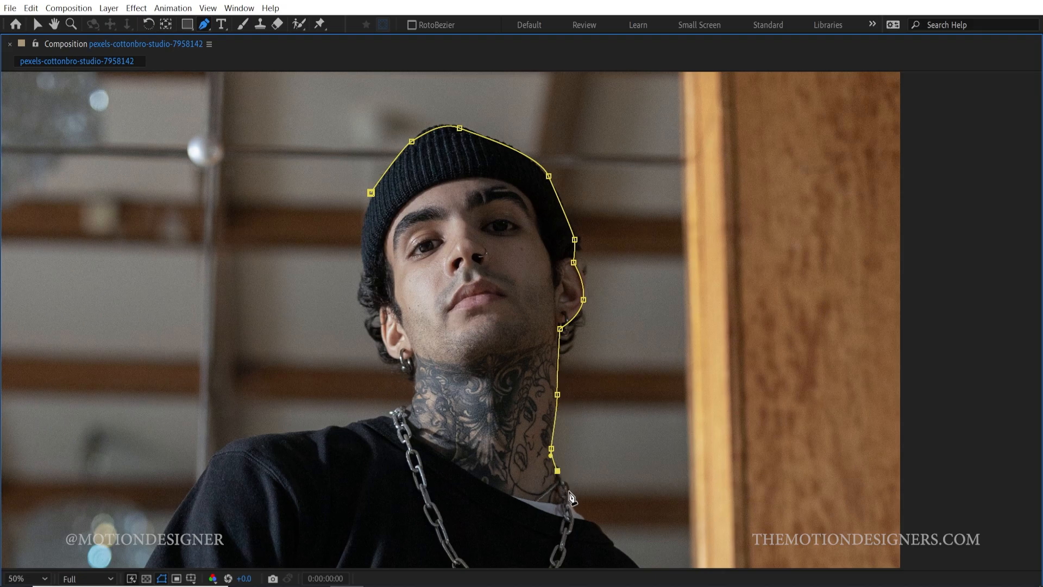
- Continue the mask path from the neck over the shoulder and down the T-shirt sleeve along the arm
left_click(573, 509)
left_click_drag(618, 515, 587, 288)
left_click(659, 408)
left_click_drag(668, 450, 612, 185)
left_click(636, 377)
left_click_drag(630, 489, 639, 186)
left_click_drag(609, 266, 611, 294)
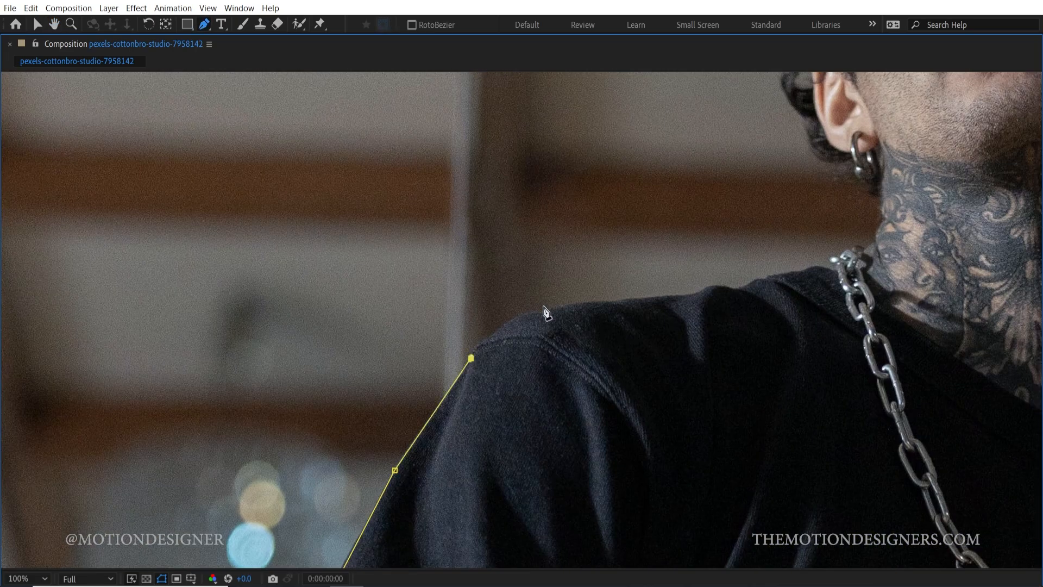
- Trace the opposite shoulder up to the neck and close the mask so only the man and his boombox remain
left_click(560, 310)
left_click(686, 292)
left_click(726, 288)
left_click(744, 291)
left_click(782, 279)
left_click(831, 264)
left_click(846, 249)
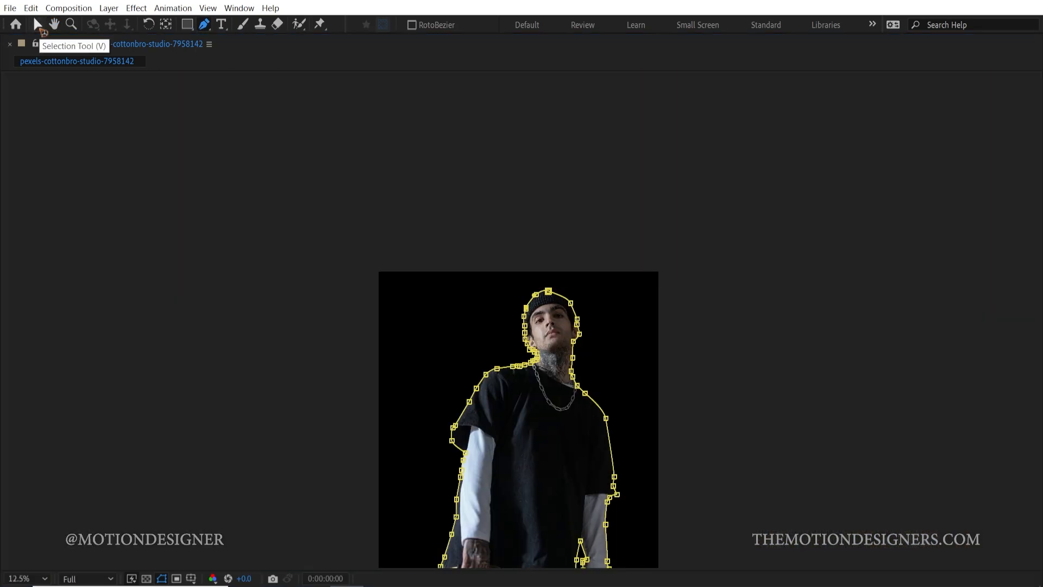
left_click(38, 24)
left_click(265, 342)
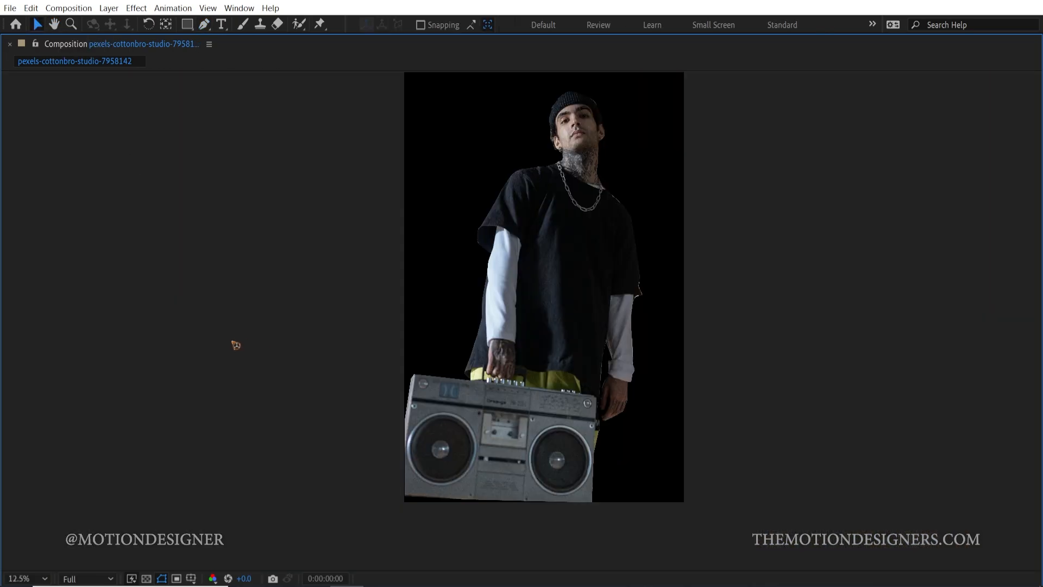
key("grave")
scroll(535, 273, "down", 1)
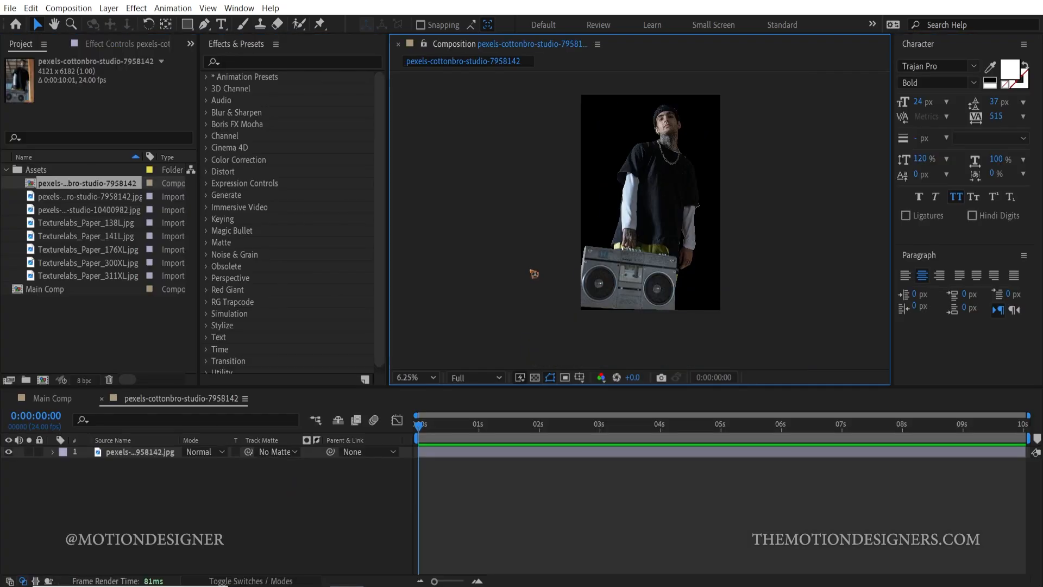
- Create a new composition from the pexels-cottonbro-studio-10400982.jpg photo
left_click(57, 211)
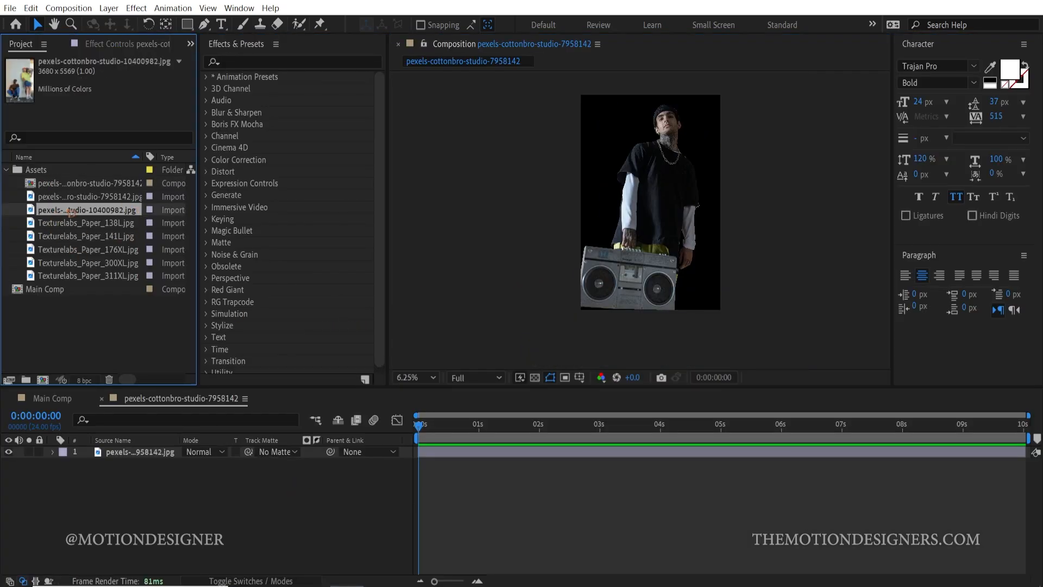
left_click_drag(53, 215, 43, 380)
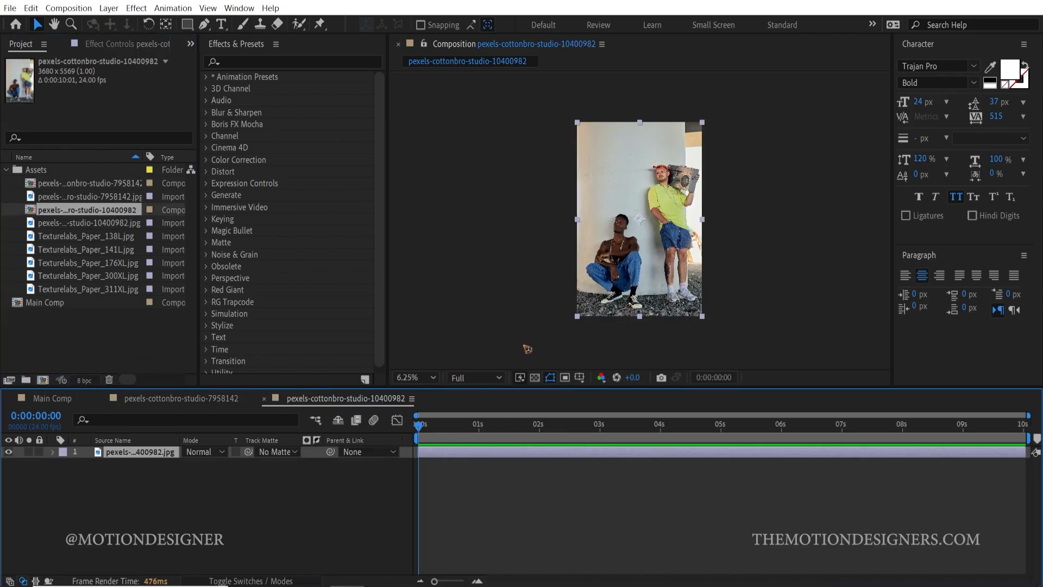
- Cut out the standing man in the yellow shirt with his boombox using a closed Pen tool mask on the photo layer
key("period")
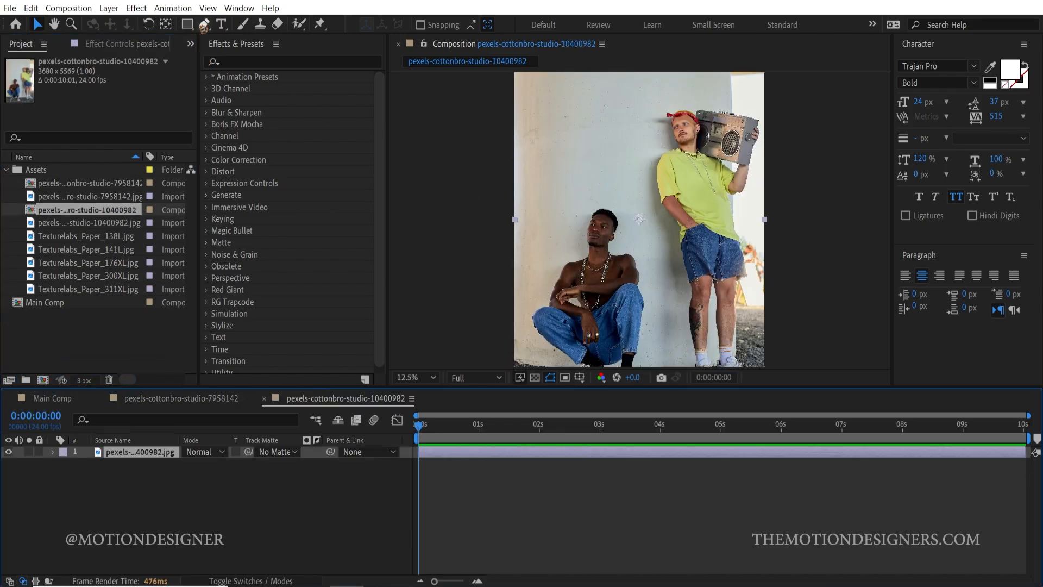
left_click(204, 24)
key("grave")
key("period")
key("period")
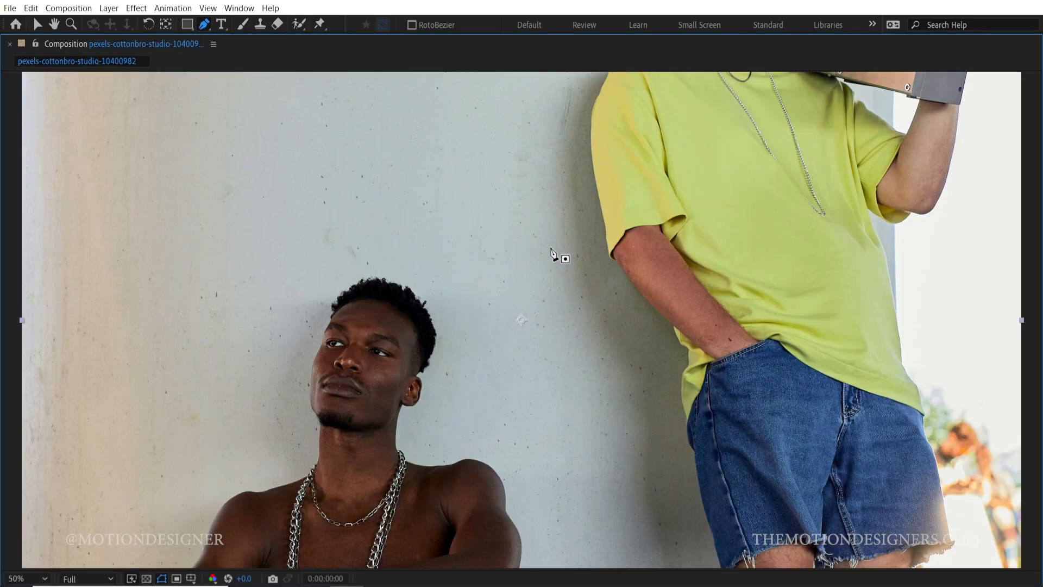
left_click_drag(657, 111, 375, 365)
left_click_drag(486, 231, 457, 296)
key("period")
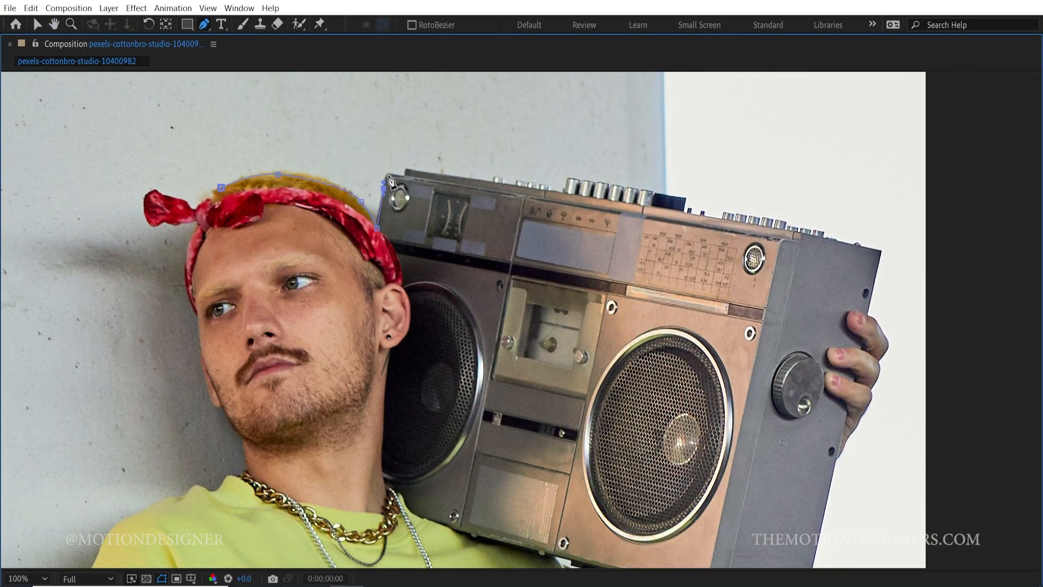
key("period")
mouse_move(1003, 555)
left_mouse_down()
mouse_move(711, 432)
mouse_move(622, 60)
left_mouse_up()
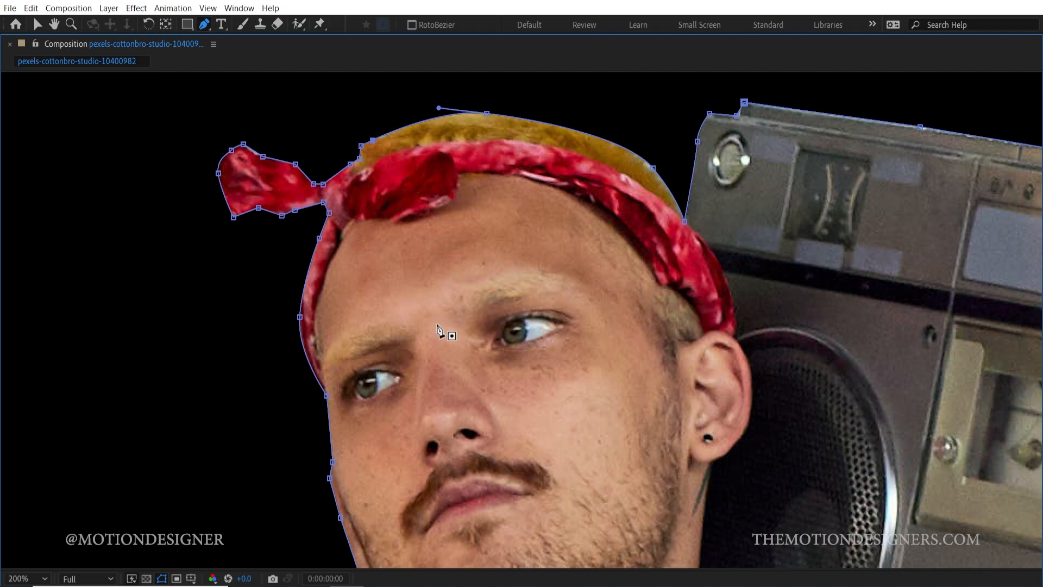
left_click(37, 24)
key("grave")
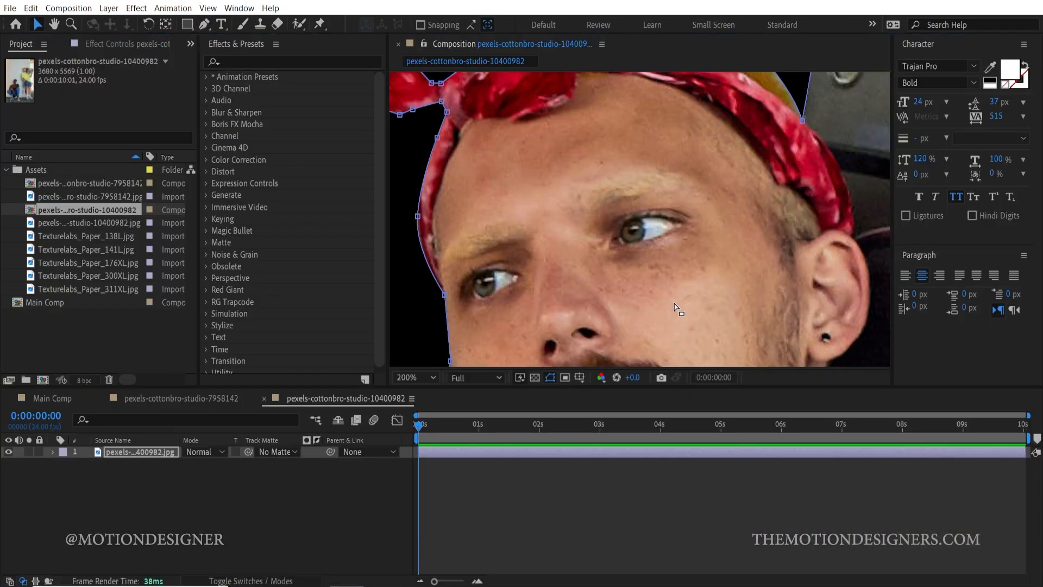
key("comma")
- Rename the pexels-cottonbro-studio-7958142 composition to 1
left_click(165, 399)
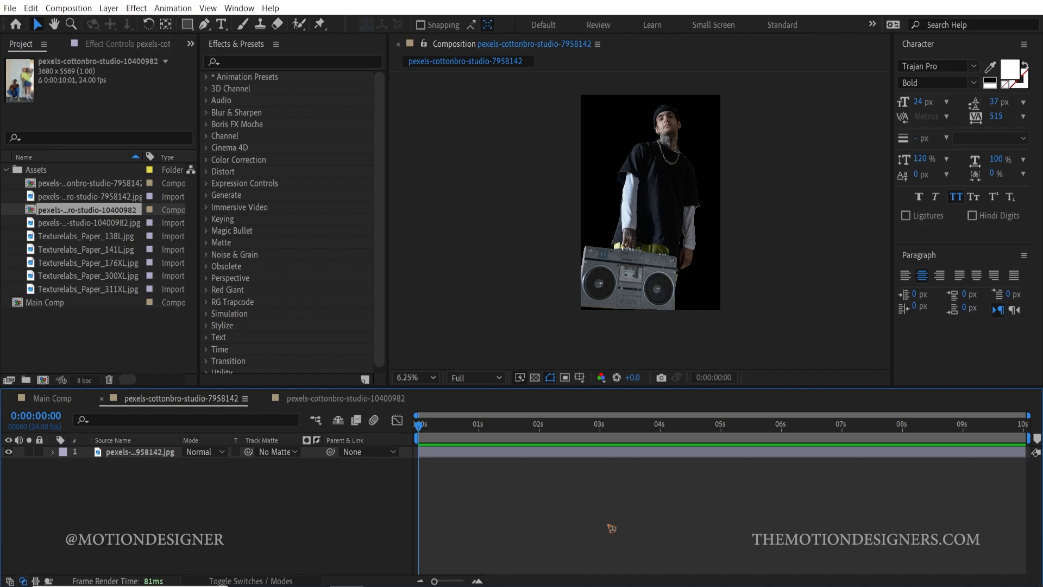
key("ctrl+k")
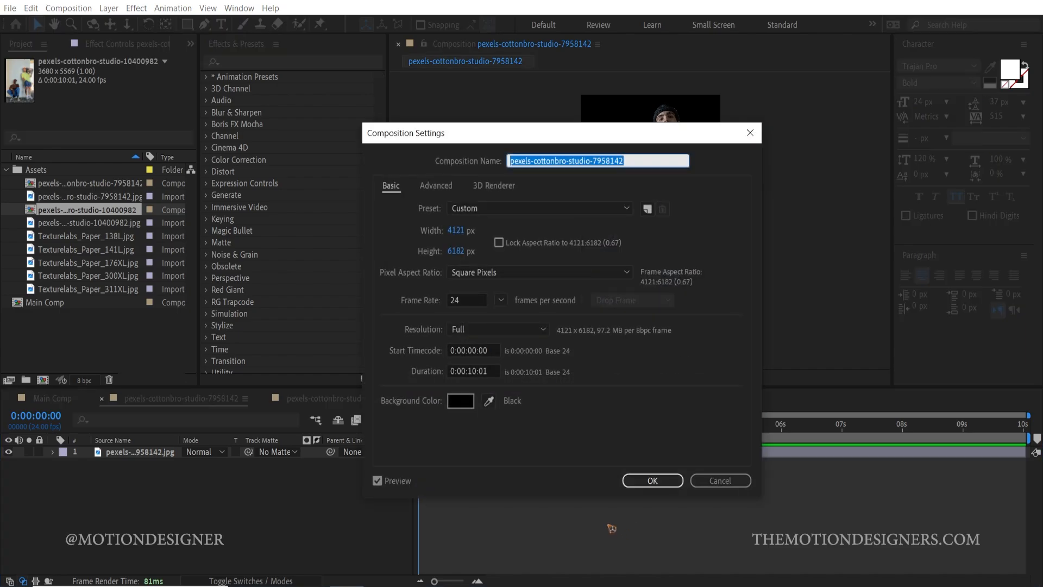
type("1")
key("Return")
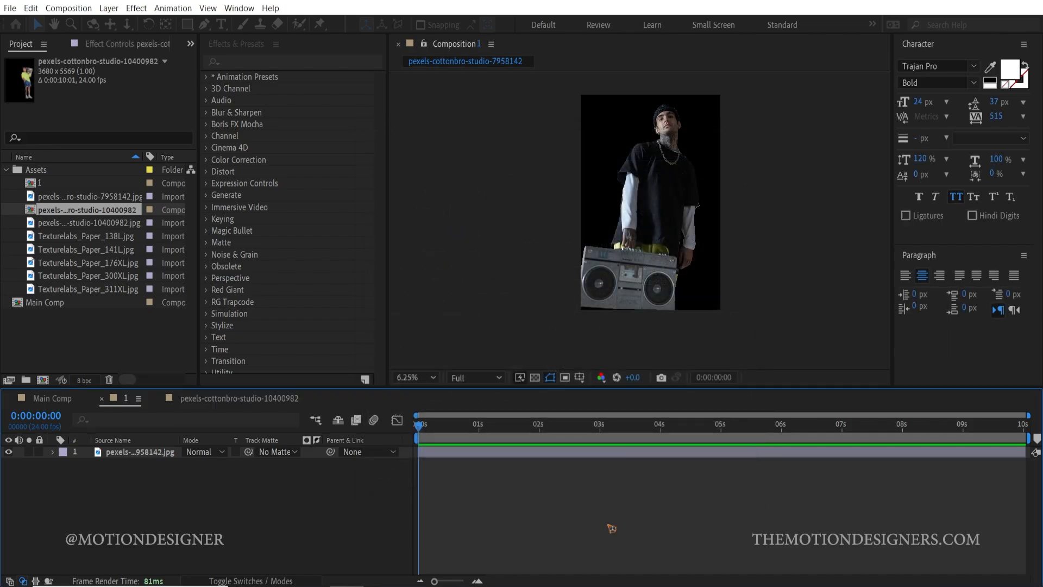
- Add a Stroke layer style to the masked photo layer in composition 1 and hide the mask outlines in the viewer
left_click(136, 456)
right_click(137, 457)
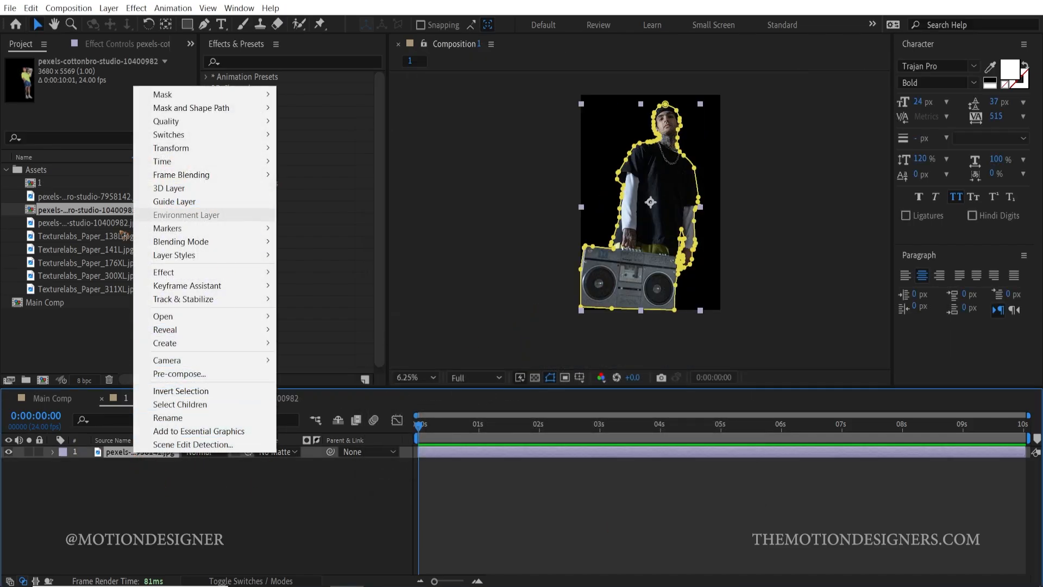
mouse_move(272, 255)
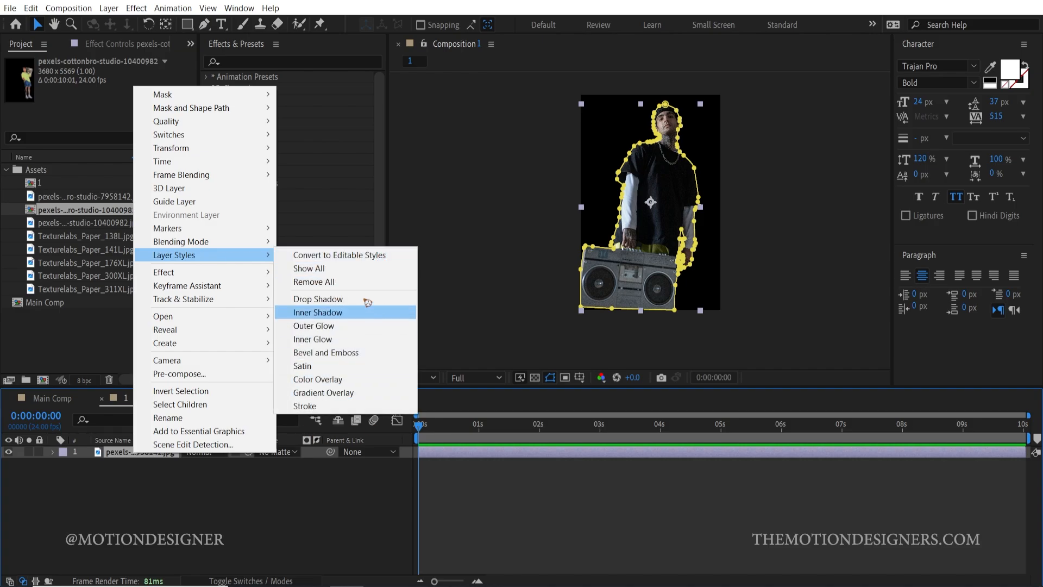
left_click(336, 406)
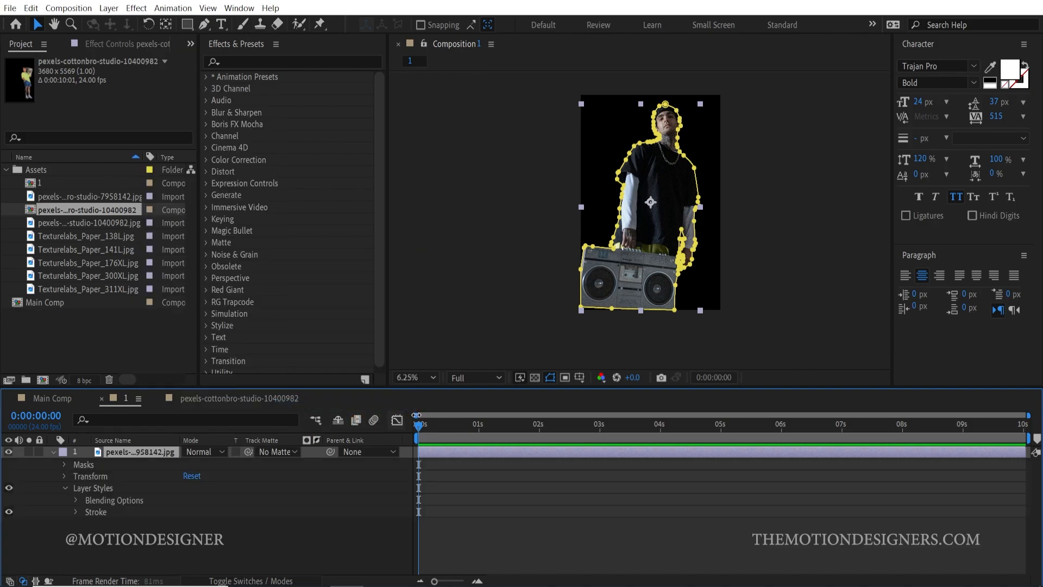
scroll(559, 264, "up", 2)
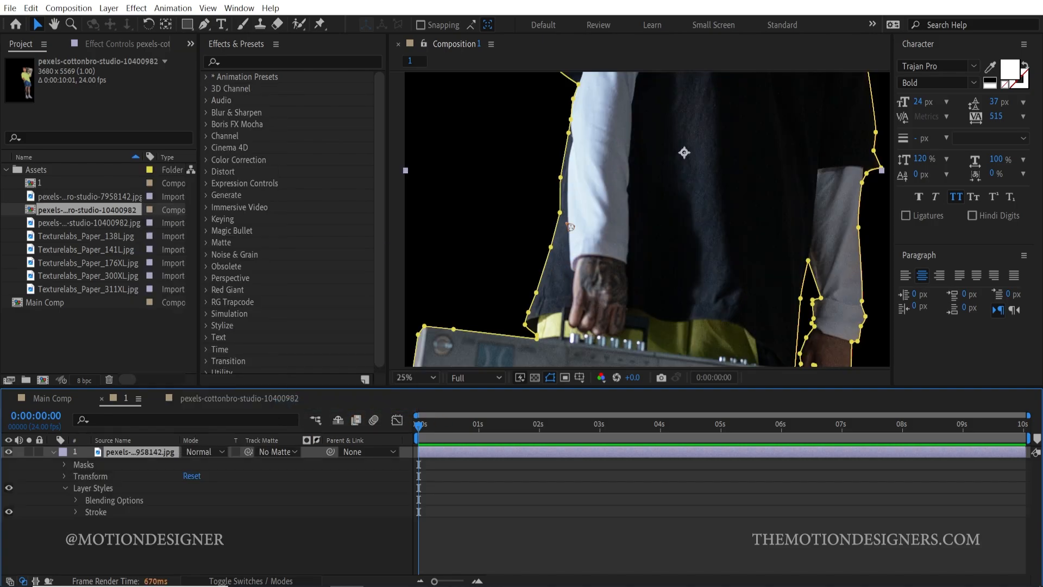
left_click(551, 381)
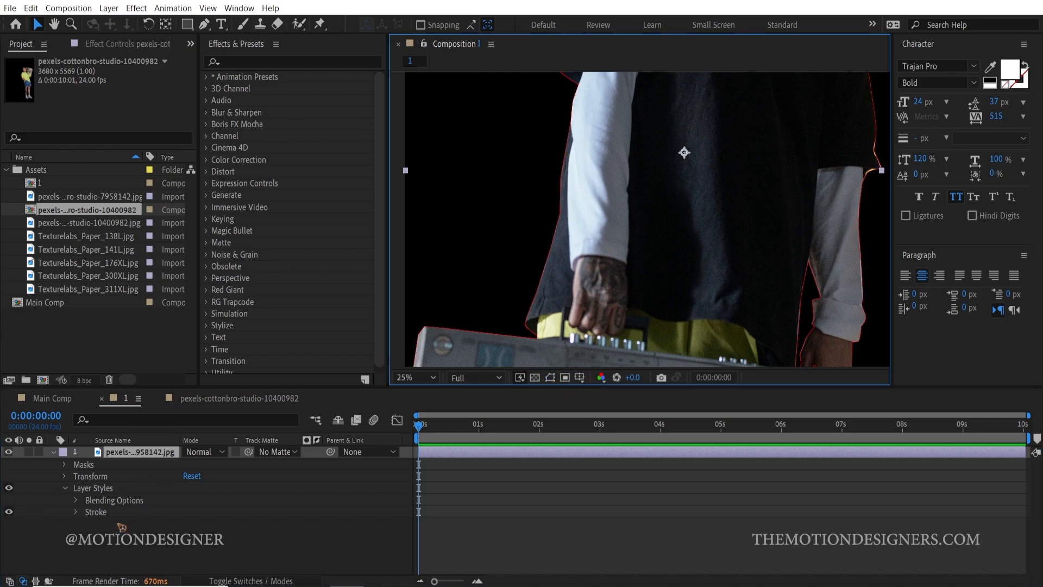
- Change the stroke's colour to off-white F3F3F3 and increase its size to a thick outline around the cutout
left_click(76, 512)
left_click(190, 532)
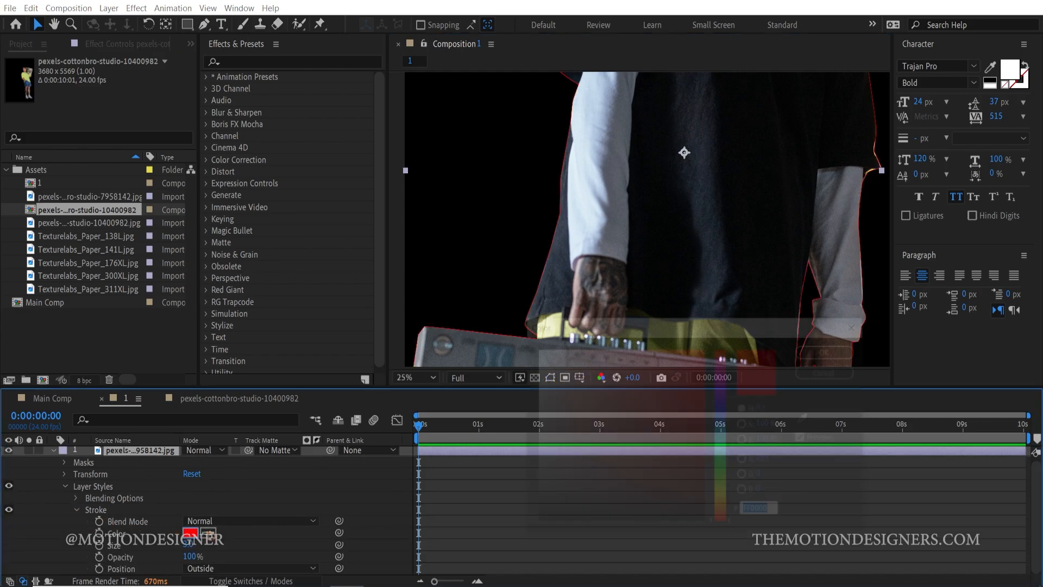
left_click_drag(539, 394, 506, 355)
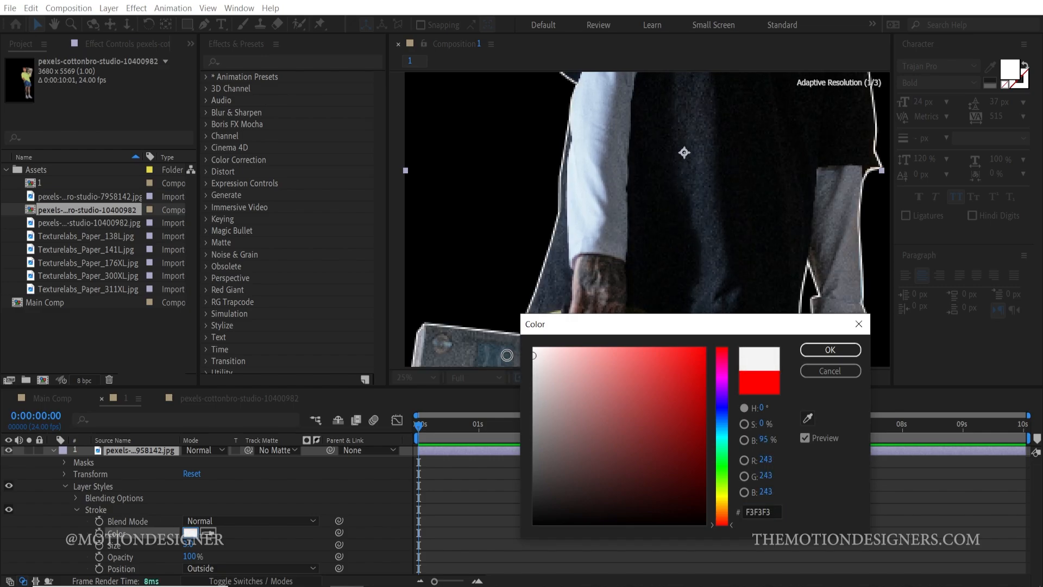
left_click(830, 350)
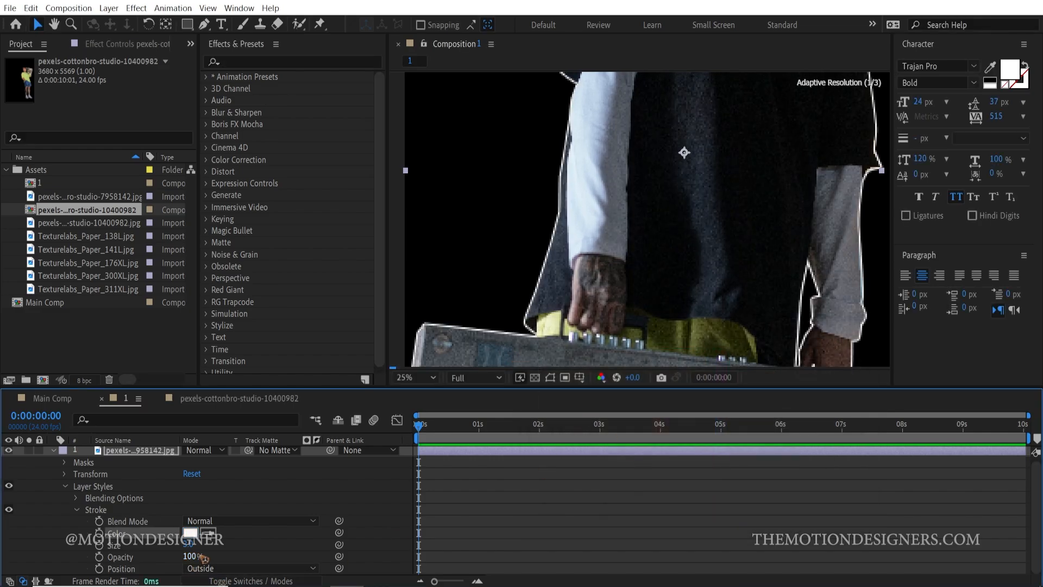
left_click_drag(190, 547, 322, 545)
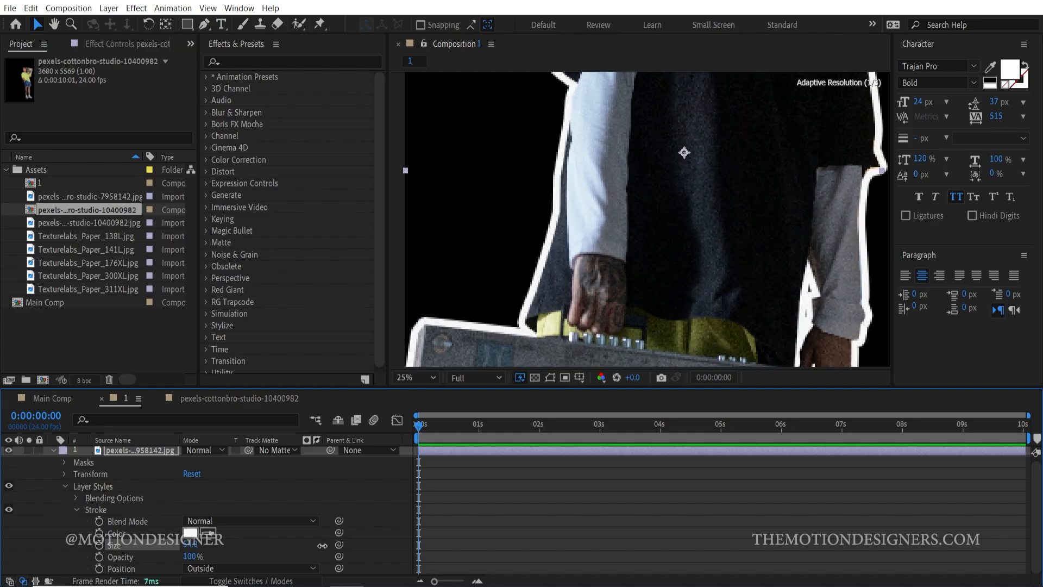
scroll(676, 193, "down", 1)
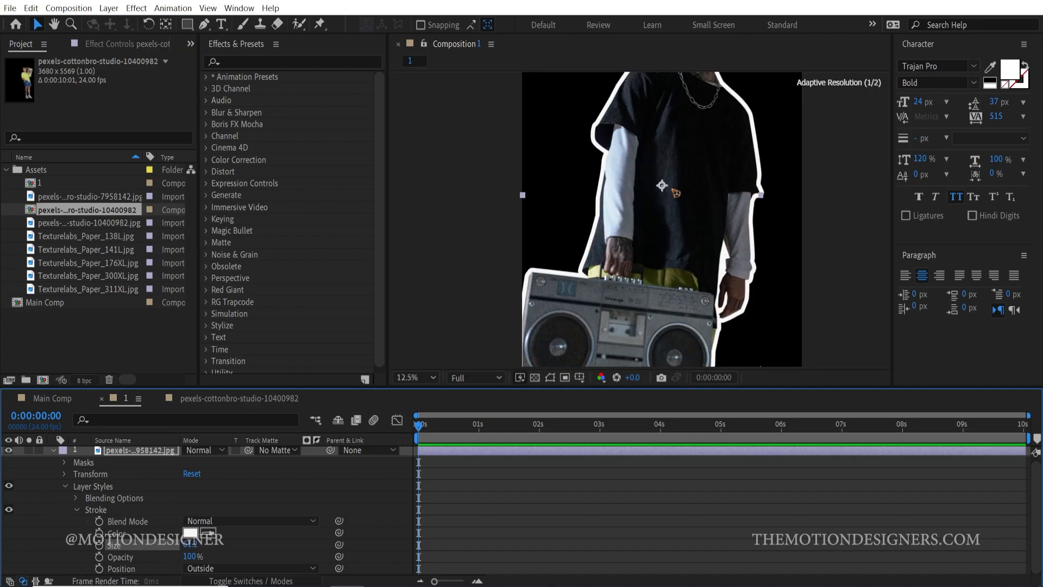
left_click(79, 511)
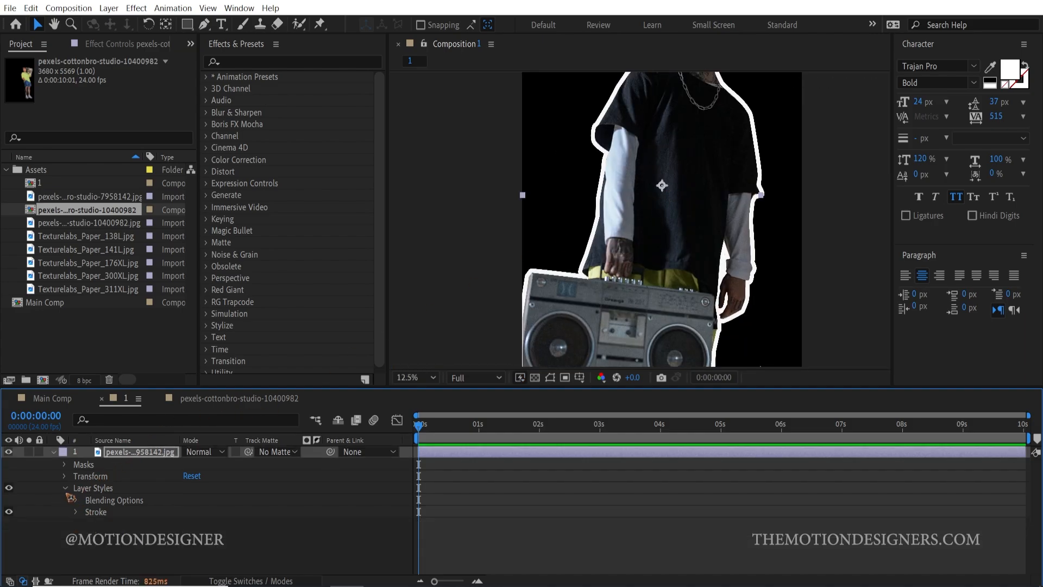
- Copy the Layer Styles group of the cutout photo layer in composition 1
left_click(65, 487)
left_click(96, 489)
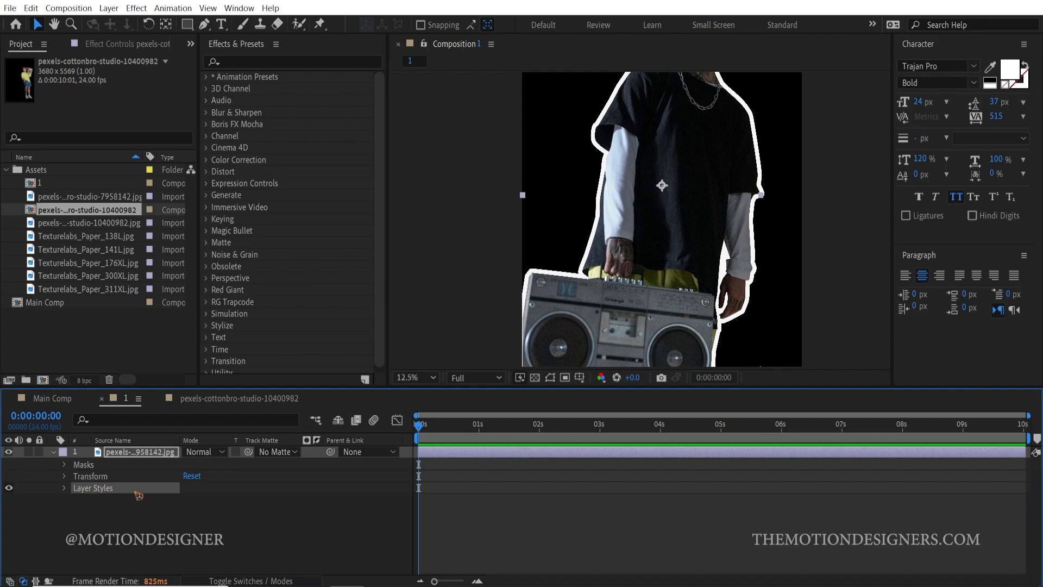
left_click(31, 8)
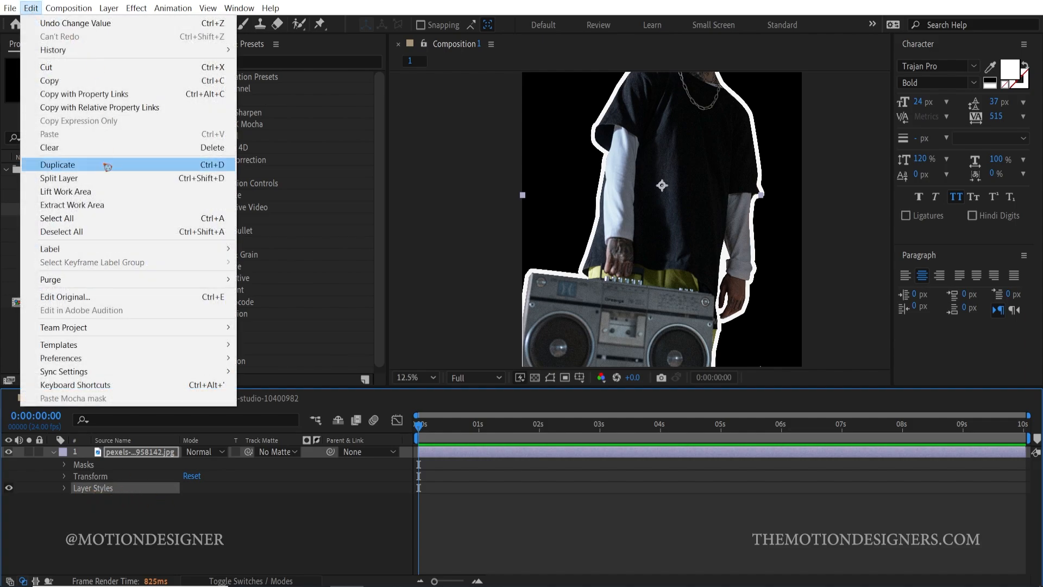
left_click(79, 81)
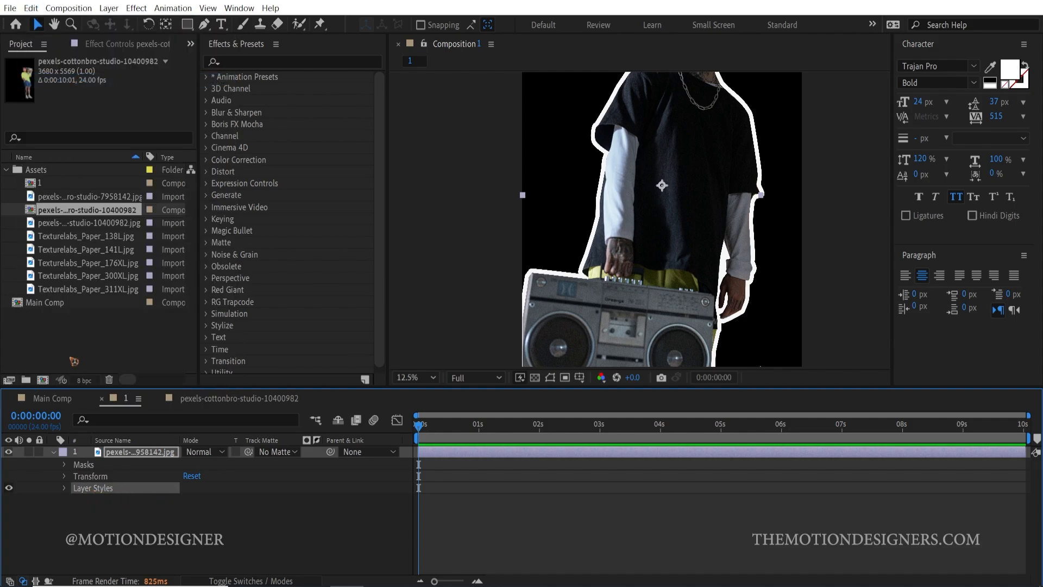
- Rename the pexels-cottonbro-studio-10400982 composition to 2
left_click(221, 401)
left_click(548, 509)
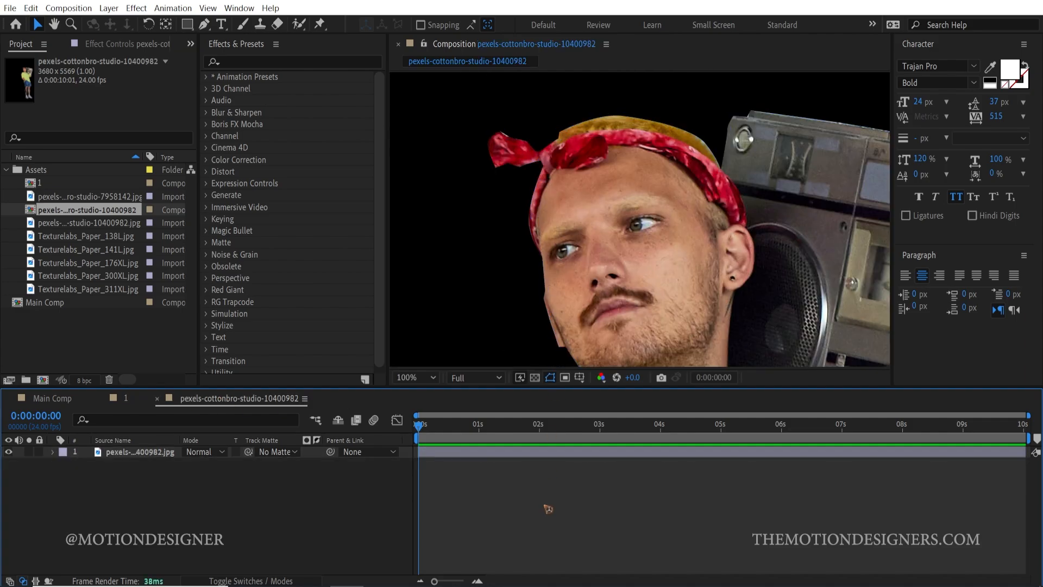
key("ctrl+k")
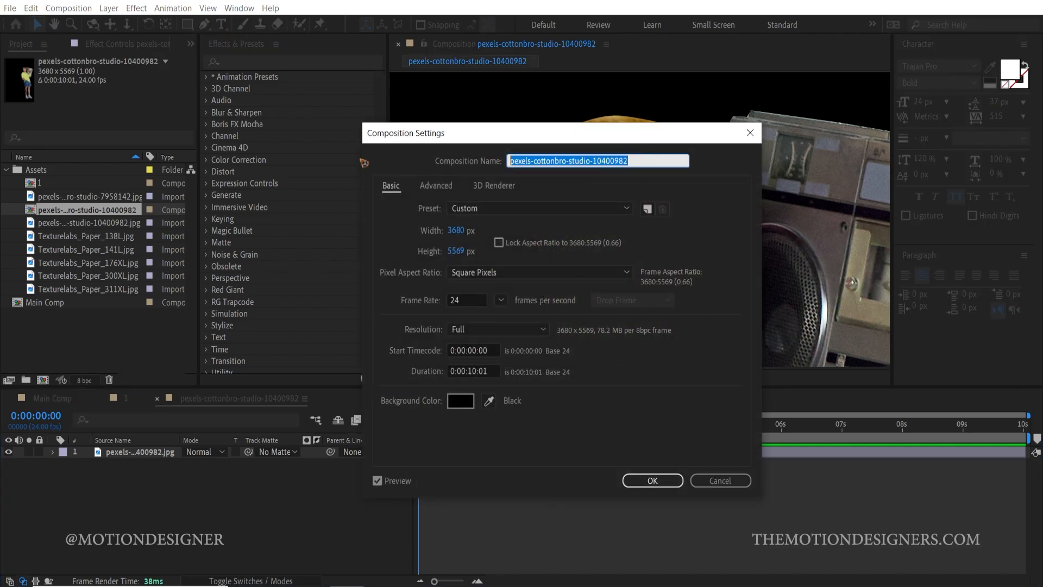
type("2")
left_click(653, 480)
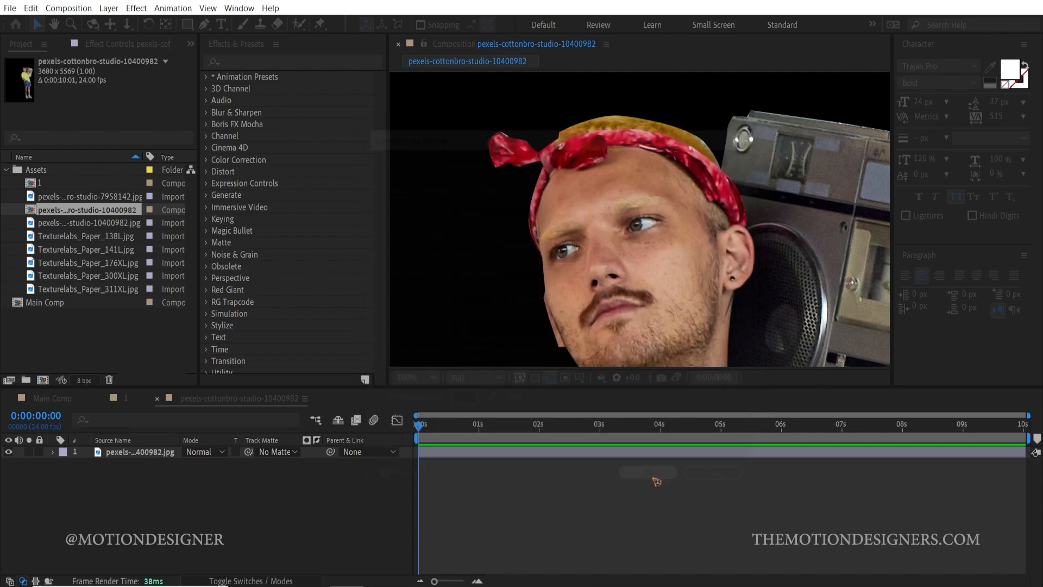
- Paste the copied layer styles onto the masked photo layer in composition 2
left_click(151, 453)
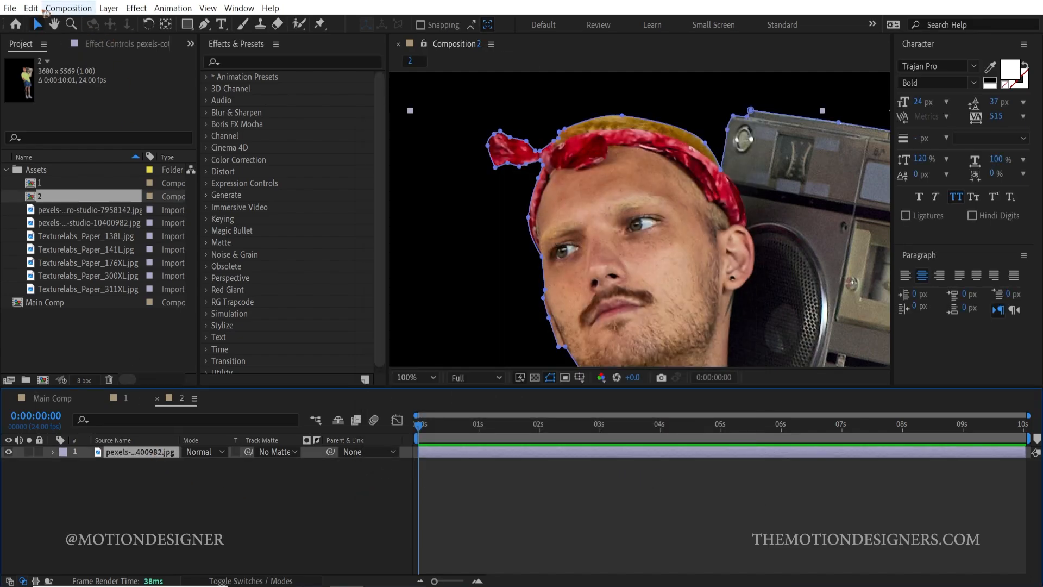
left_click(31, 9)
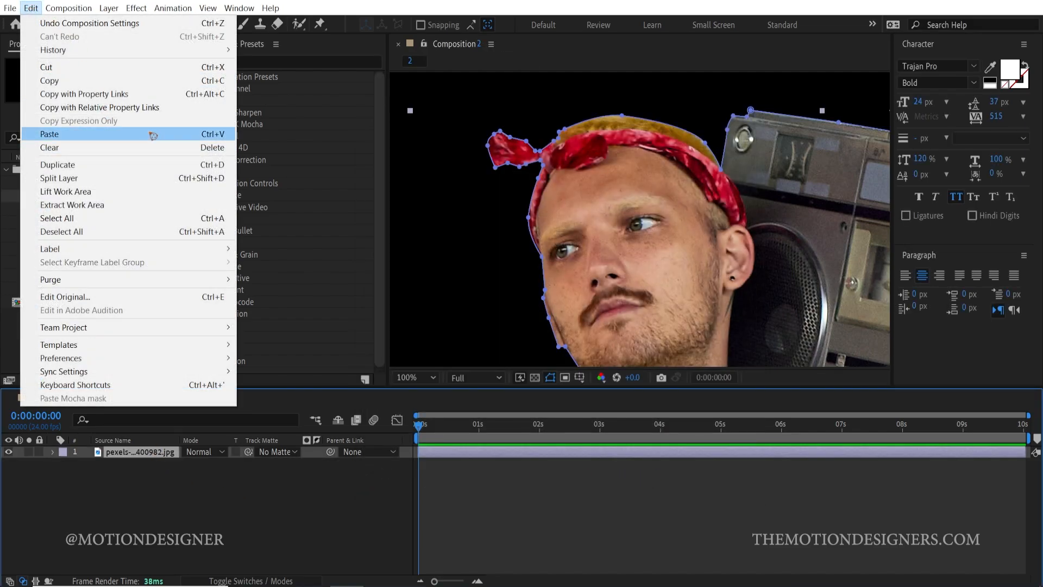
left_click(149, 132)
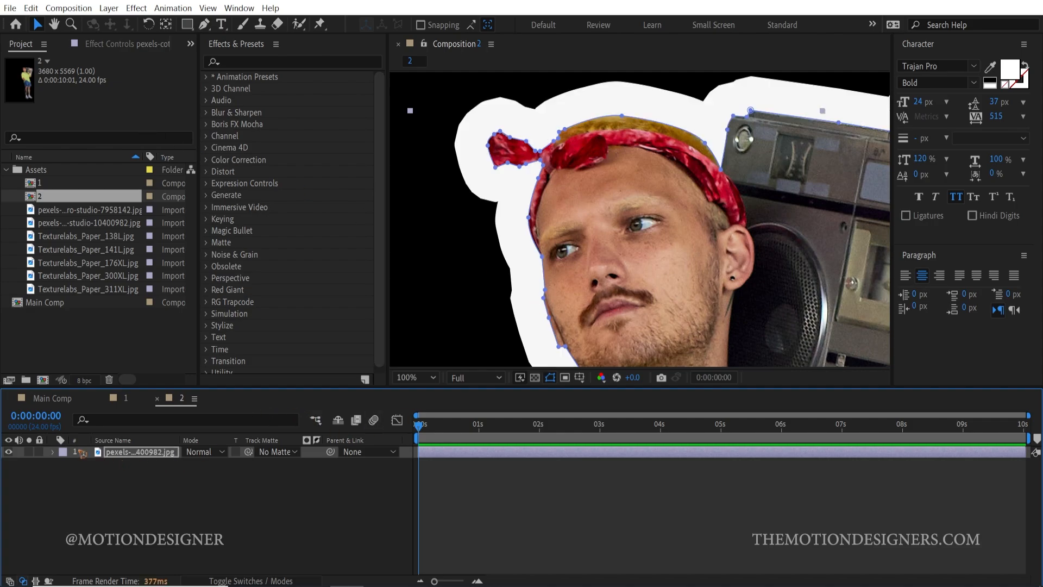
- Reduce the stroke's size to a slimmer outline and move the cutout man to the middle of composition 2
left_click(54, 453)
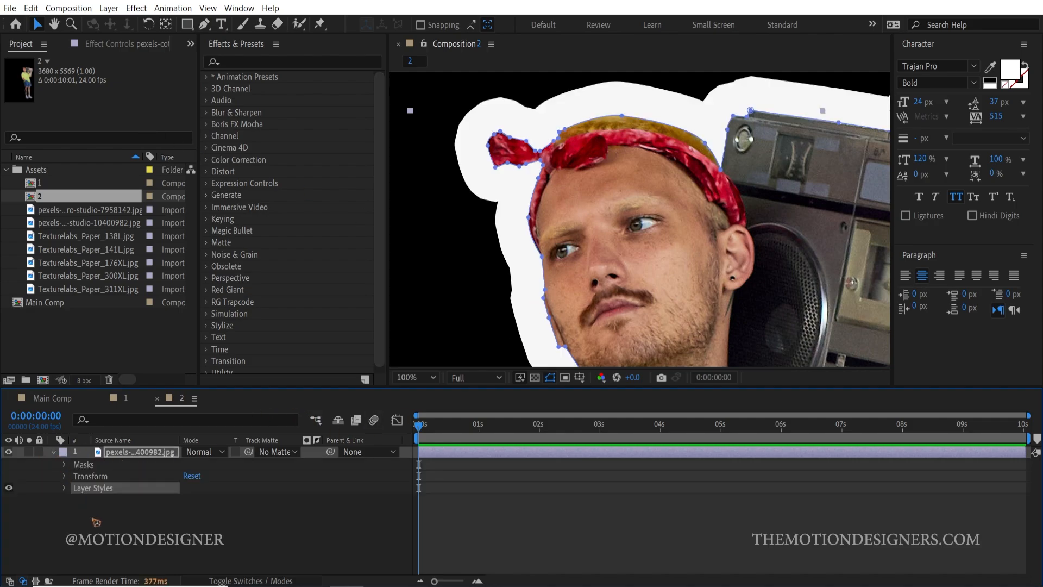
left_click(65, 488)
left_click(76, 513)
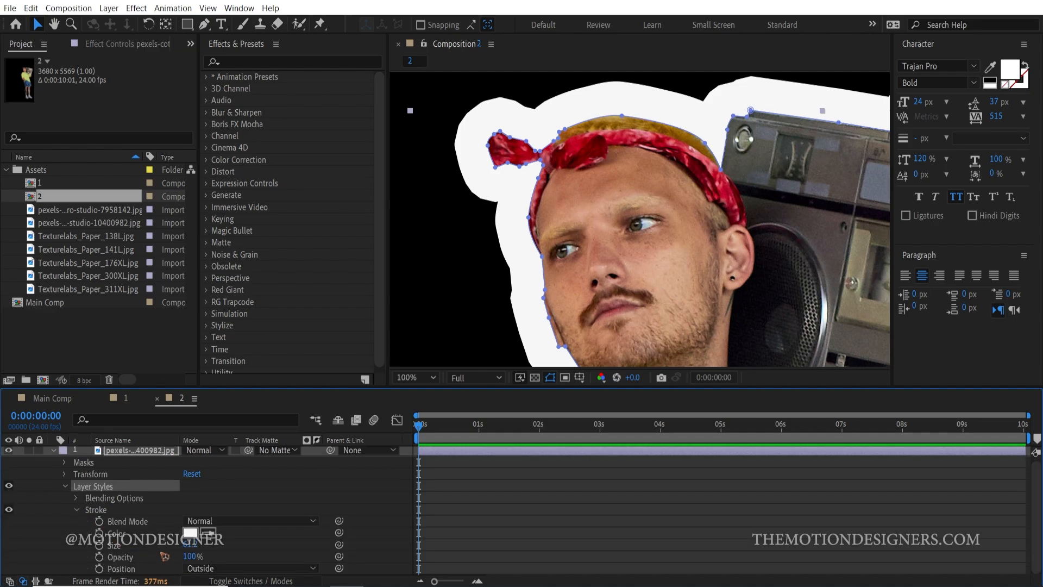
left_click(190, 544)
key("Return")
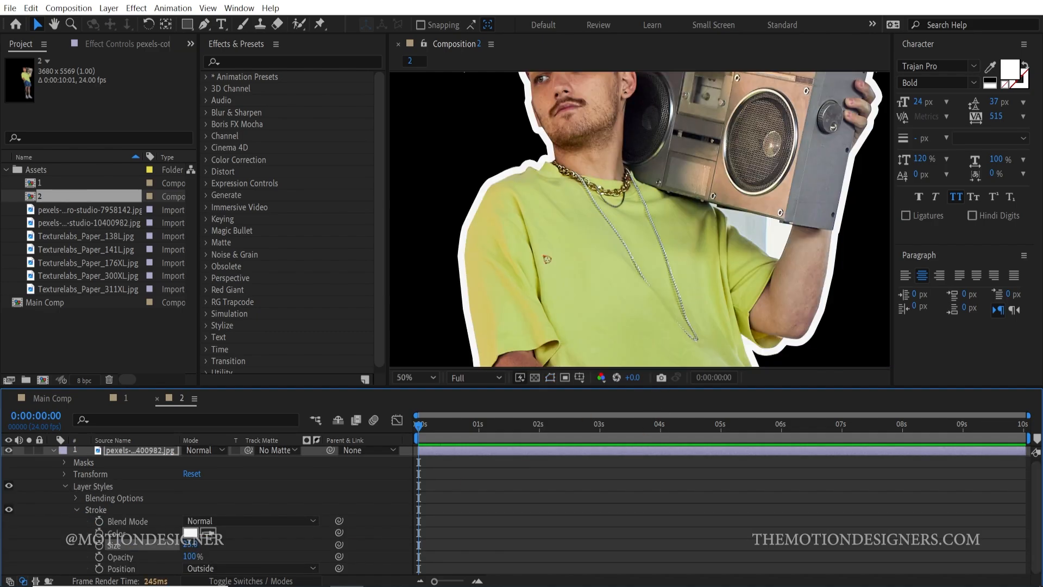
scroll(547, 259, "down", 3)
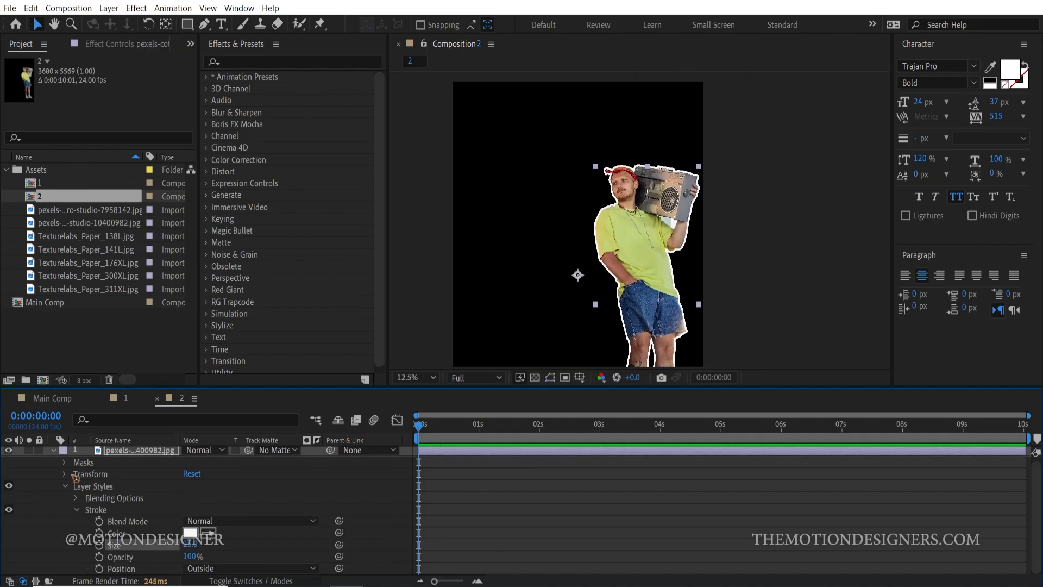
left_click(55, 450)
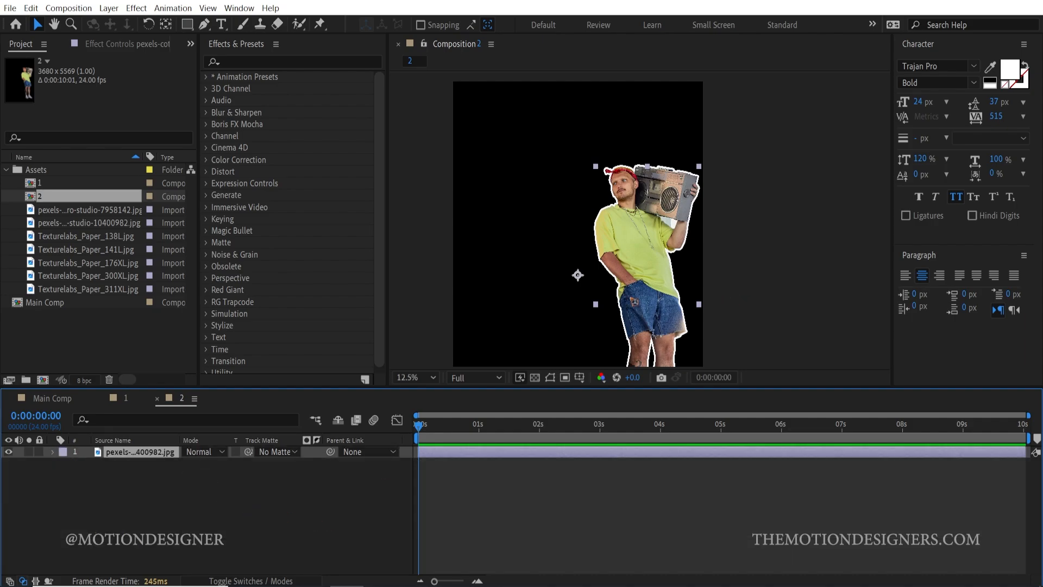
left_click_drag(634, 301, 551, 275)
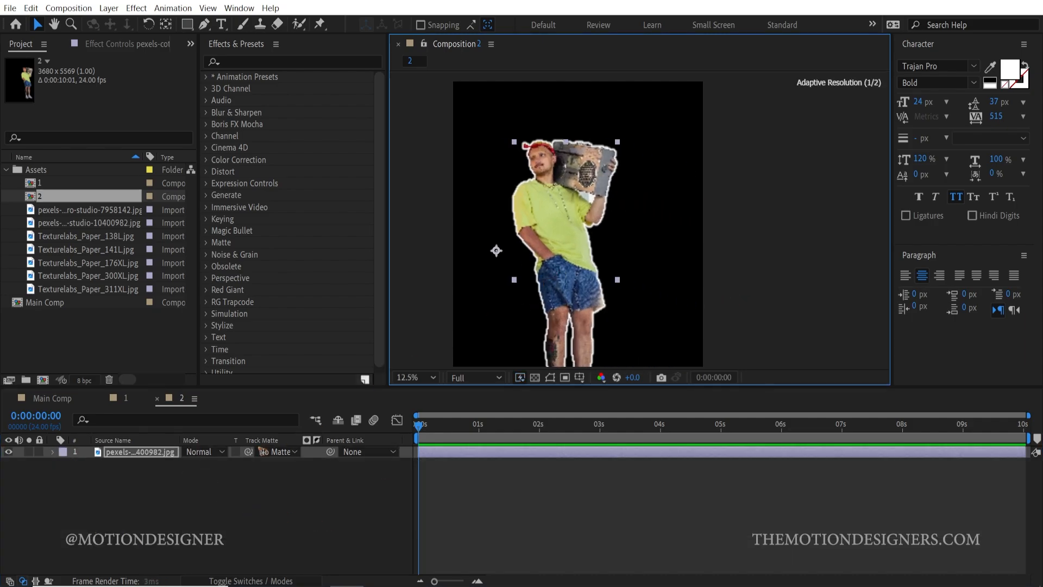
- Duplicate the masked photo layer in composition 1 and delete the layer styles from the upper copy
left_click(126, 397)
key("comma")
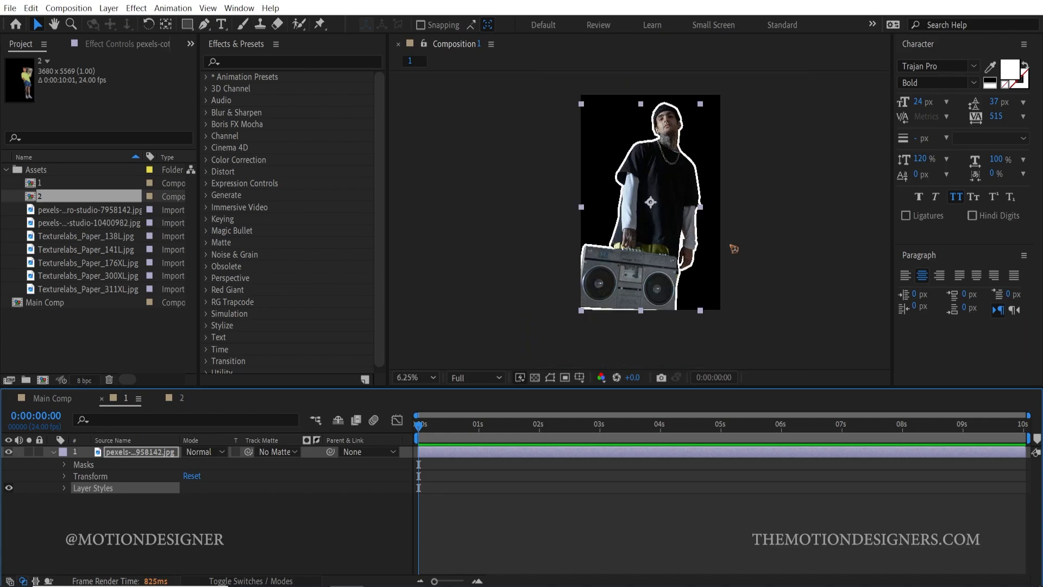
key("period")
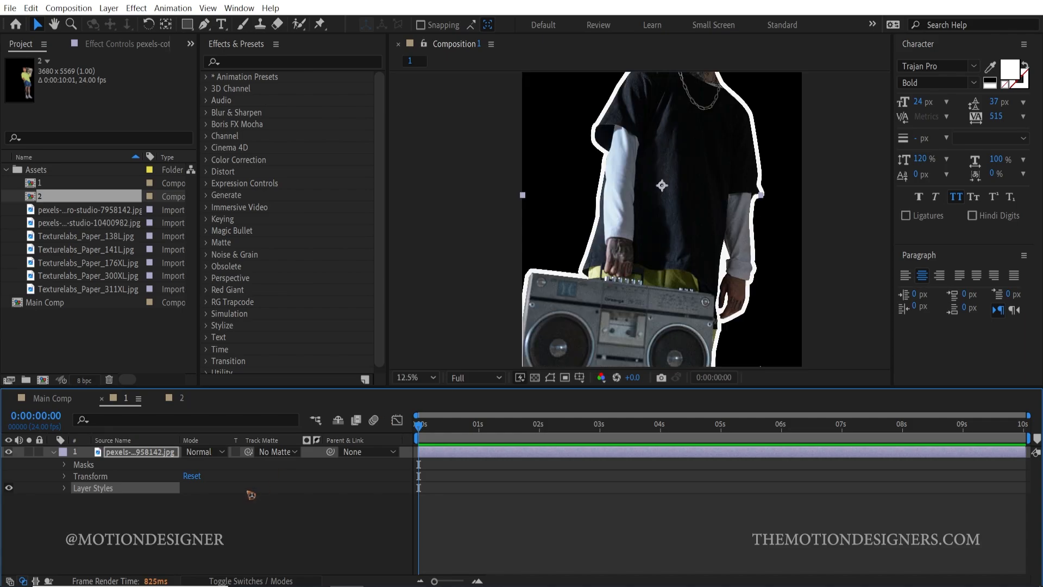
left_click(53, 452)
key("ctrl+d")
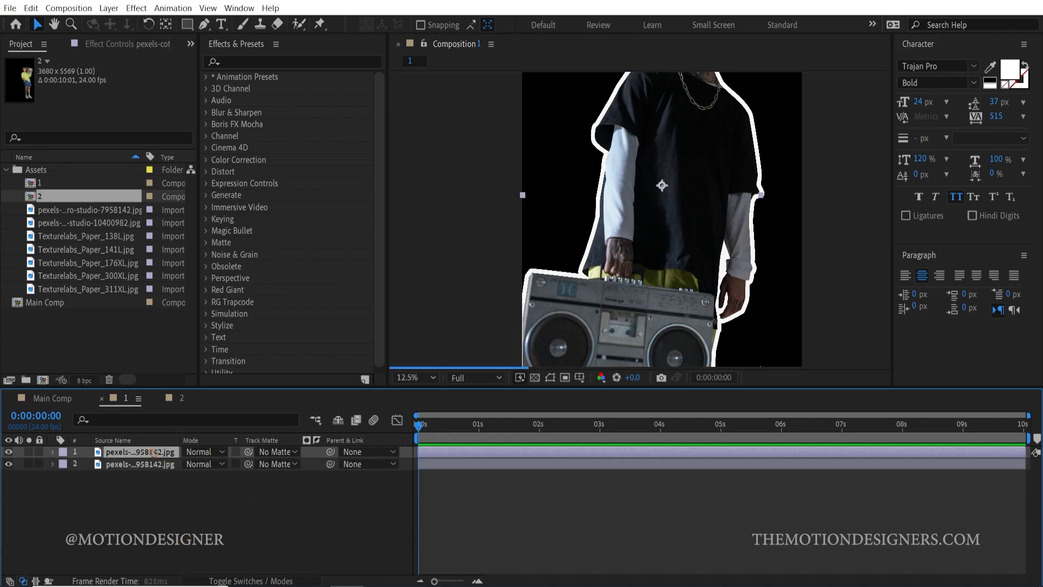
left_click(53, 452)
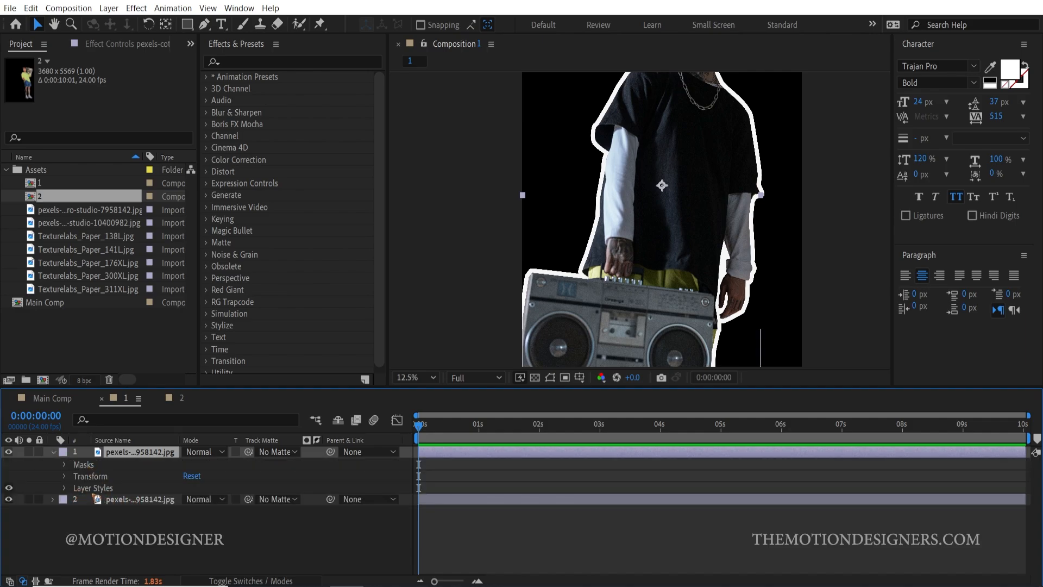
left_click(92, 491)
key("Delete")
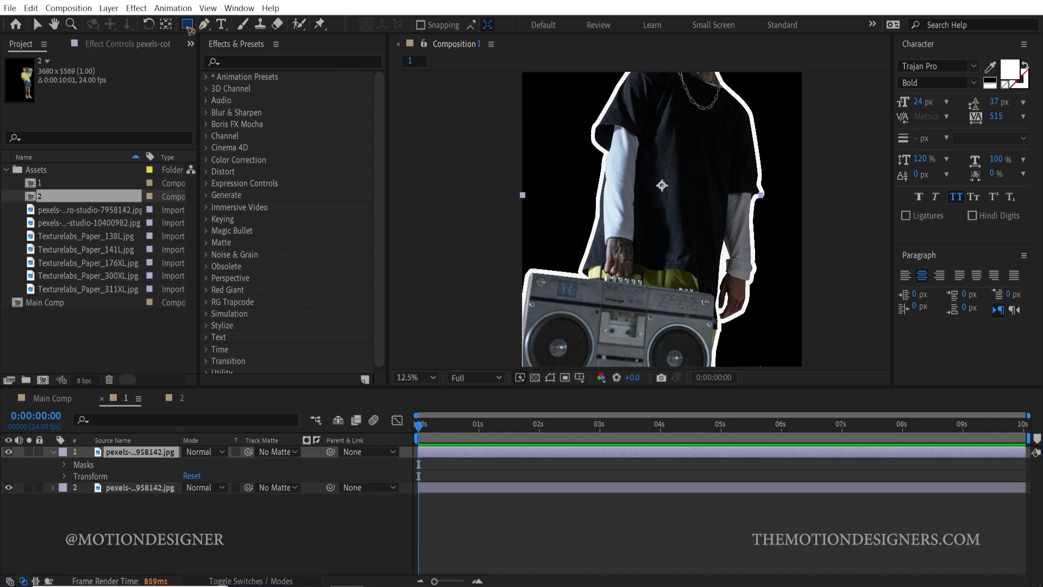
- Draw an elliptical mask around the boombox's left speaker on the upper copy and delete that layer's Mask 1
left_click_drag(187, 24, 289, 58)
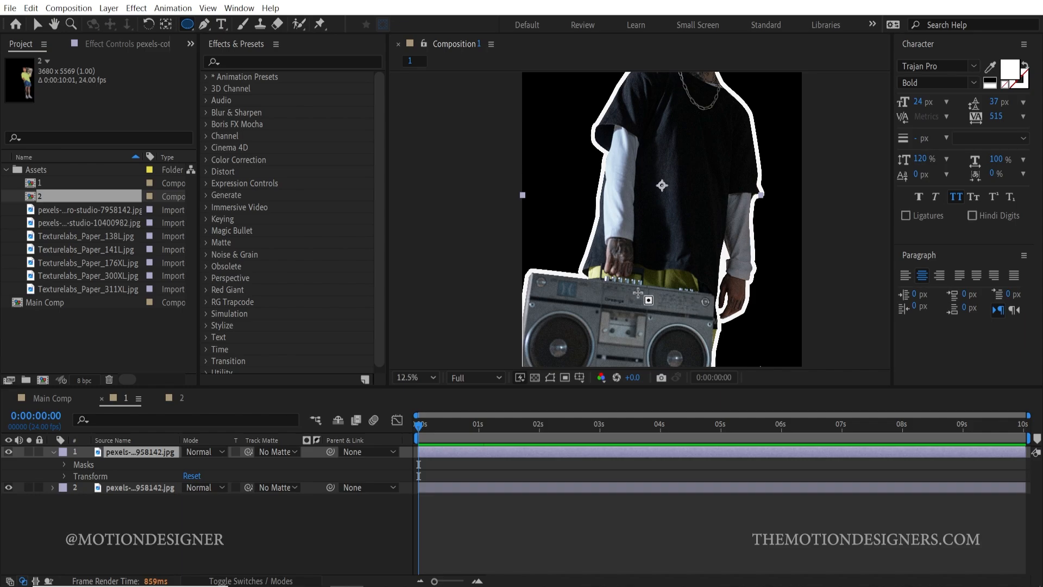
scroll(625, 299, "up", 4)
left_click_drag(612, 309, 677, 107)
left_click_drag(493, 284, 686, 218)
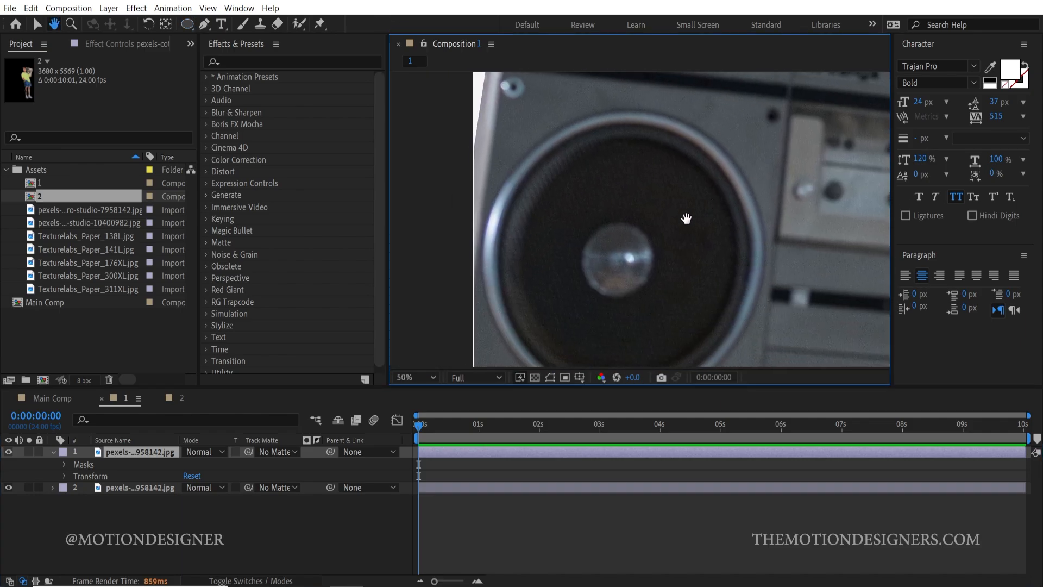
left_click_drag(569, 183, 768, 396)
left_click(124, 477)
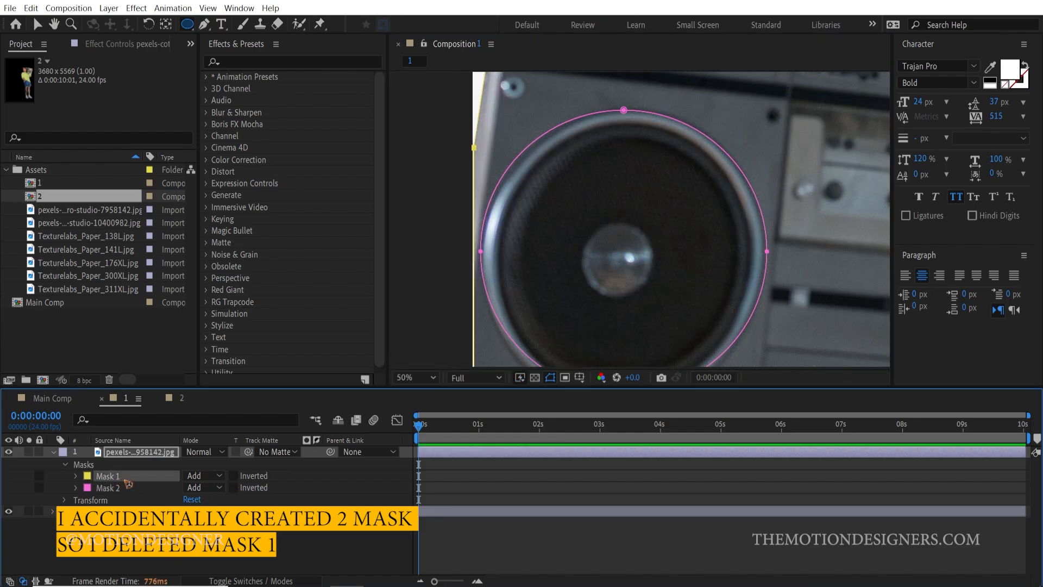
key("Delete")
scroll(717, 246, "down", 2)
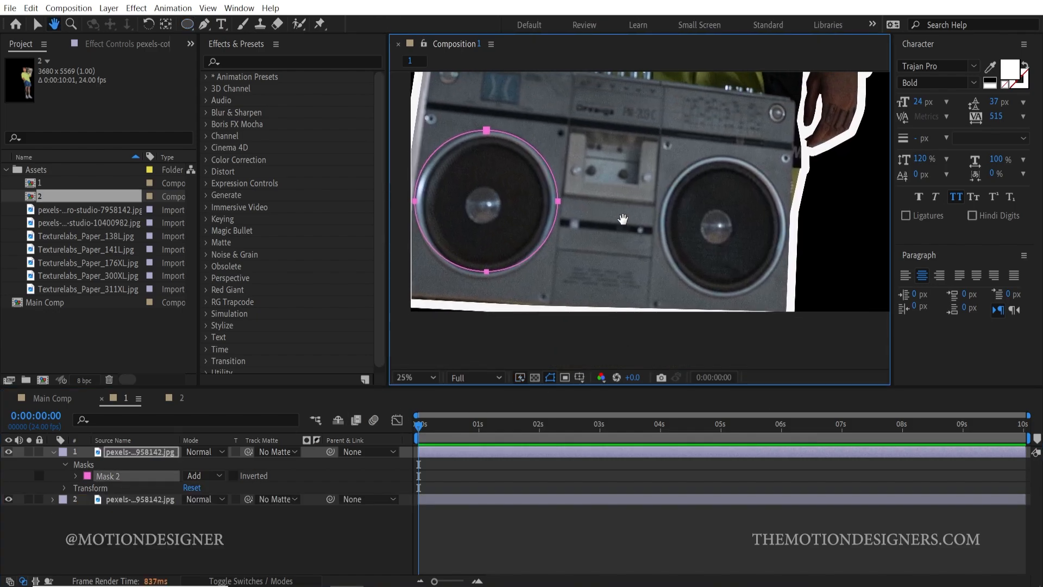
- Add a second elliptical mask around the boombox's right speaker on the upper copy
left_click(147, 454)
scroll(716, 235, "up", 2)
left_click_drag(758, 258, 545, 246)
key("q")
left_click_drag(541, 150, 720, 351)
left_click(37, 24)
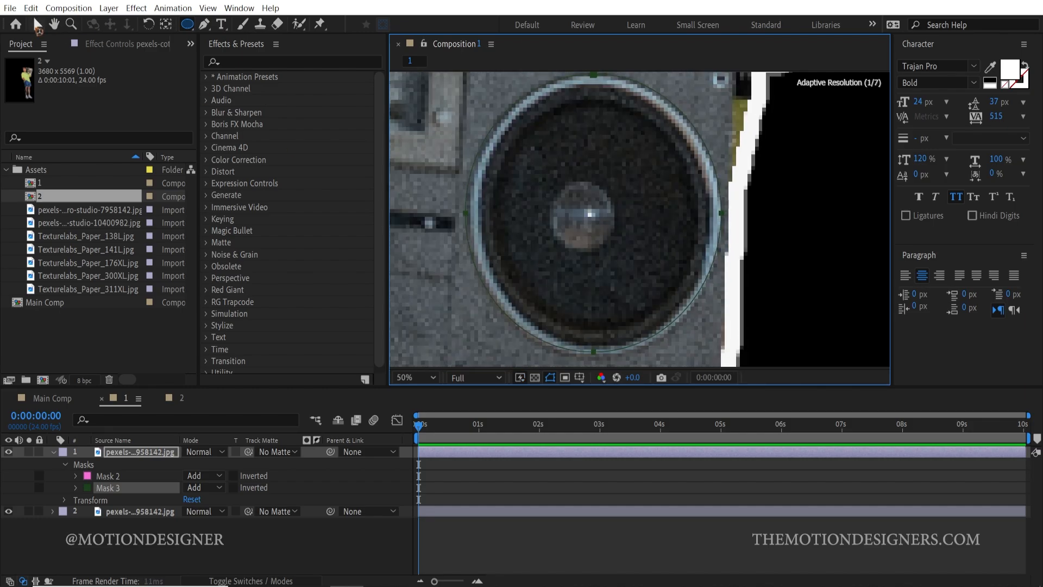
scroll(818, 302, "down", 3)
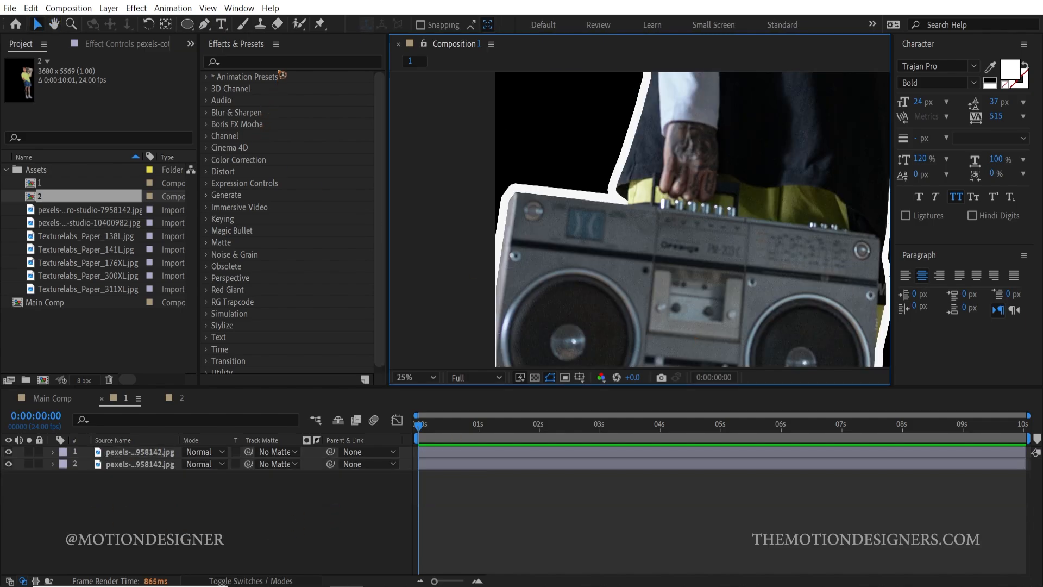
- Apply the Bulge effect to the upper copy and place the bulge centre on the left speaker
left_click(279, 62)
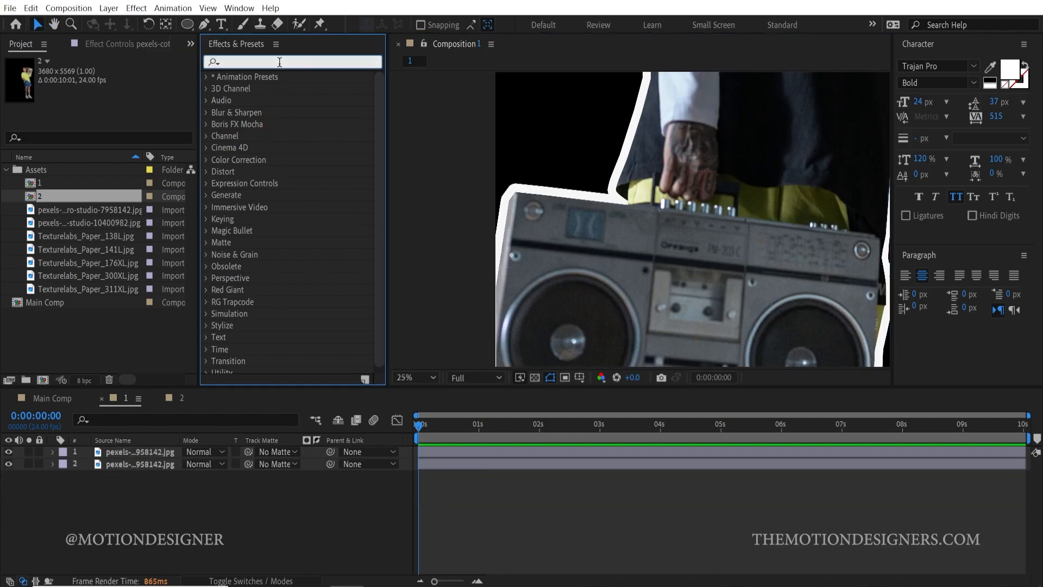
type("bulge")
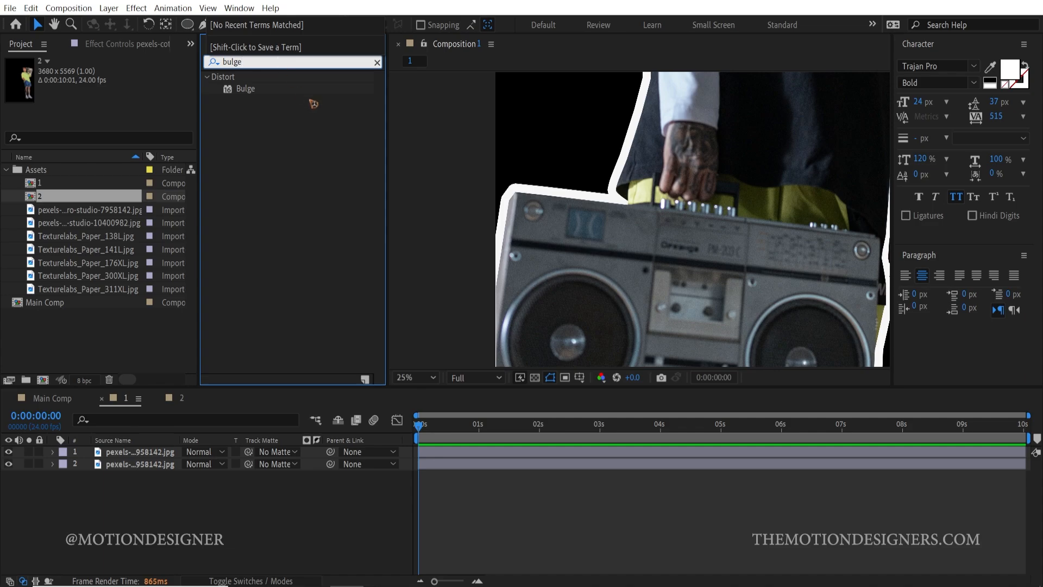
left_click_drag(246, 89, 142, 452)
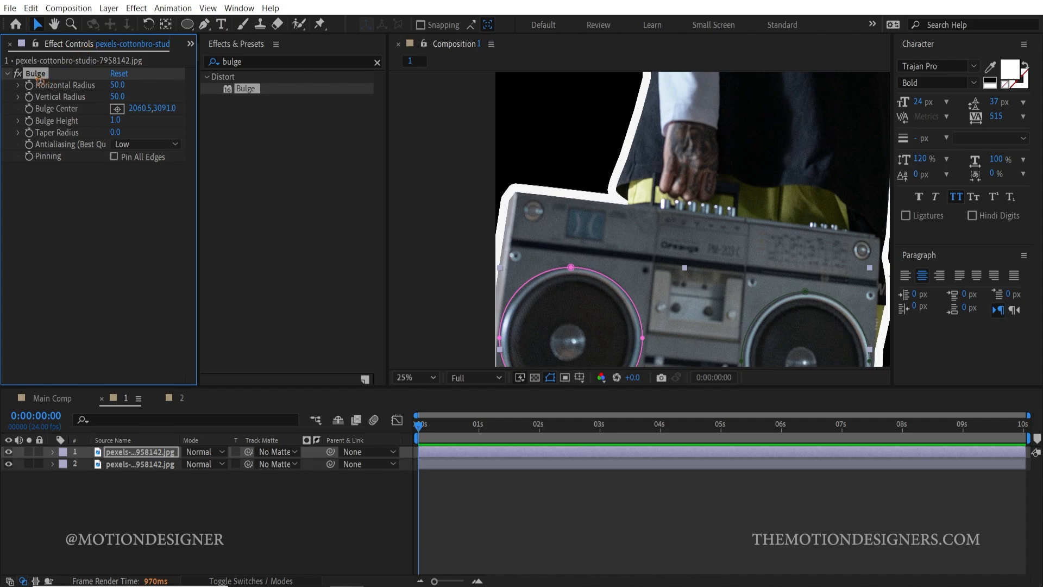
left_click(118, 109)
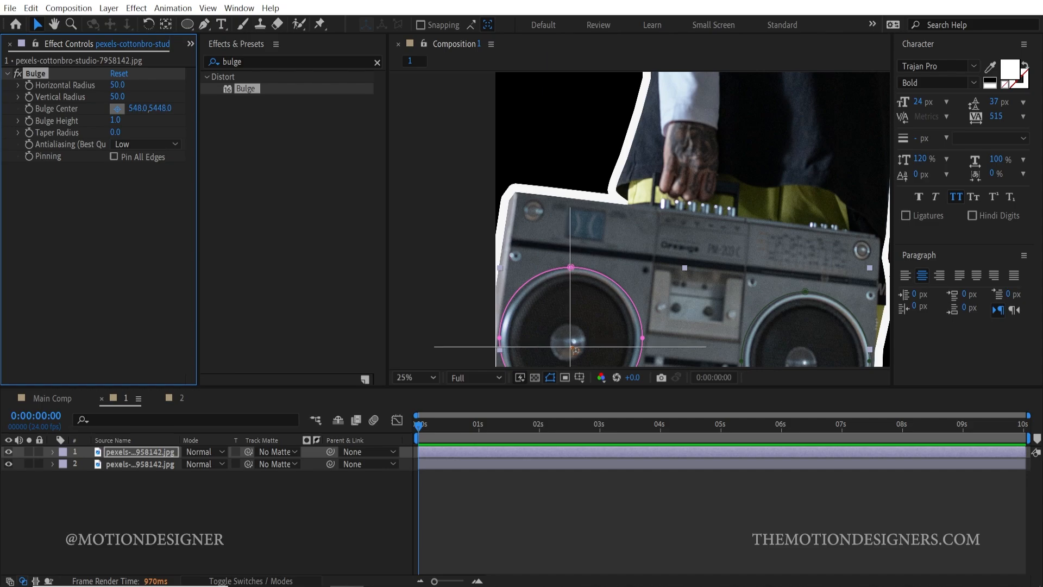
left_click(571, 346)
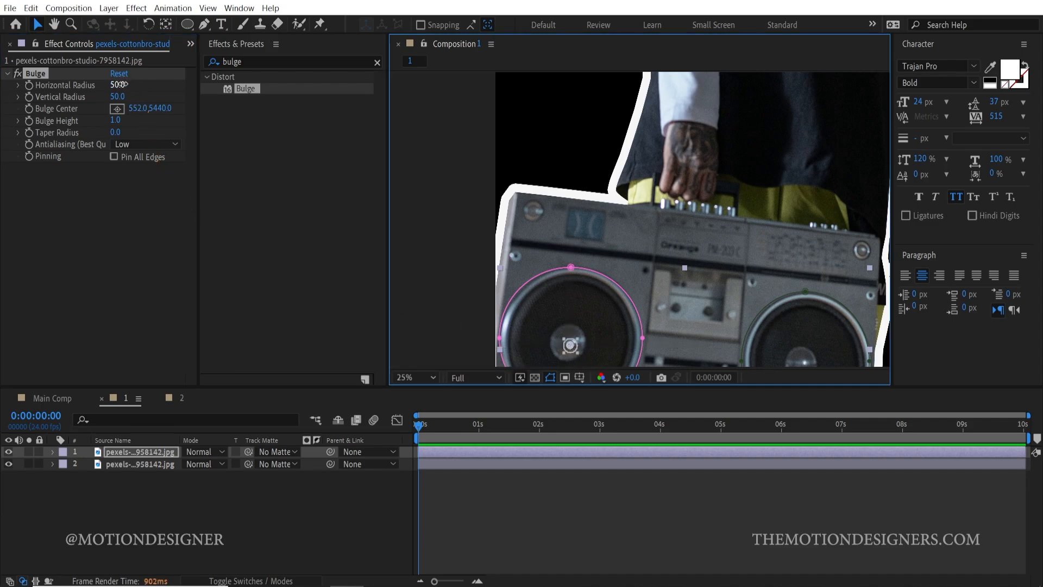
- Fit the bulge to the left speaker with horizontal radius 527, vertical radius 516 and centre 552, 5386
left_click_drag(117, 85, 411, 133)
left_click_drag(468, 141, 500, 148)
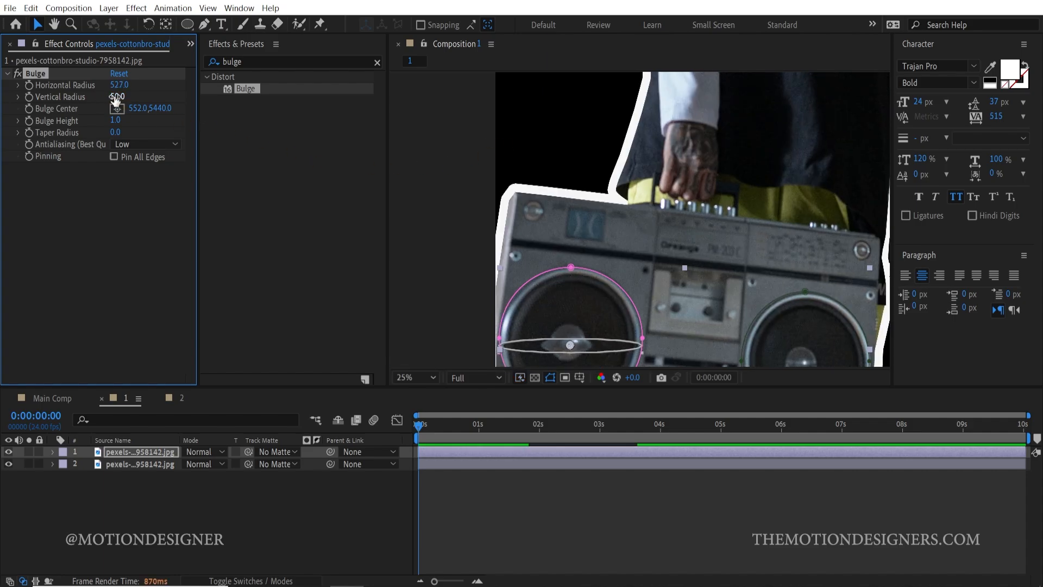
left_click_drag(116, 99, 672, 201)
mouse_move(125, 99)
left_mouse_down()
mouse_move(172, 102)
mouse_move(133, 103)
mouse_move(124, 118)
left_mouse_up()
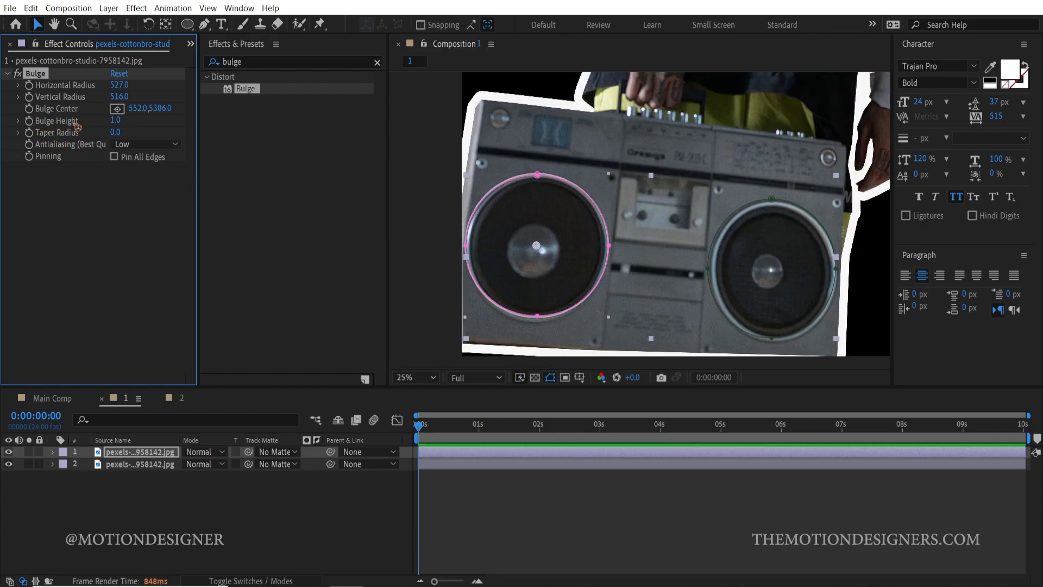
- Animate the Bulge Height with the expression lines posterizeTime(4) and wiggle(1,4), and play back the composition
left_click(29, 121, "alt")
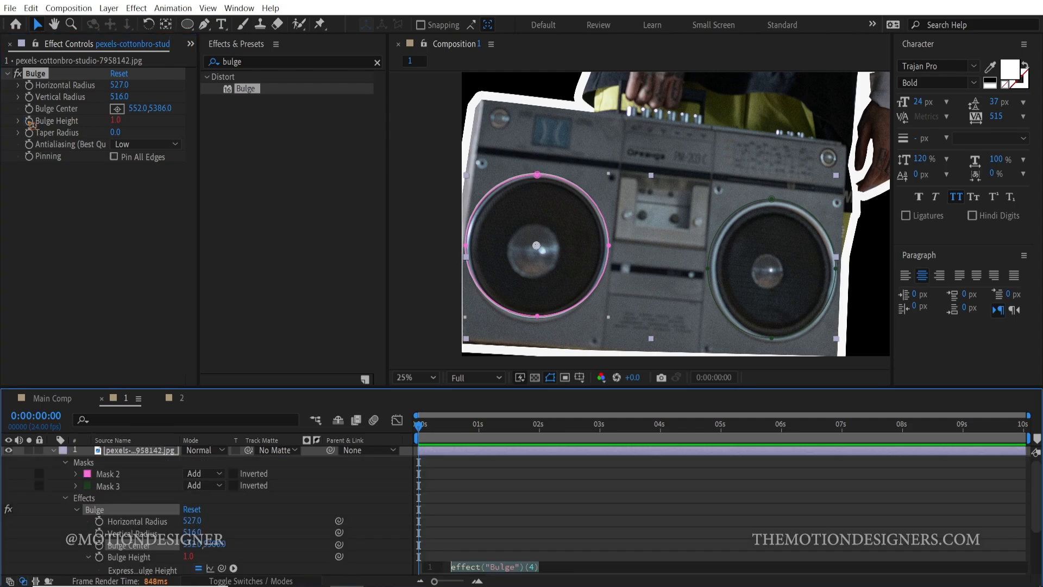
scroll(598, 500, "down", 1)
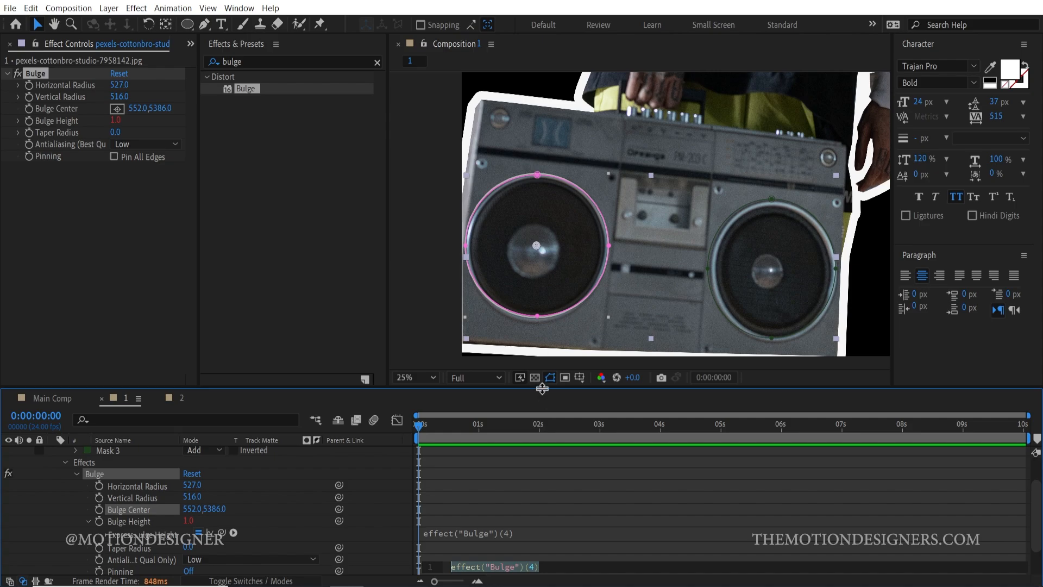
left_click_drag(543, 389, 533, 334)
left_click(557, 504)
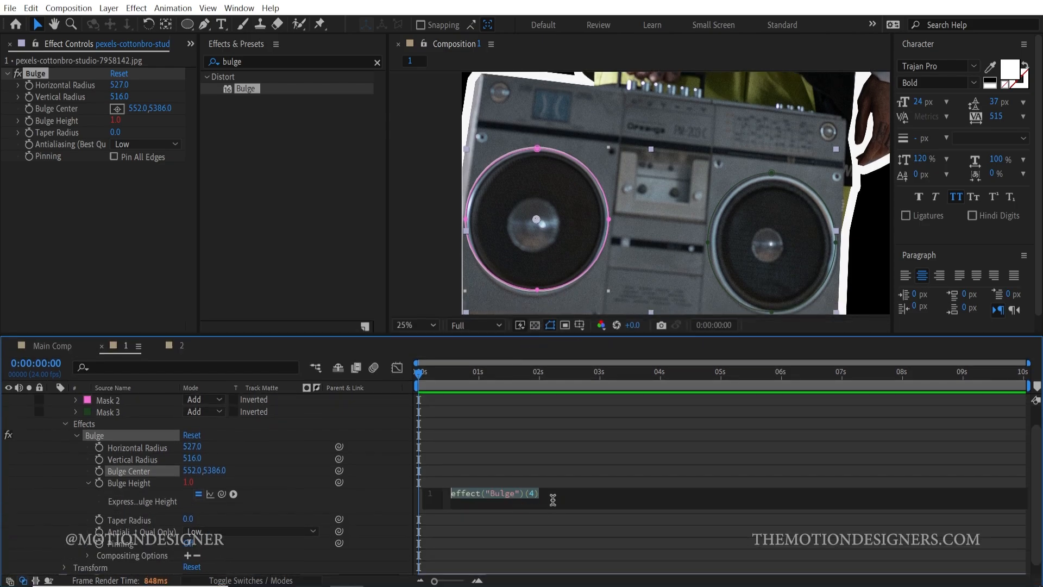
type("poster")
key("Return")
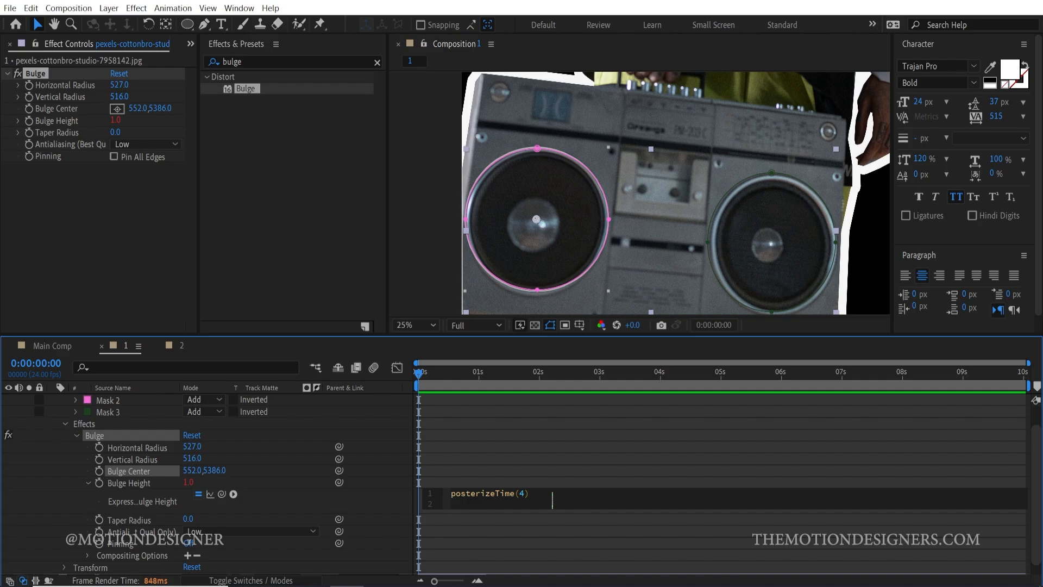
type("wigg")
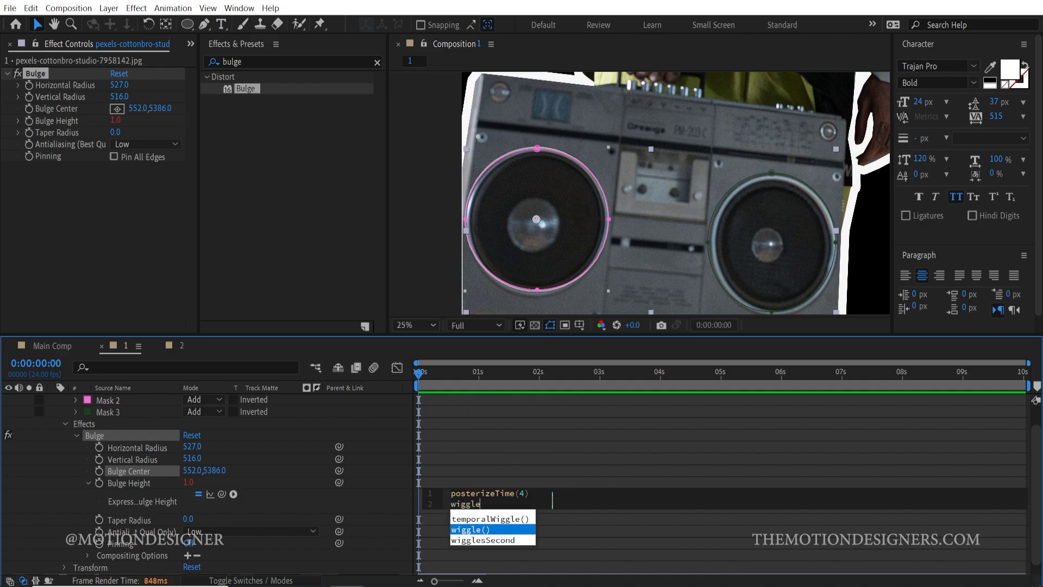
type("le")
key("Return")
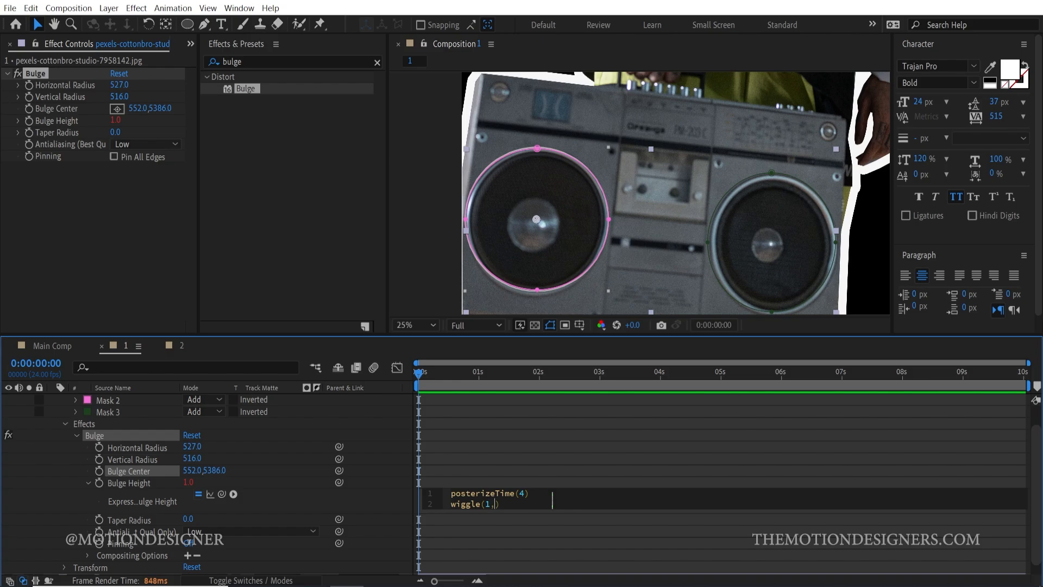
left_click(567, 484)
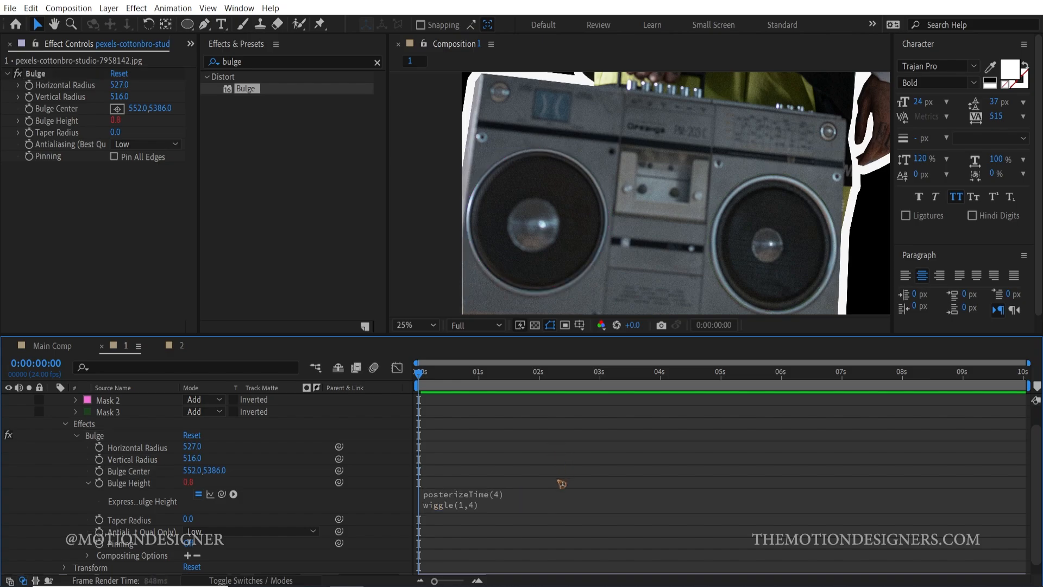
key("space")
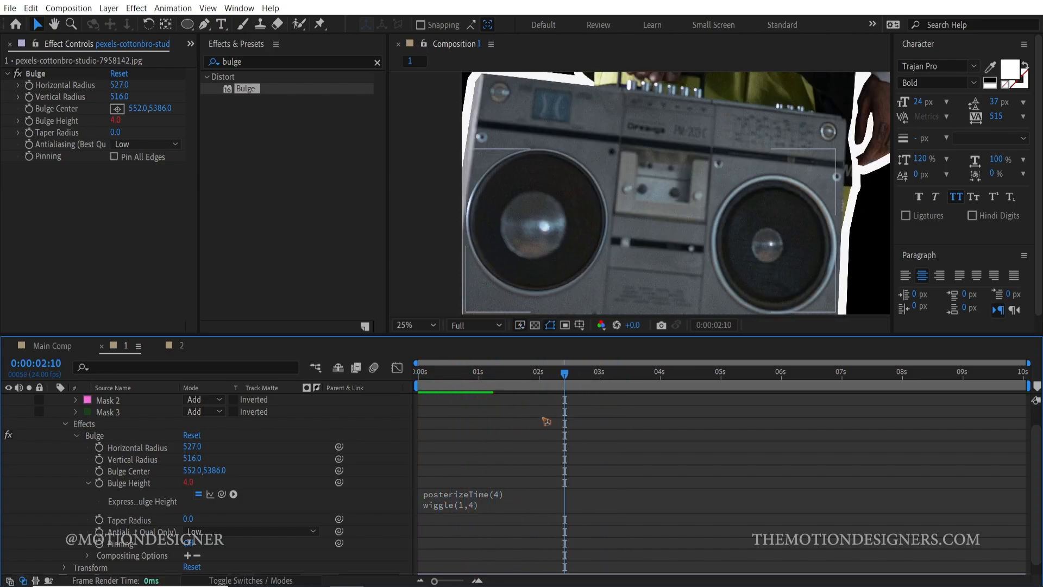
key("space")
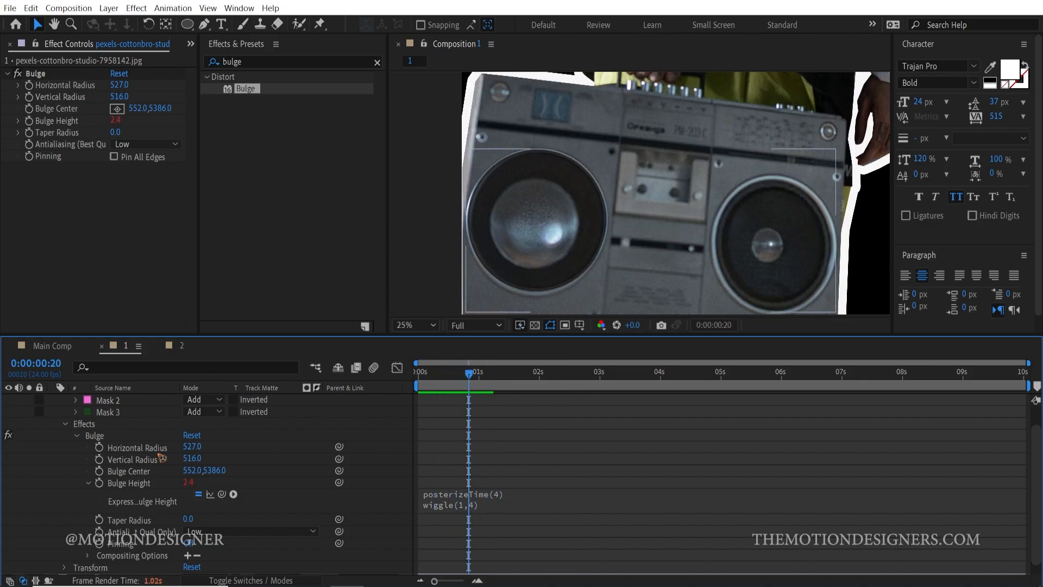
- Duplicate the Bulge effect and place the duplicate's bulge centre on the boombox's right speaker
scroll(97, 443, "up", 2)
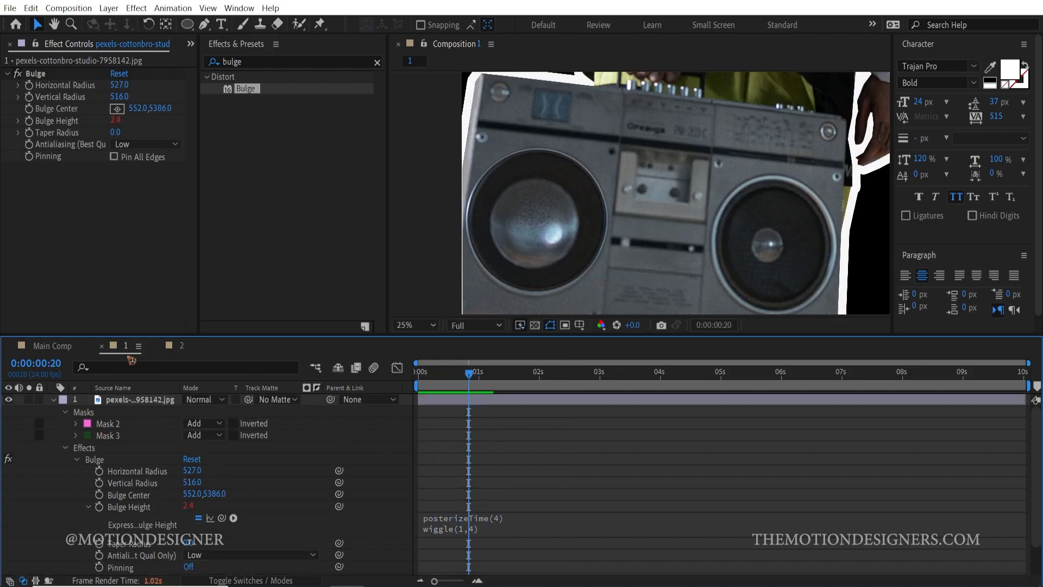
left_click(36, 75)
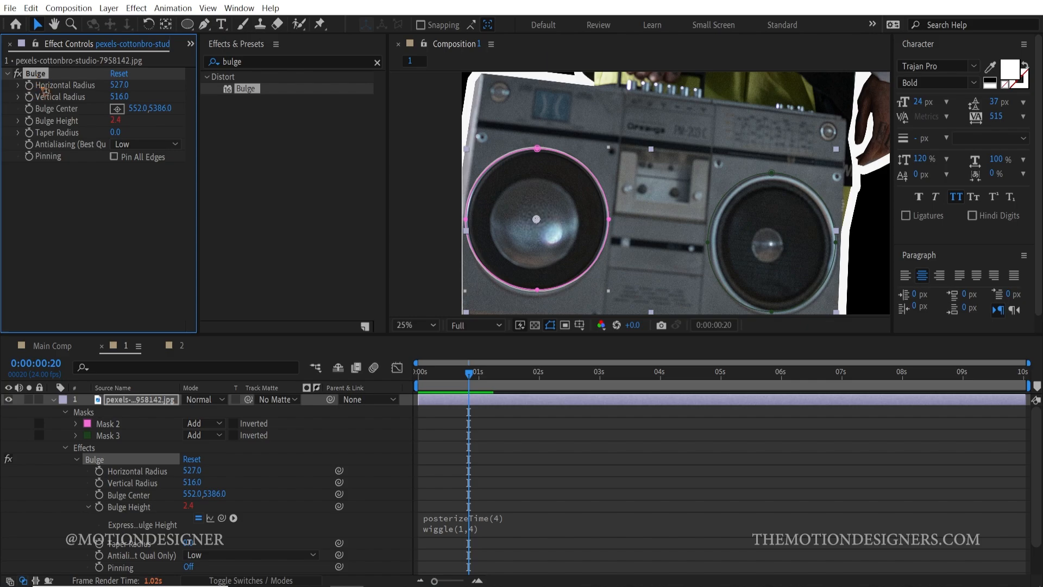
key("ctrl+d")
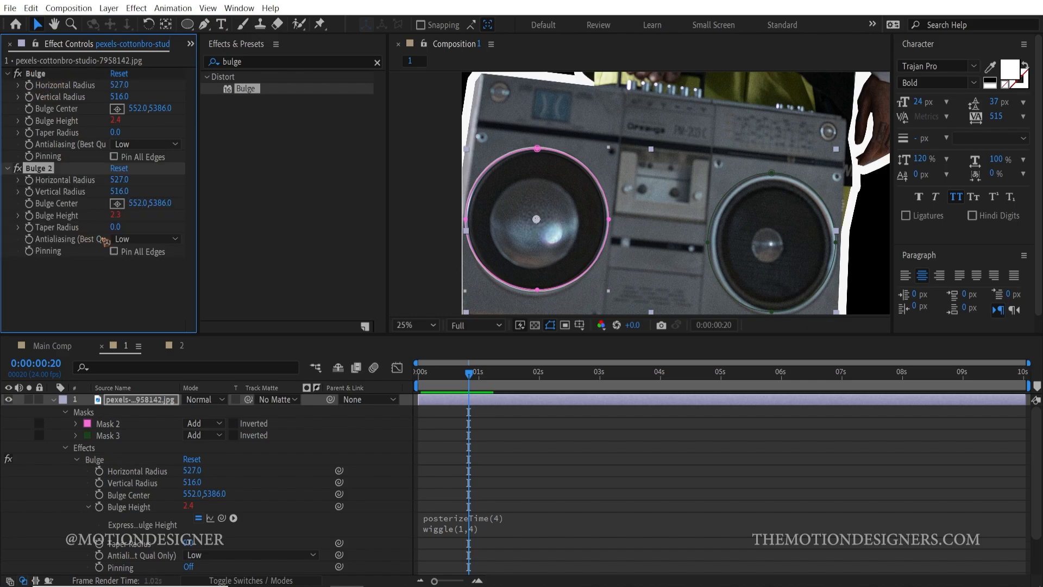
left_click(116, 203)
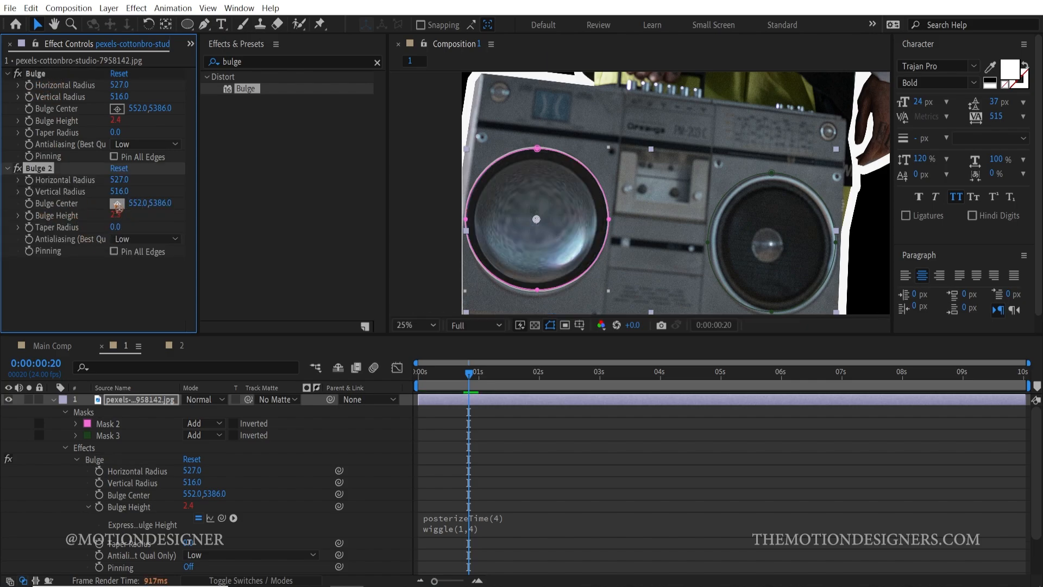
left_click(788, 249)
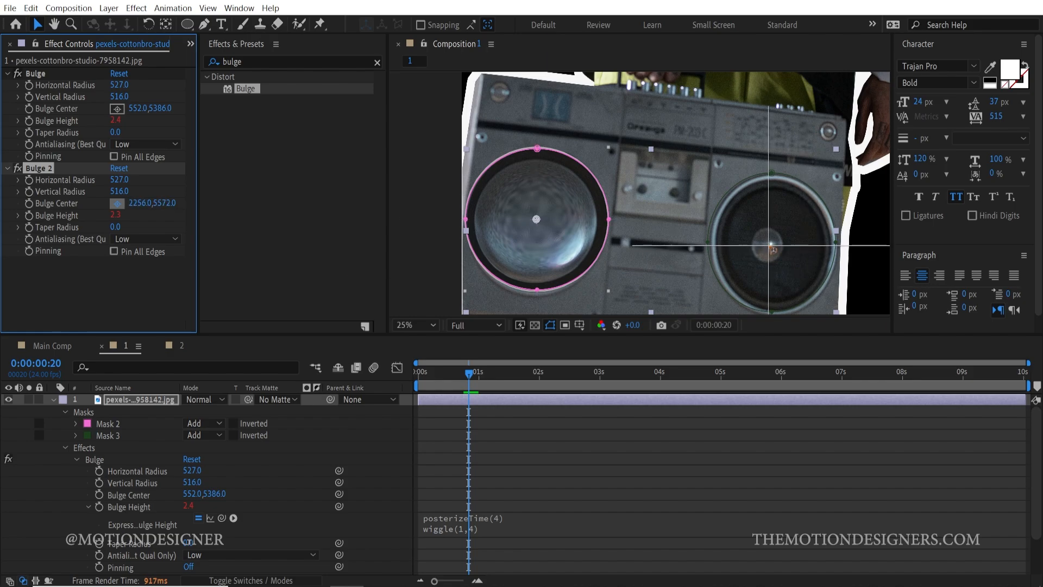
left_click(768, 246)
left_click_drag(767, 245, 769, 247)
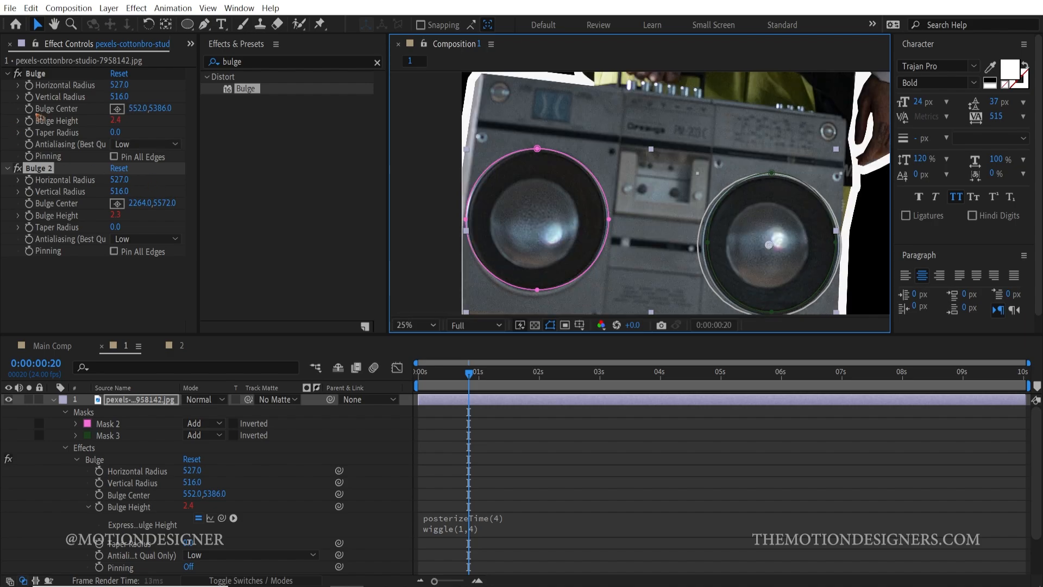
- Fit the second bulge to the right speaker with horizontal radius 479, vertical radius 486 and centre 2272, 5548, and collapse the layer's properties
mouse_move(119, 181)
left_mouse_down()
mouse_move(93, 180)
mouse_move(114, 194)
mouse_move(103, 195)
left_mouse_up()
left_click_drag(769, 245, 770, 243)
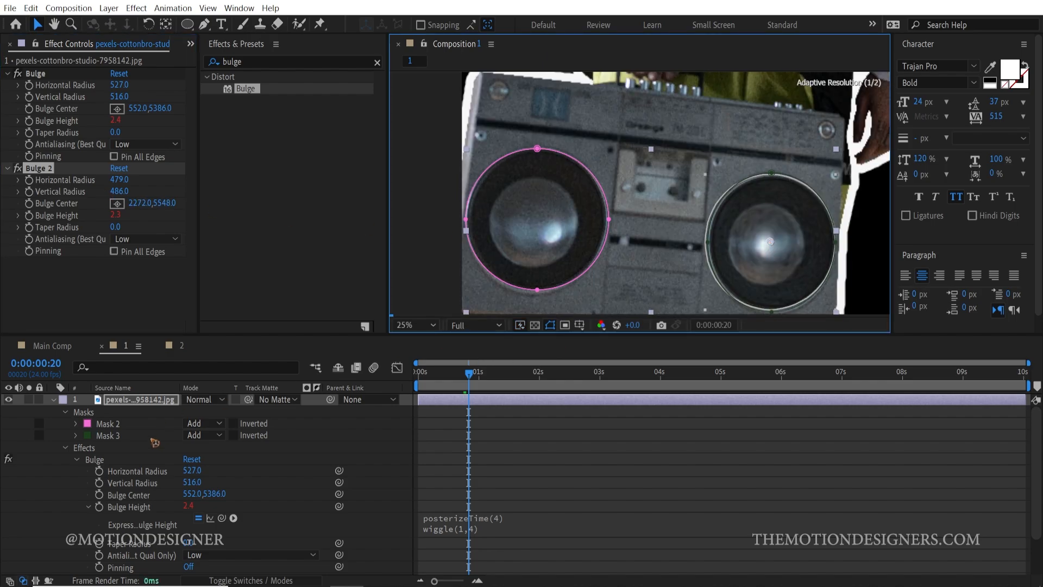
left_click(55, 401)
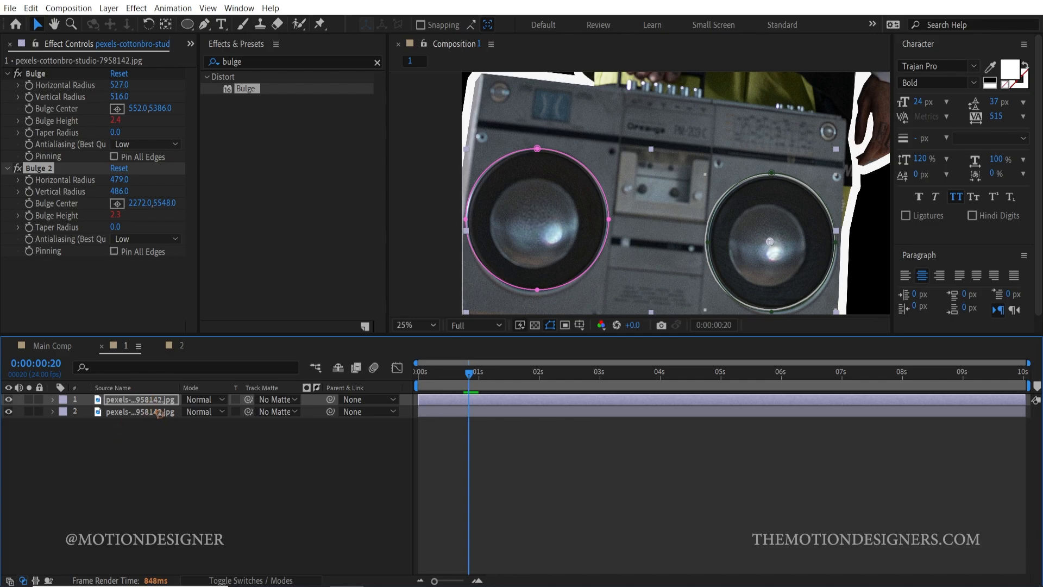
- Duplicate the photo layer of the man carrying the boombox in composition 2
left_click(181, 348)
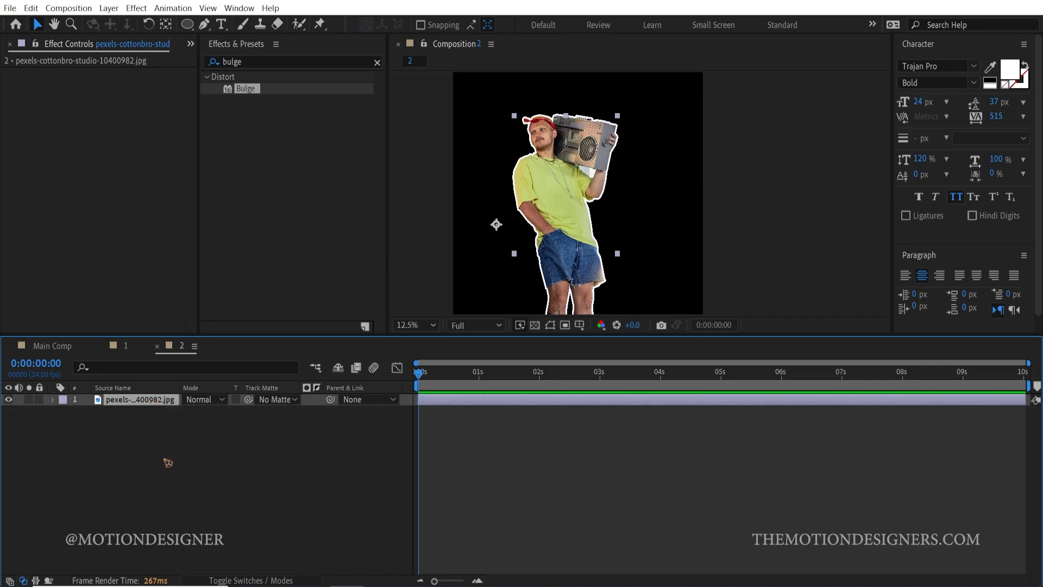
key("ctrl+d")
left_click_drag(296, 335, 307, 385)
- Draw an elliptical mask over the boombox's right speaker on the upper copy in composition 2
scroll(587, 151, "up", 1)
left_click_drag(521, 139, 543, 235)
scroll(531, 252, "up", 3)
left_click_drag(448, 243, 850, 229)
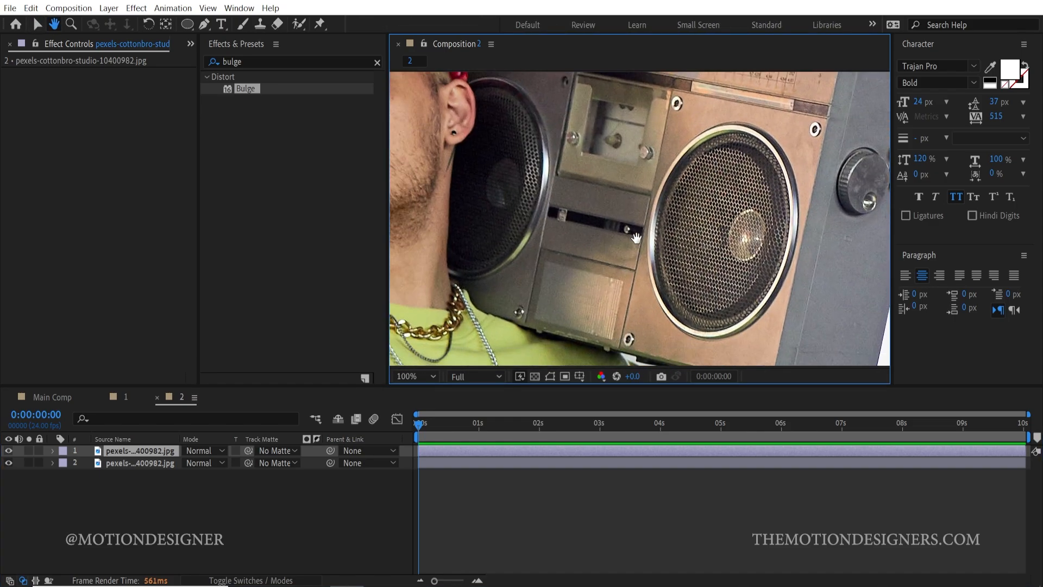
key("q")
mouse_move(684, 179)
left_mouse_down()
mouse_move(821, 365)
mouse_move(769, 294)
mouse_move(824, 343)
mouse_move(788, 334)
left_mouse_up()
- Rotate and scale the speaker mask, and adjust its points so its outline follows the speaker's rim
key("v")
double_click(718, 124)
left_click_drag(811, 109, 826, 134)
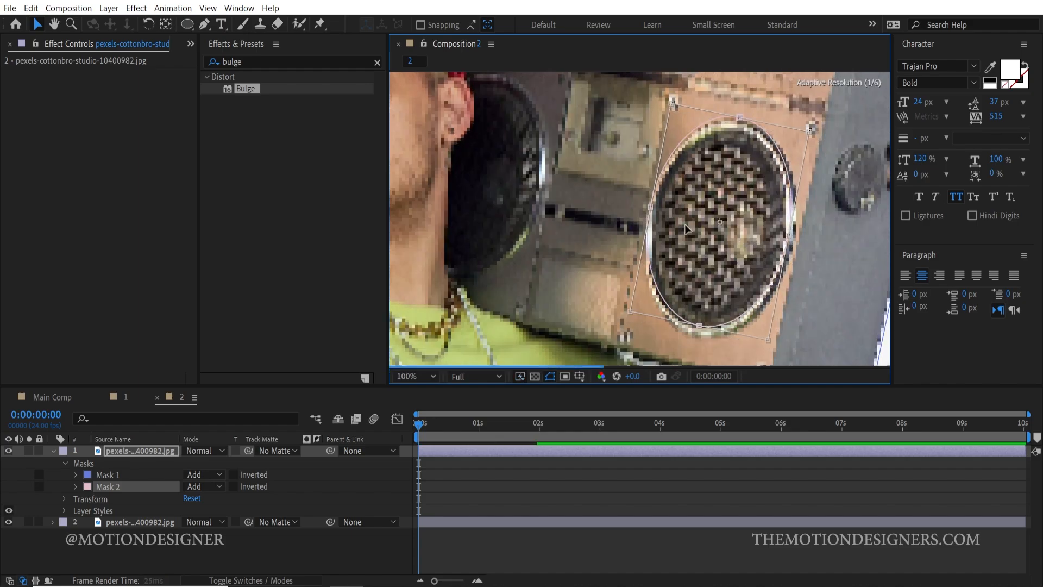
left_click_drag(649, 208, 645, 207)
left_click_drag(826, 115, 835, 122)
key("Return")
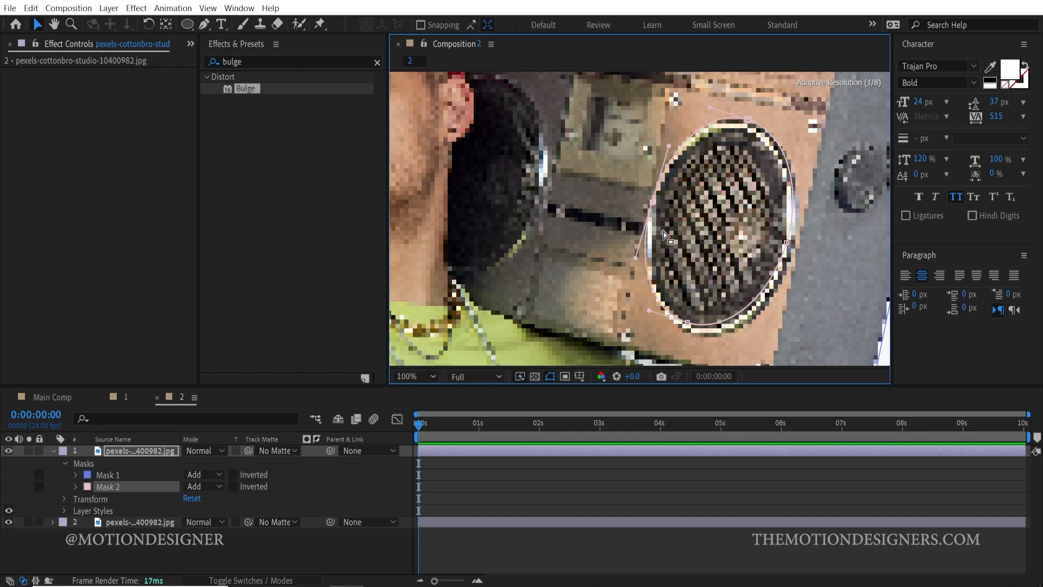
left_click_drag(688, 322, 693, 332)
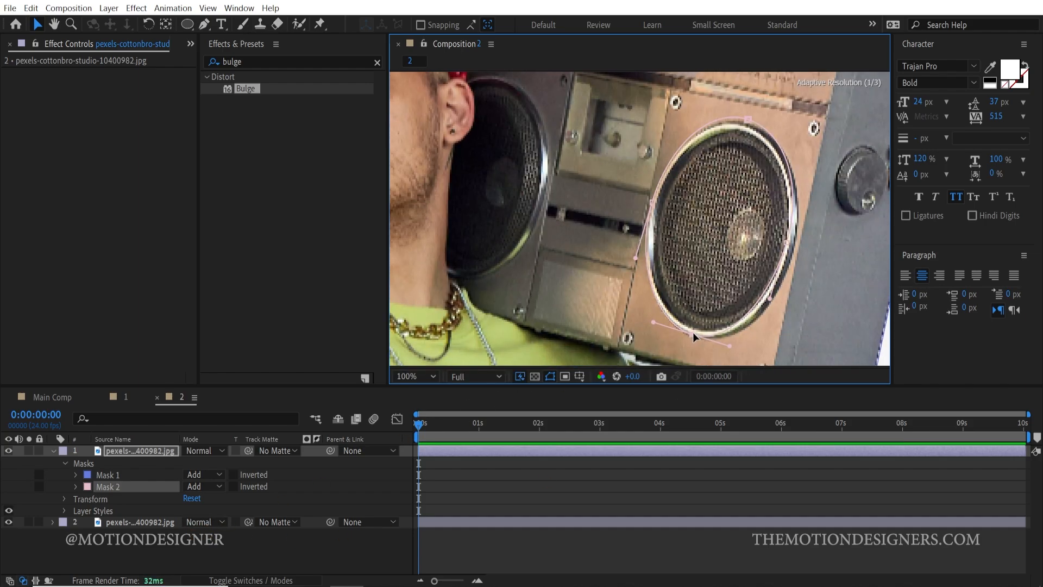
left_click_drag(786, 243, 794, 251)
left_click_drag(748, 120, 750, 125)
- Delete the layer styles from the upper copy of the photo layer
left_click(181, 546)
left_click(125, 452)
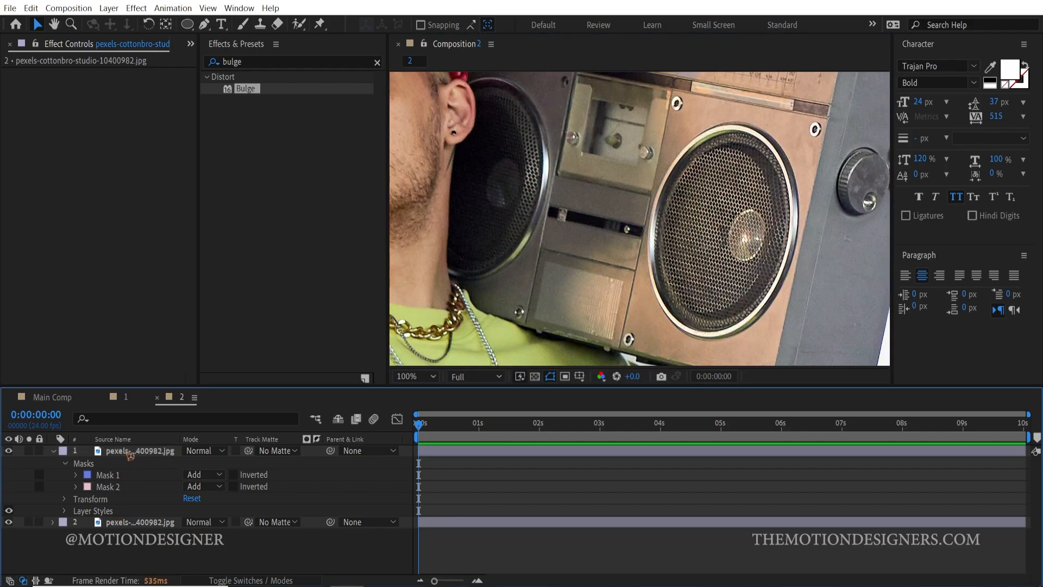
left_click(116, 511)
key("Delete")
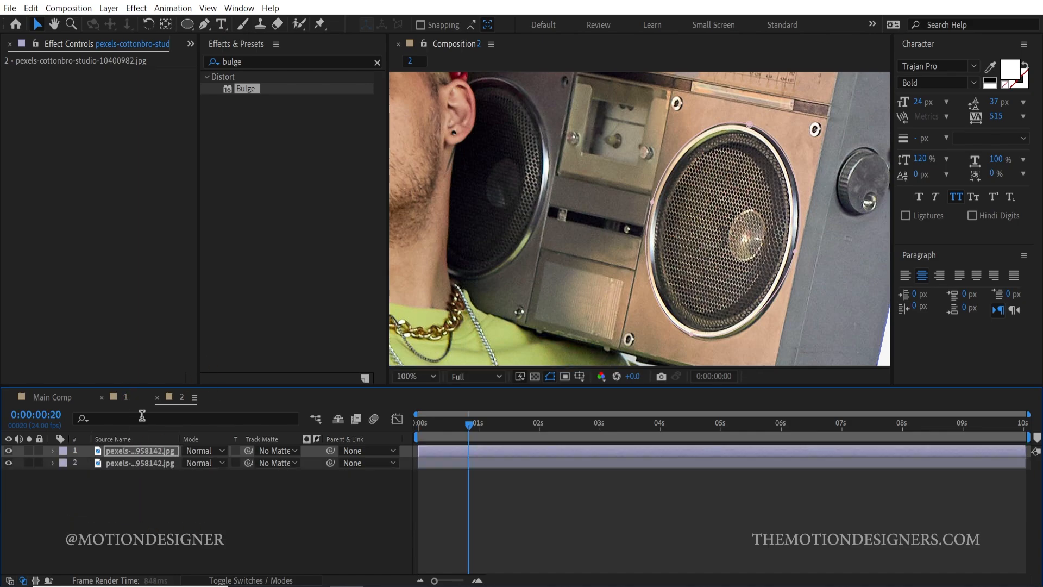
- Apply Bulge to the upper copy and fit it to the speaker with horizontal radius 137, vertical radius 208 and centre 3194, 1694
left_click_drag(246, 93, 132, 459)
left_click(116, 108)
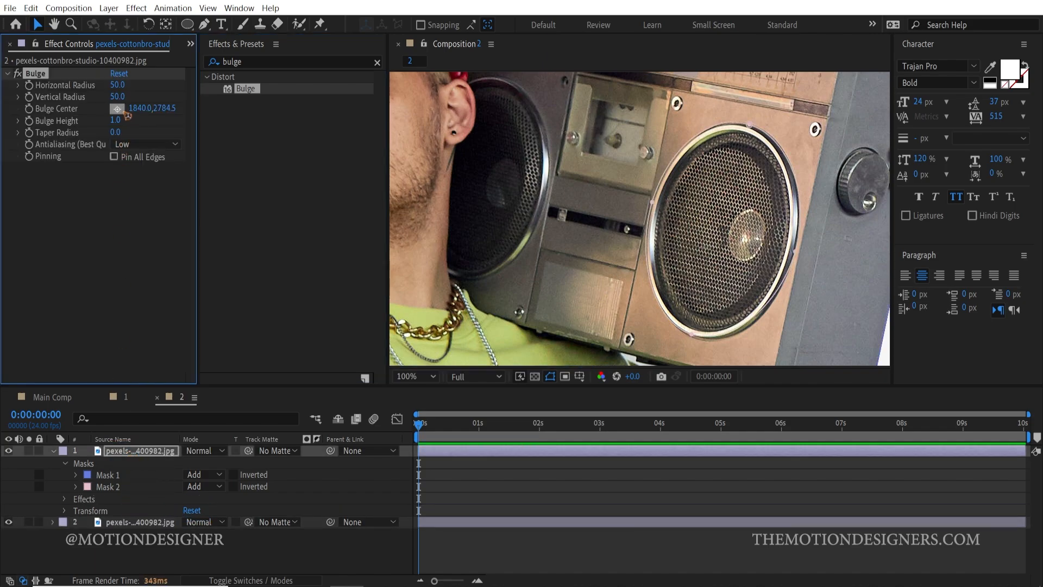
left_click(727, 231)
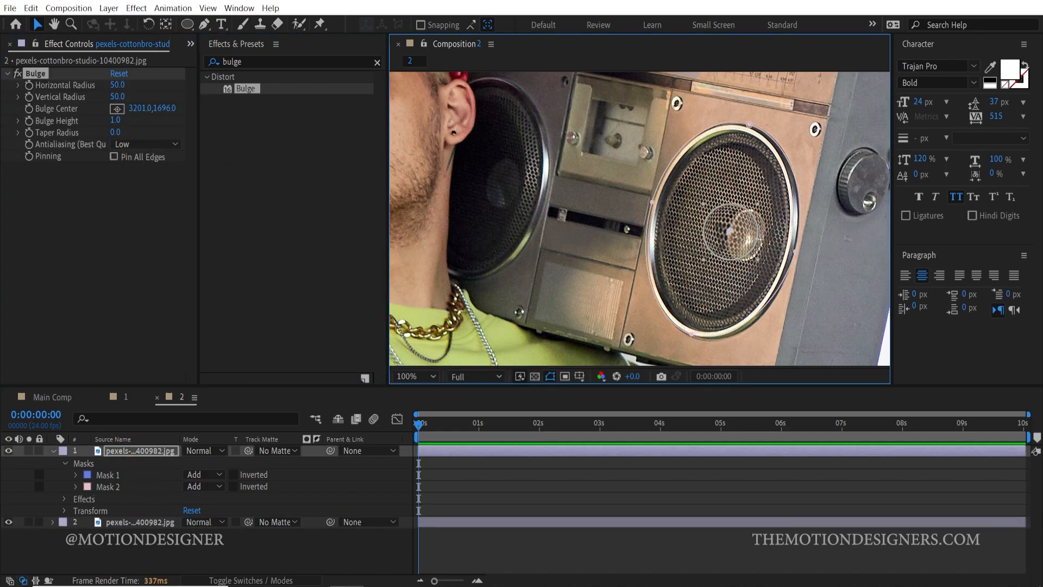
left_click_drag(119, 85, 197, 109)
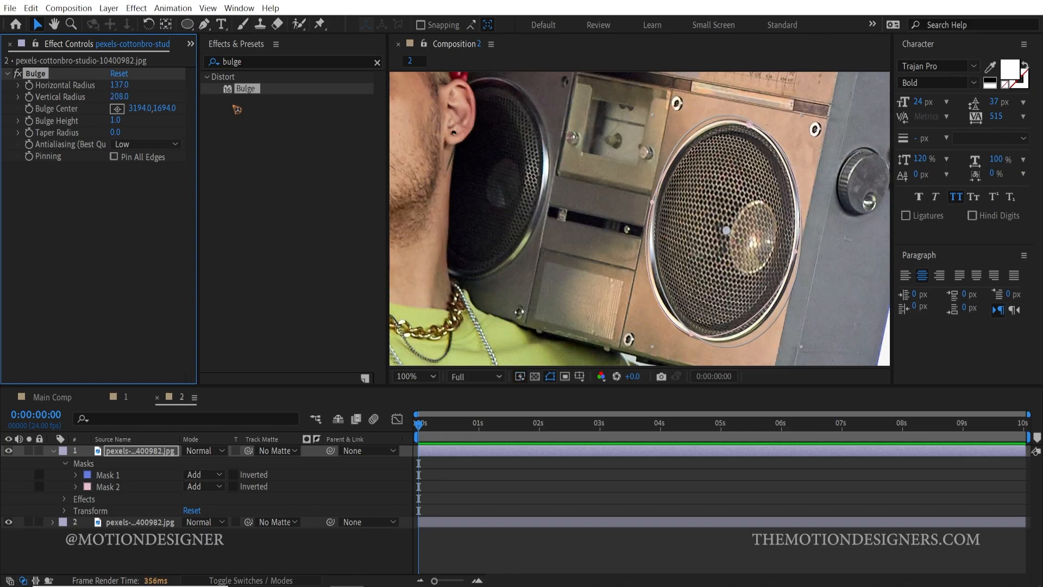
- Give this Bulge Height the expression lines posterizeTime(4) and wiggle(1,4), and play back the composition
type("4")
key("Return")
type("wiggle()")
type("1,4")
key("space")
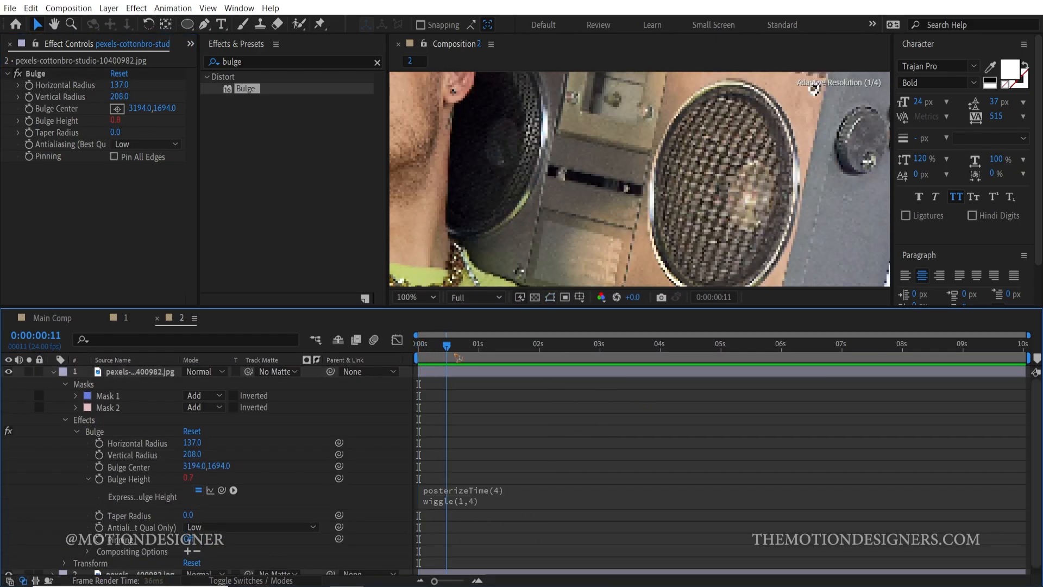
- Set the wiggle amplitude in the Bulge Height expression to 2 and replay the animation
left_click(502, 503)
type("2")
key("space")
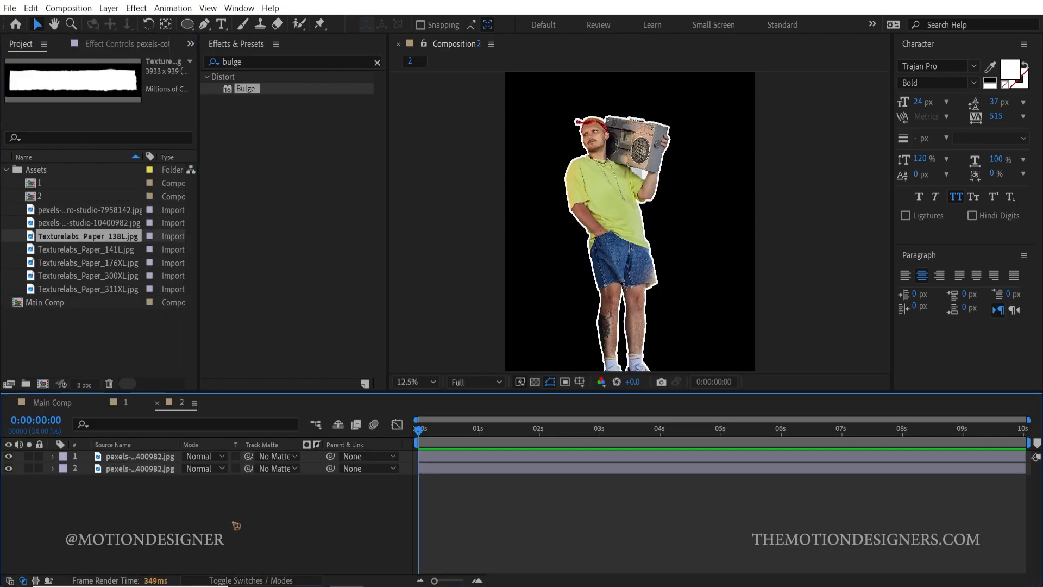
- Create a new composition from Texturelabs_Paper_138L.jpg
left_click(73, 253)
left_click(74, 238)
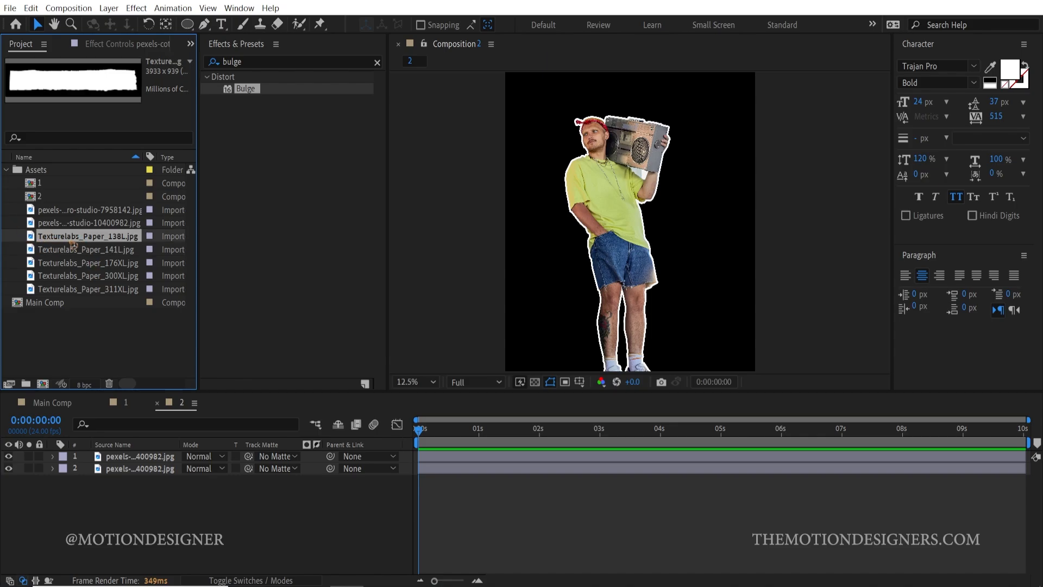
left_click_drag(78, 238, 42, 384)
key("period")
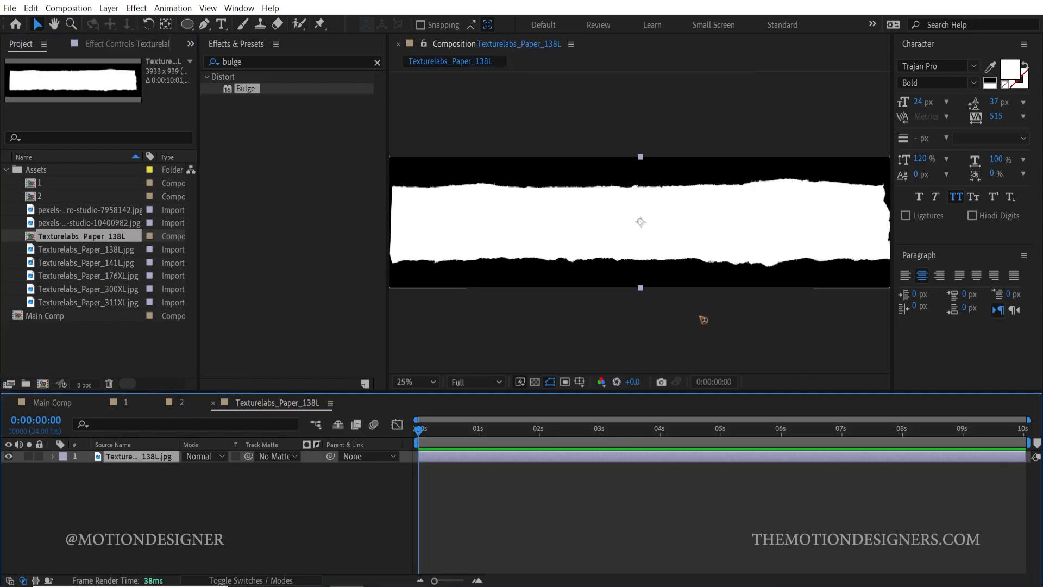
key("comma")
key("period")
- Turn on the transparency grid in the paper composition and inspect the torn paper's black background
left_click(536, 384)
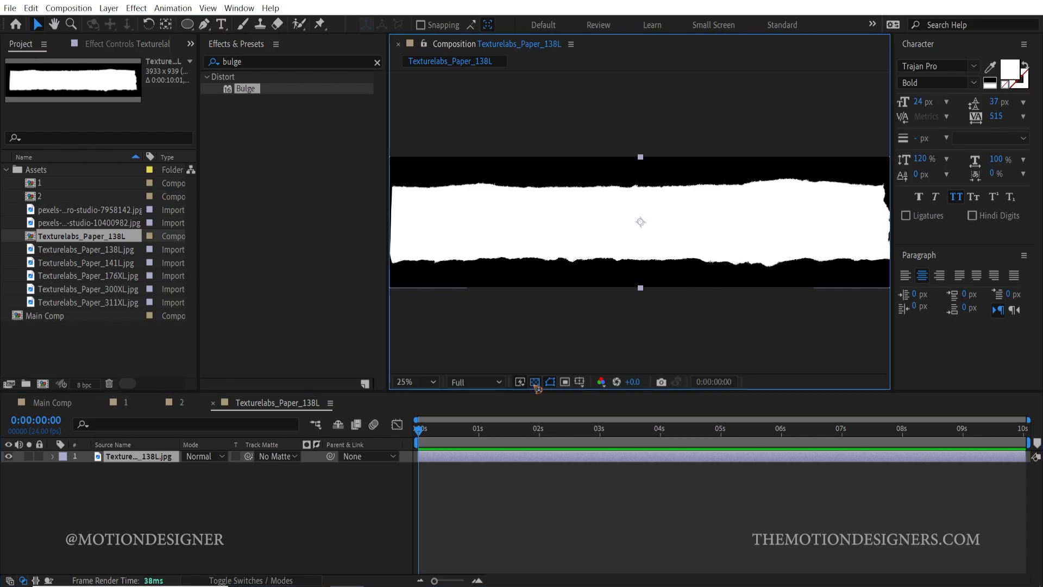
key("comma")
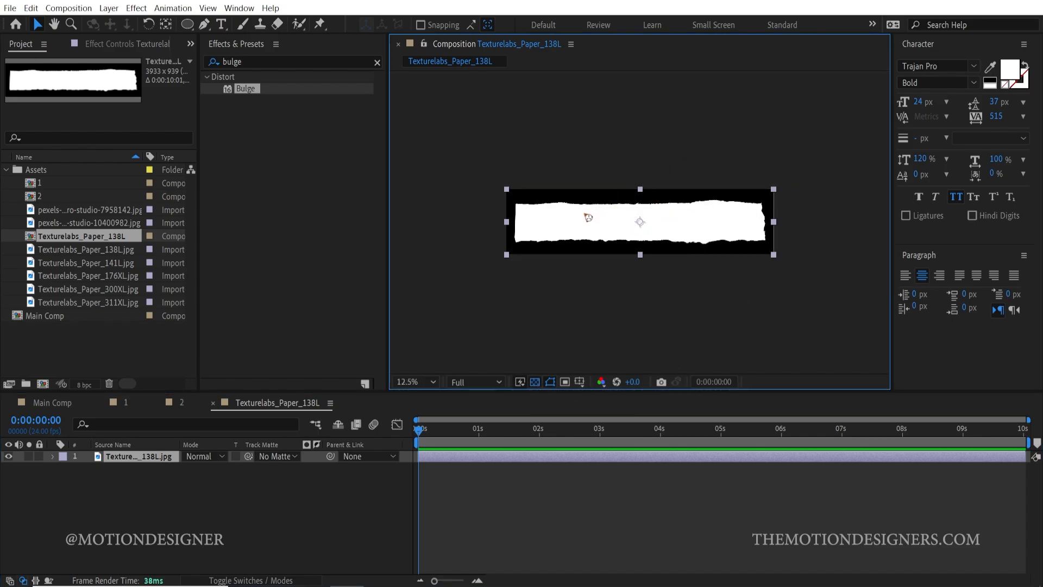
key("period")
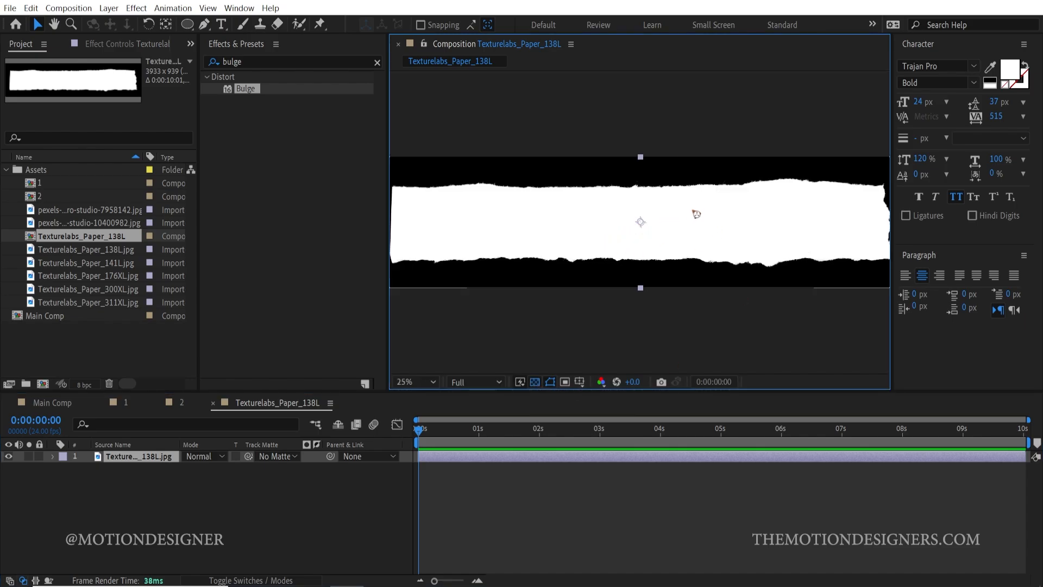
- Apply the Set Matte effect to the Texturelabs_Paper_138L.jpg layer and use Luminance for the matte
left_click(241, 62)
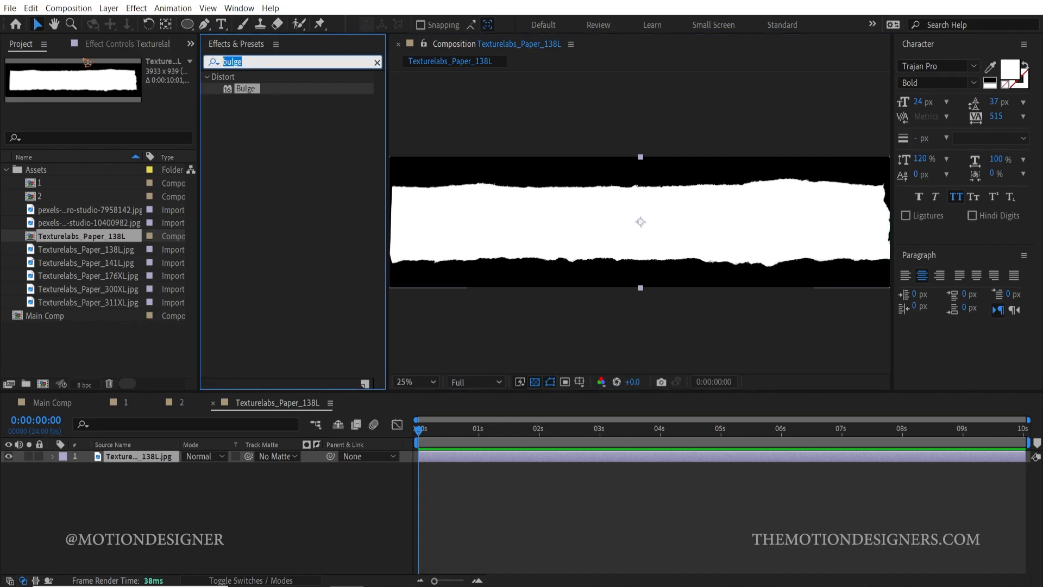
type("set")
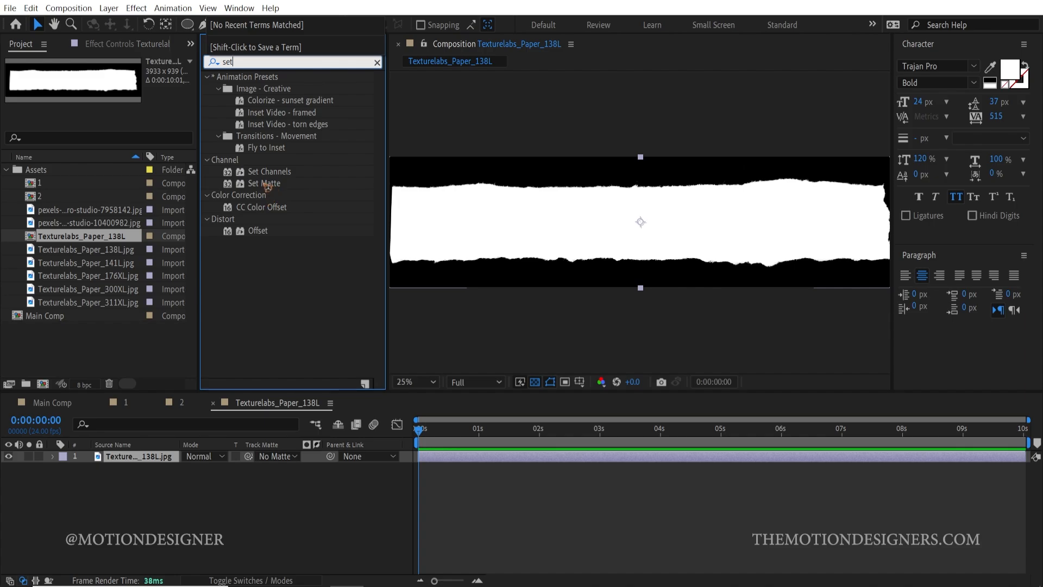
left_click_drag(267, 186, 141, 456)
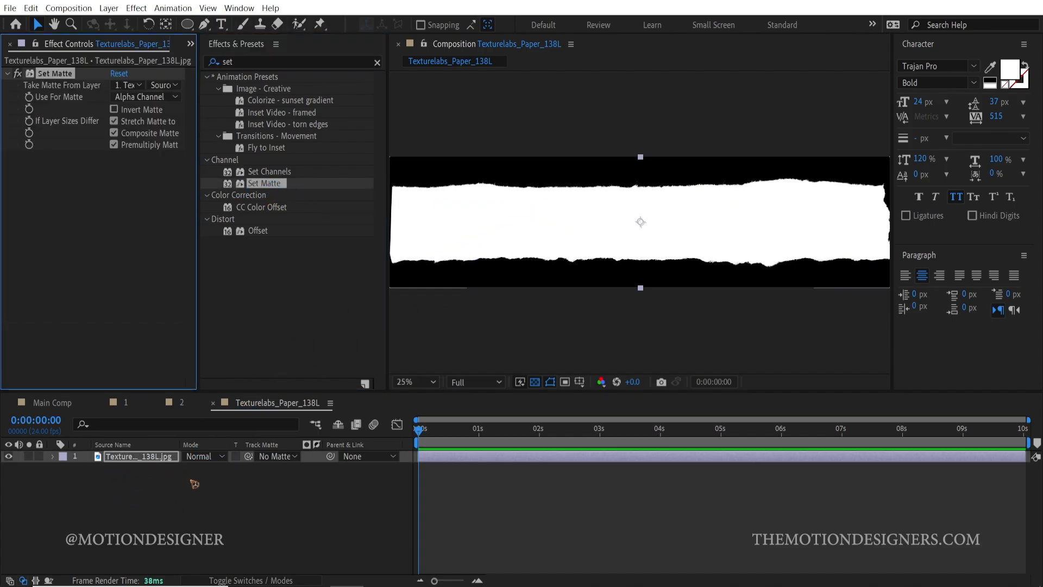
left_click(130, 98)
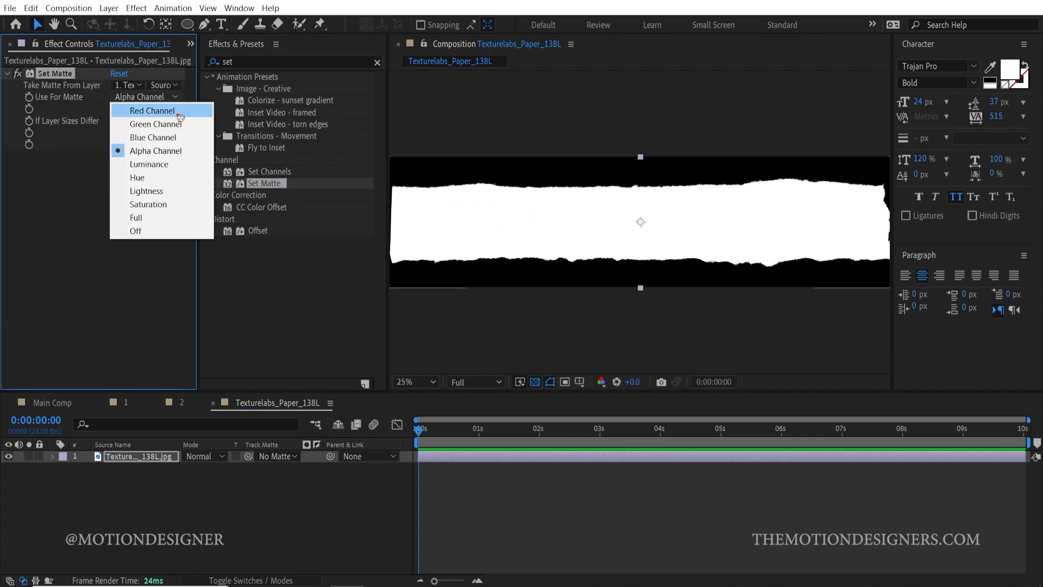
left_click(163, 164)
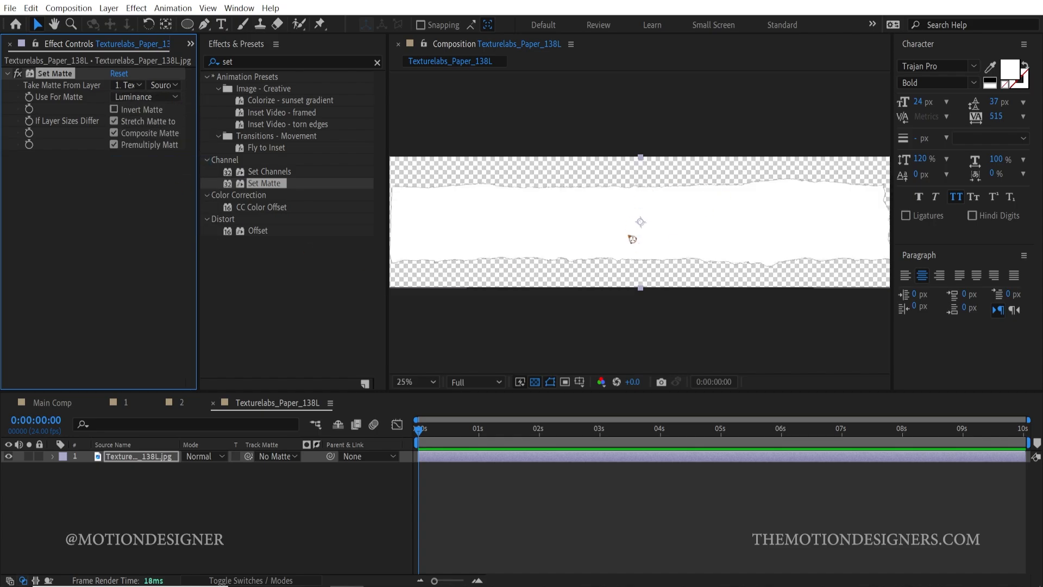
left_click_drag(525, 229, 659, 217)
left_click_drag(780, 208, 651, 226)
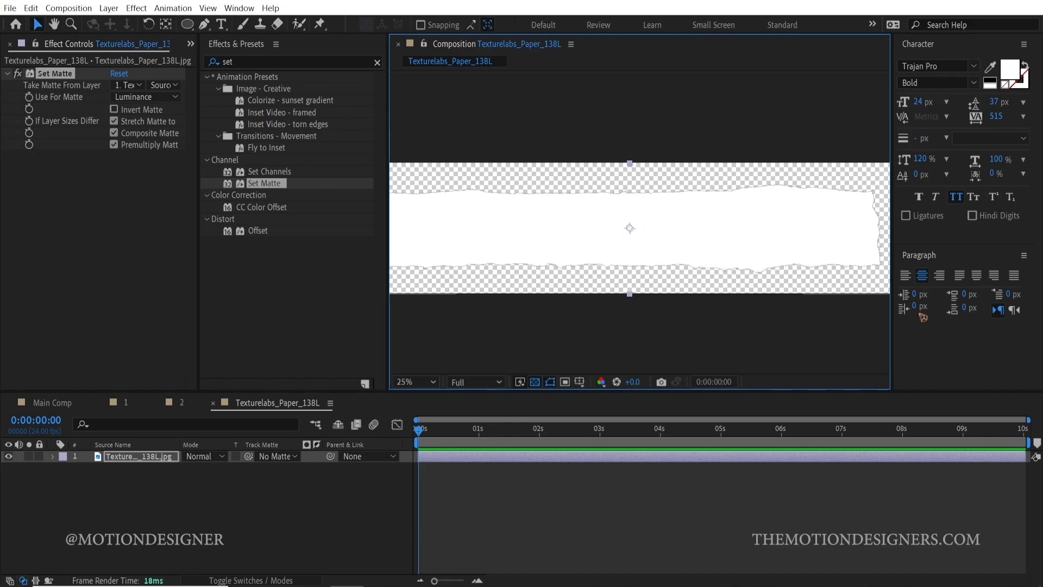
- Add the text "slim rhymes x dj dizzy" on the torn paper, with tracking 0 and a font size of 333 px
left_click(223, 25)
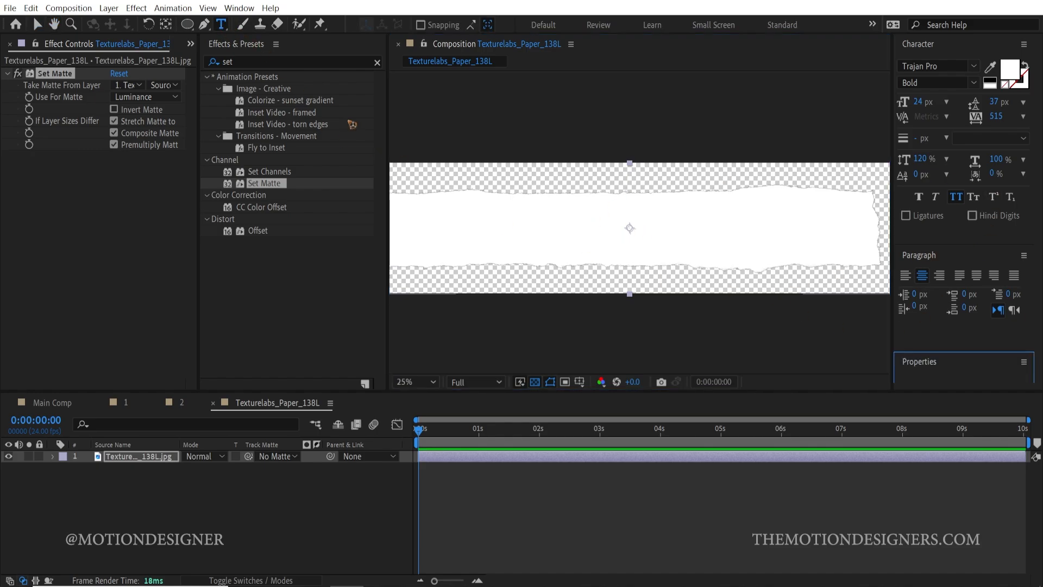
left_click(471, 233)
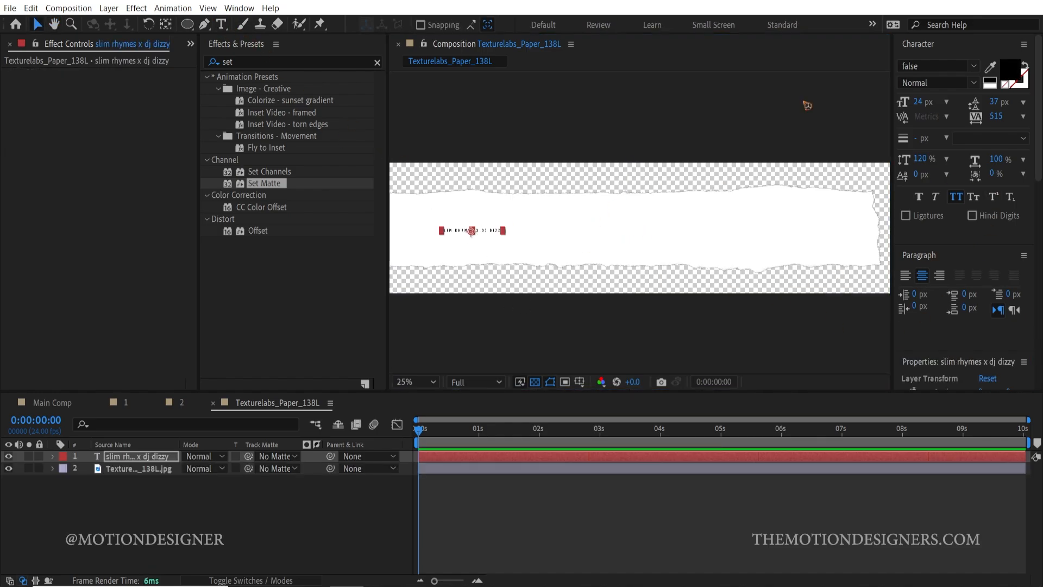
left_click(995, 116)
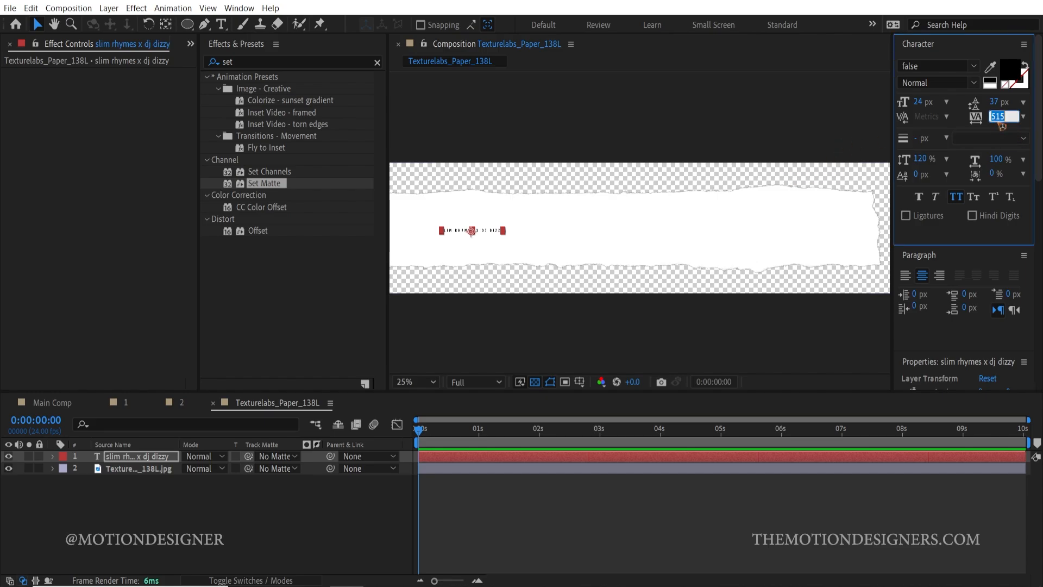
type("0")
key("Return")
left_click_drag(918, 103, 1014, 102)
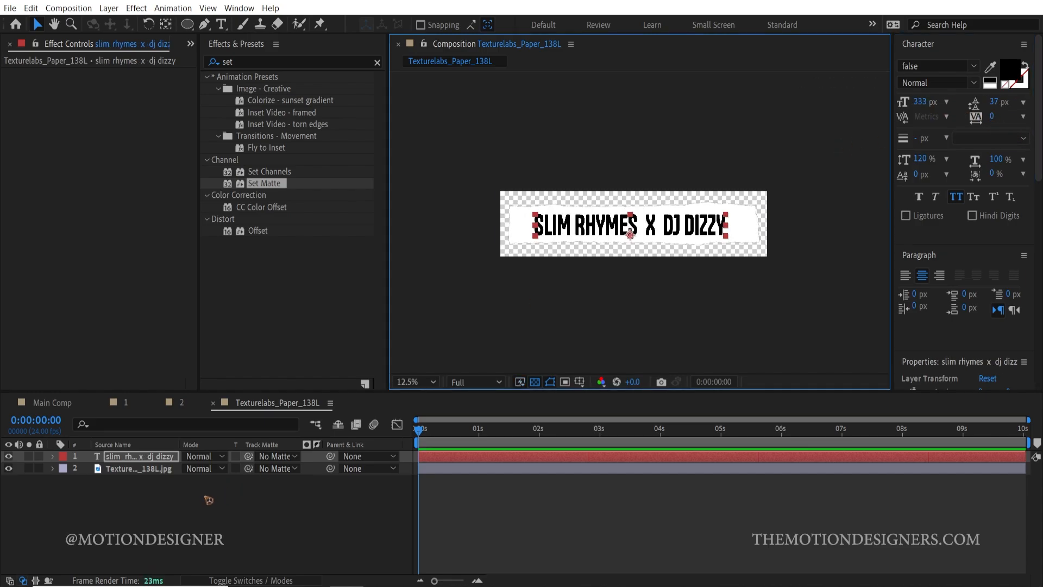
left_click(194, 508)
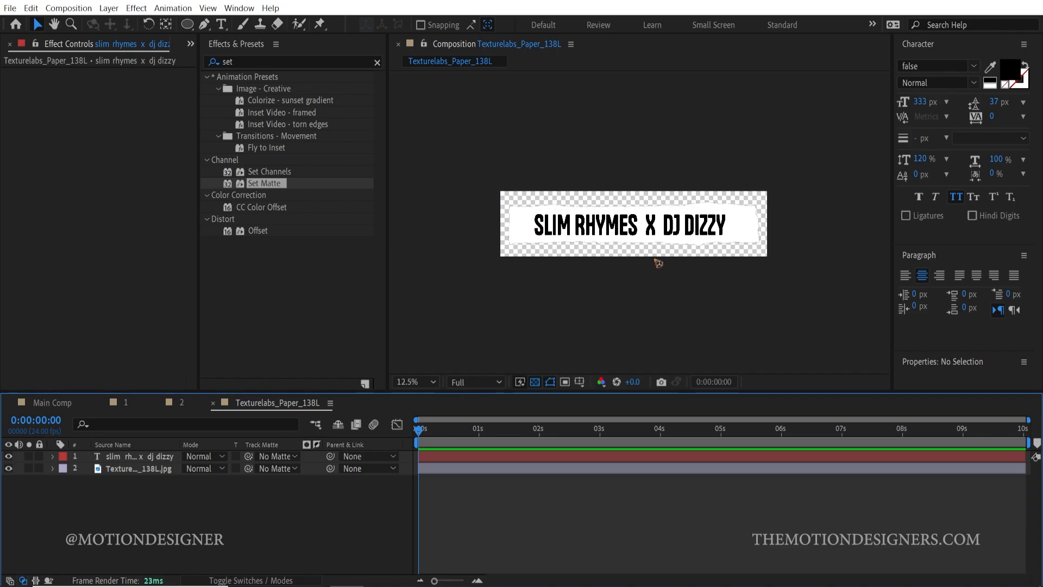
key("period")
- Rename the composition with the torn paper and title text as Name
left_click(191, 44)
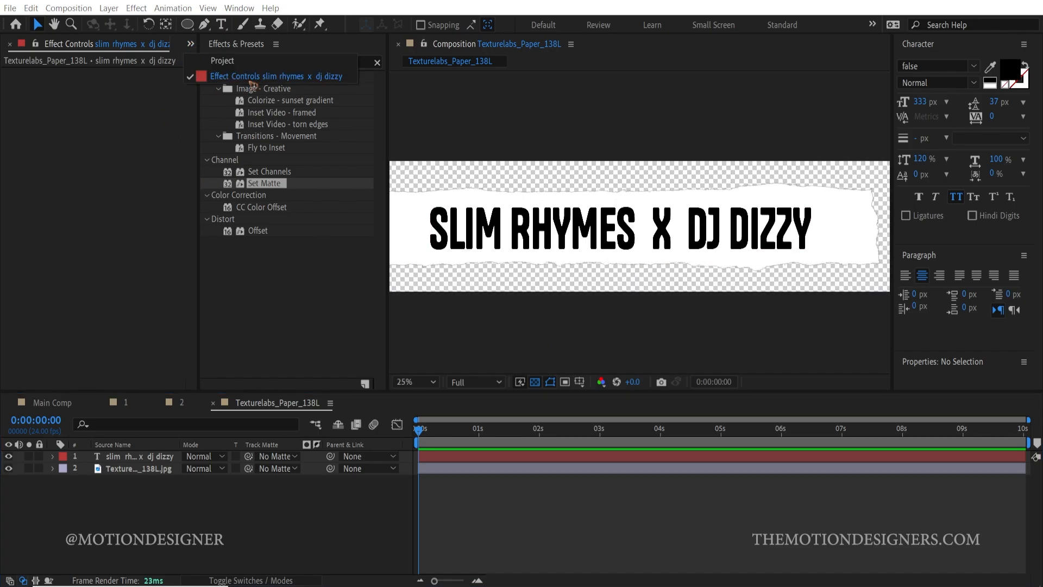
left_click(242, 61)
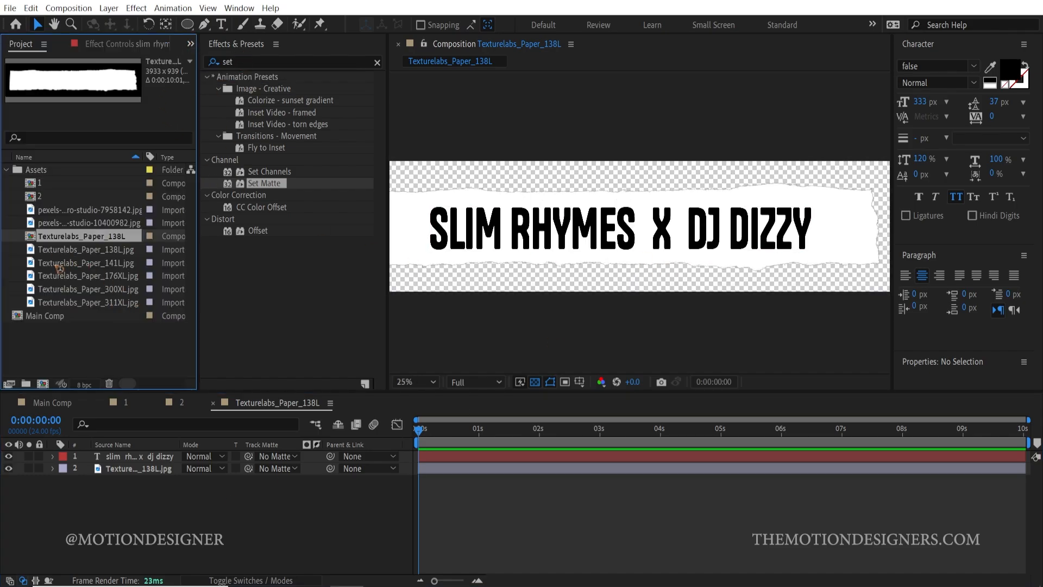
left_click_drag(58, 267, 301, 531)
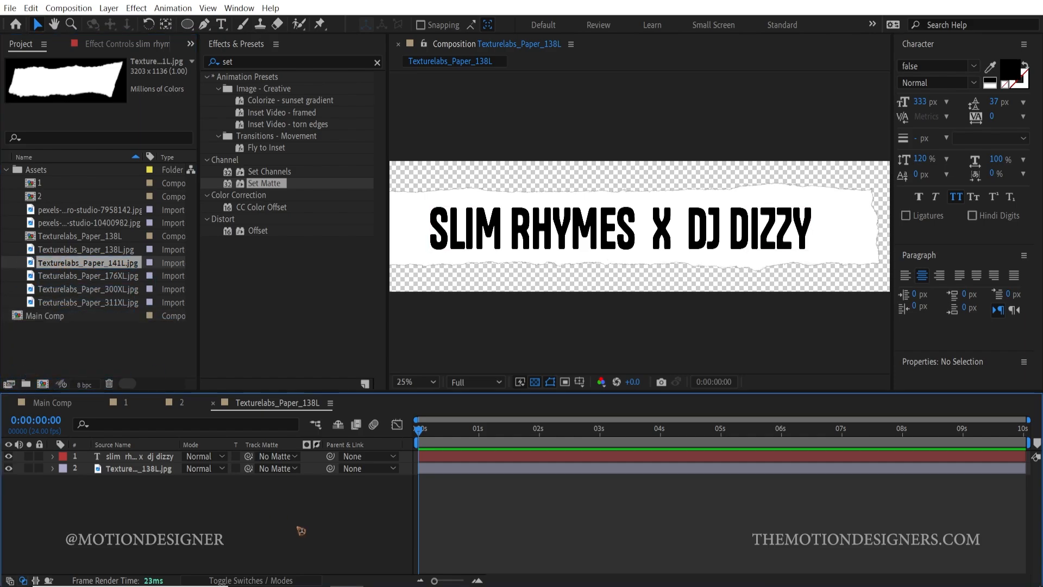
key("ctrl+k")
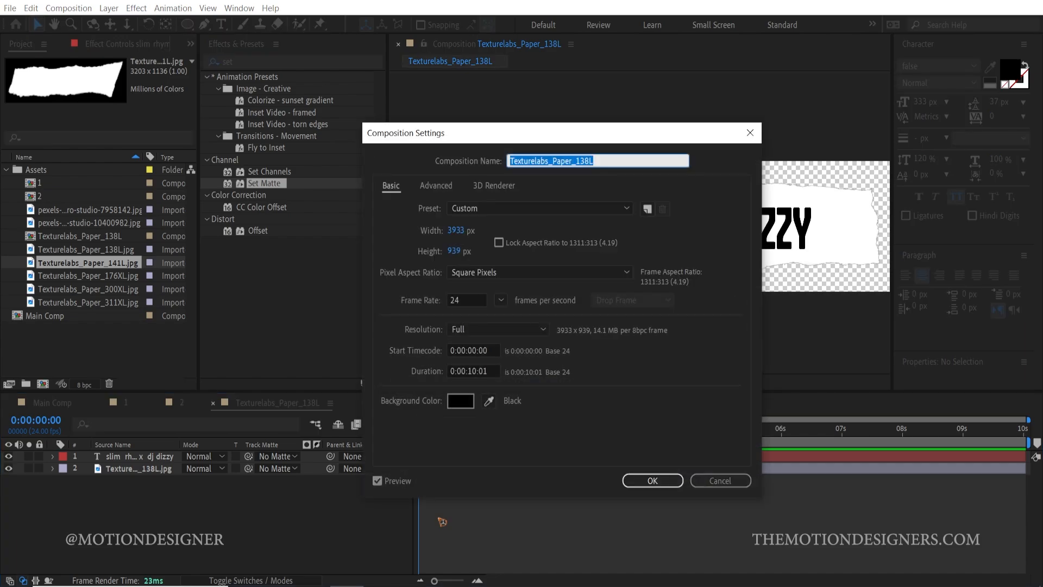
type("Name")
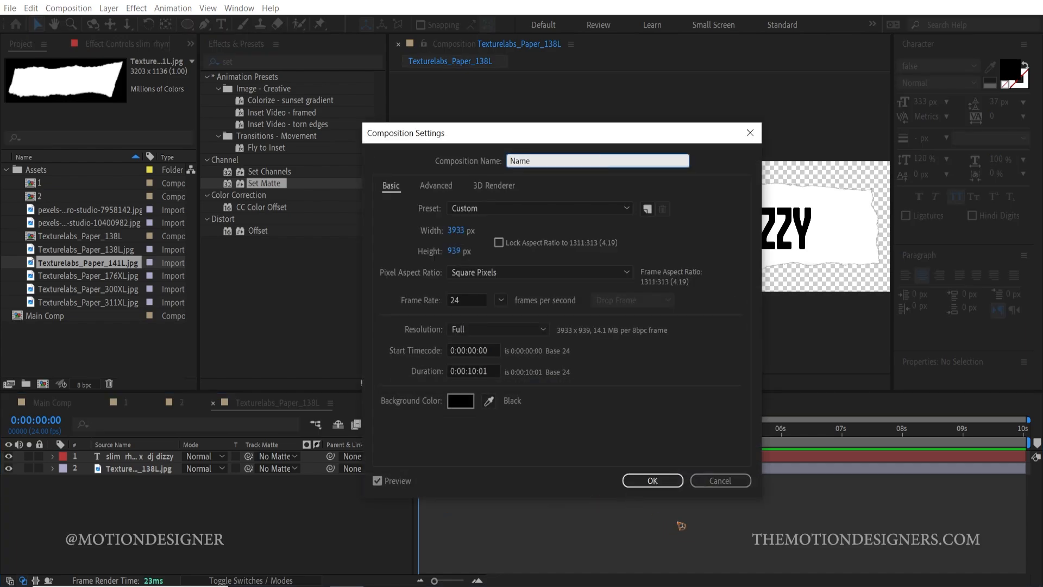
left_click(634, 481)
- Create a composition from Texturelabs_Paper_141L.jpg and copy the Set Matte effect from the Name composition's paper layer onto its paper layer
left_click(72, 270)
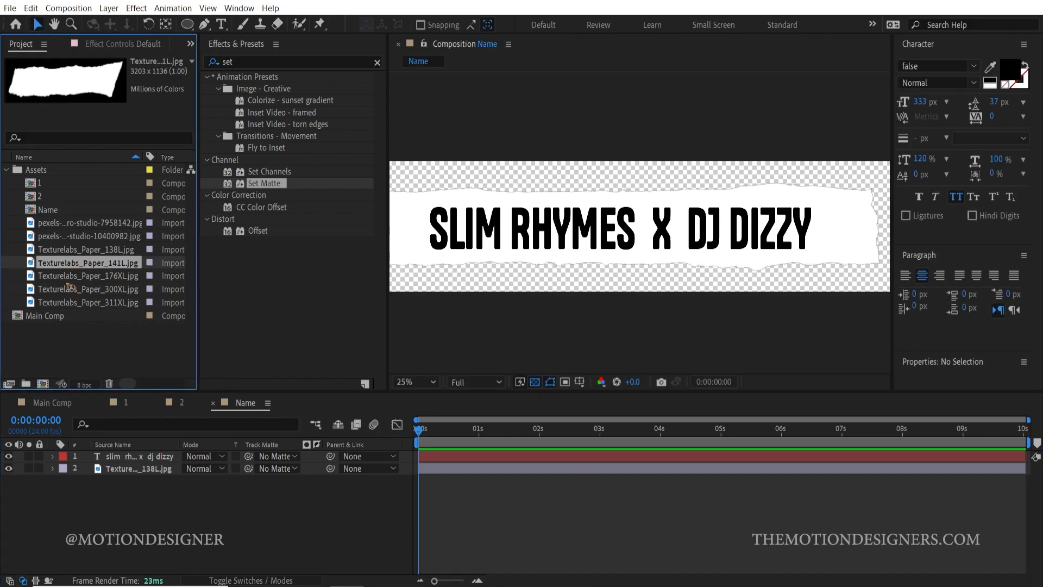
left_click_drag(69, 269, 43, 379)
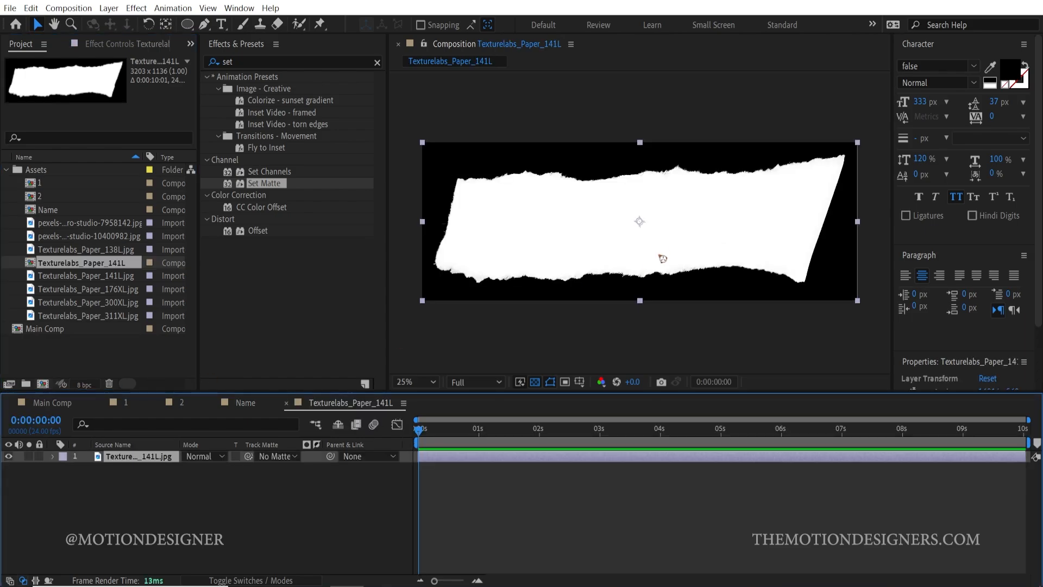
left_click(245, 403)
left_click(131, 469)
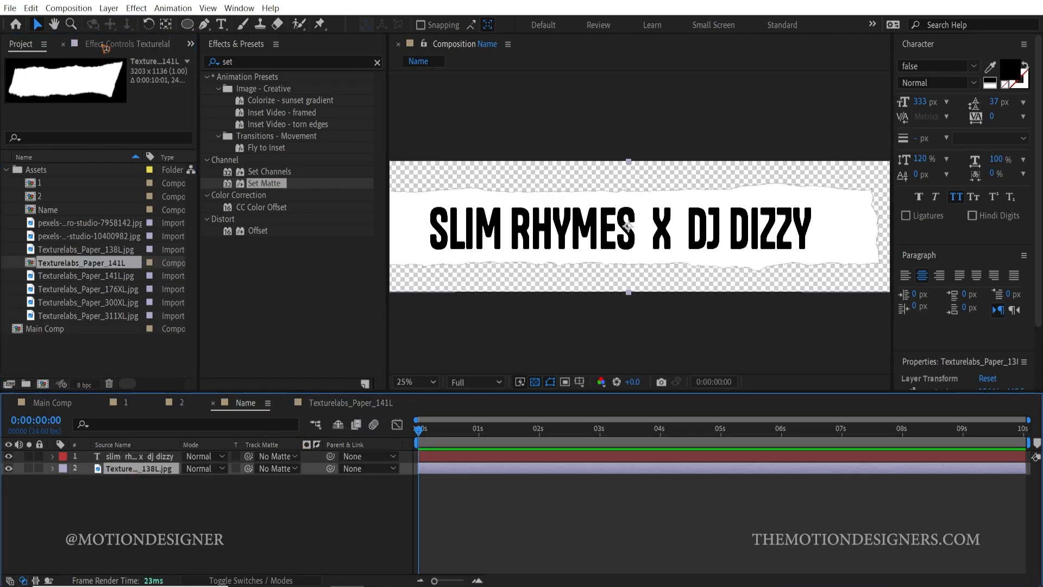
left_click_drag(106, 48, 67, 76)
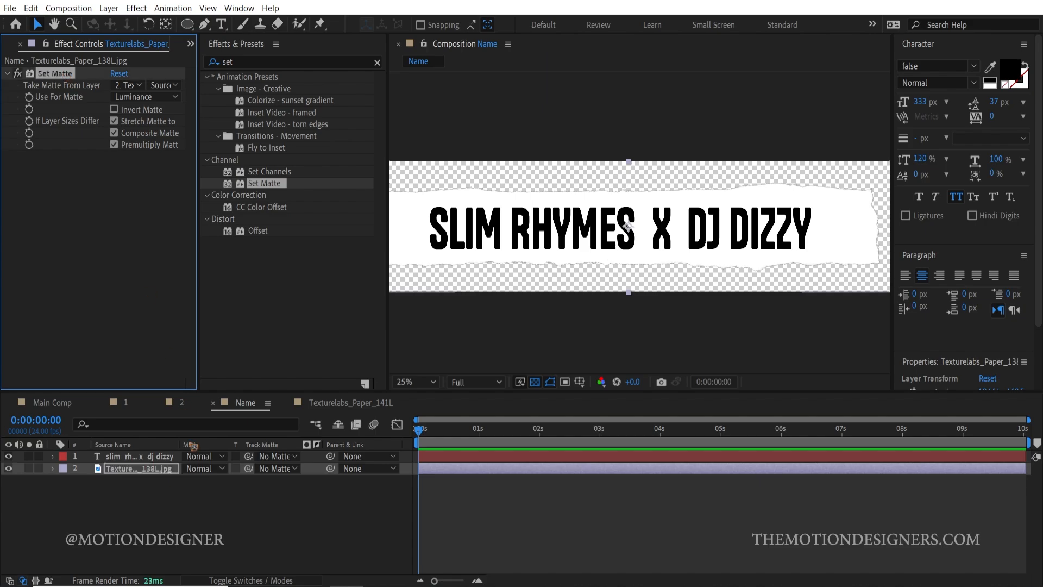
left_click(338, 407)
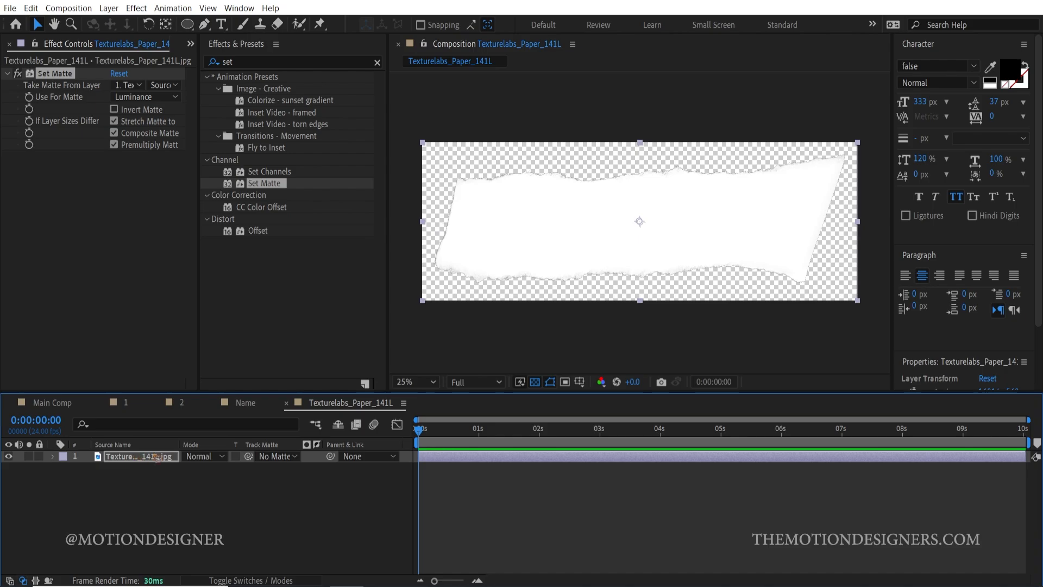
- Add a two-line text reading "feb 19" and "wallford street" over the torn paper
left_click(221, 24)
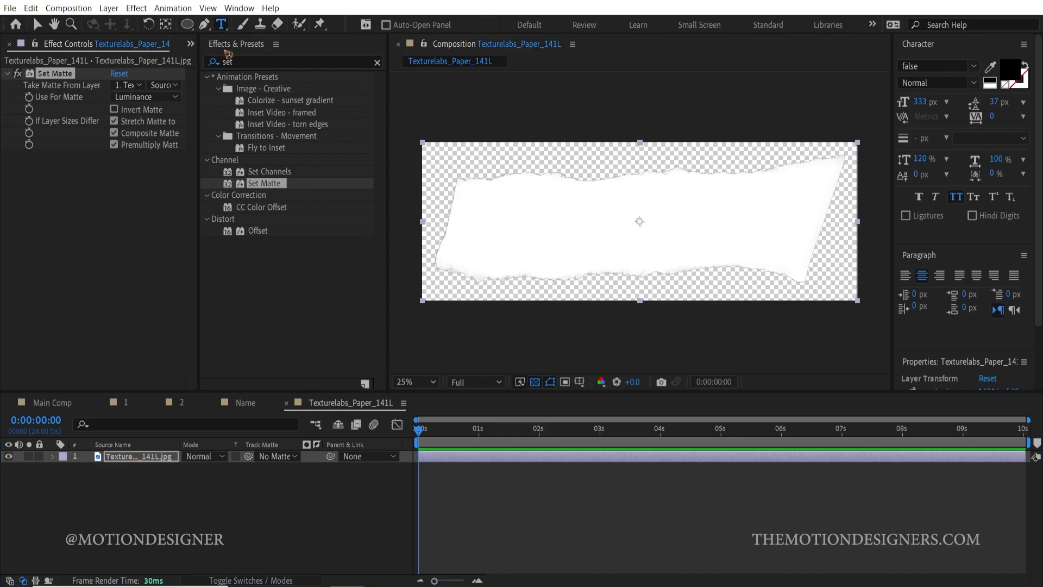
left_click(510, 240)
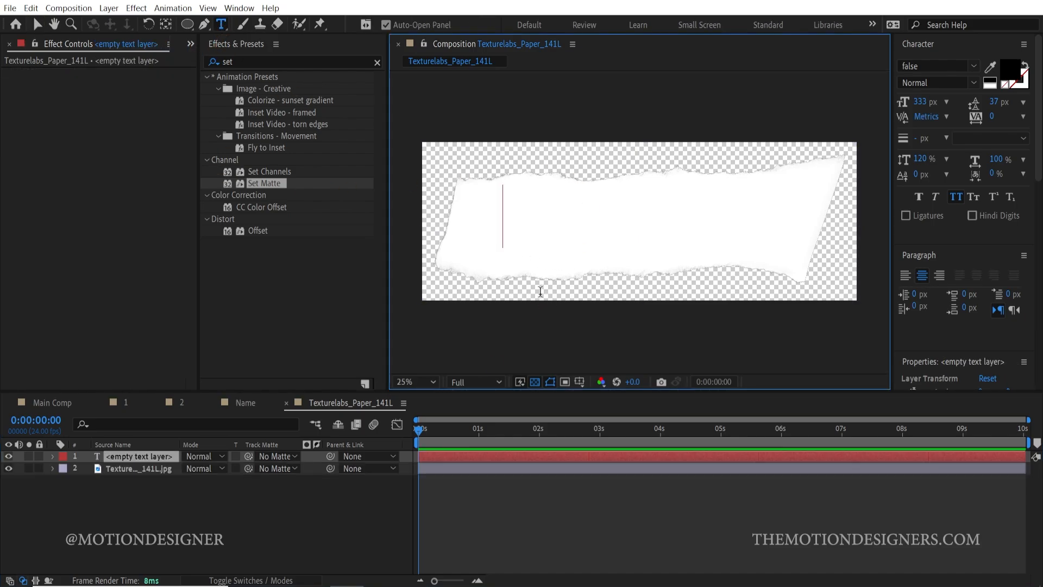
type("feb 19")
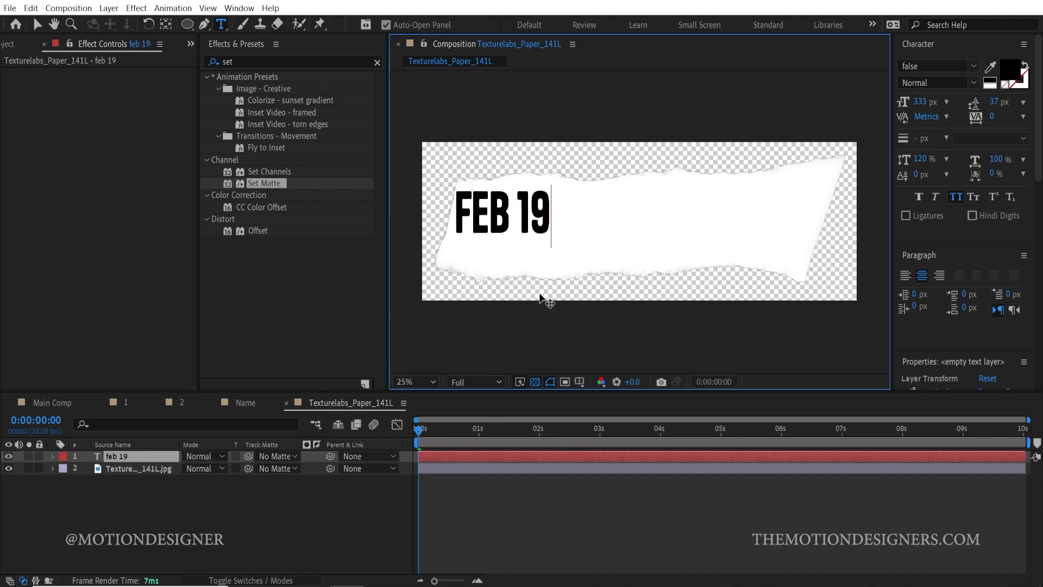
type(" wallford street")
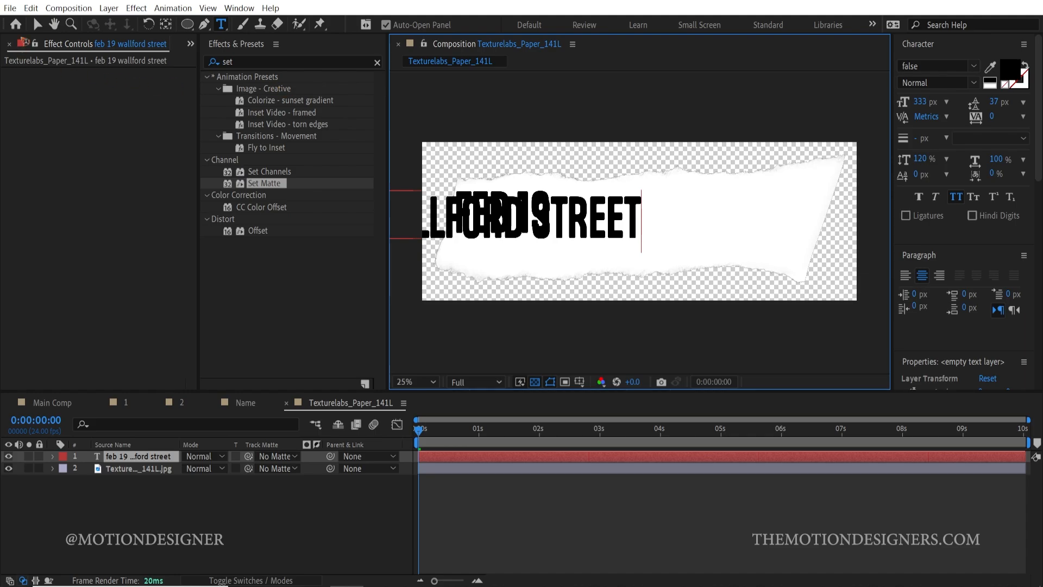
- Set the text's leading to 245 px and reduce the street line's font size to 200 px
left_click(36, 25)
left_click_drag(994, 101, 1032, 101)
double_click(496, 235)
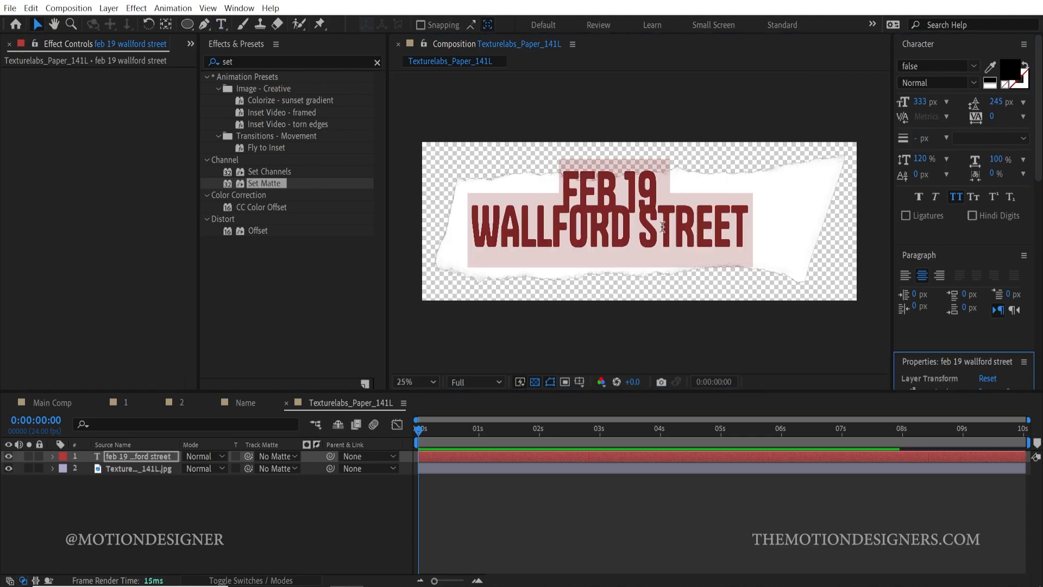
left_click_drag(472, 231, 751, 244)
left_click_drag(926, 101, 863, 112)
left_click(37, 24)
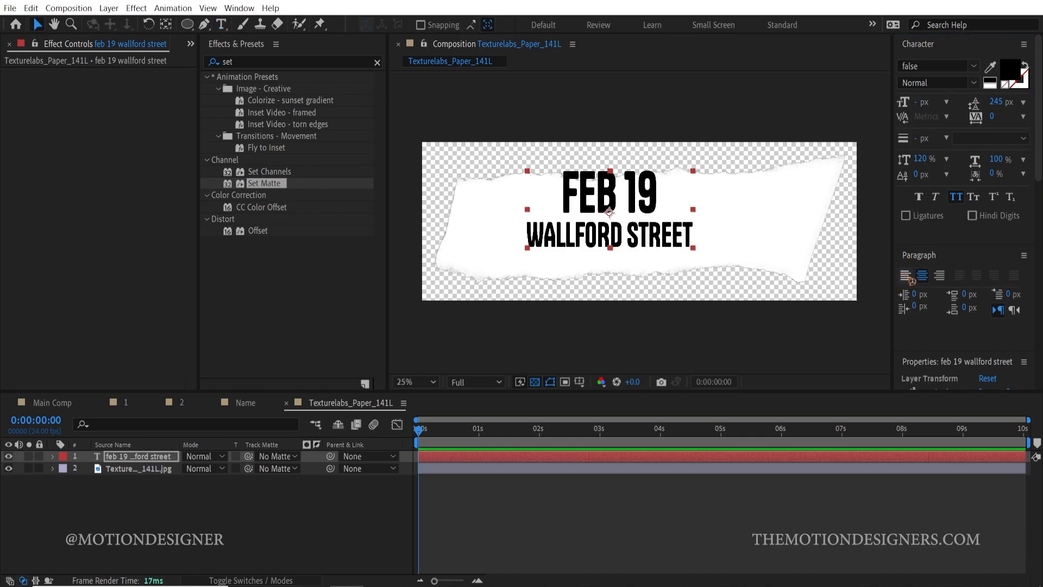
- Left-align the two-line text and place it on the left part of the torn paper
left_click(906, 276)
left_click_drag(695, 240, 571, 254)
left_click(251, 514)
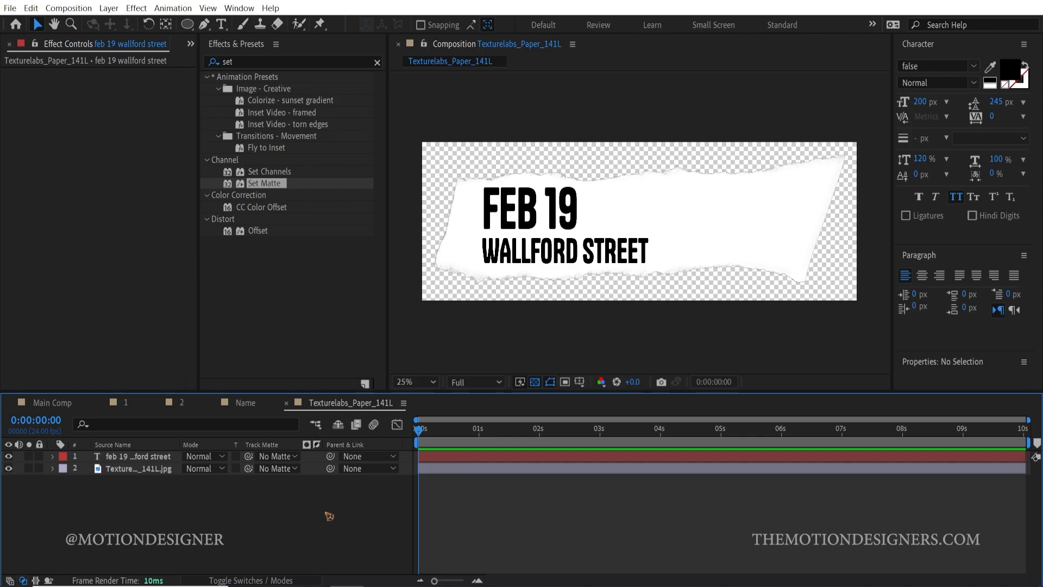
- Rename the composition with the date and street text as Date
key("ctrl+k")
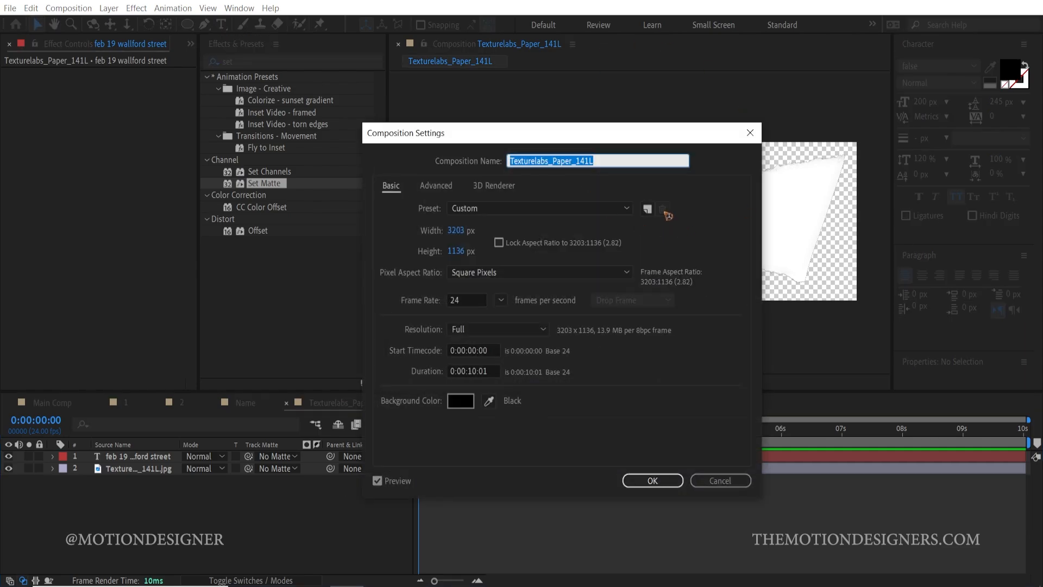
type("Date")
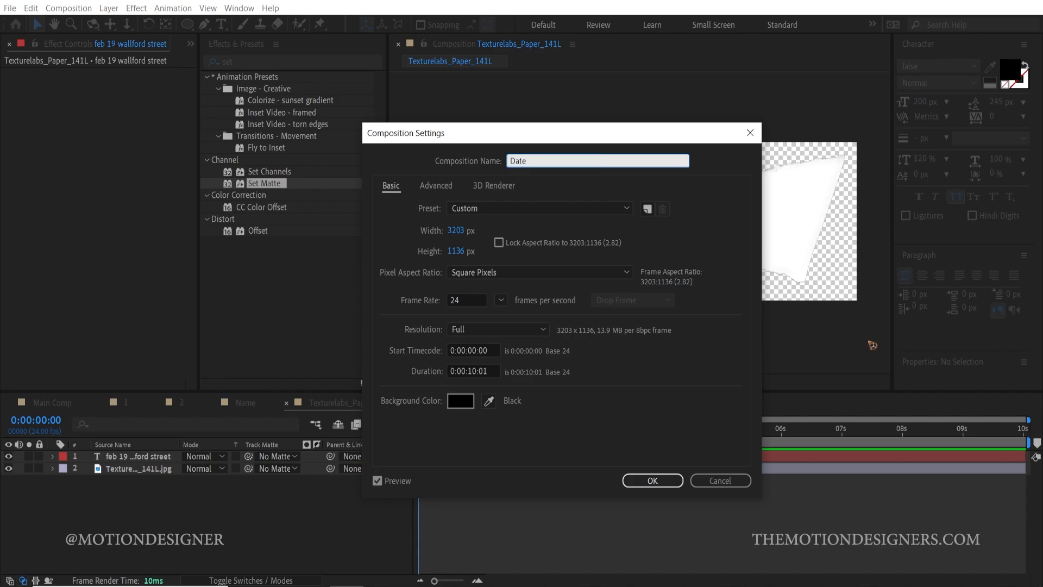
left_click(652, 480)
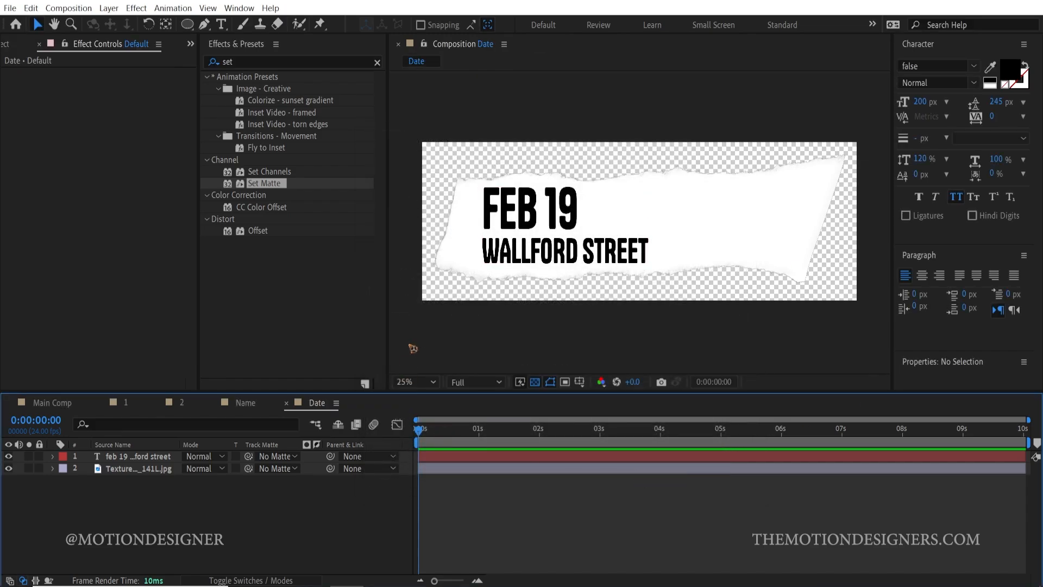
- Clear the effects search and open Main Comp
left_click(377, 63)
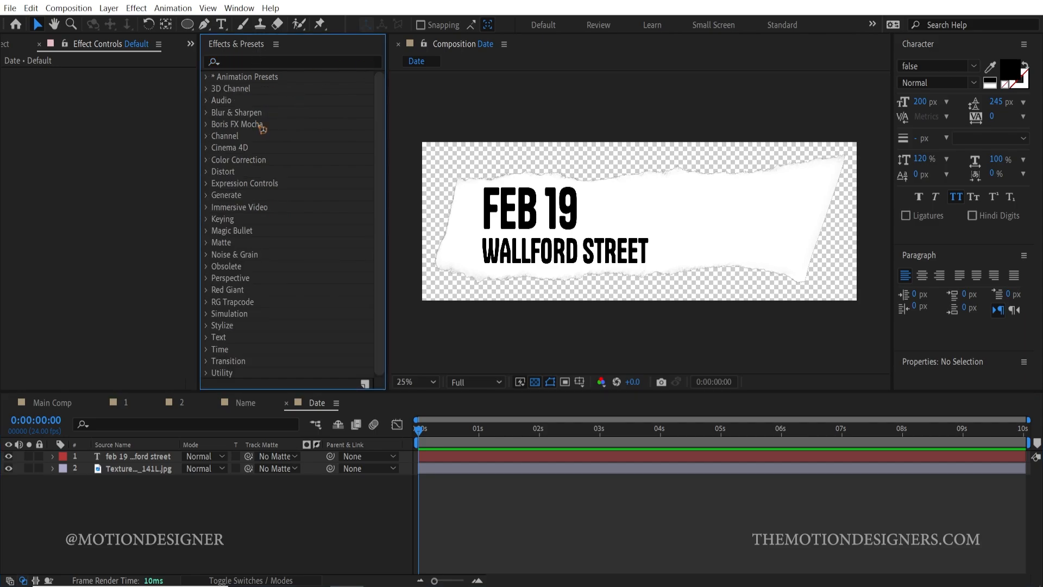
left_click(9, 46)
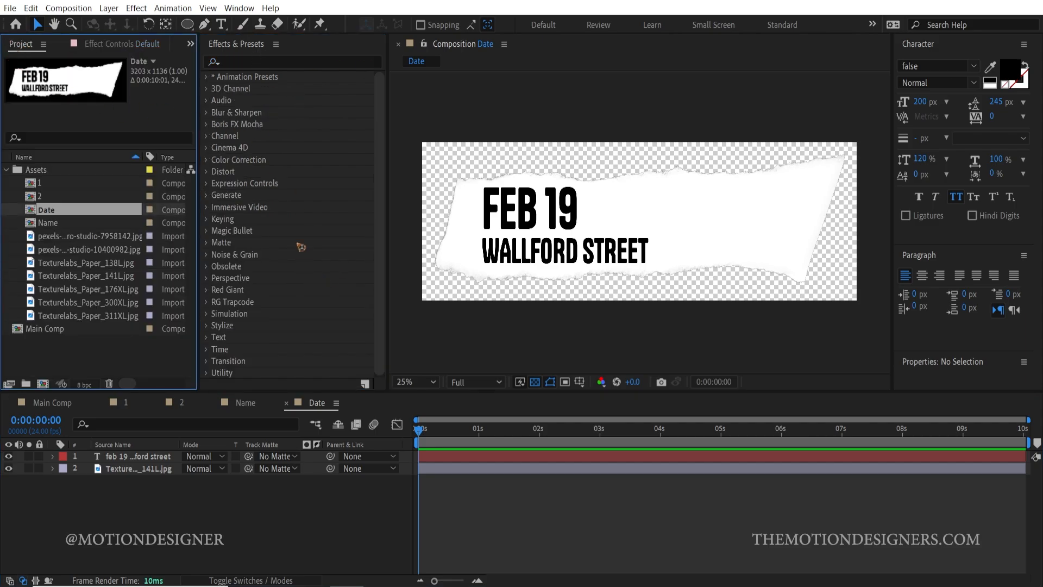
left_click(54, 330)
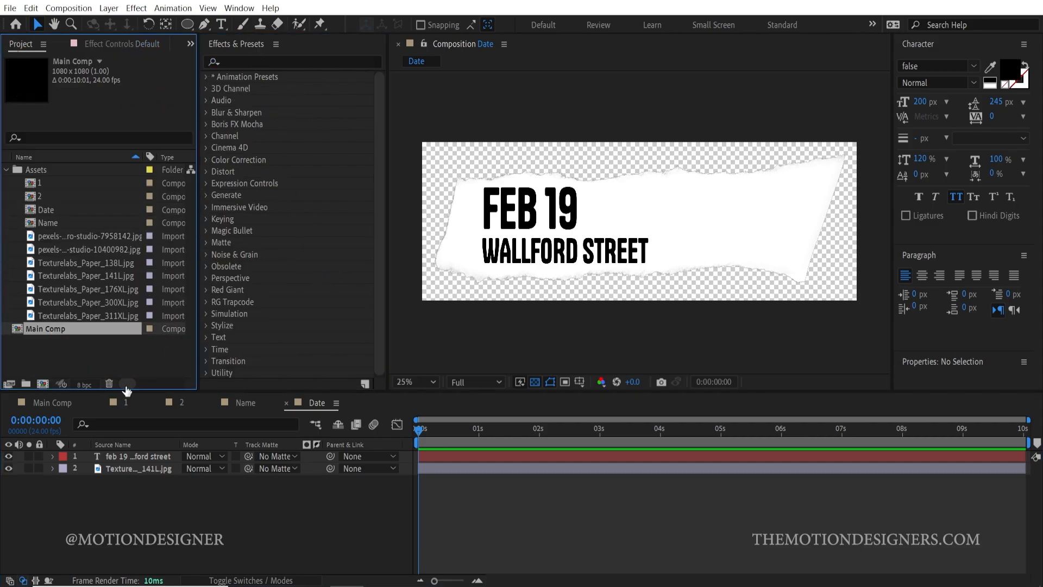
left_click(60, 405)
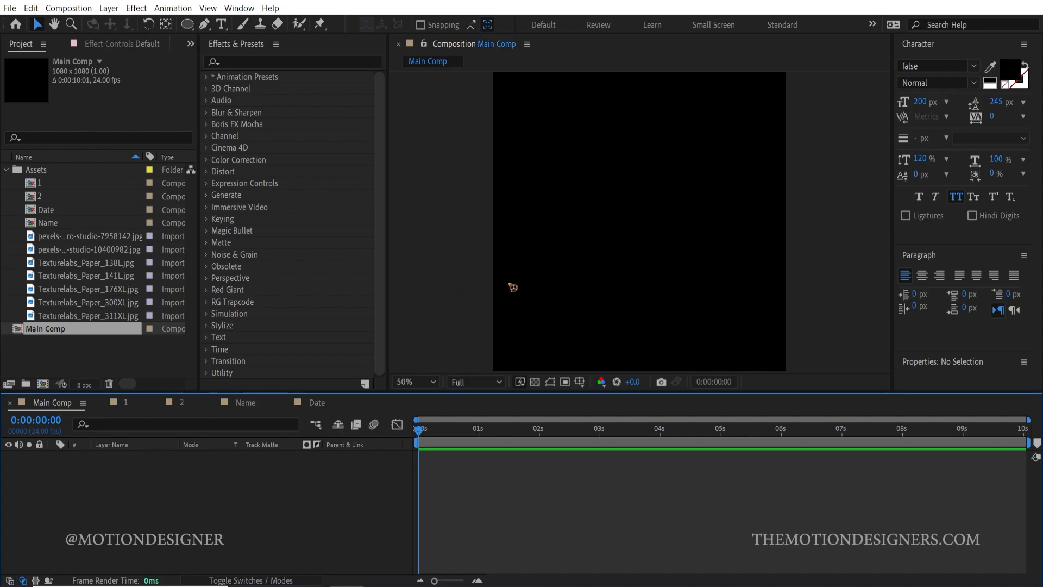
- Inspect the Texturelabs_Paper_311XL.jpg footage up close in its own viewer and close that viewer
left_click(74, 318)
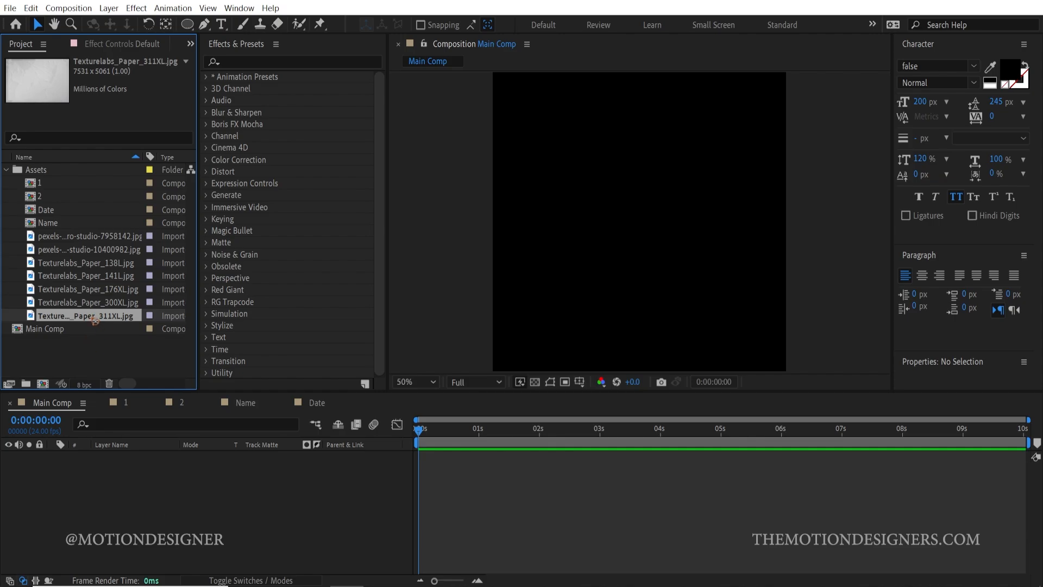
double_click(95, 319)
scroll(645, 212, "down", 4)
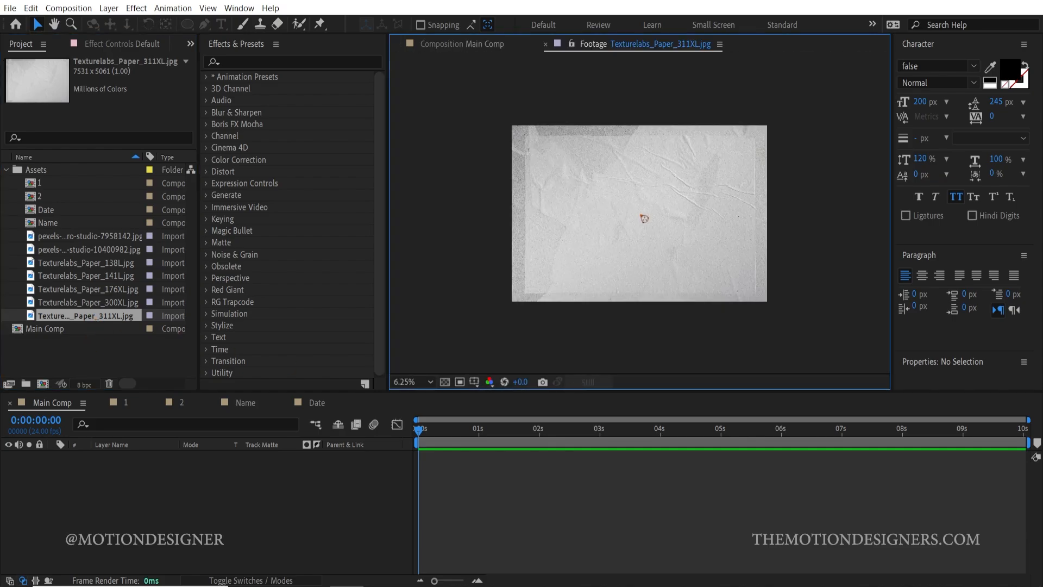
scroll(679, 263, "up", 2)
left_click(720, 44)
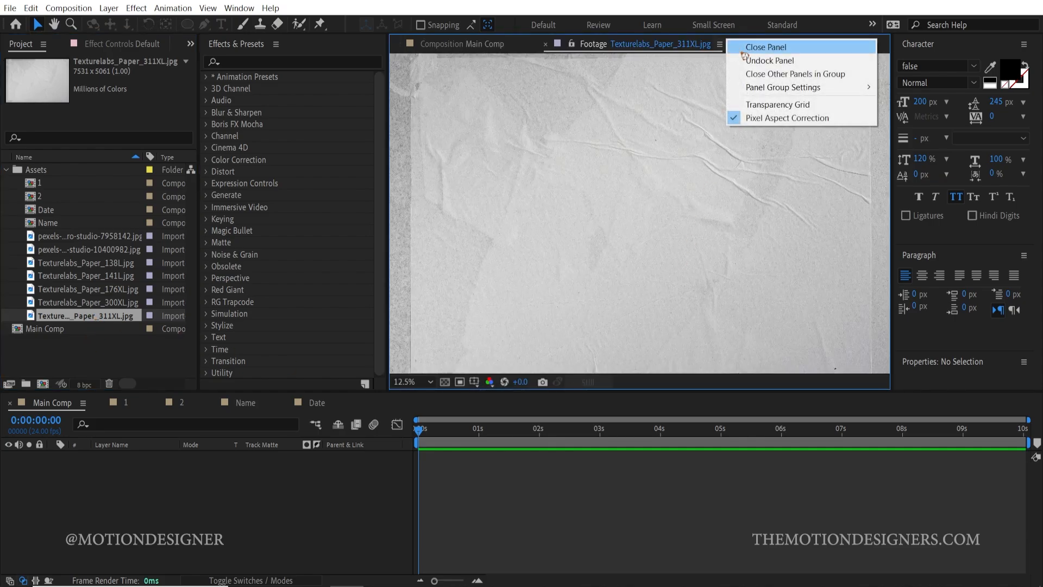
left_click(743, 50)
- Add Texturelabs_Paper_311XL.jpg to Main Comp and make it a 3D layer
left_click_drag(99, 319, 197, 560)
key("comma")
key("comma")
key("comma")
key("comma")
key("comma")
key("comma")
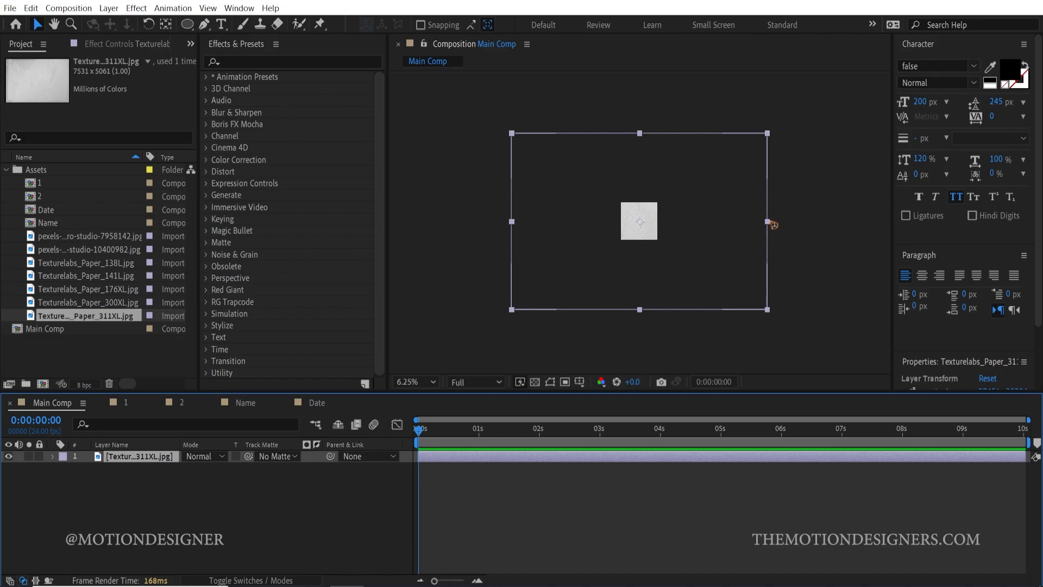
left_click(761, 223)
key("period")
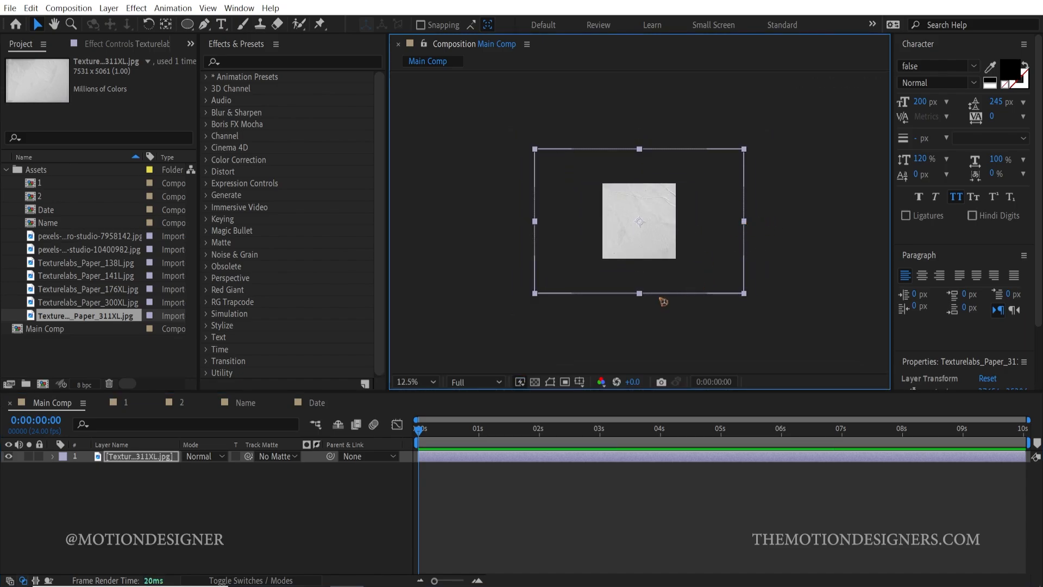
left_click(237, 579)
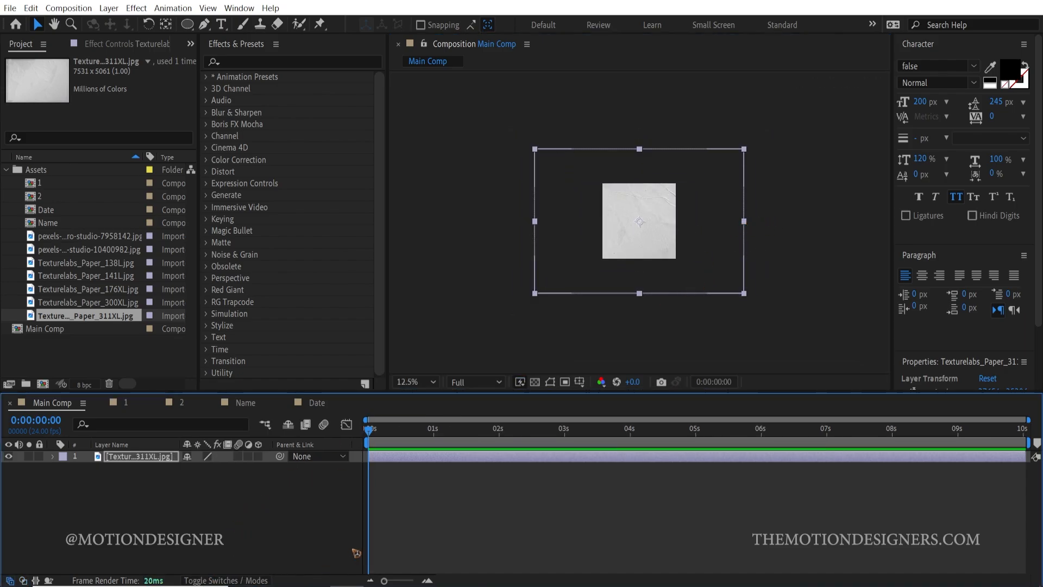
left_click(259, 456)
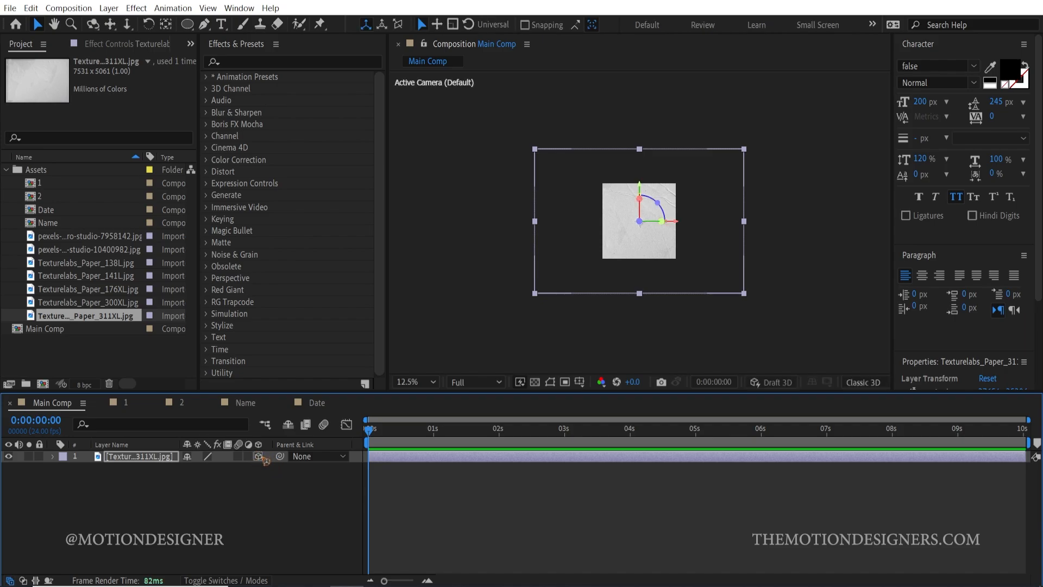
key("F4")
key("F4")
key("F4")
key("F4")
- Scale the paper layer down to about 22.7% so that it just covers the composition frame
left_click_drag(744, 221, 700, 223)
scroll(708, 282, "up", 3)
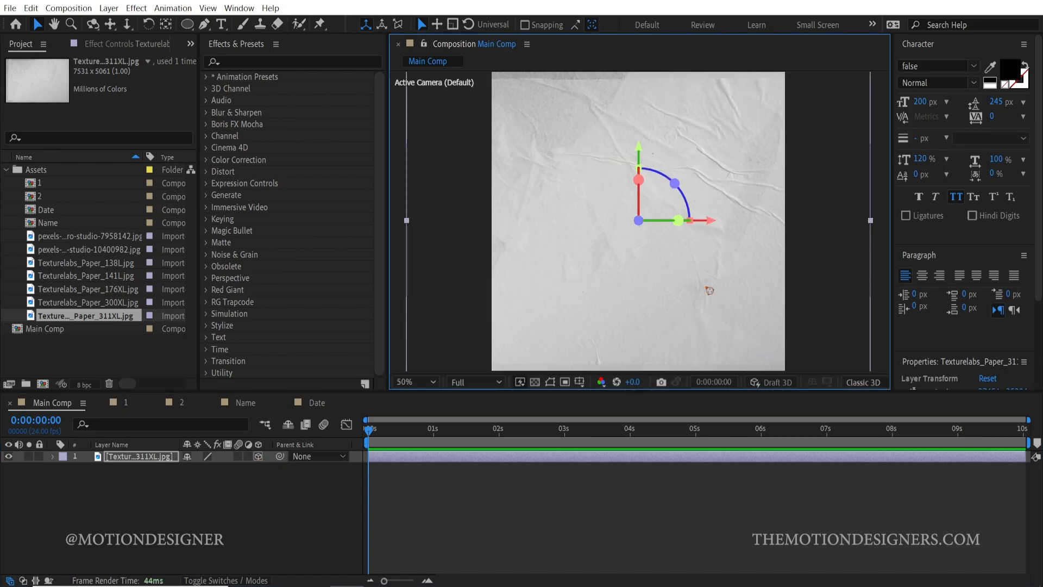
scroll(710, 265, "down", 2)
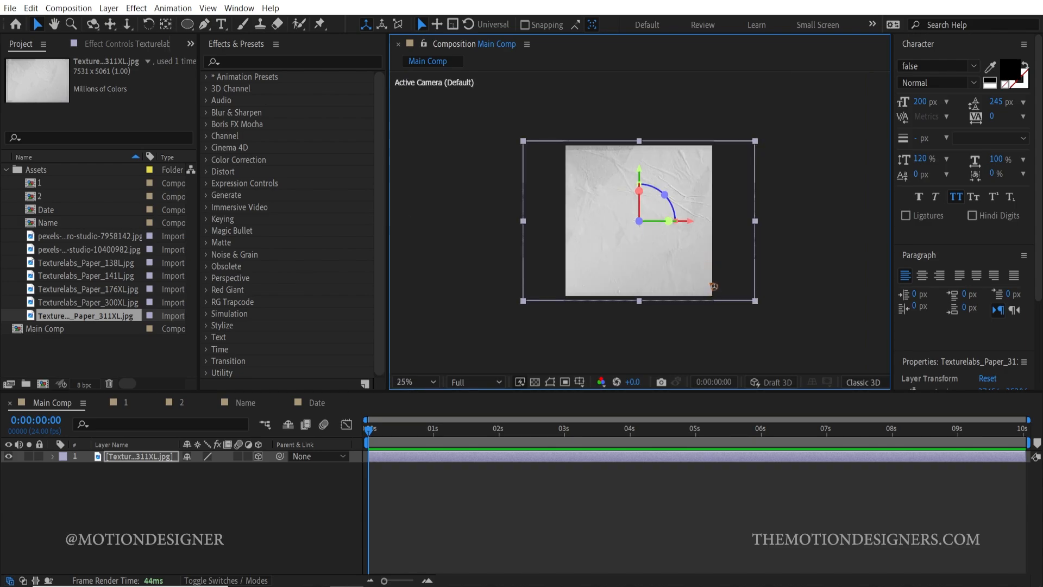
- Set starting keyframes for the paper layer's Position, Scale and Orientation at 0:00 and show only the keyframed properties
key("p")
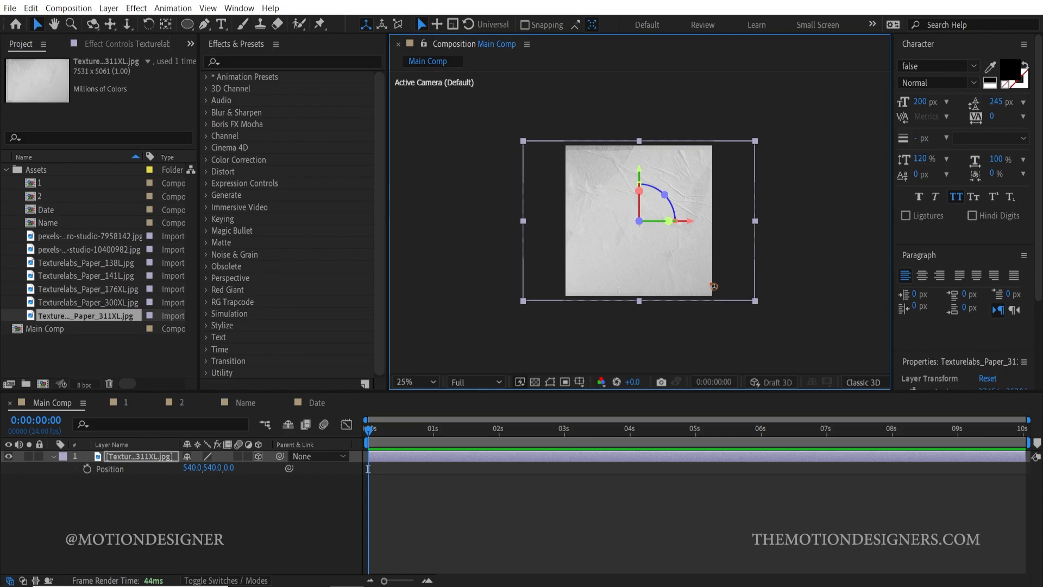
key("shift+r")
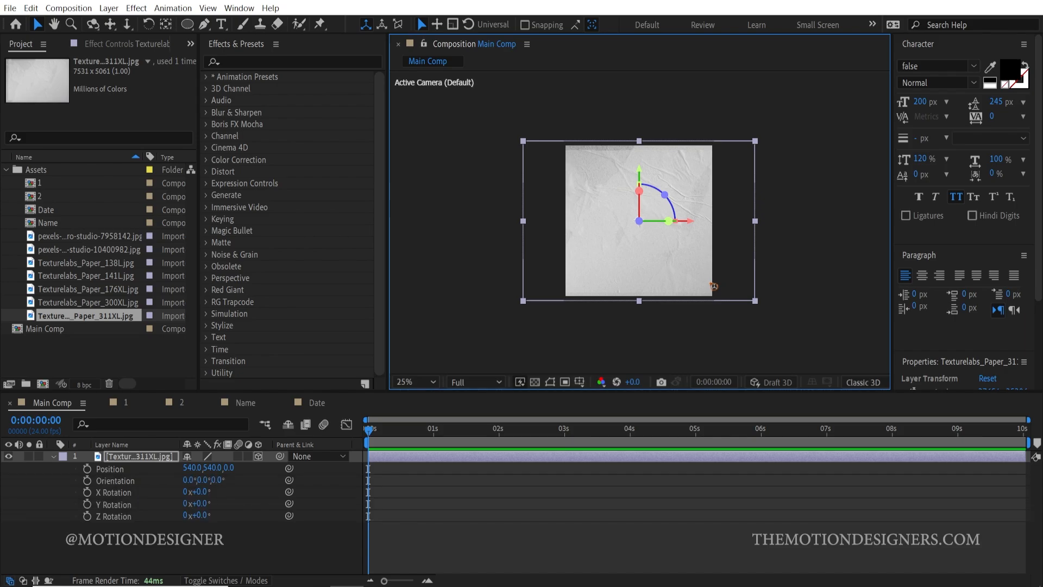
key("shift+s")
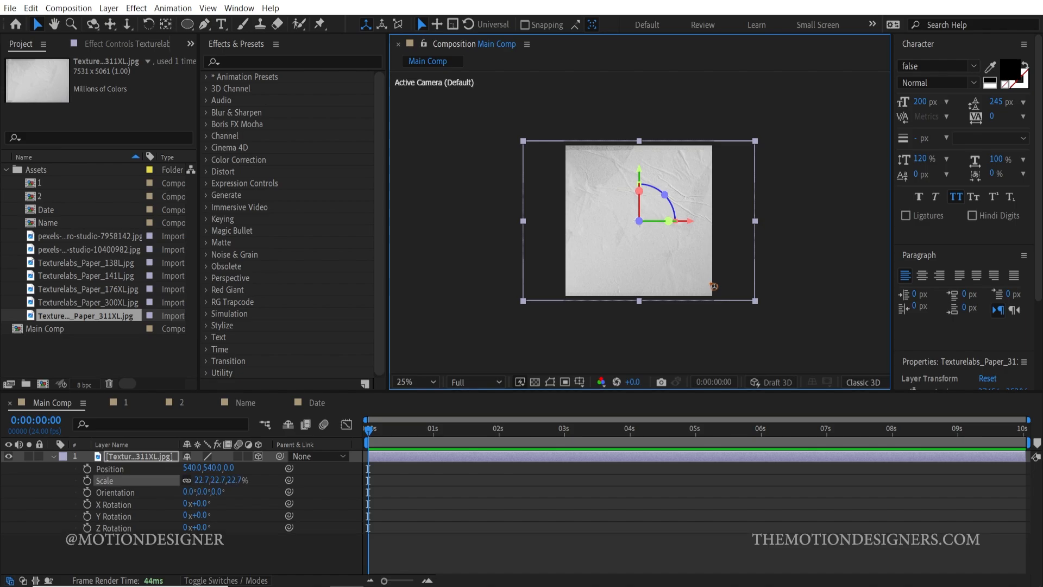
left_click(87, 469)
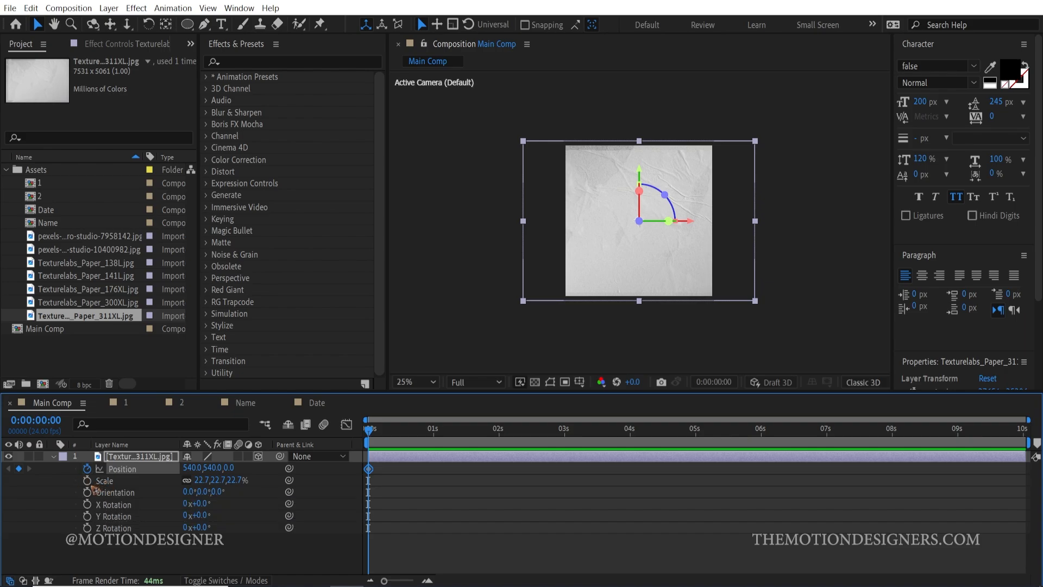
left_click(87, 480)
left_click(87, 492)
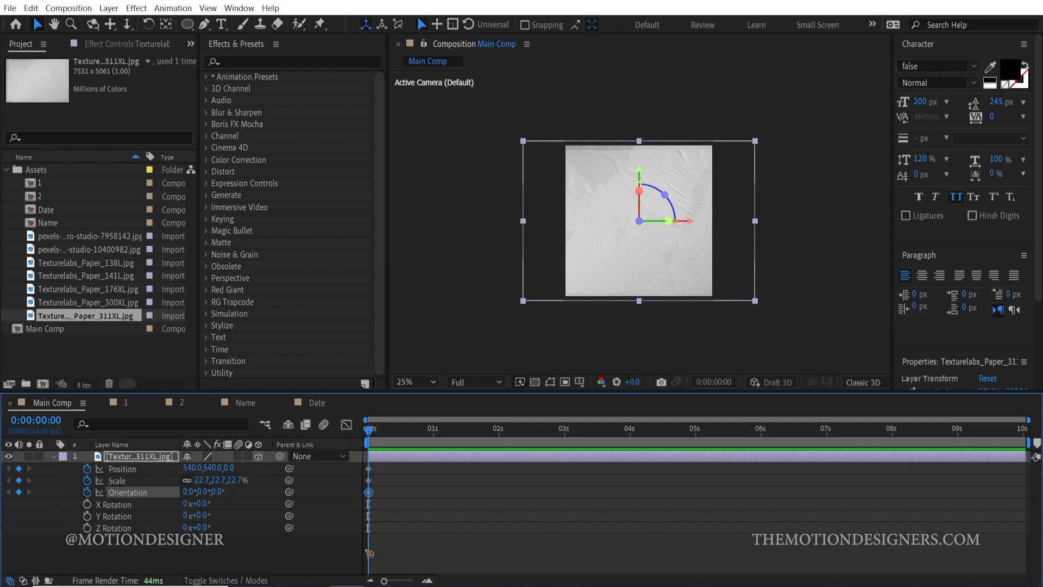
key("u")
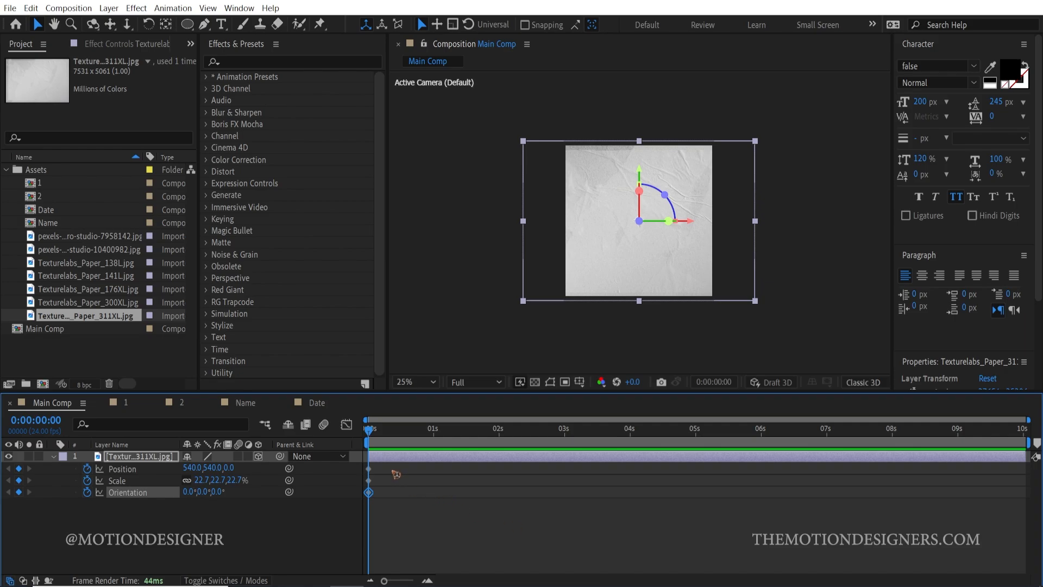
left_click_drag(393, 466, 358, 509)
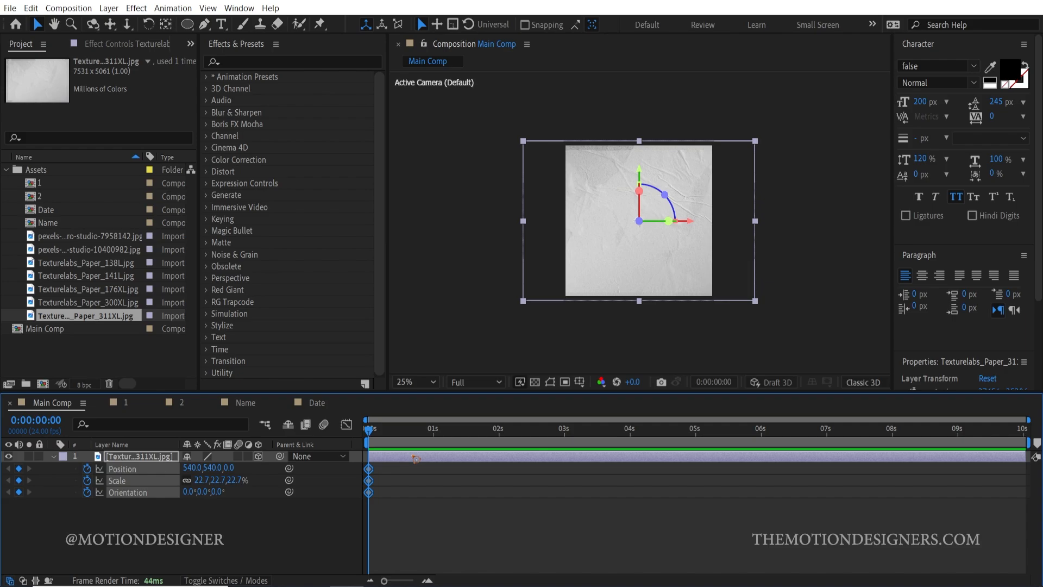
- At frame 10, enlarge the paper to 30.3%, move it to 268, 756 and add an Orientation keyframe
key("shift+Page_Down")
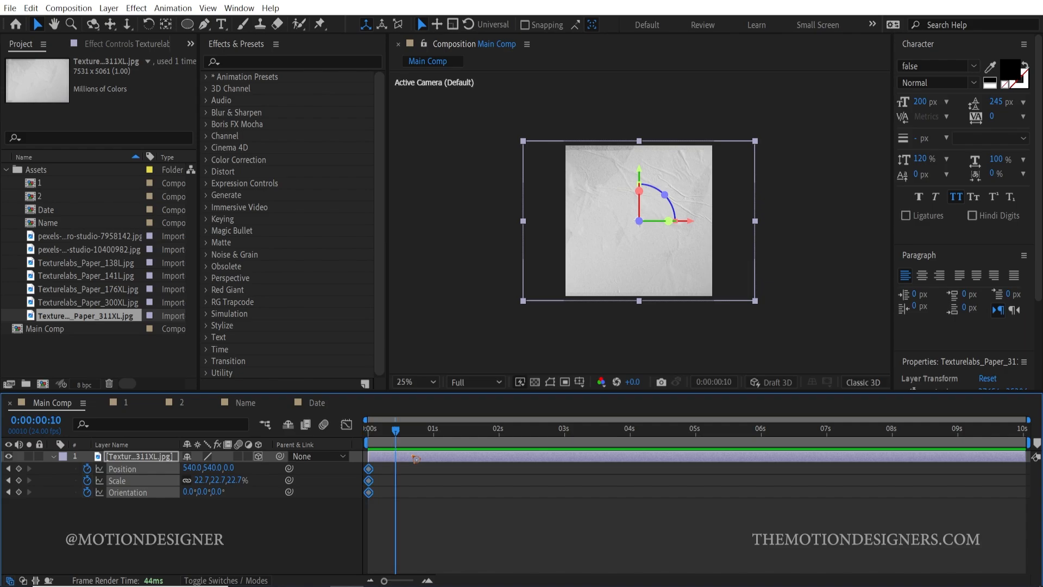
left_click_drag(526, 300, 501, 320)
left_click_drag(699, 182, 670, 208)
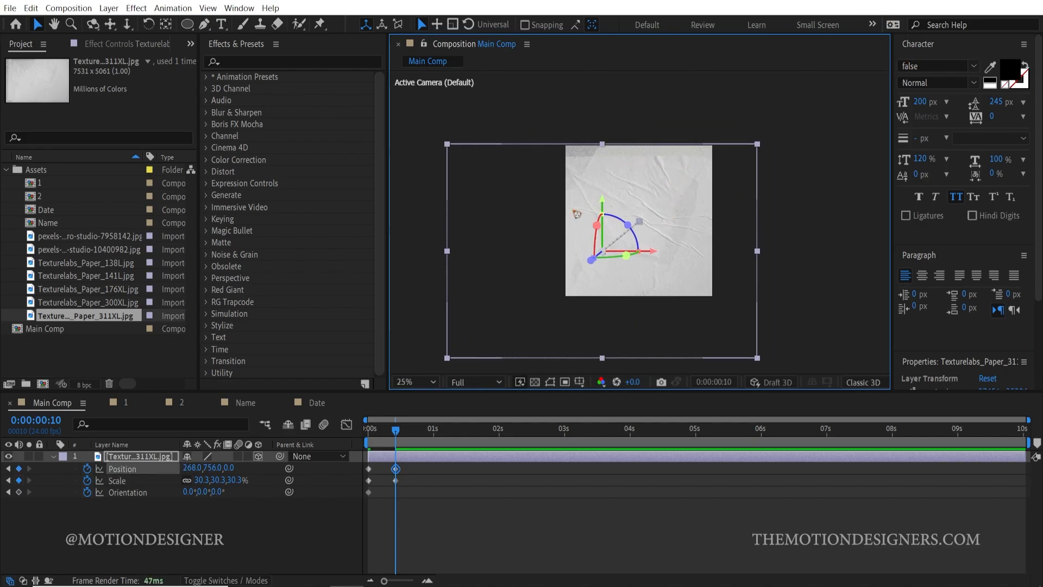
left_click(19, 492)
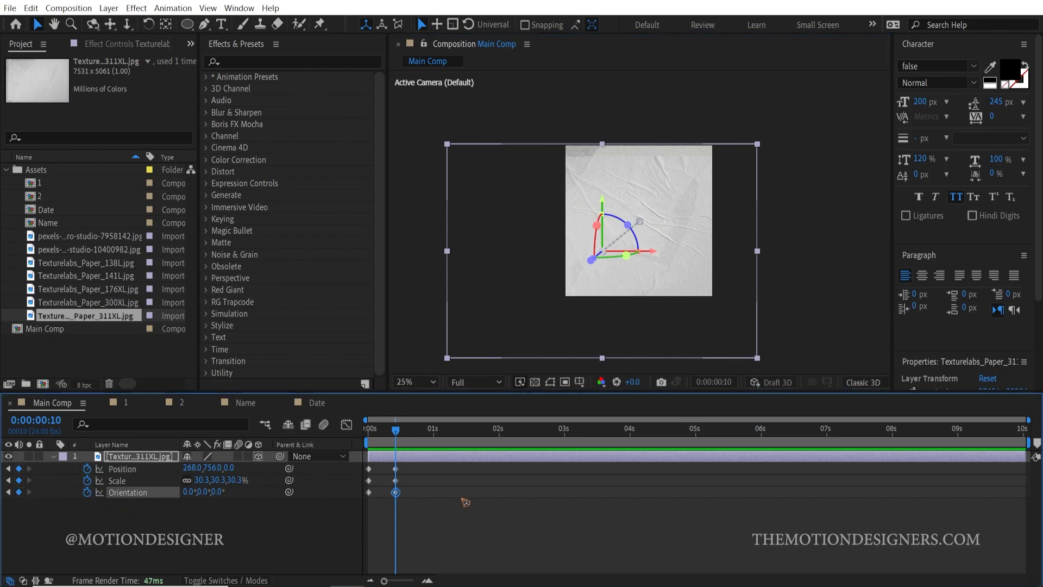
- At frame 20, scale the paper to 32.5%, set its Z orientation to 347° and move it to 988, 624
key("shift+Page_Down")
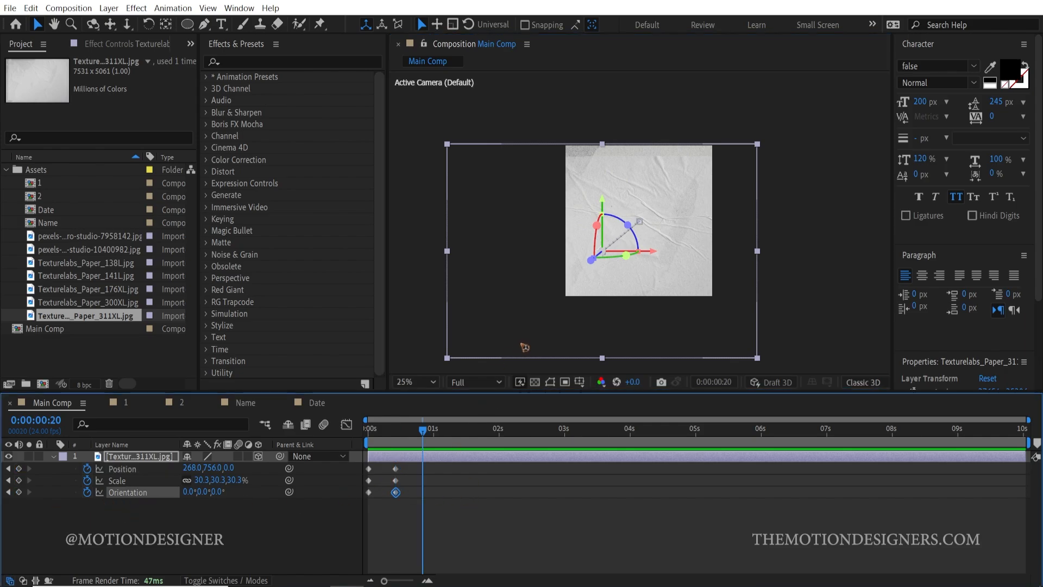
left_click_drag(622, 328, 736, 329)
left_click_drag(567, 364, 596, 350)
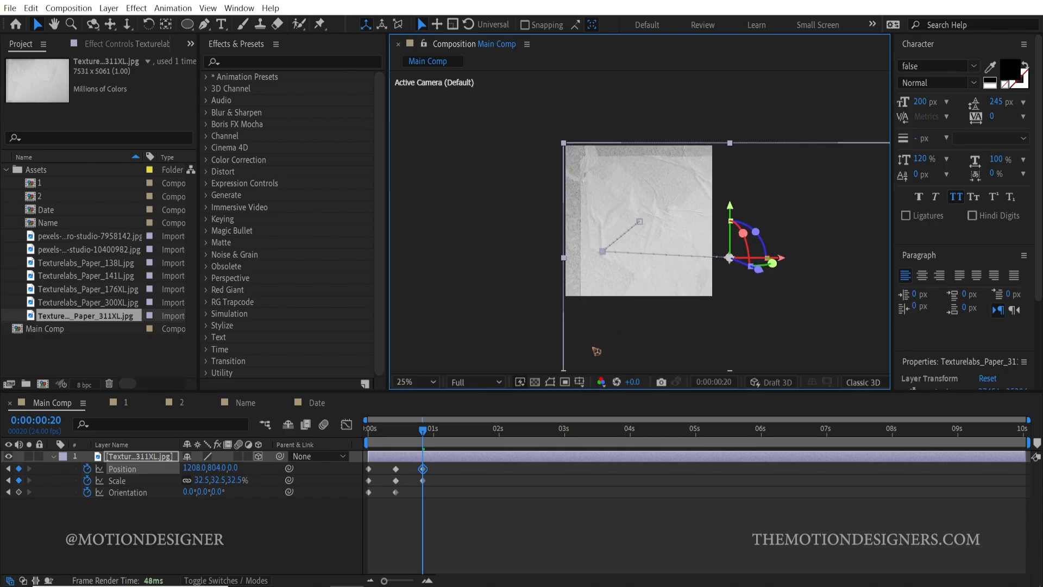
left_click_drag(222, 492, 208, 492)
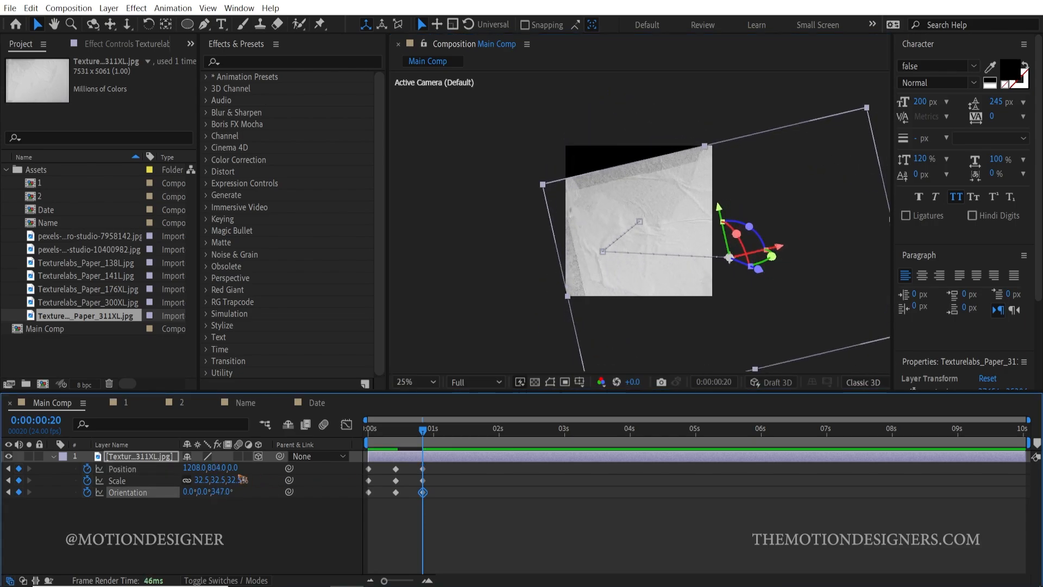
left_click_drag(633, 342, 609, 311)
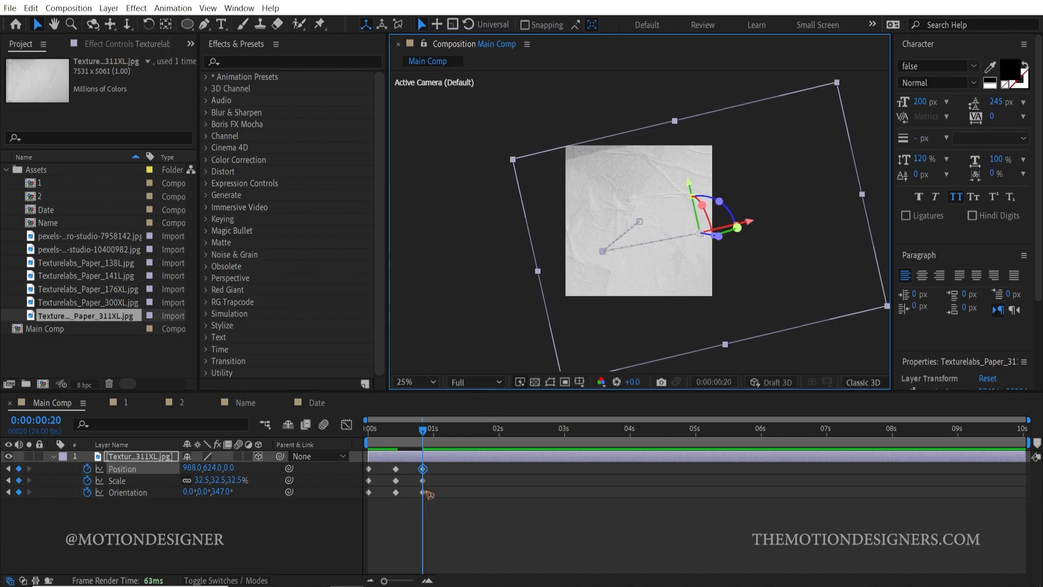
- At 1:06, shift the paper to the left, scale it to 66.5% and set its Z orientation to 16°
key("shift+Page_Down")
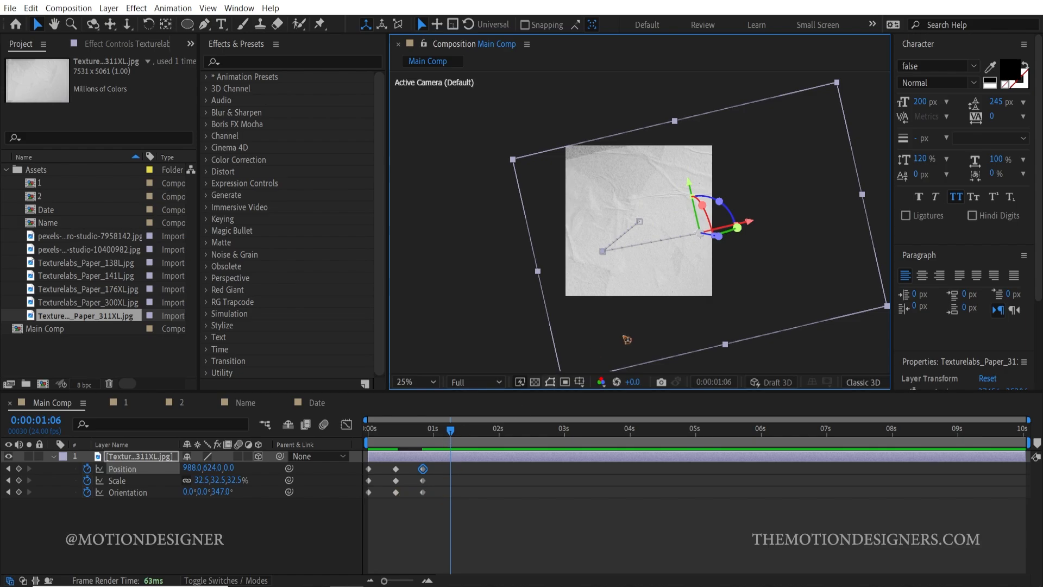
left_click_drag(624, 342, 580, 334)
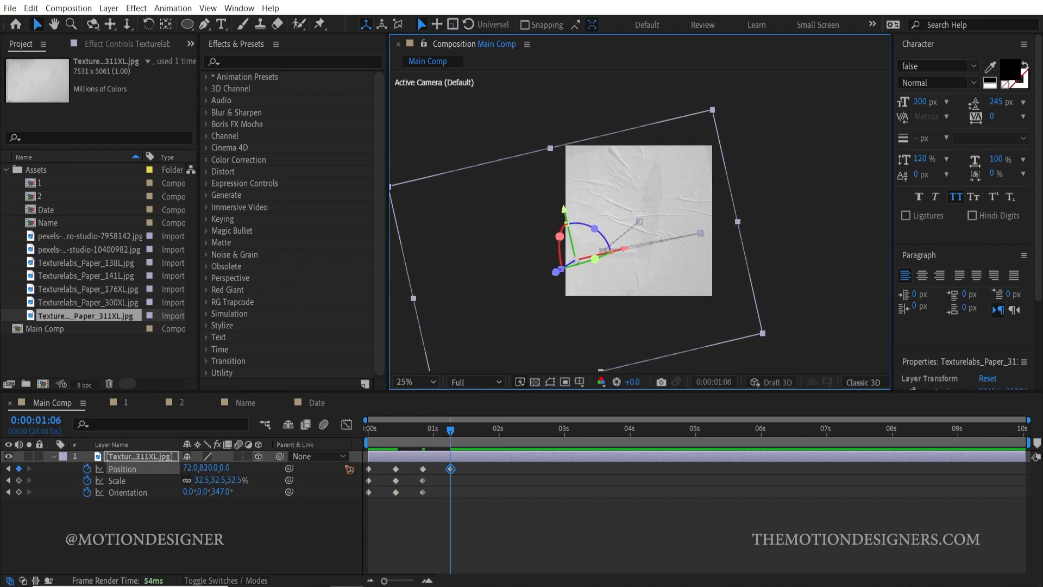
mouse_move(241, 481)
left_mouse_down()
mouse_move(261, 481)
mouse_move(245, 494)
left_mouse_up()
left_click_drag(726, 305, 577, 334)
- At 1:16, scale the paper to 41.5%, set its Z orientation to 354° and move it to 1340, 664
key("shift+Page_Down")
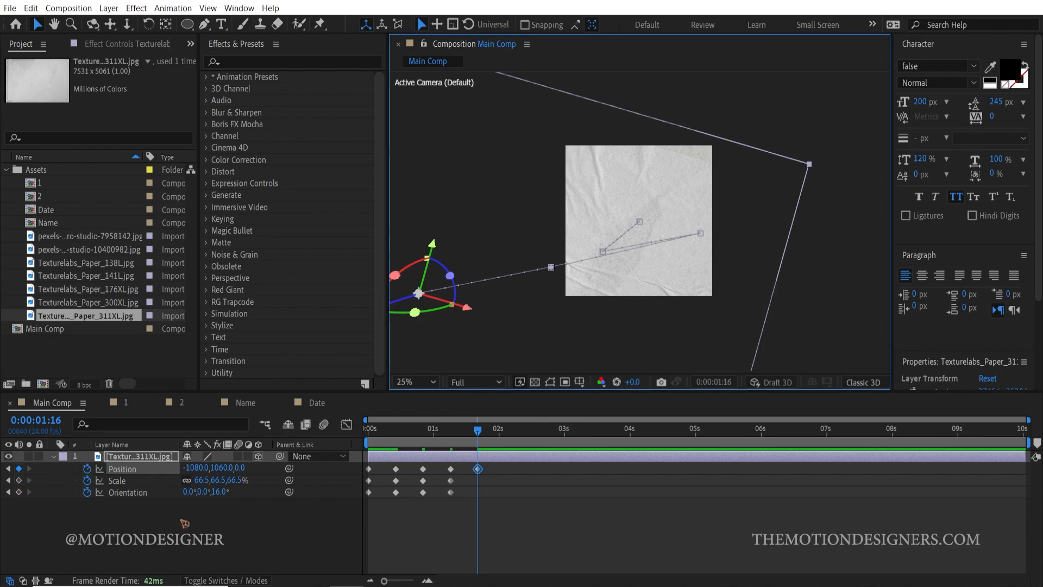
left_click_drag(237, 481, 224, 481)
left_click_drag(605, 295, 875, 250)
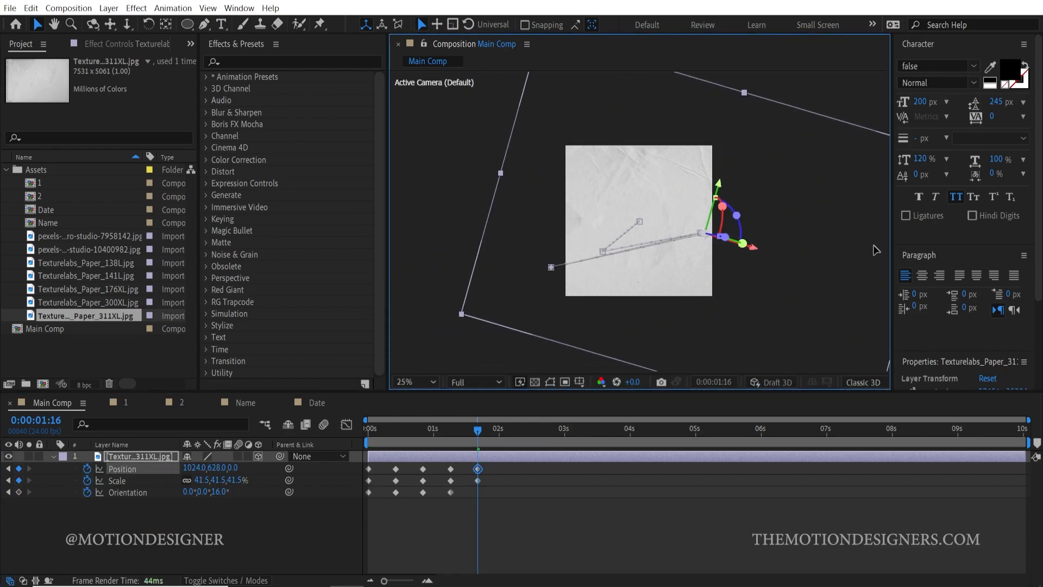
left_click_drag(701, 298, 735, 311)
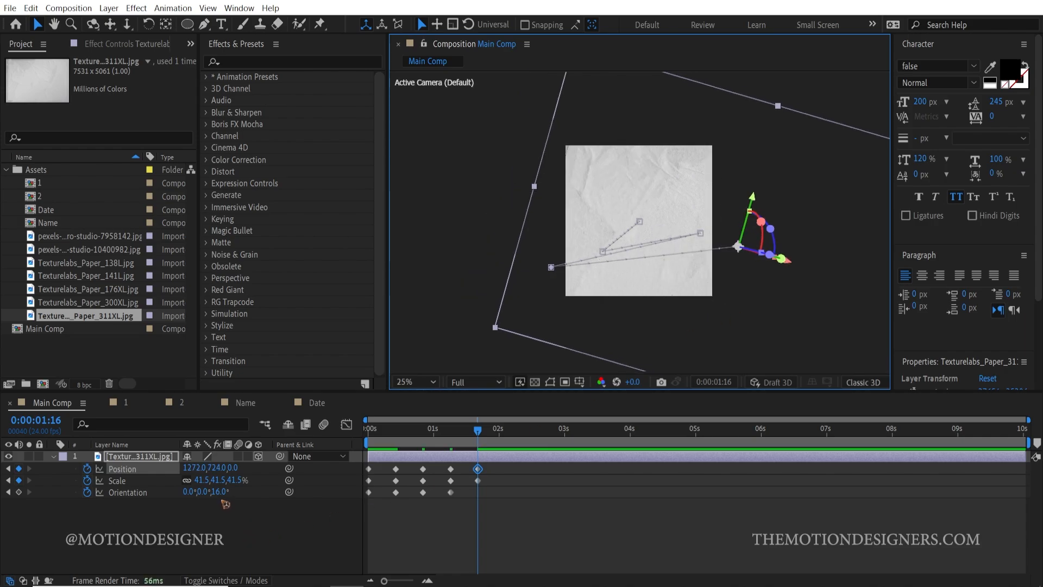
left_click_drag(220, 492, 203, 493)
left_click_drag(624, 340, 634, 332)
left_click(521, 530)
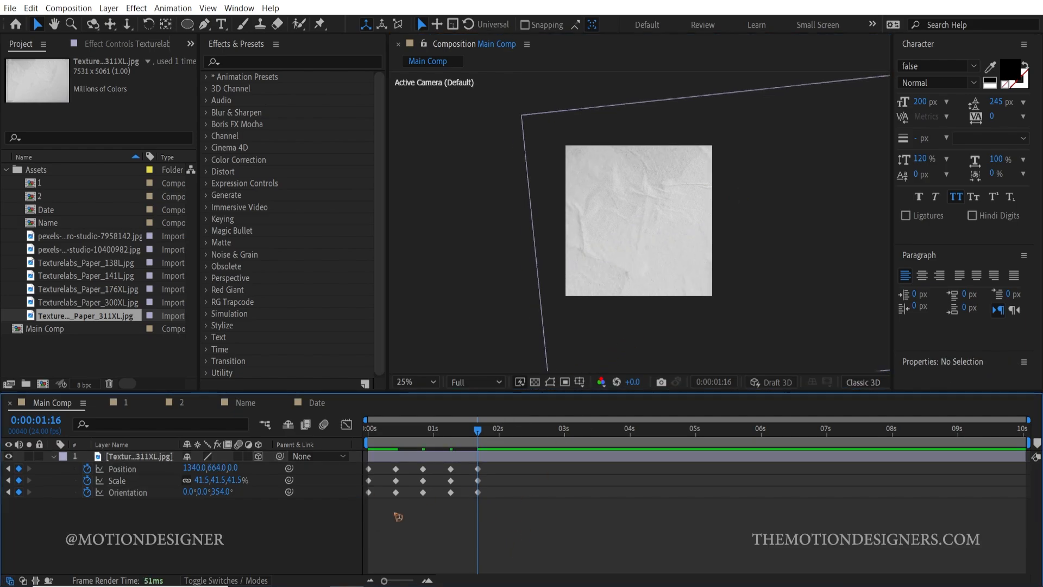
- Add a loopOut() expression to the paper layer's Position
left_click(87, 468, "alt")
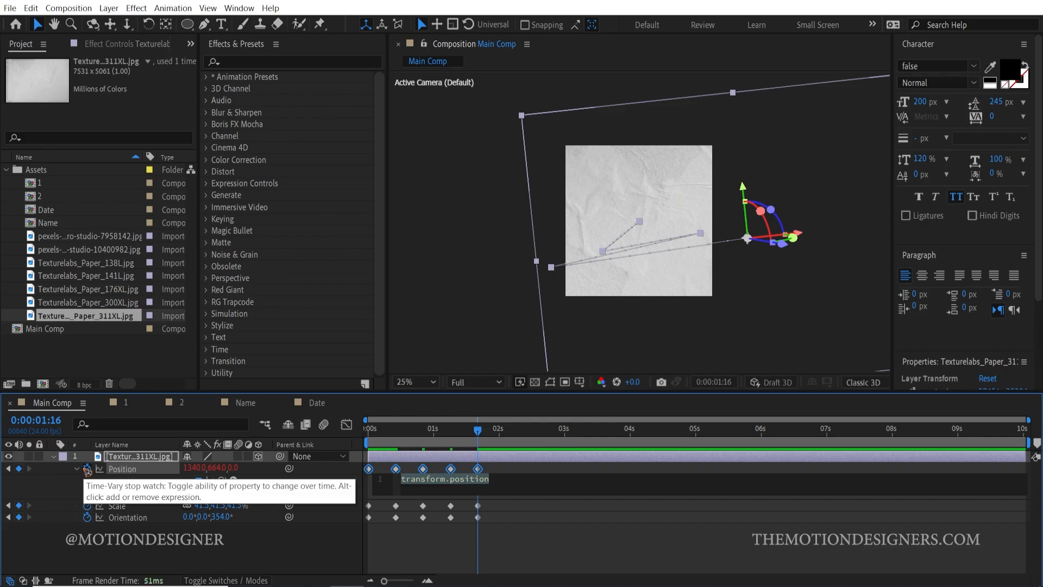
type("loop")
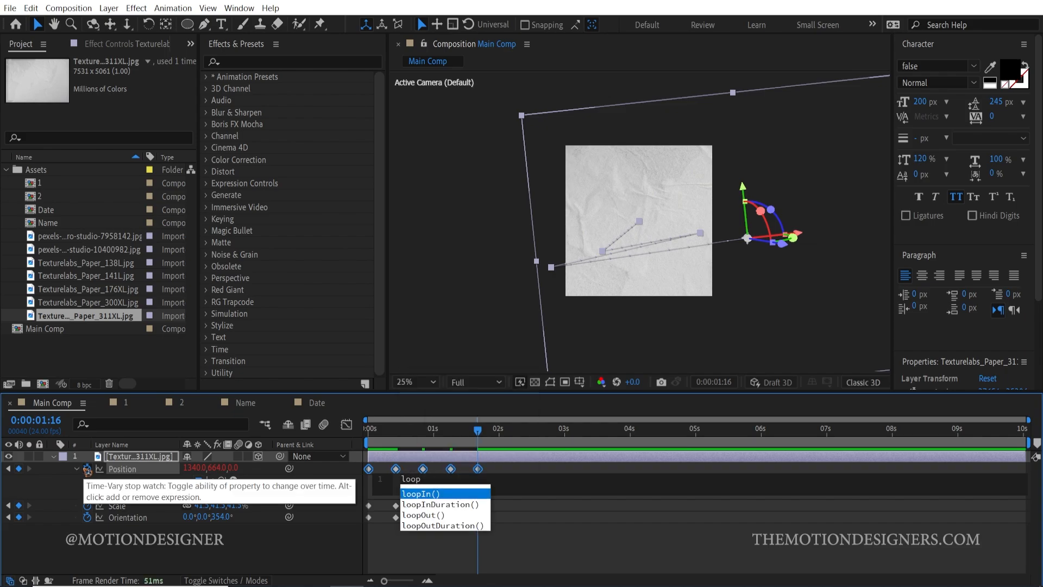
left_click(440, 514)
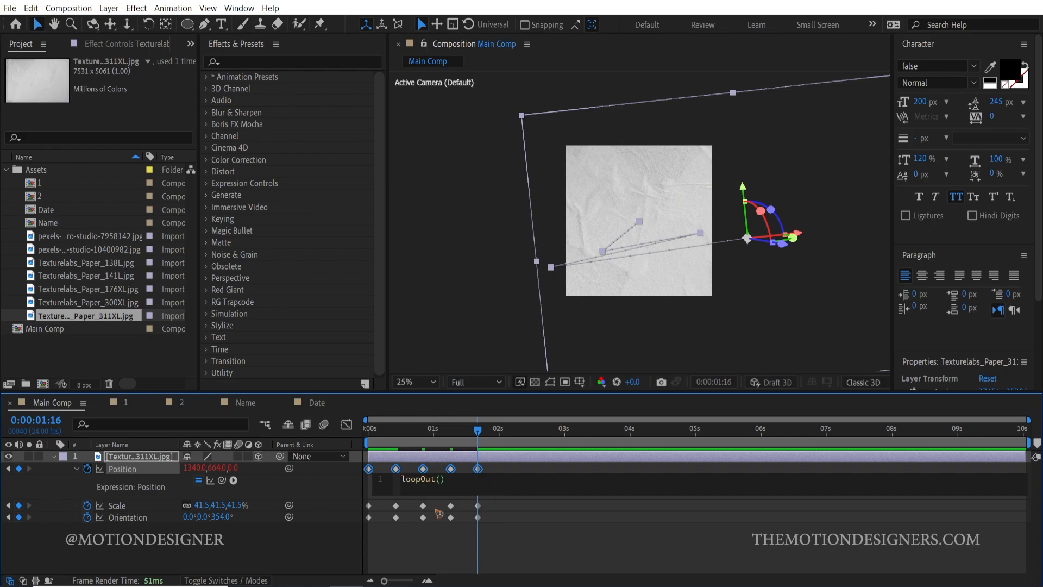
left_click(192, 551)
- Add a loopOut() expression to the paper layer's Scale, keeping its keyframes
left_click(88, 481)
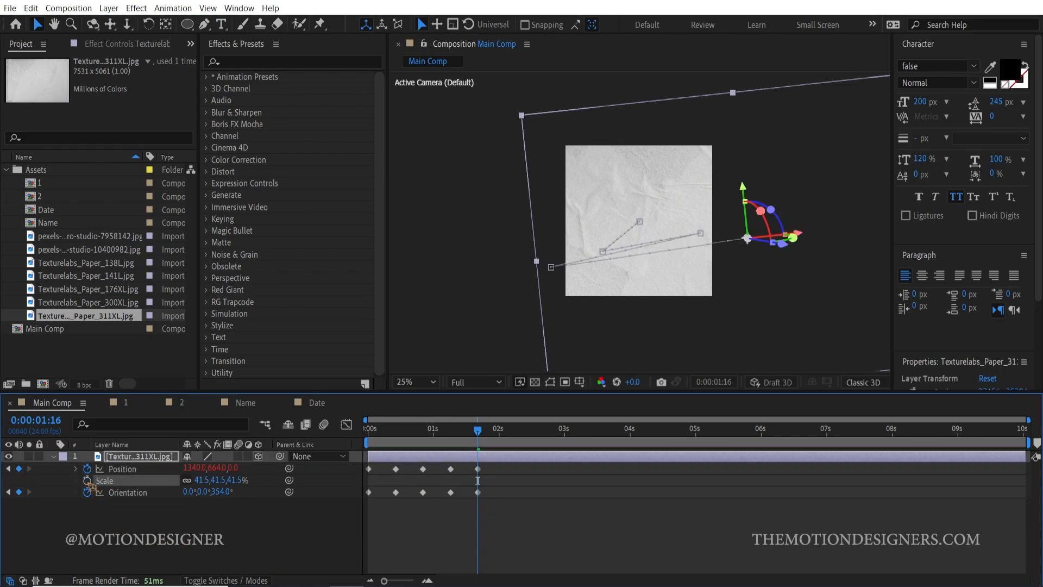
key("ctrl+z")
left_click(87, 480, "alt")
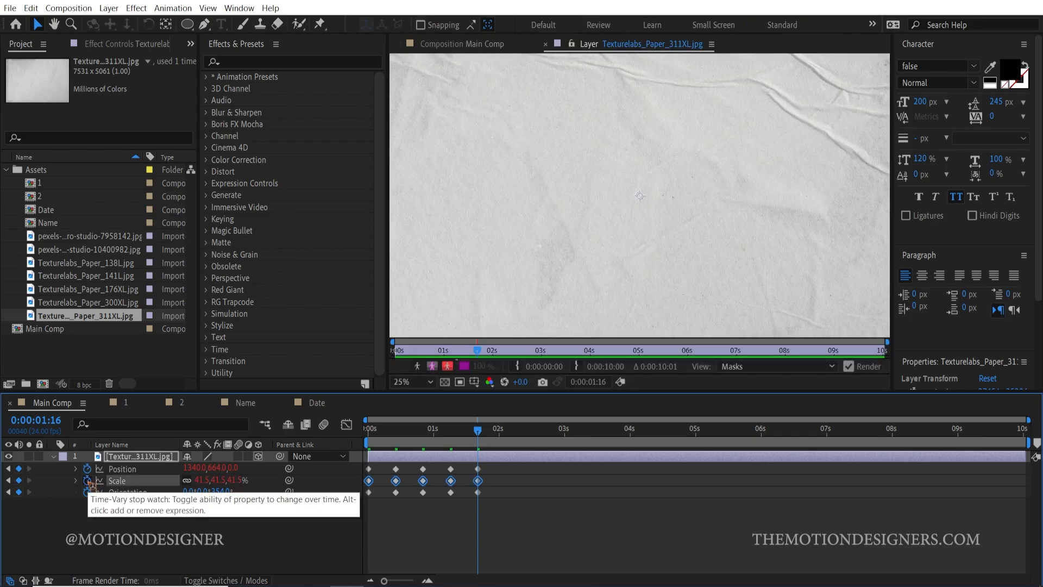
type("loopOut()")
key("Down")
key("Down")
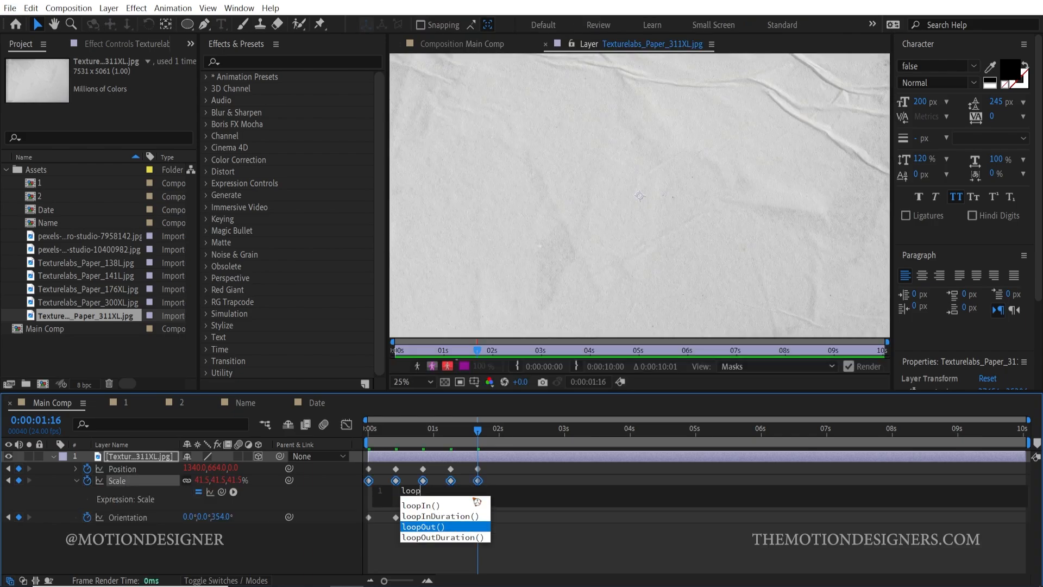
key("Return")
left_click(119, 550)
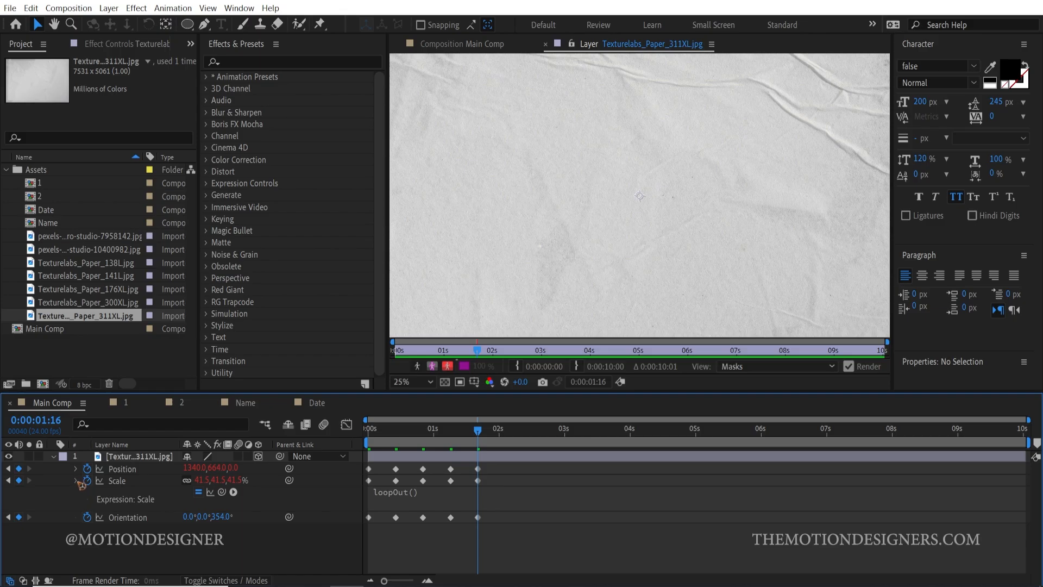
- Add a loopOut() expression to the paper layer's Orientation
left_click(77, 481)
left_click(87, 492, "alt")
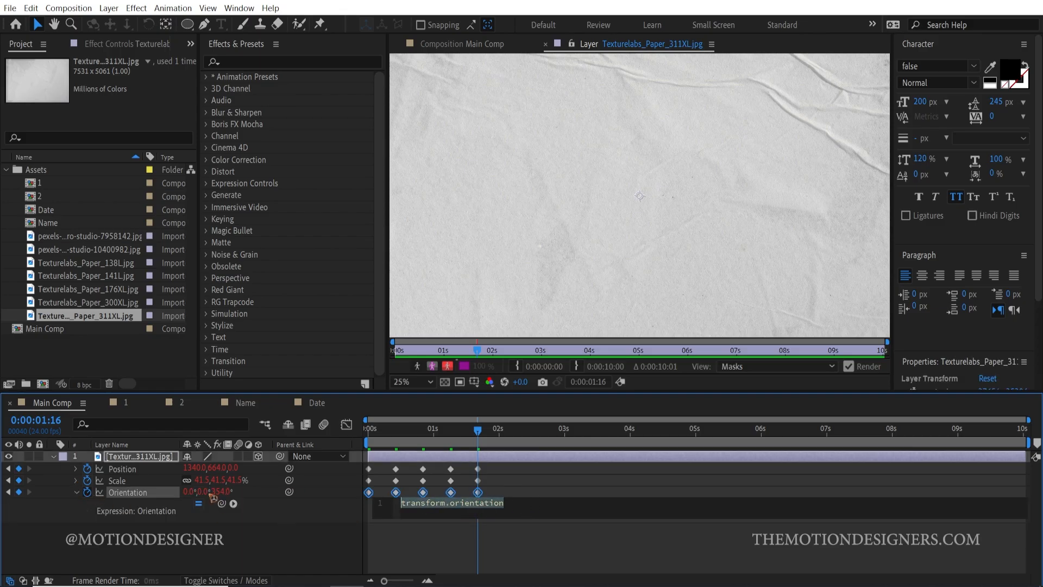
type("loop")
key("Down")
key("Down")
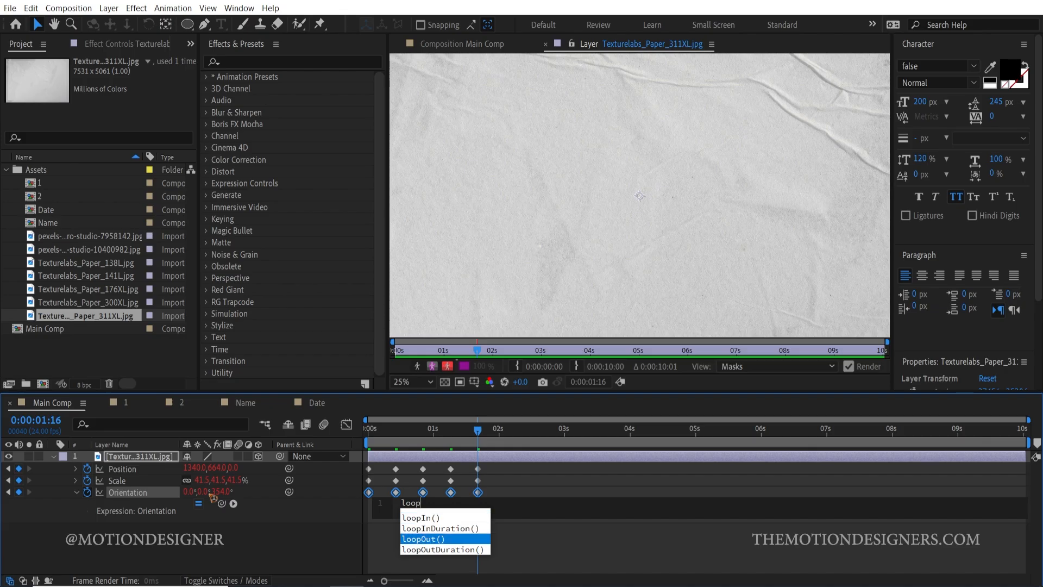
key("Return")
left_click(471, 549)
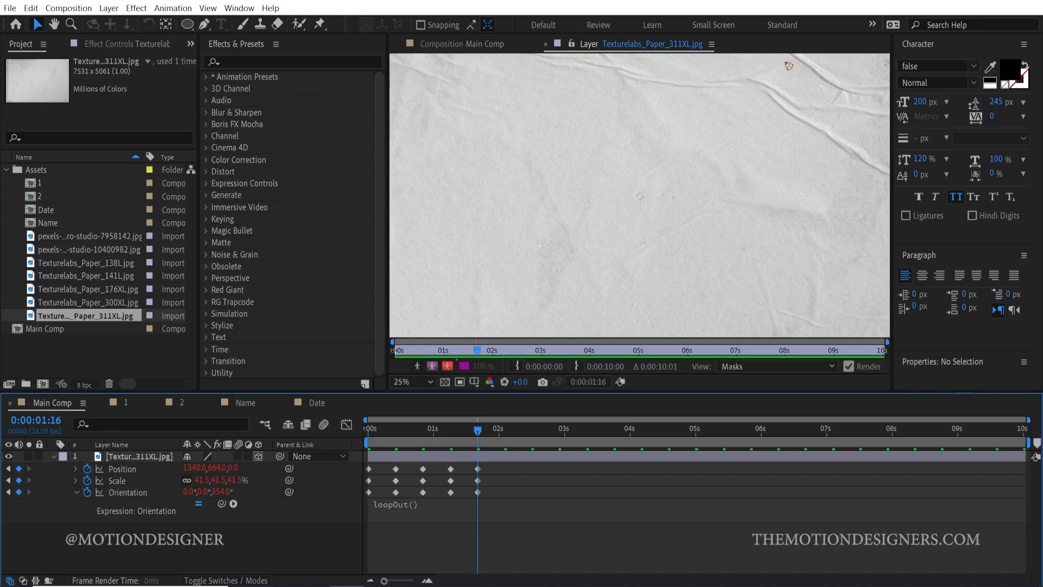
- Close the paper's layer view to return to Main Comp and preview the looping animation from the first frame
left_click(712, 45)
left_click(731, 47)
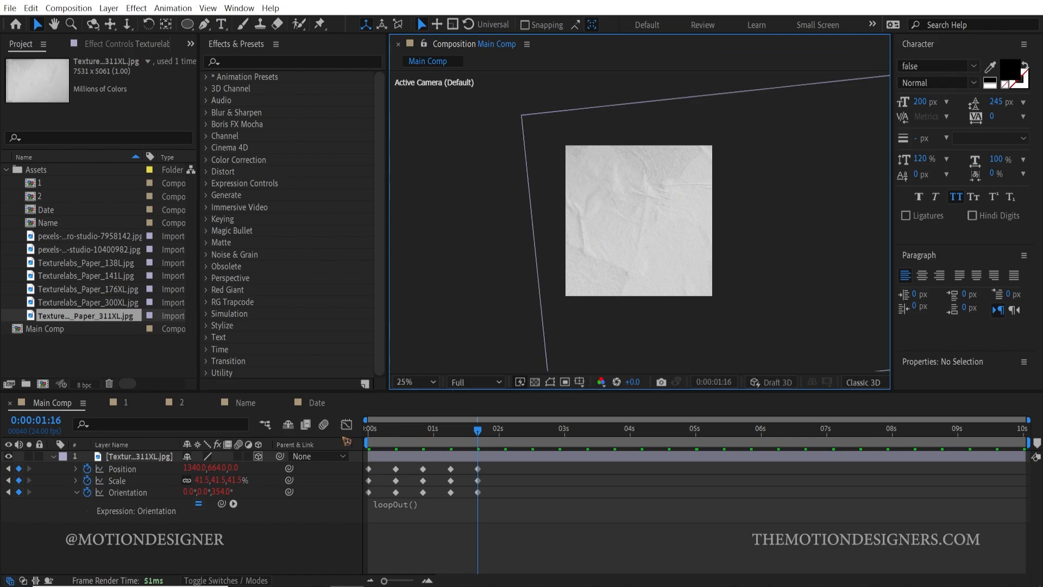
key("Home")
key("space")
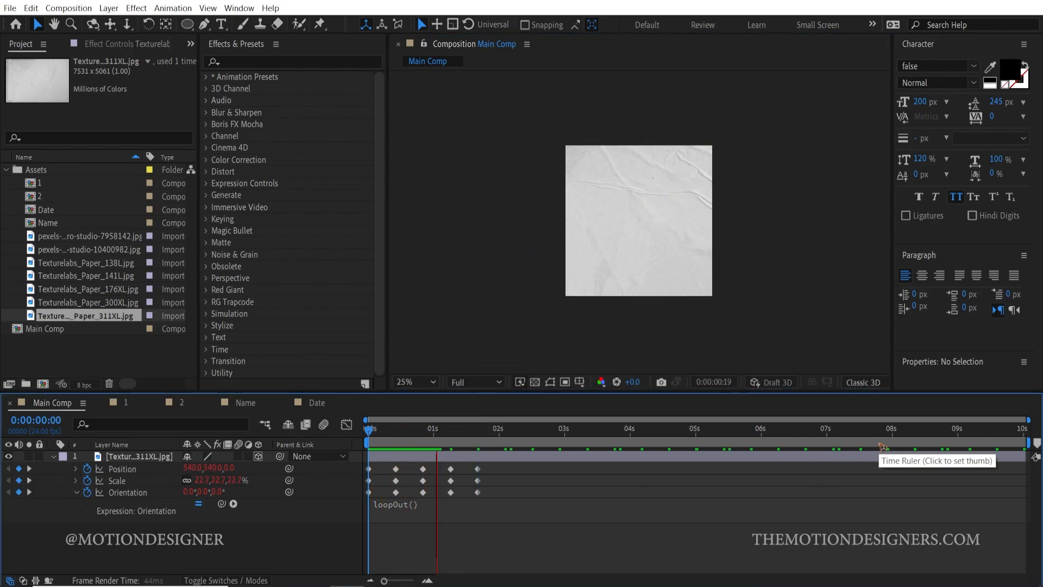
key("space")
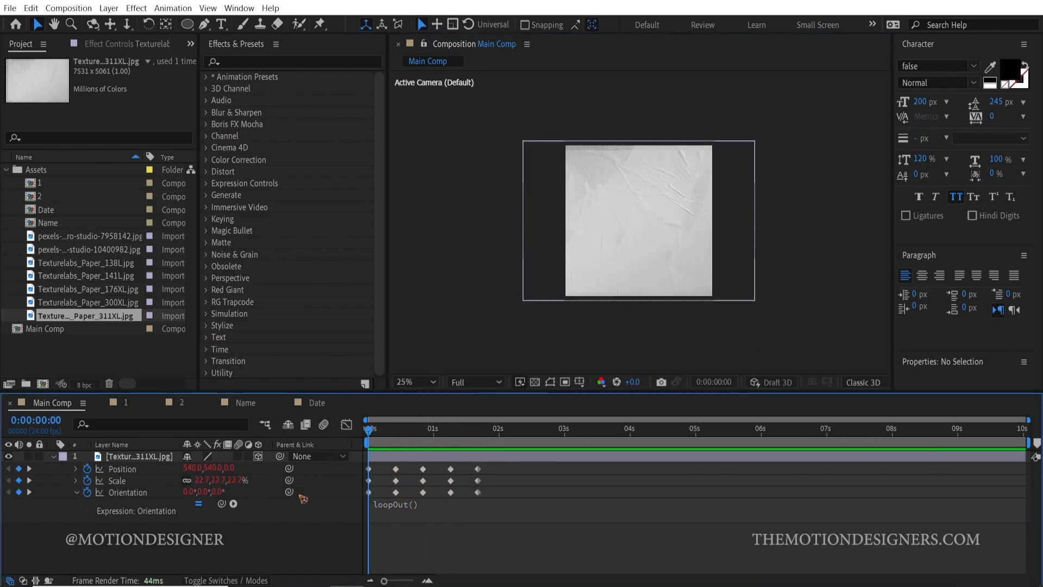
- Convert all Position, Scale and Orientation keyframes of the paper layer to hold keyframes and preview the motion
left_click_drag(514, 470, 353, 516)
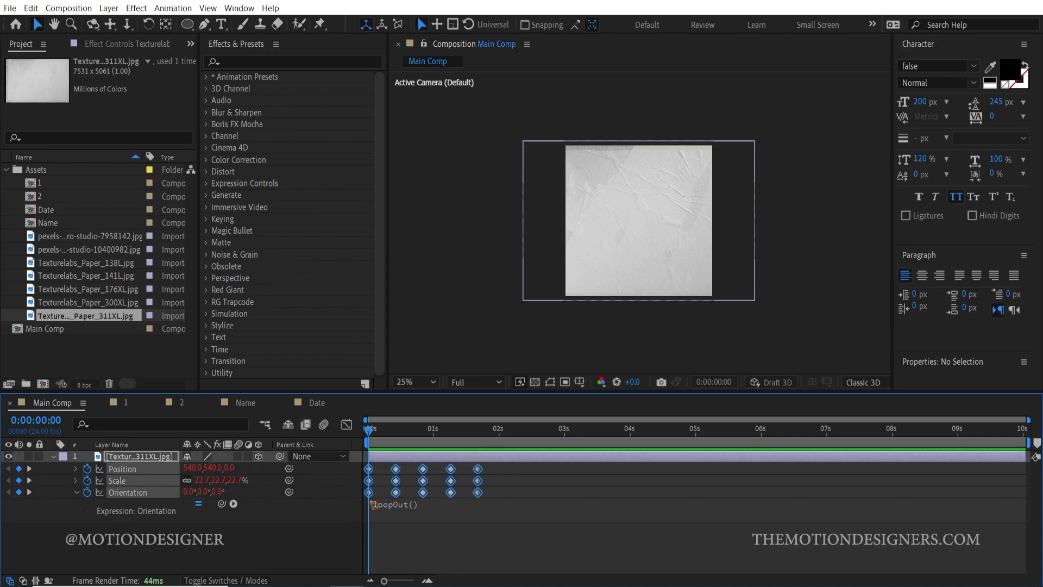
right_click(368, 492)
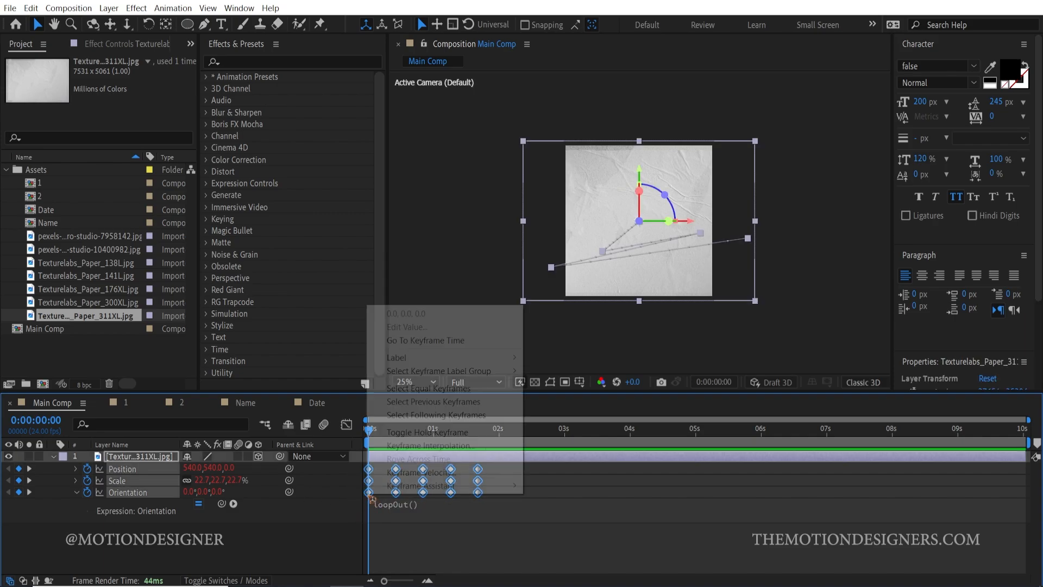
left_click(446, 433)
left_click(504, 547)
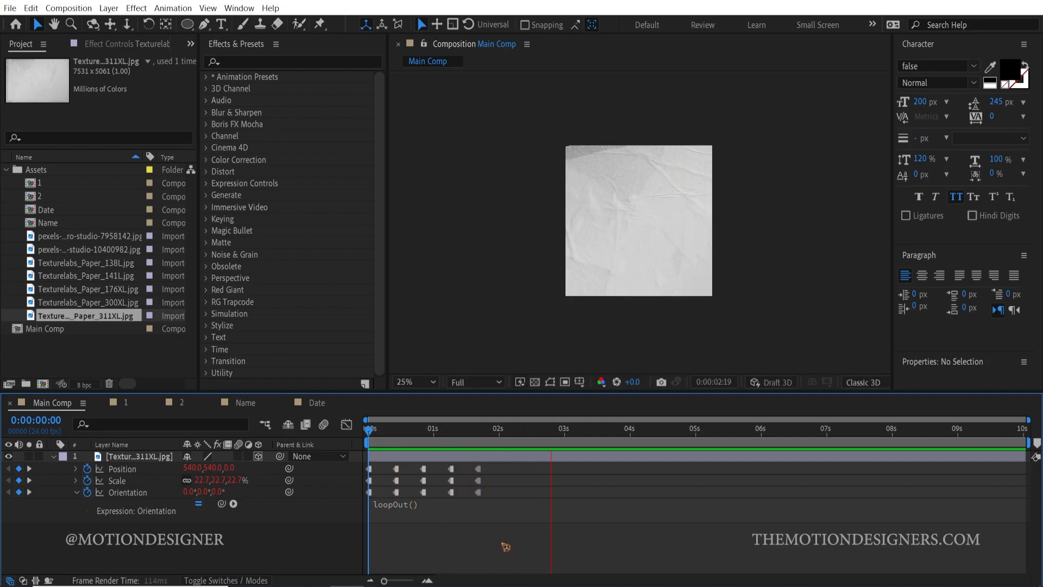
key("space")
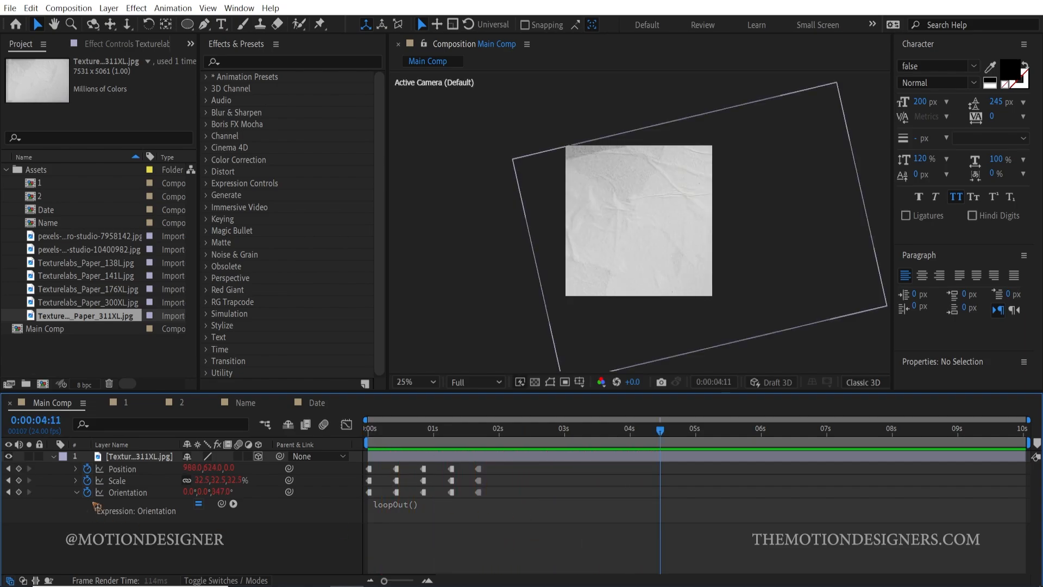
- Collapse the paper layer's properties and rename the layer BG
left_click(53, 457)
left_click(139, 456)
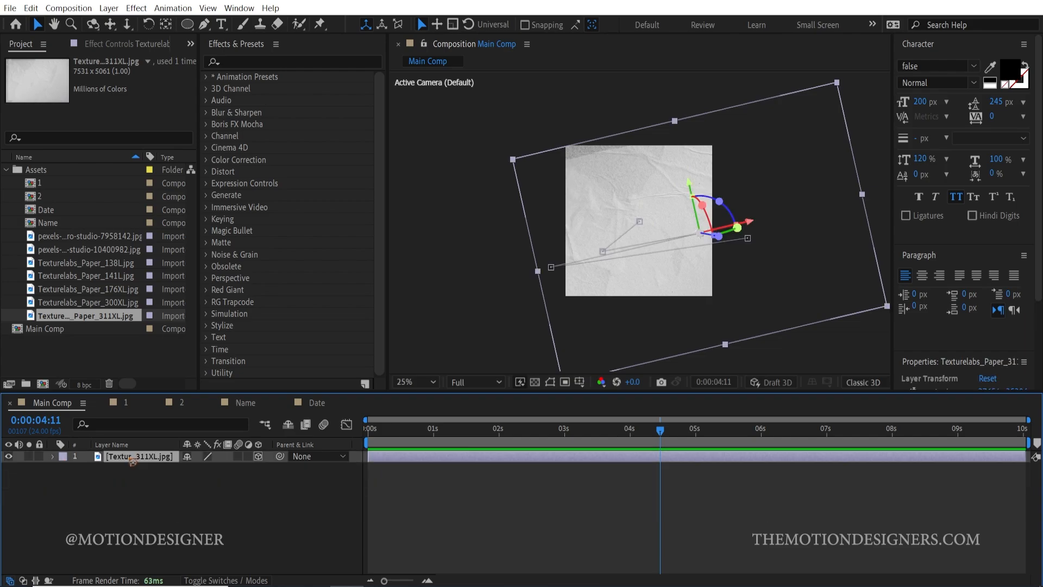
key("Return")
type("BG")
key("Return")
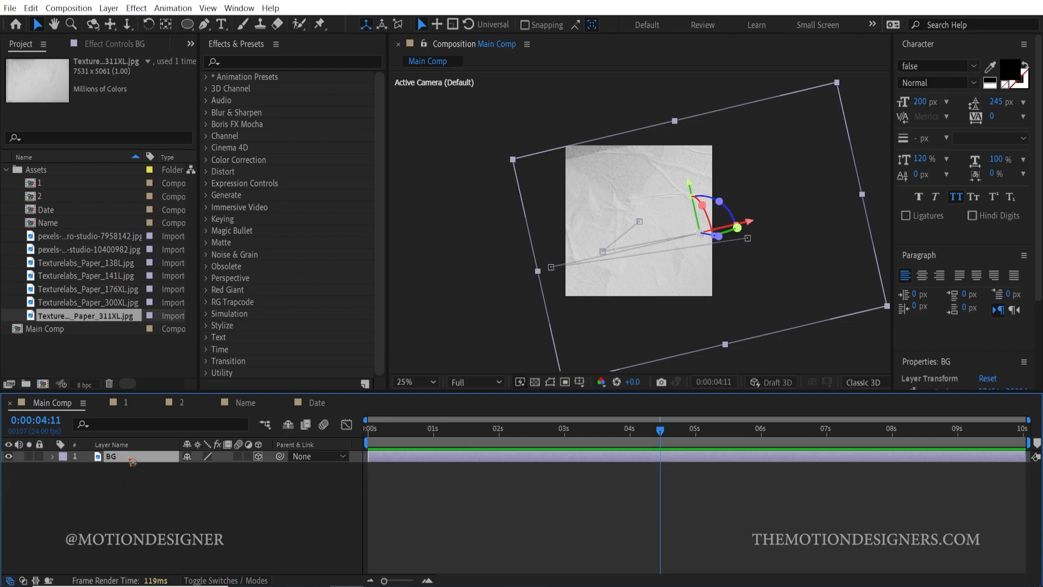
- Check the Texturelabs_Paper_300XL.jpg footage and add it to Main Comp above the BG layer
left_click(79, 304)
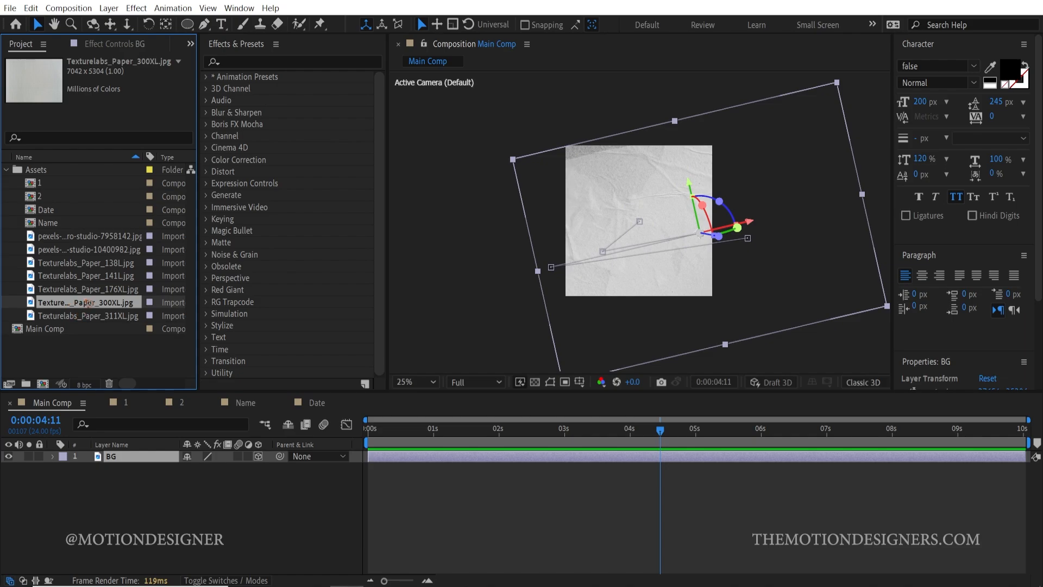
double_click(85, 304)
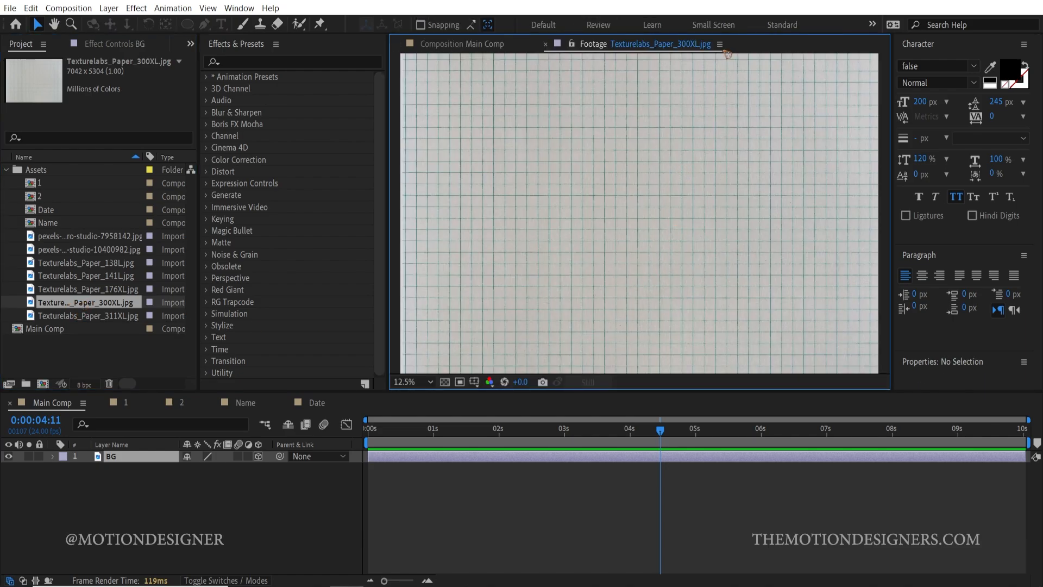
left_click(720, 44)
left_click(752, 45)
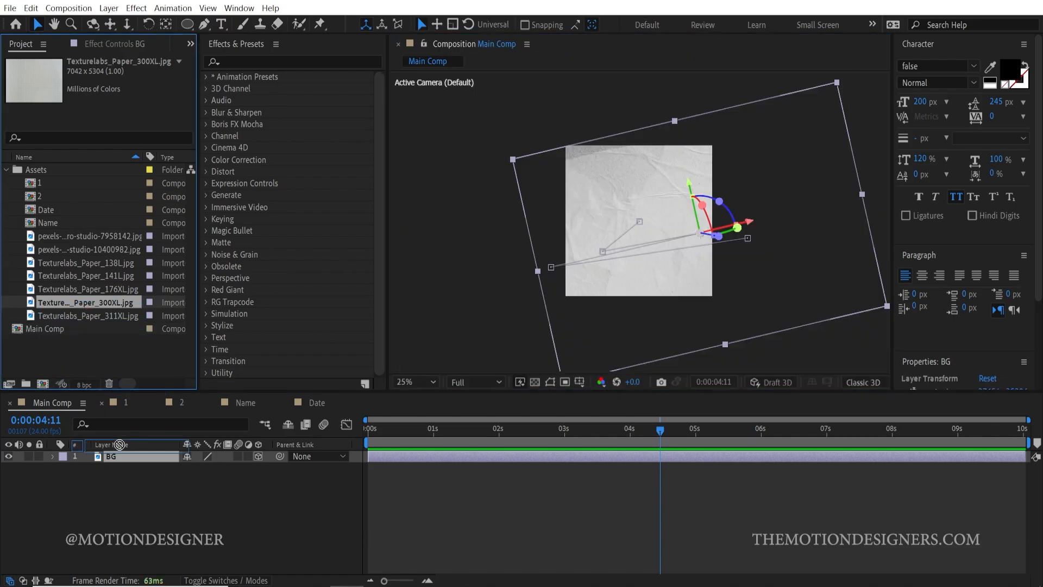
left_click_drag(120, 444, 126, 457)
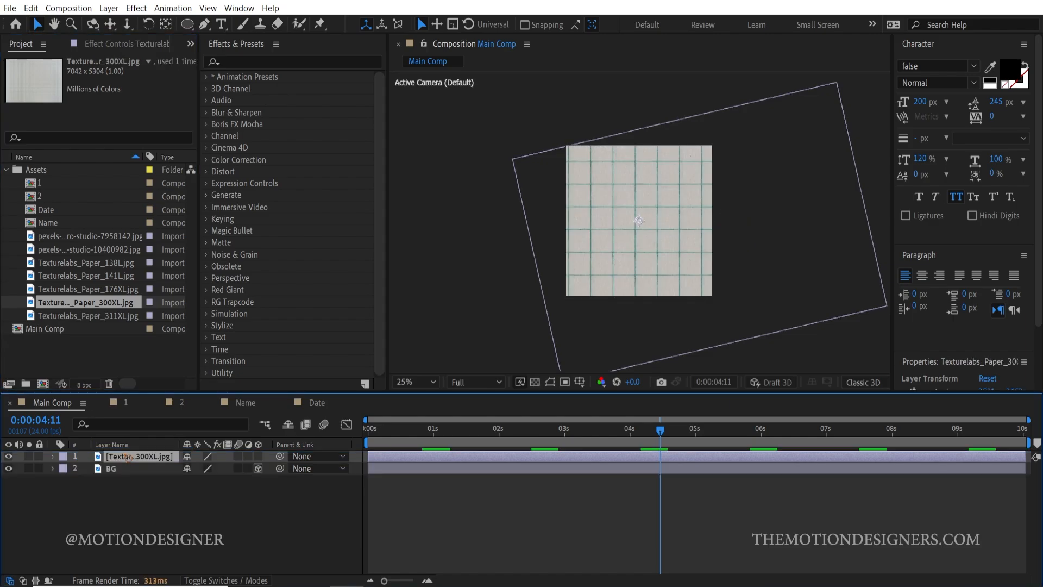
- Make the grid paper a 3D layer and scale it down so it extends just beyond the composition frame
left_click(259, 457)
scroll(653, 259, "down", 4)
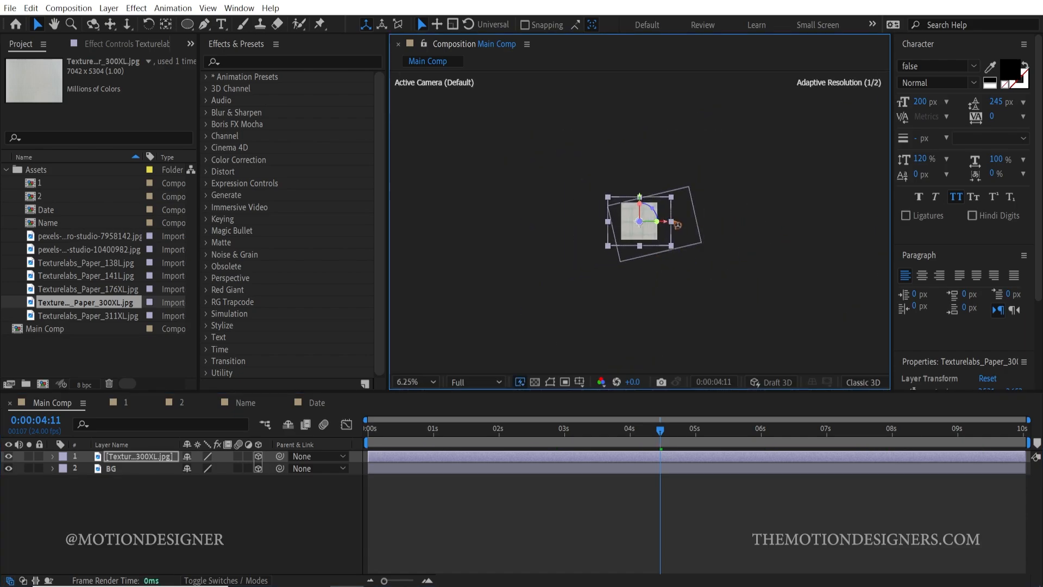
scroll(681, 257, "up", 4)
left_click_drag(765, 221, 750, 224)
scroll(685, 254, "up", 3)
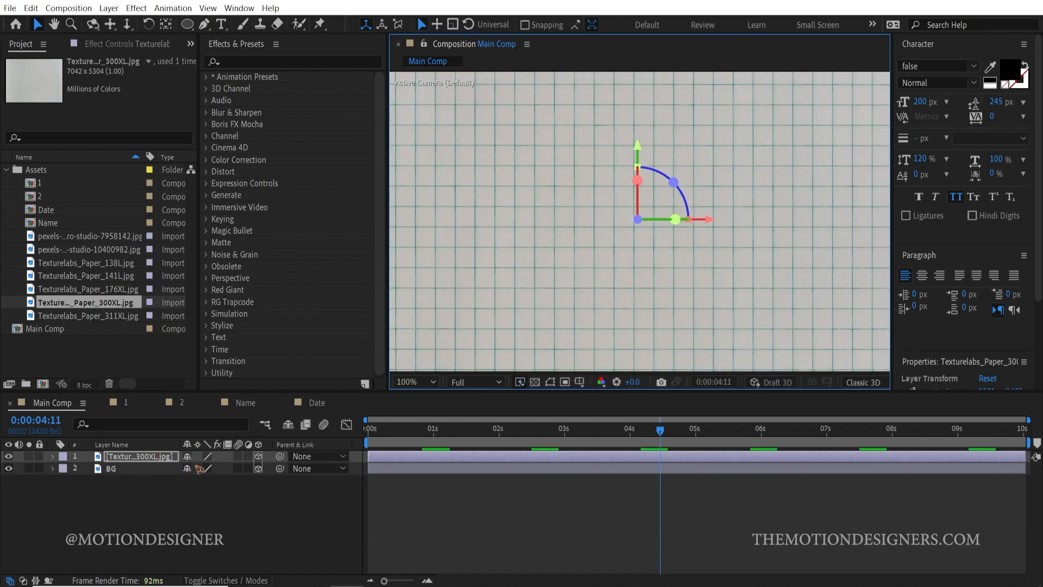
- Set the grid paper layer's blending mode to Soft Light and preview the background from the start
key("F4")
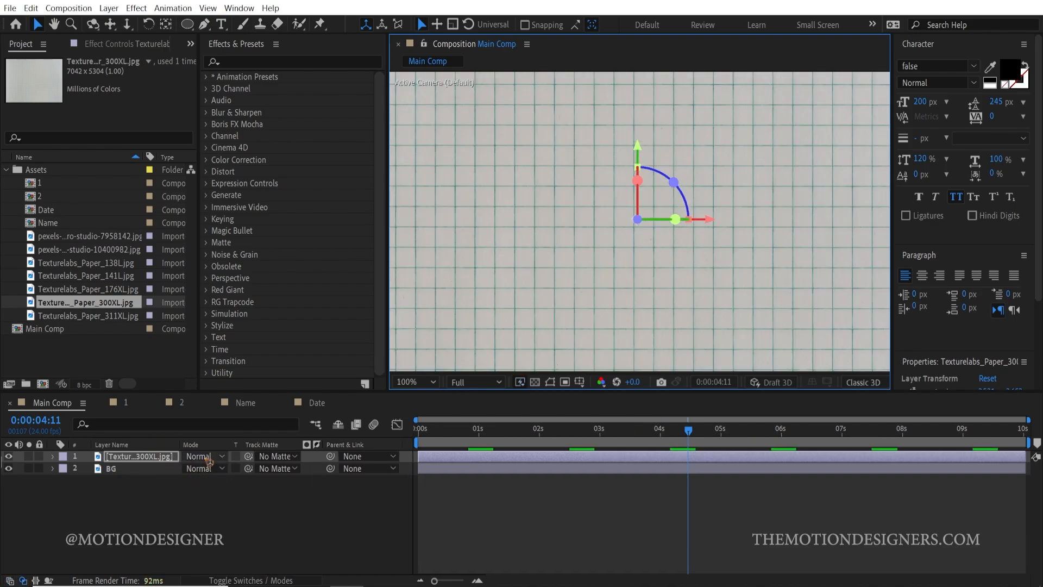
left_click(196, 458)
left_click(270, 300)
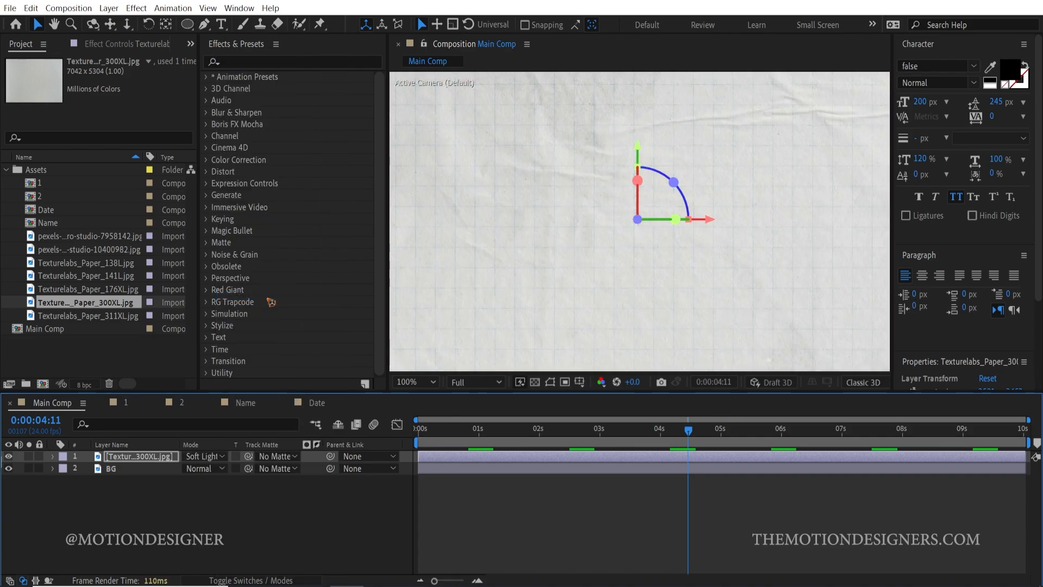
scroll(634, 238, "down", 2)
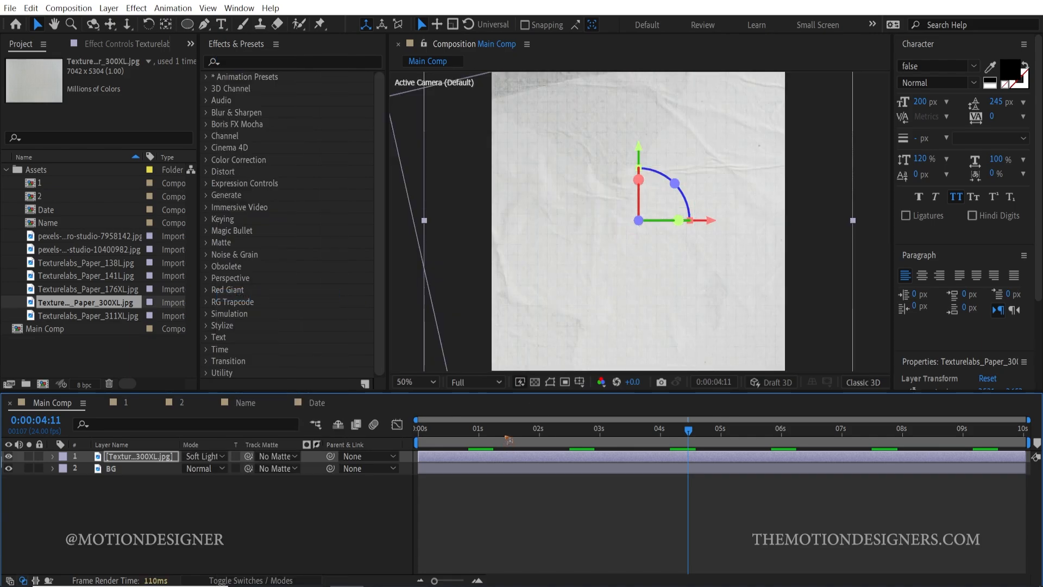
key("space")
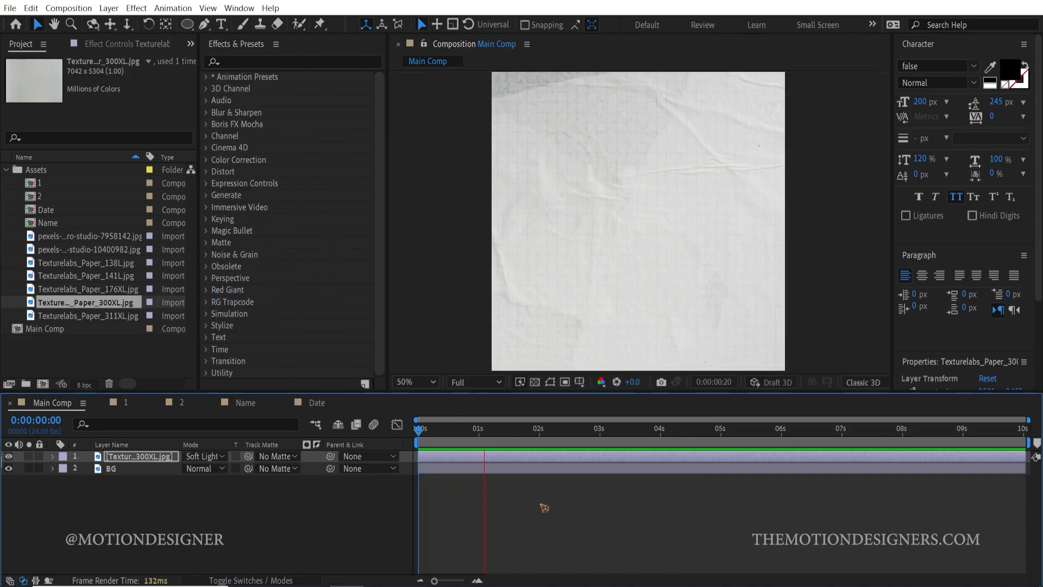
key("space")
left_click(502, 503)
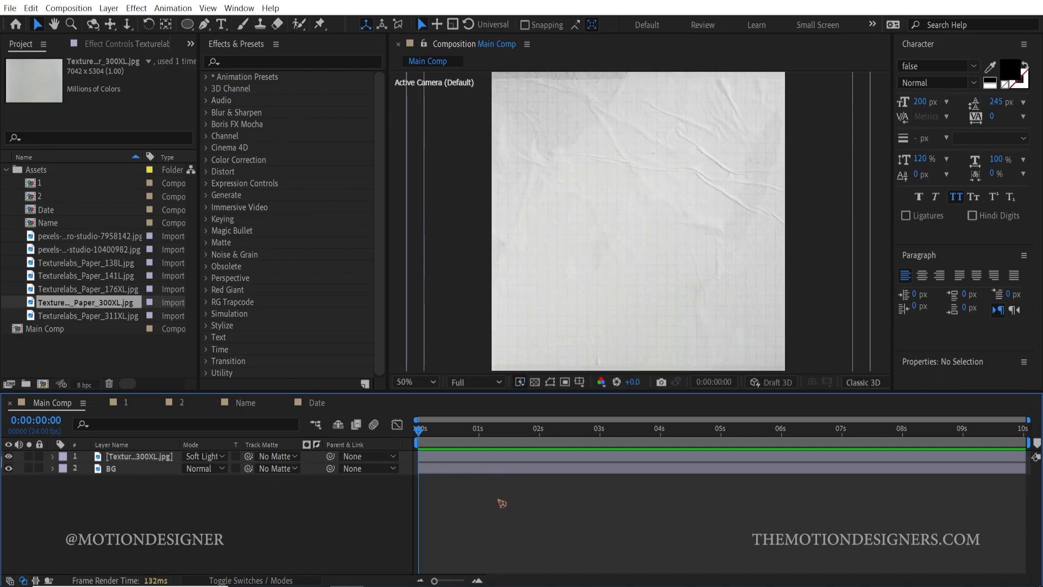
- Add comp 1 at the top of Main Comp, make it a 3D layer and scale it to 18%
left_click_drag(41, 184, 159, 455)
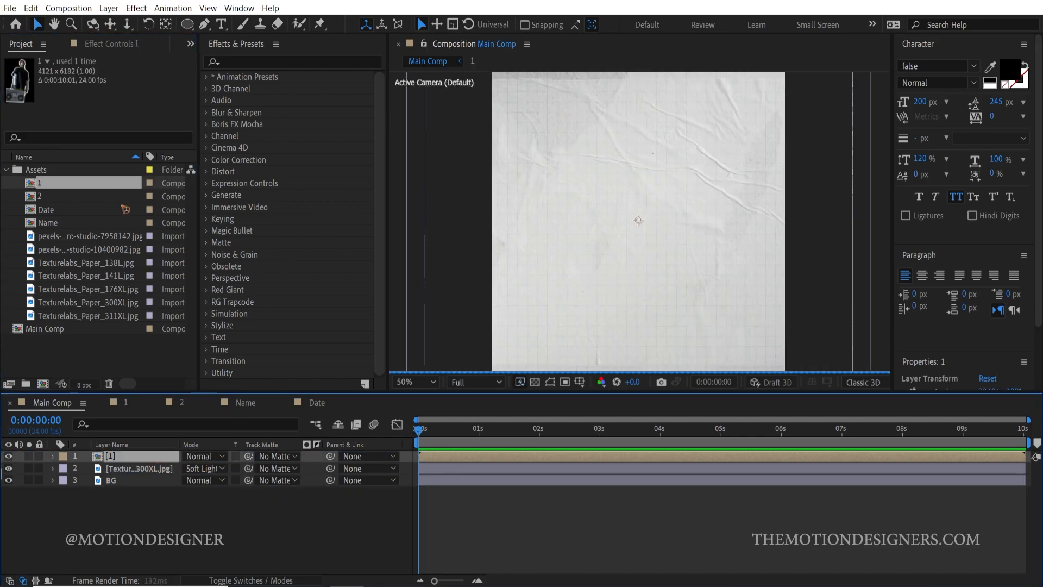
key("comma")
key("comma")
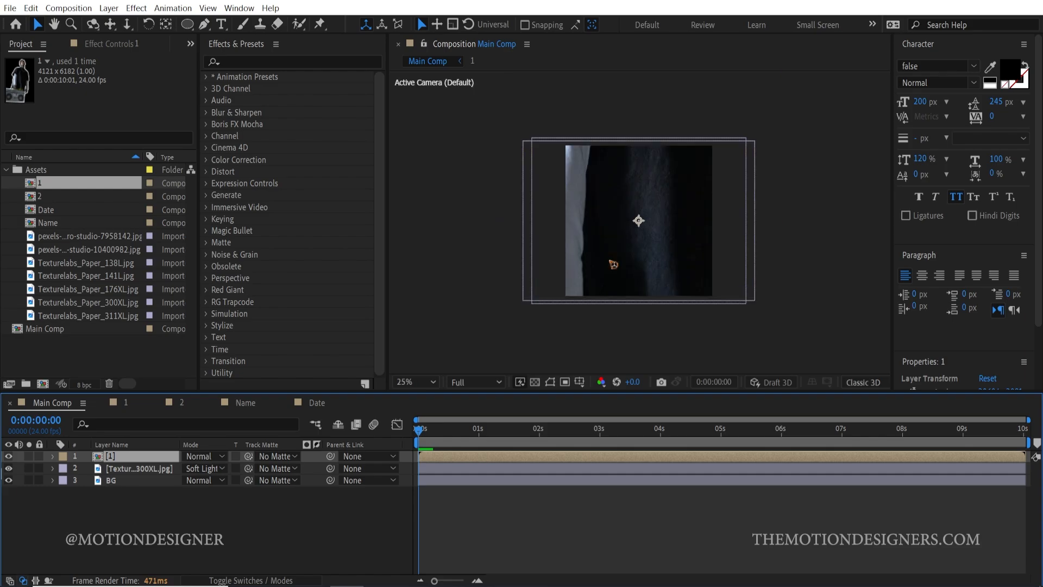
key("F4")
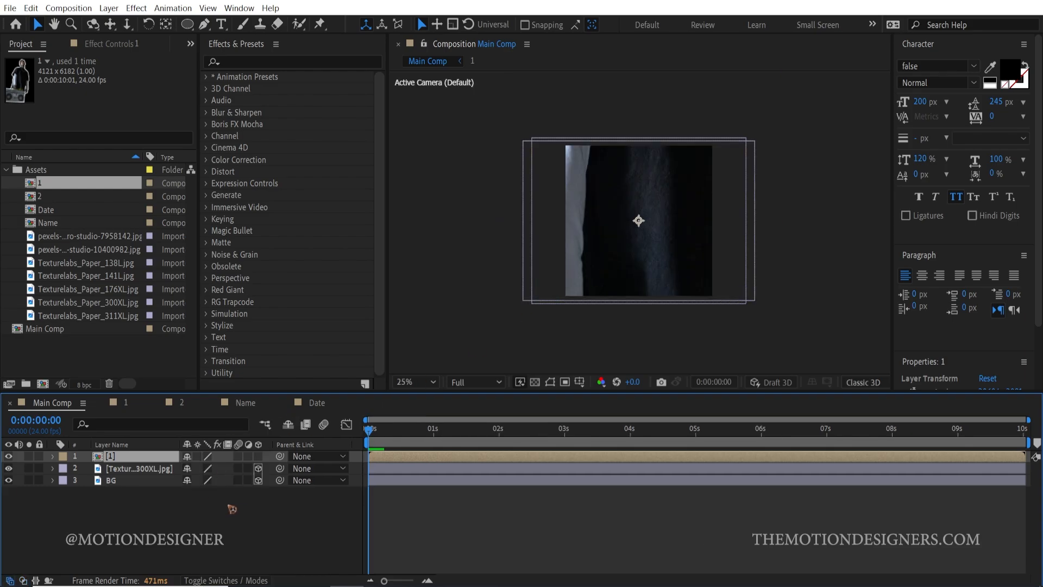
left_click(258, 456)
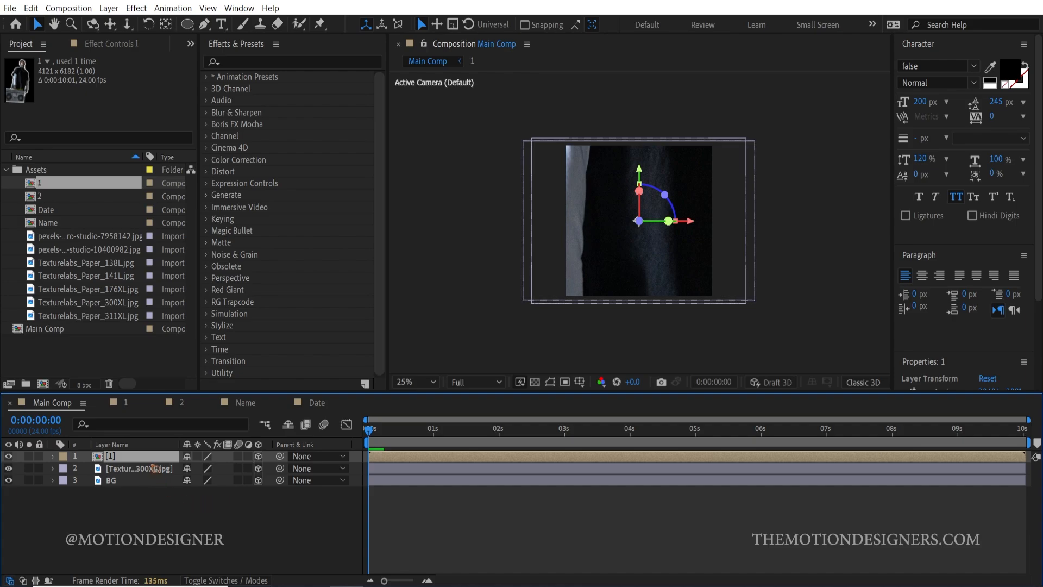
key("s")
left_click_drag(211, 472, 151, 466)
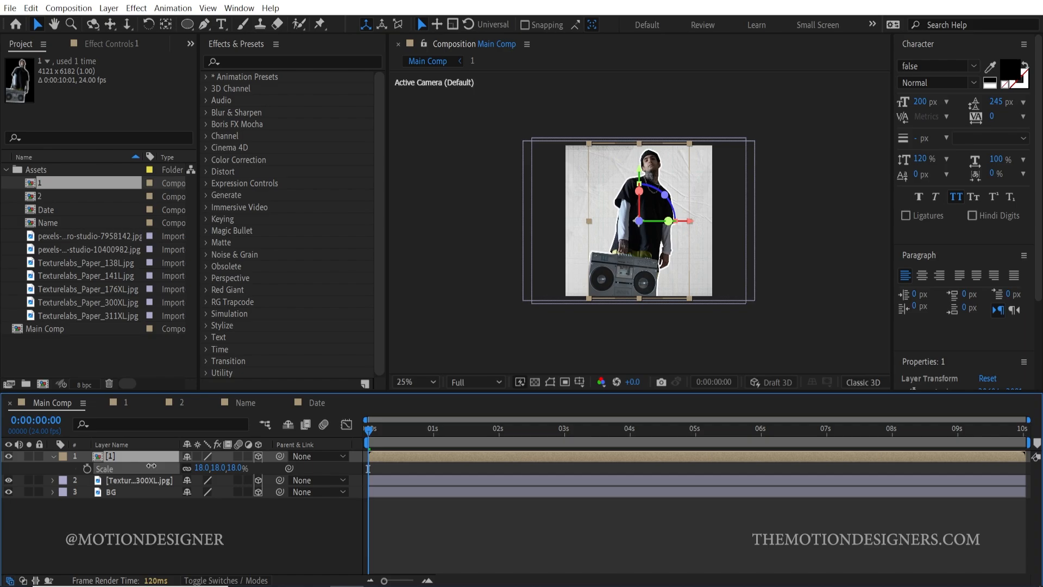
- Add comp 2 to Main Comp as a 3D layer, scale it down and place it beneath layer 1
left_click(55, 197)
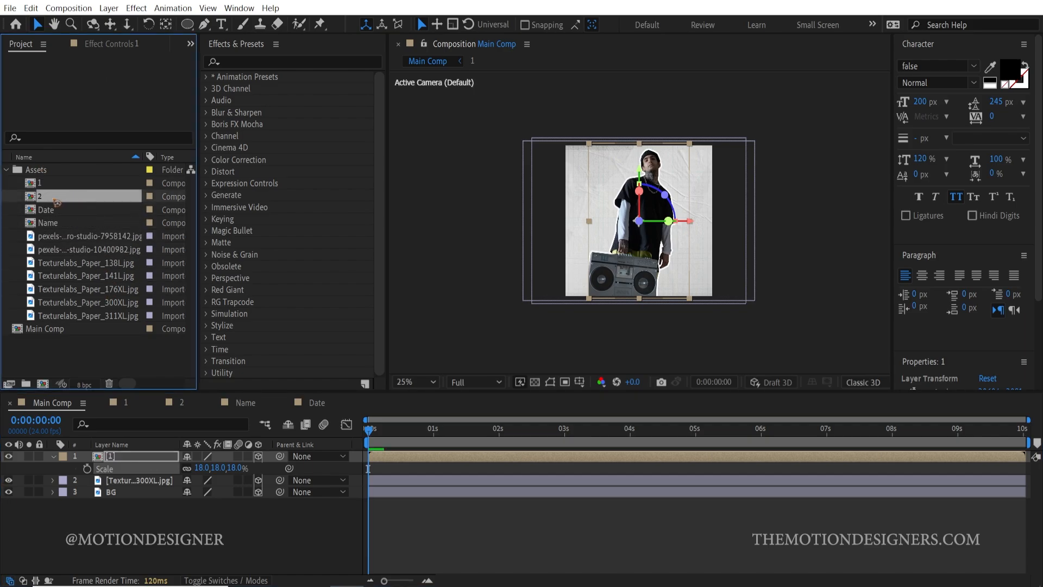
left_click_drag(57, 202, 222, 466)
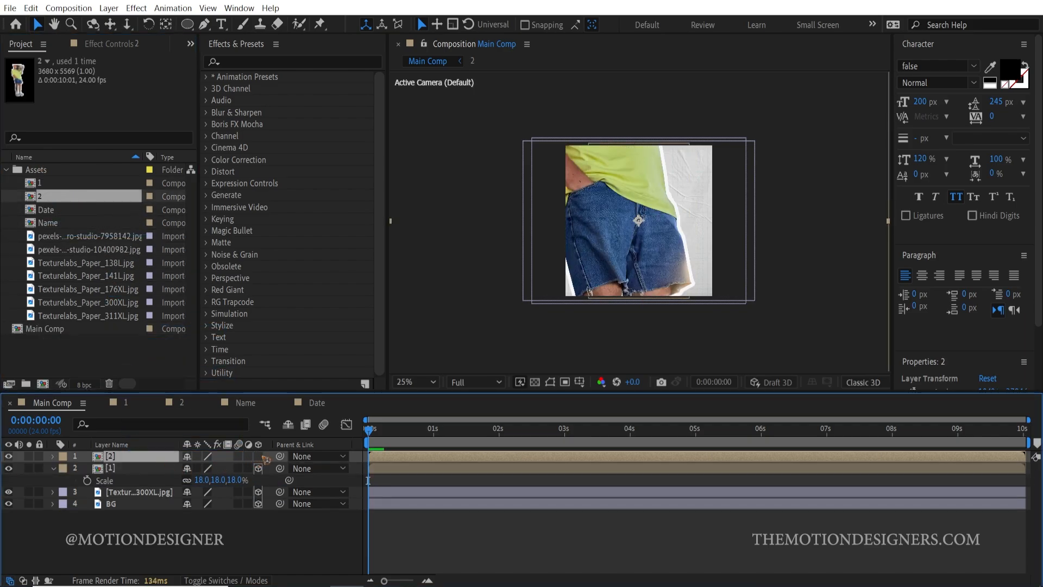
left_click(259, 456)
key("s")
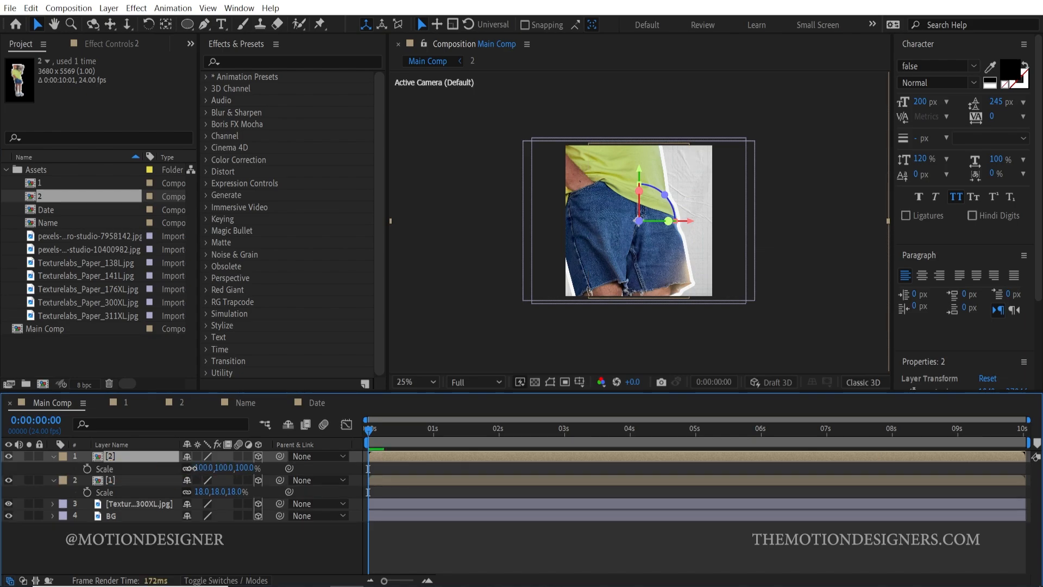
left_click_drag(196, 468, 135, 473)
left_click(53, 457)
left_click(54, 468)
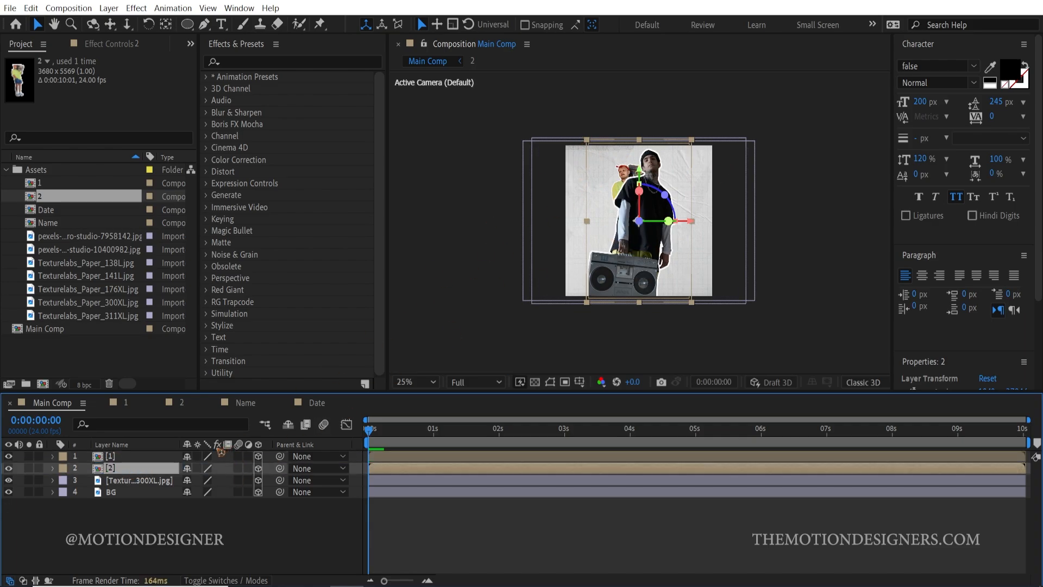
- Set layer 2's scale to 25% and move the yellow-shirt cutout left so it stands beside the front figure
key("s")
left_click_drag(205, 481, 211, 481)
left_click(626, 248)
left_click_drag(626, 248, 613, 249)
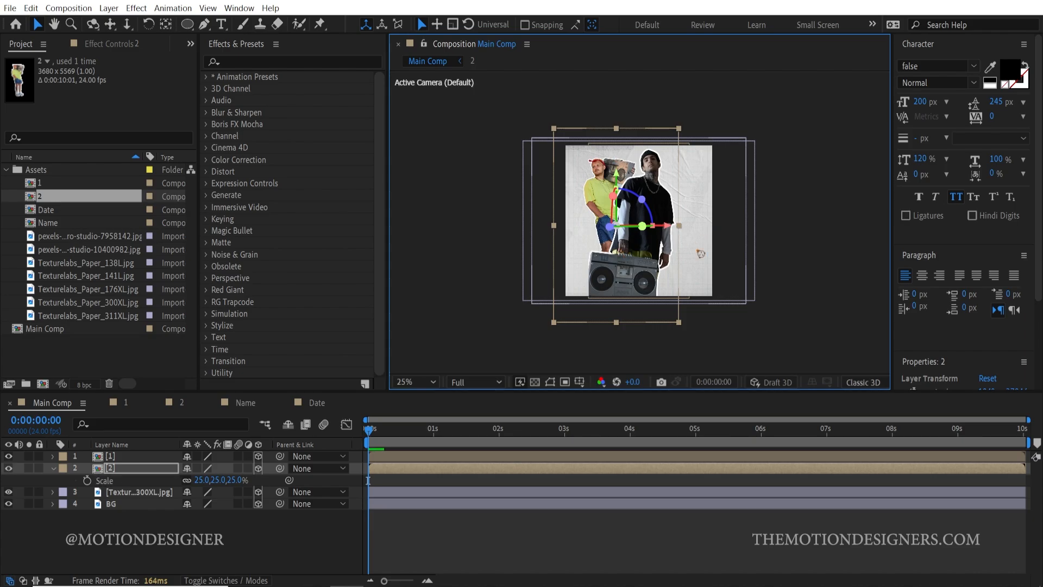
- Shift both figure cutouts slightly to the left within the frame
key("period")
left_click(127, 456)
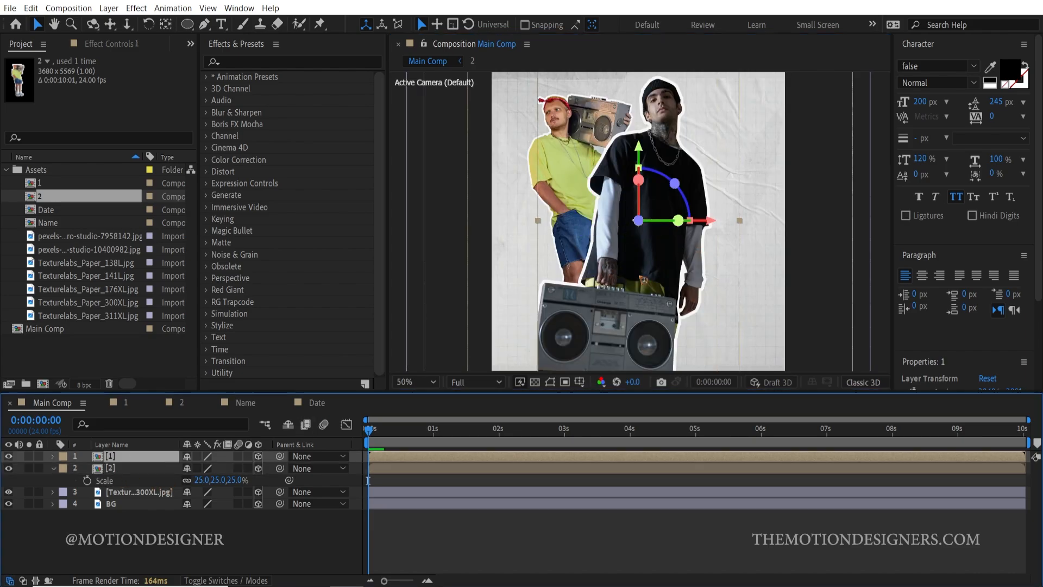
left_click_drag(643, 278, 624, 280)
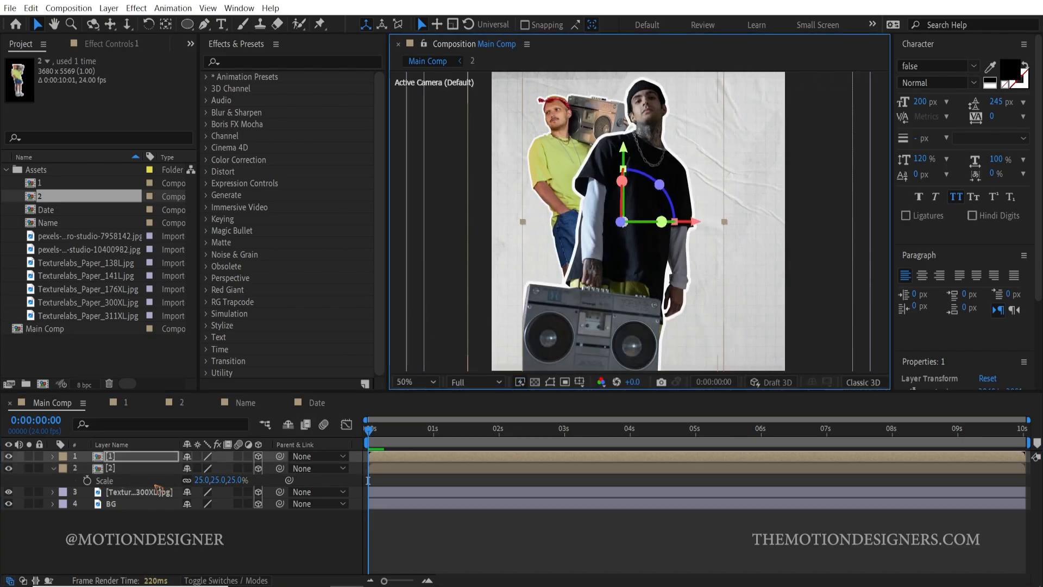
left_click(119, 469)
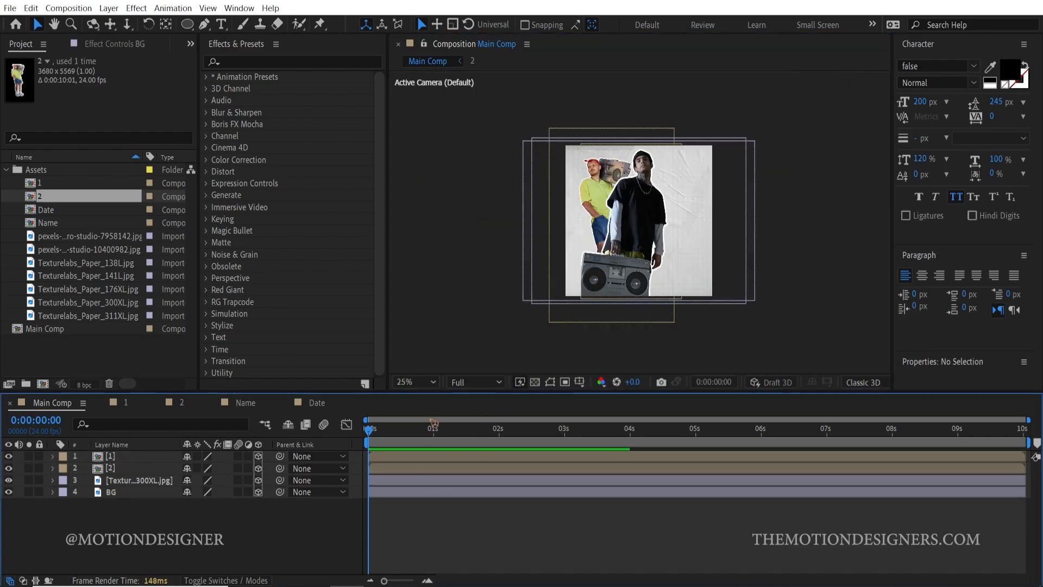
- Pre-compose the grid paper and BG layers together into a new composition named BG
left_click_drag(132, 507, 134, 482)
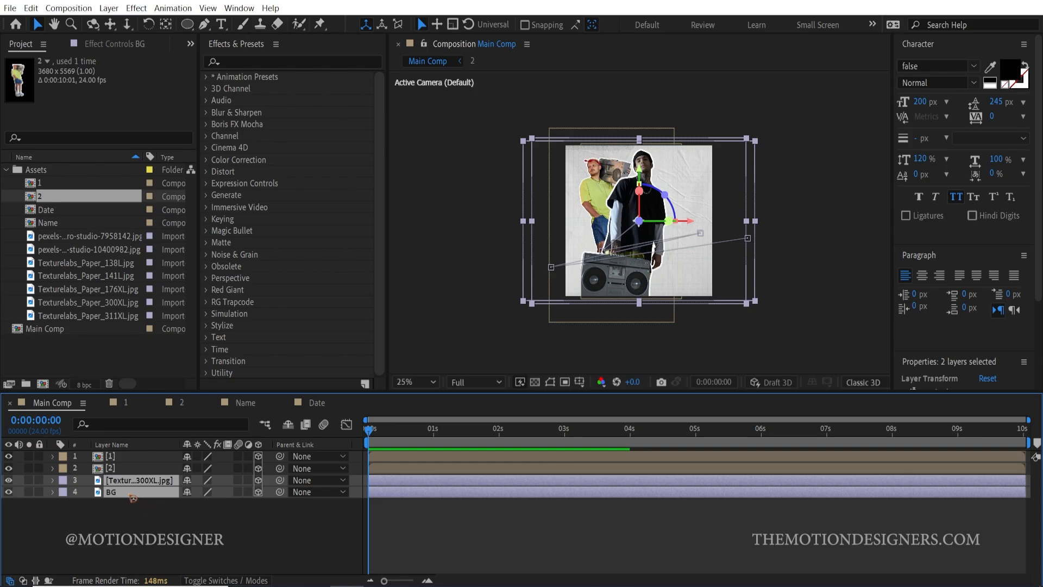
right_click(132, 498)
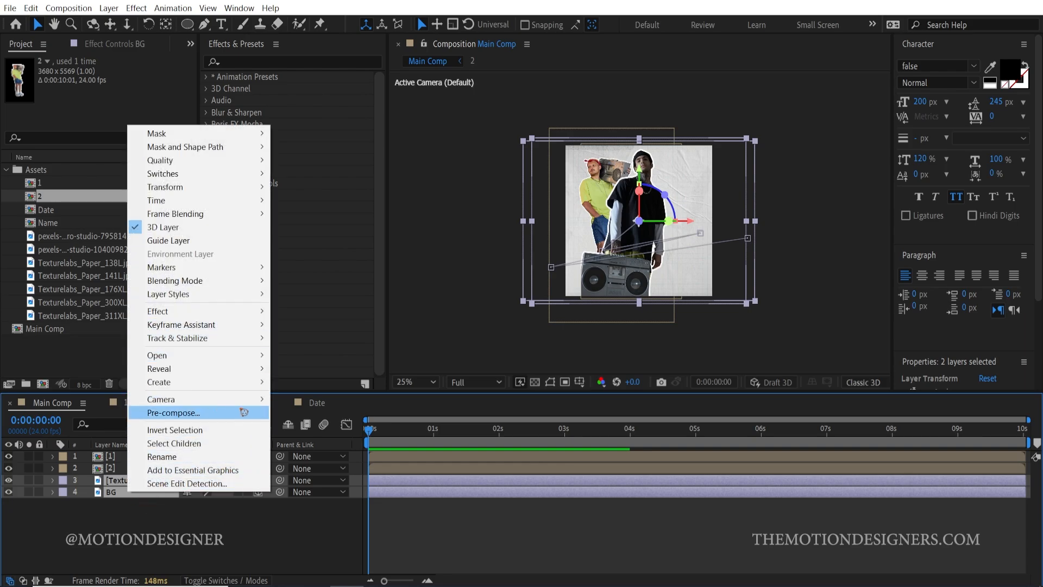
left_click(216, 413)
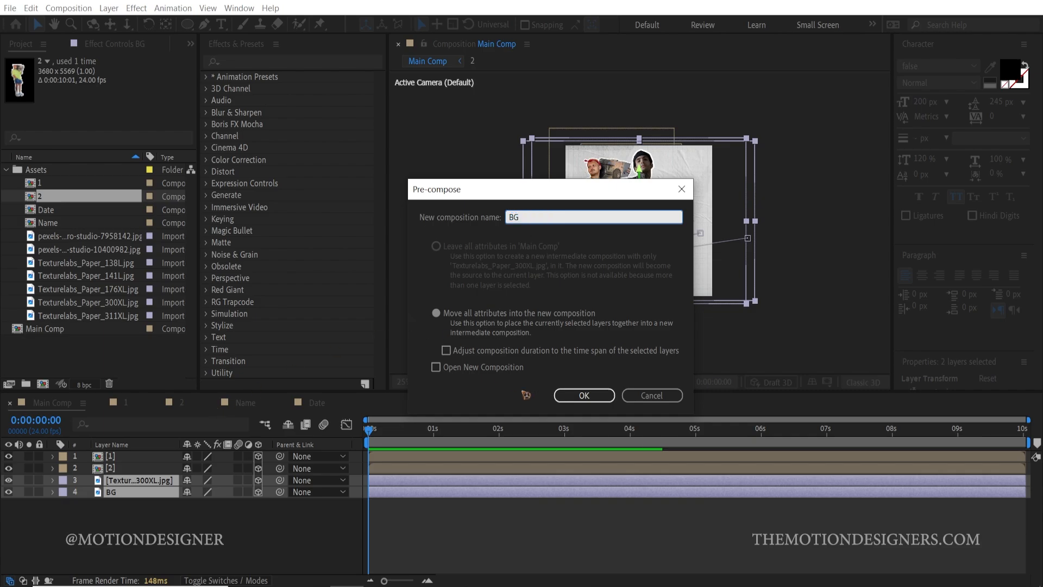
left_click(584, 395)
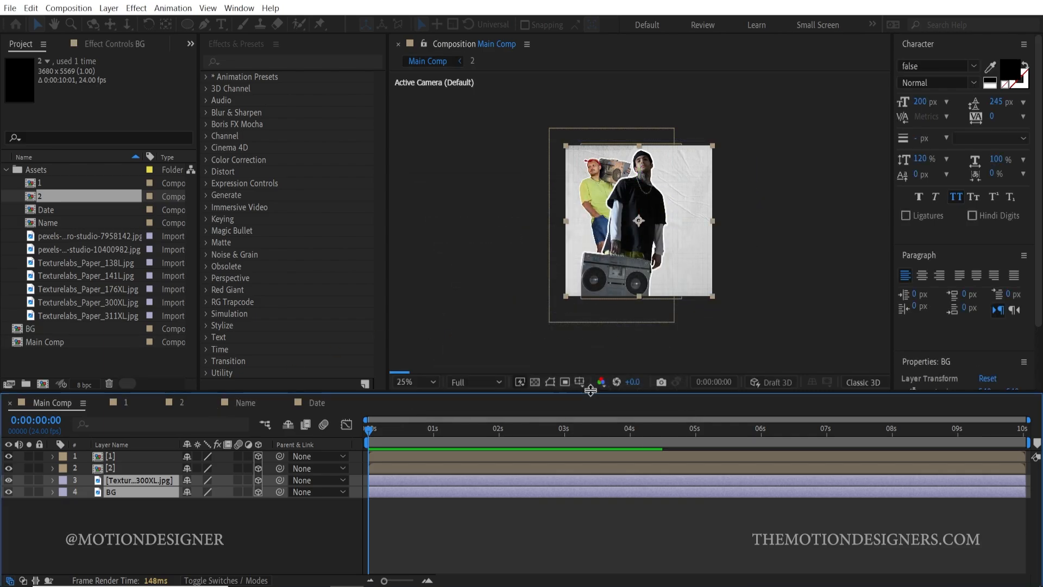
- Make the BG precomp 3D, push it back to Z position 1314, enlarge it to cover the frame and preview
left_click(259, 480)
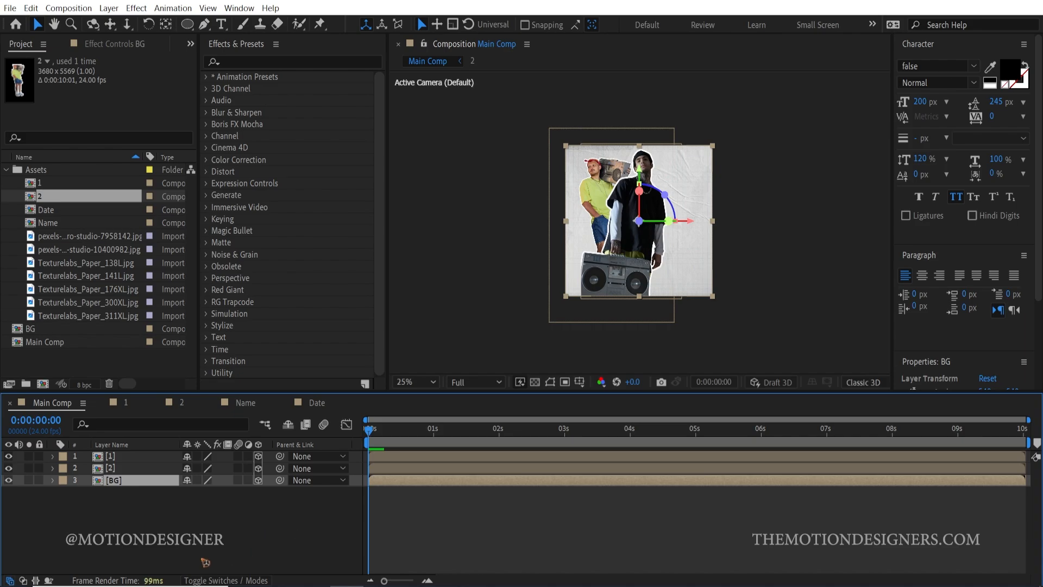
key("p")
left_click_drag(229, 500, 1040, 491)
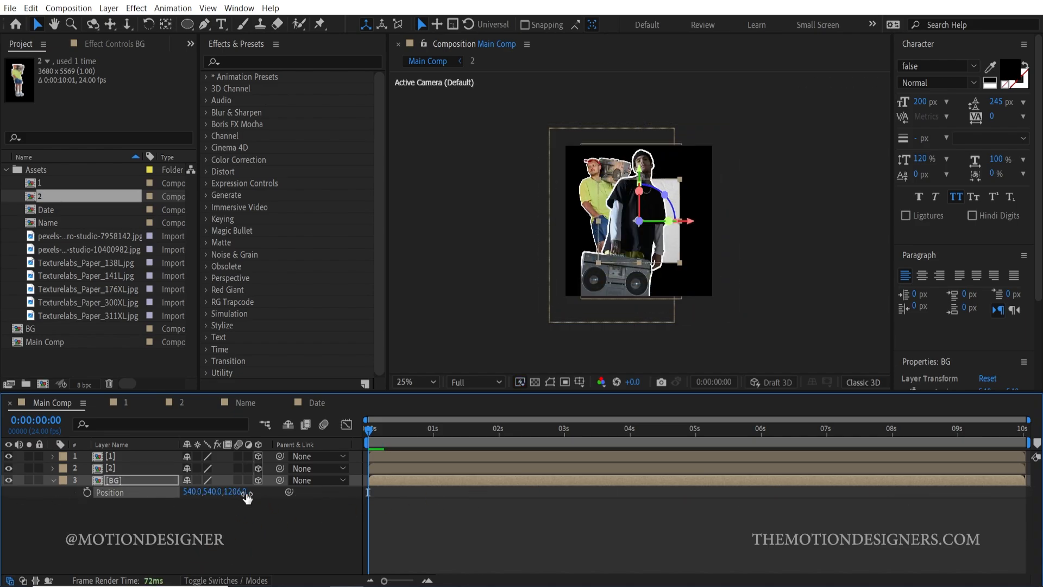
left_click_drag(243, 492, 443, 492)
left_click_drag(672, 295, 710, 307)
left_click(516, 565)
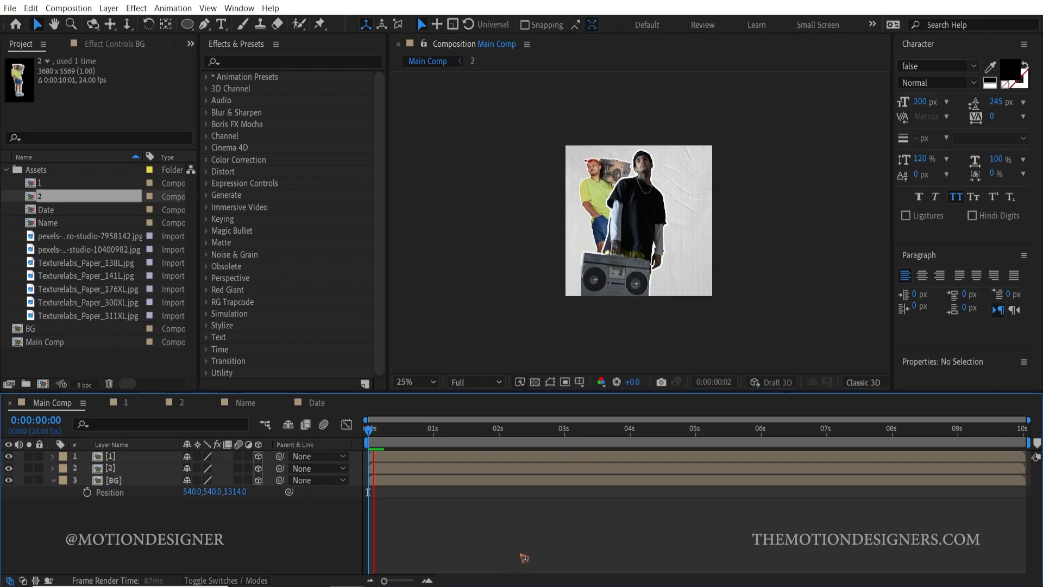
key("space")
key("space")
scroll(690, 278, "up", 2)
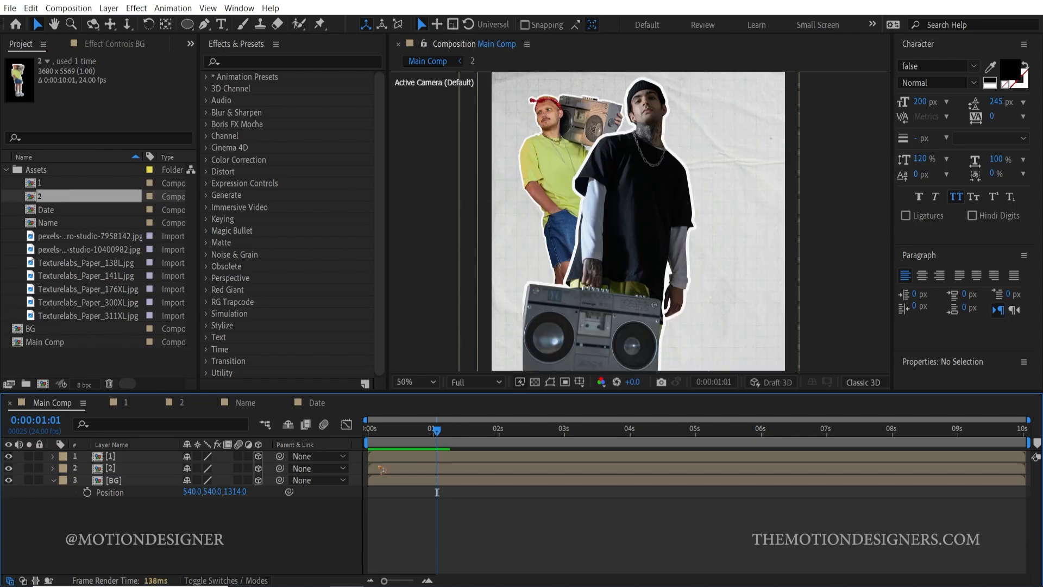
- Push layer 2 back in Z depth behind the front figure and enlarge it to compensate
left_click(116, 469)
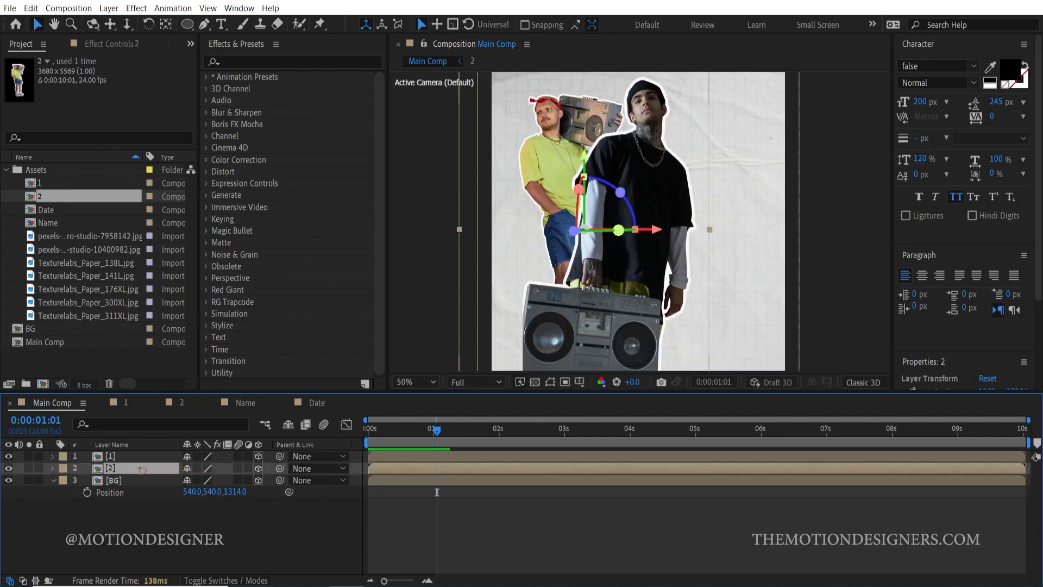
key("p")
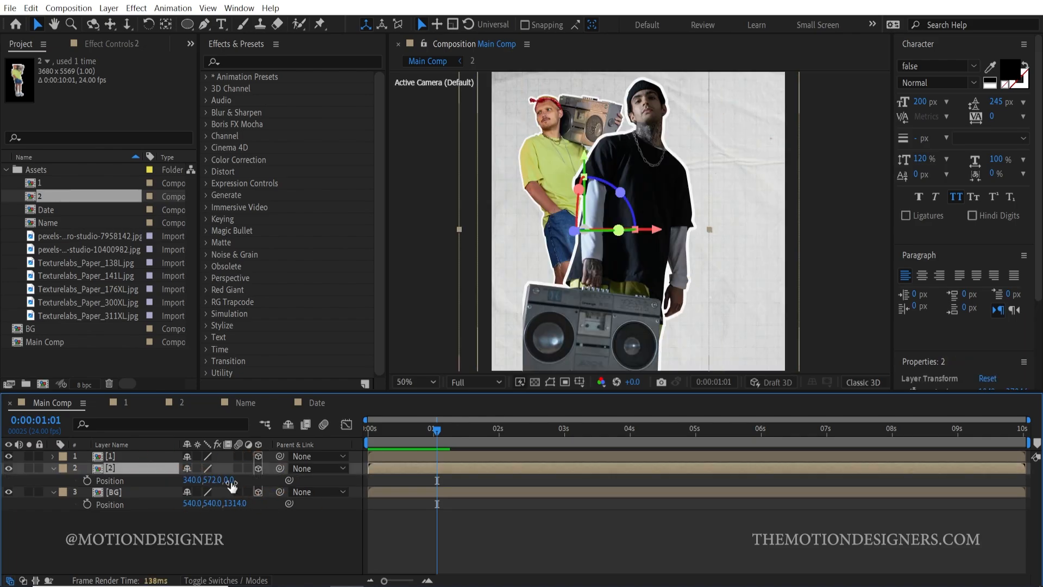
left_click_drag(232, 480, 636, 481)
left_click_drag(521, 361, 480, 424)
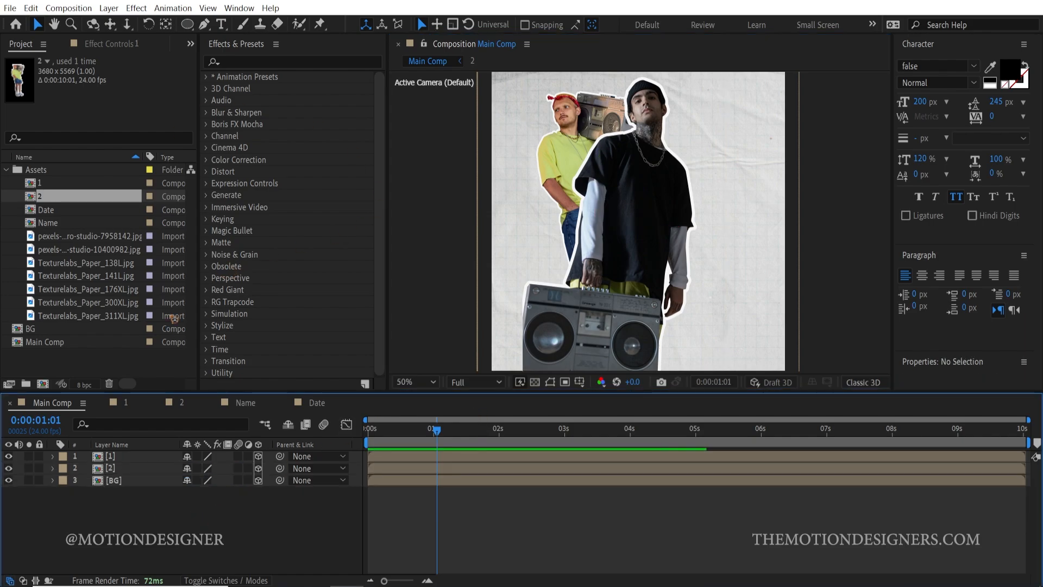
- Create a two-node camera named Camera 1 with the 35mm preset
left_click(109, 8)
mouse_move(137, 25)
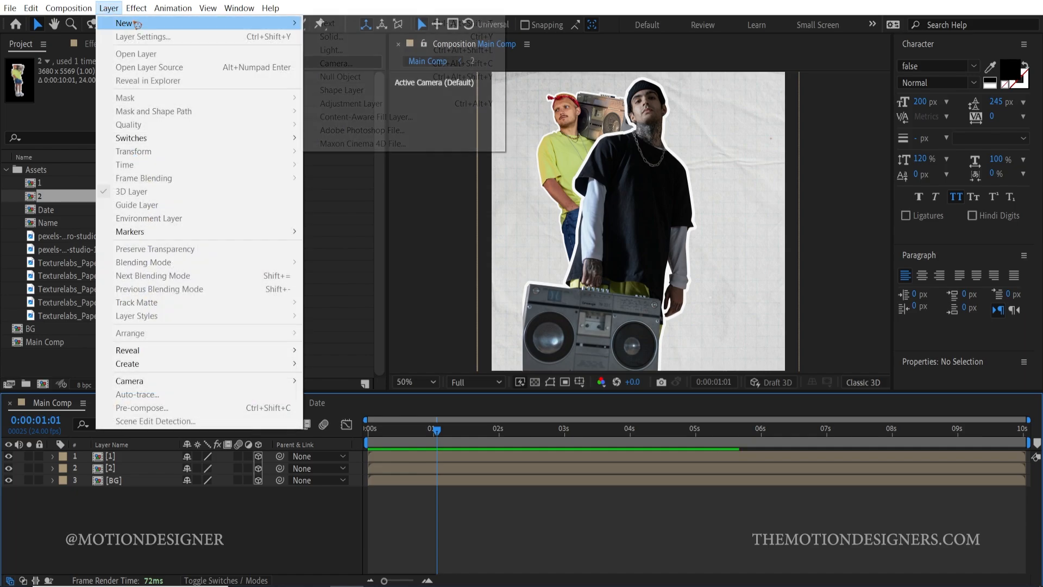
left_click(385, 68)
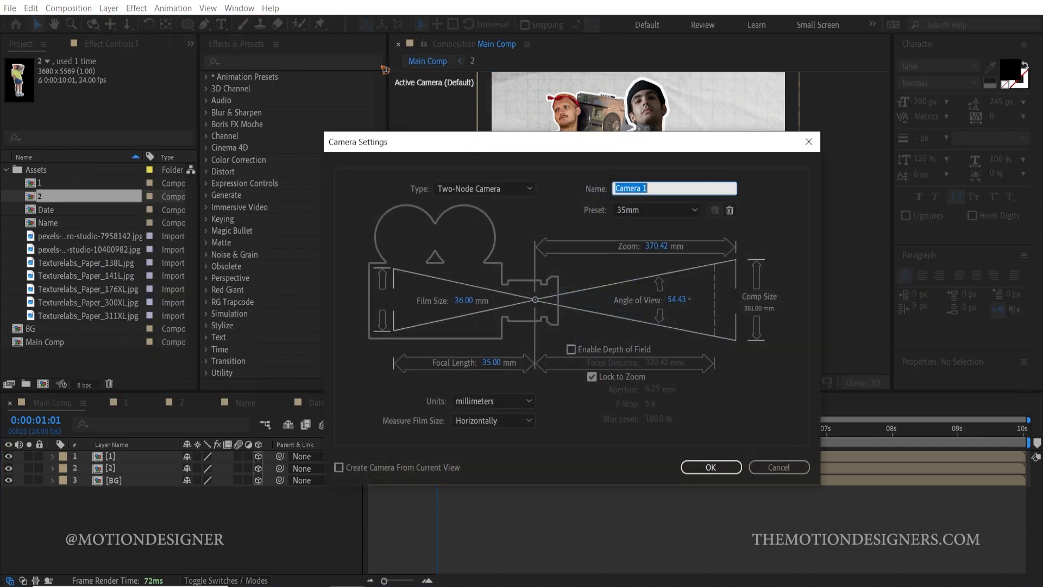
left_click(710, 467)
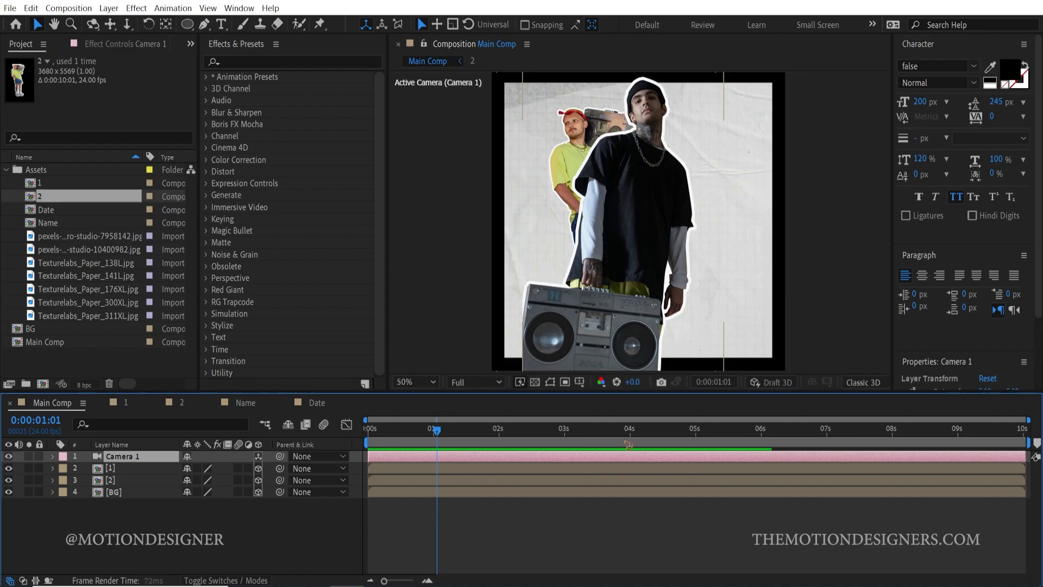
- Add a null object, make it a 3D layer and parent Camera 1 to it
left_click(108, 8)
mouse_move(125, 23)
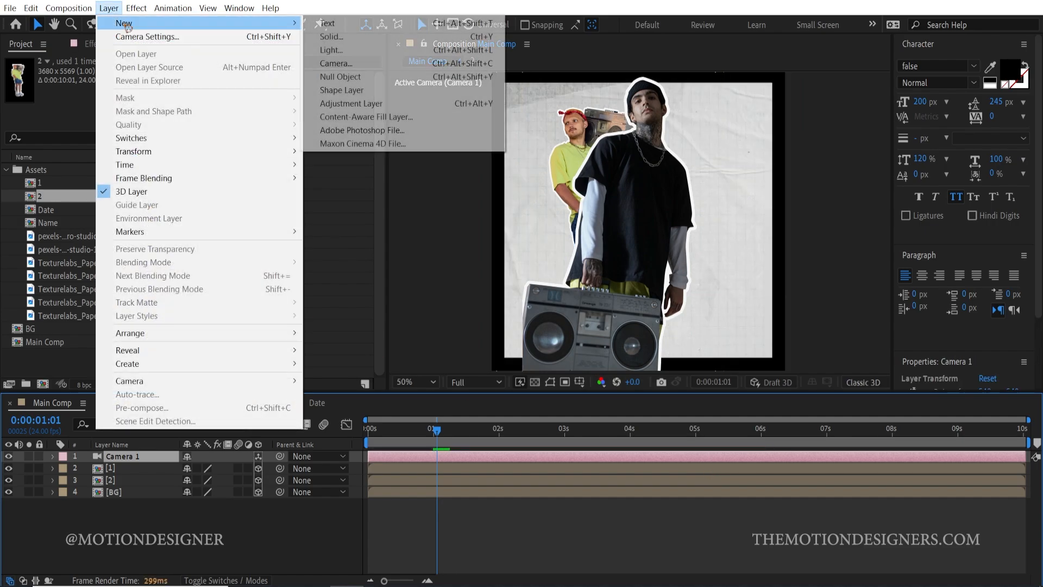
left_click(375, 81)
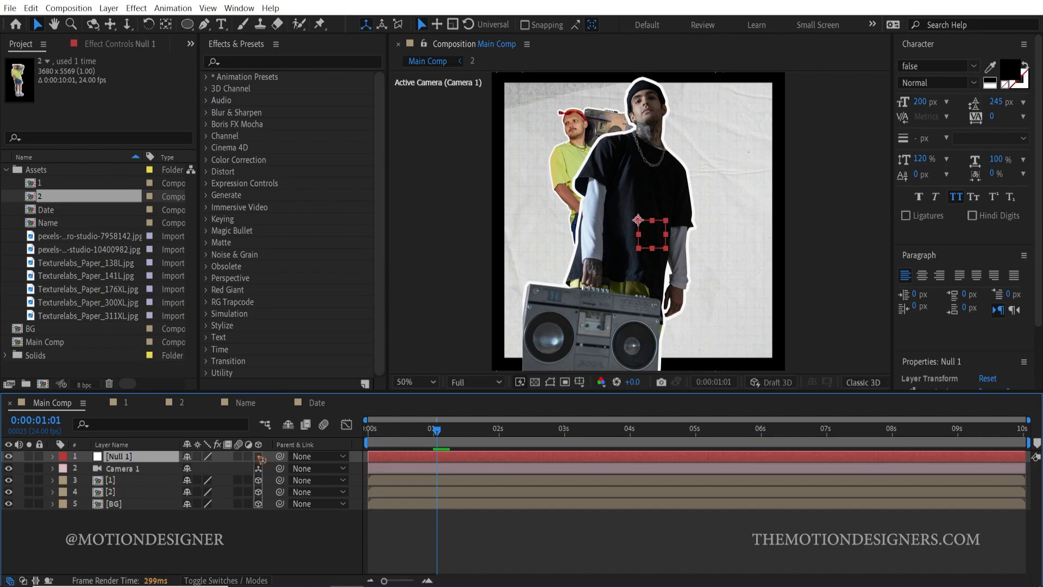
left_click(259, 457)
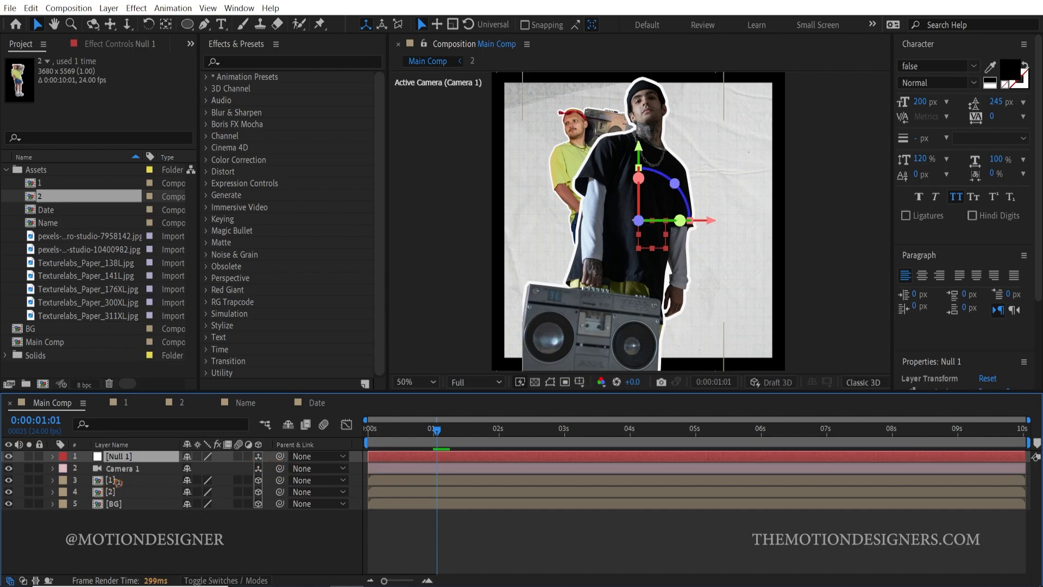
left_click_drag(279, 468, 133, 462)
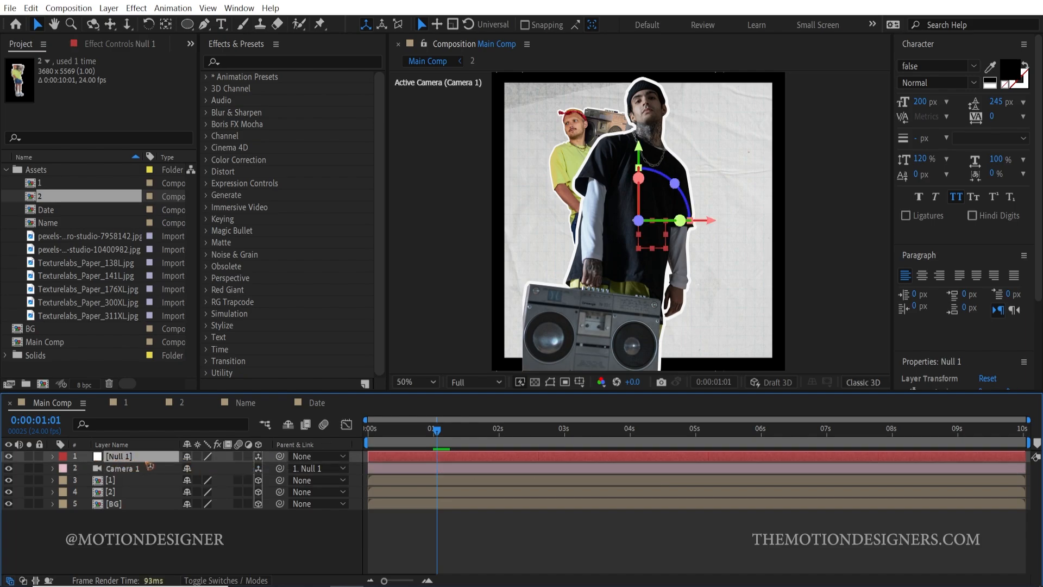
- Enlarge the BG layer to fill the camera view, set the null's Z position to -60 and check an earlier frame
left_click(126, 505)
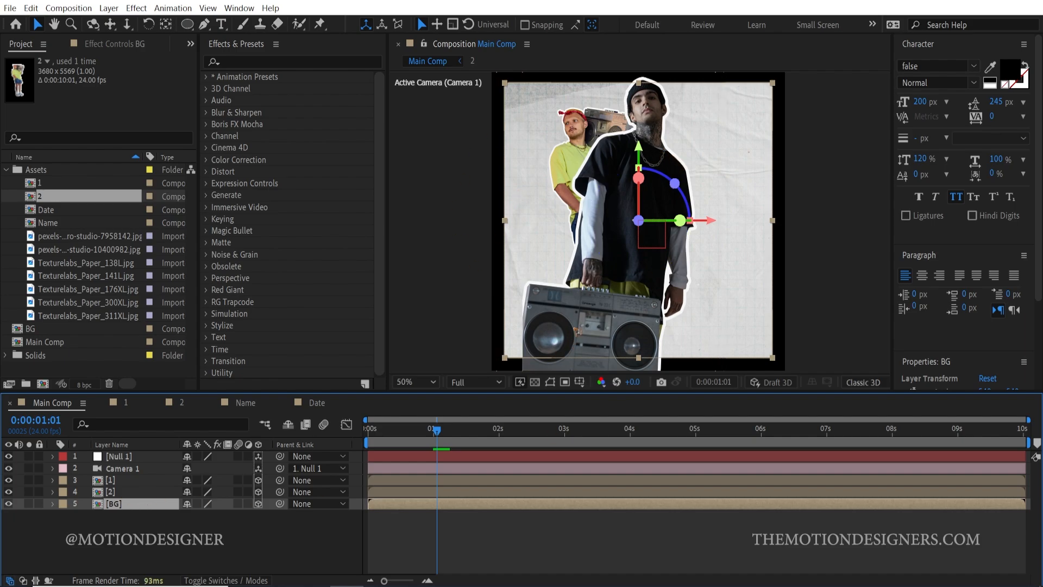
left_click_drag(504, 358, 488, 379)
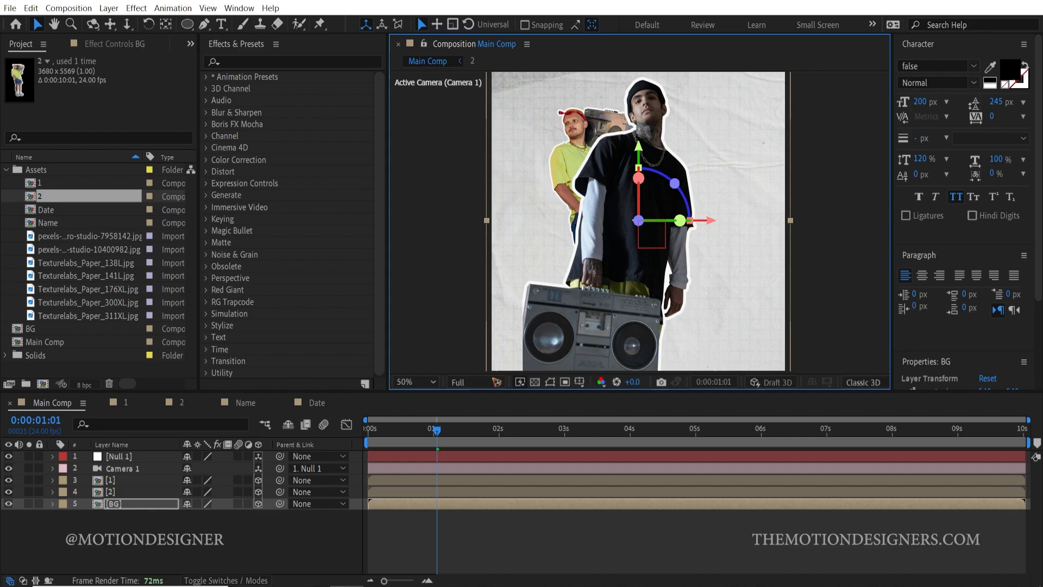
left_click(137, 458)
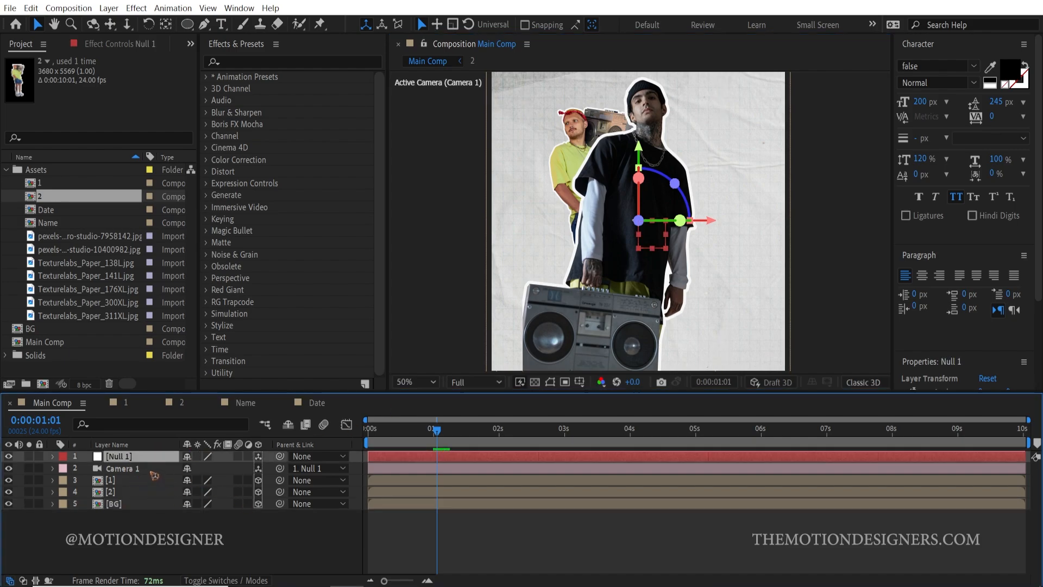
key("p")
left_click_drag(232, 469, 91, 481)
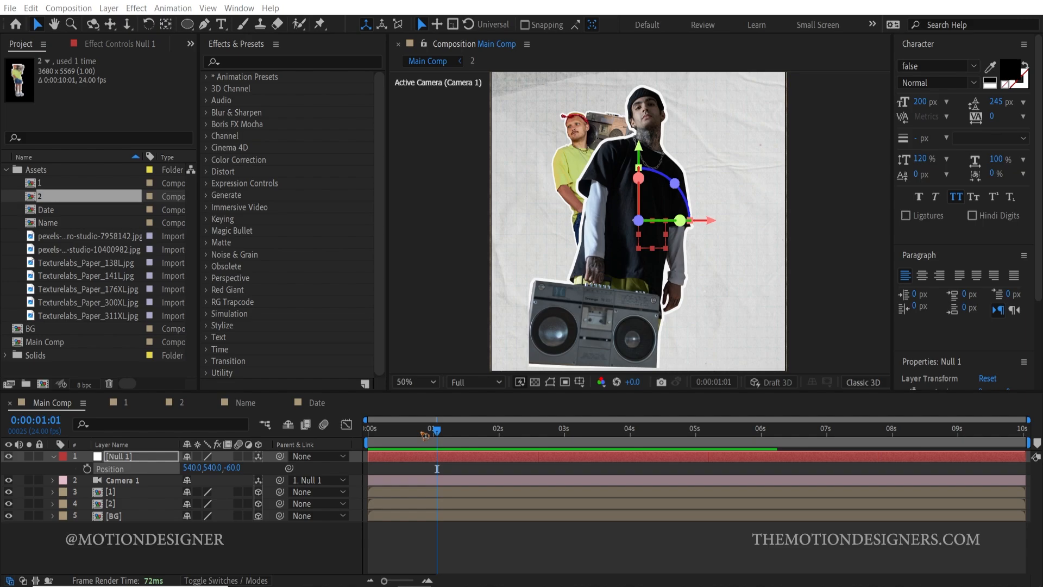
left_click(401, 431)
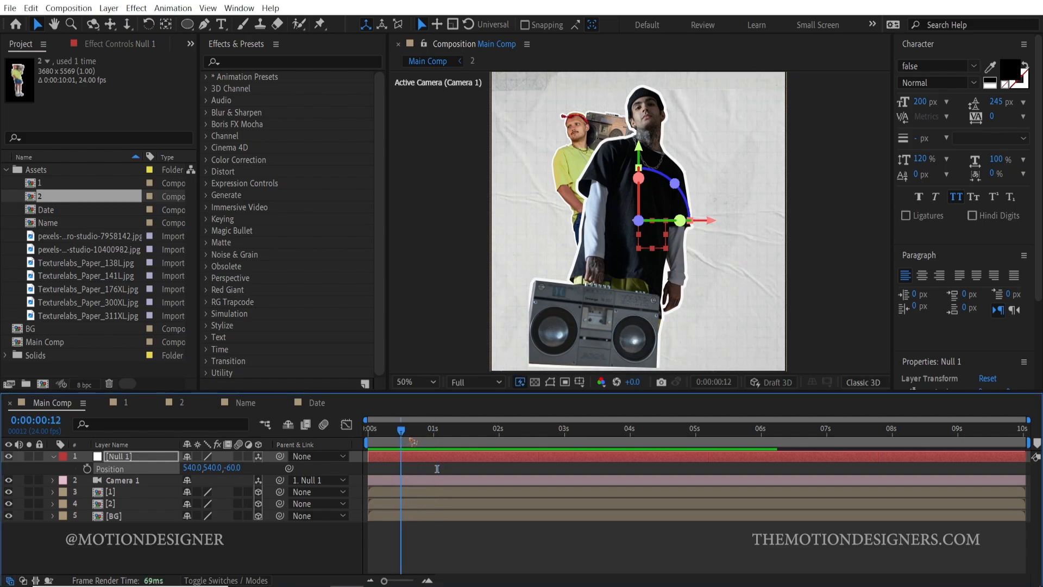
left_click_drag(411, 439, 412, 453)
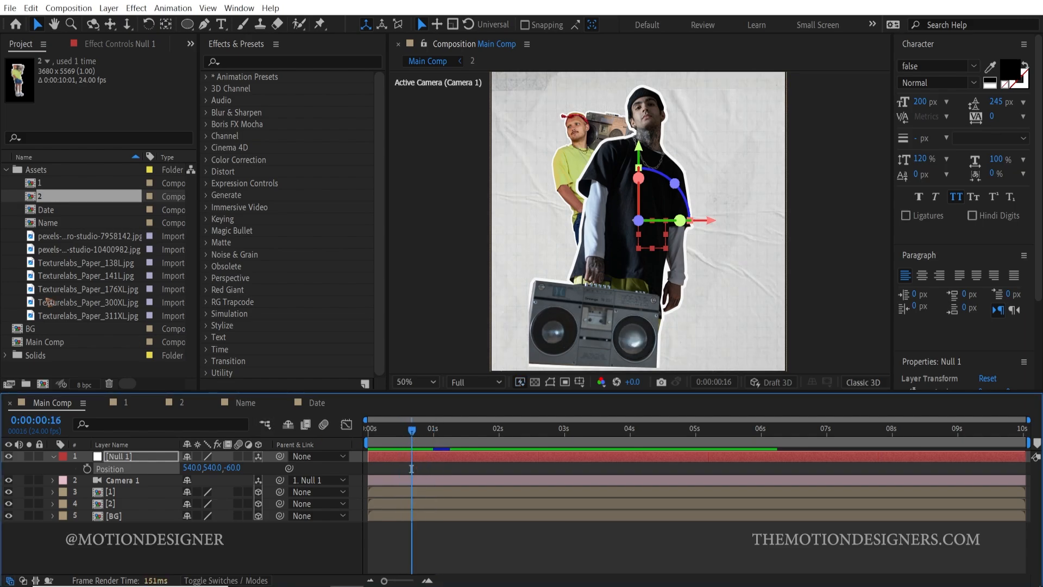
- Add the Date comp to Main Comp between layers 1 and 2 and make it a 3D layer
left_click(54, 212)
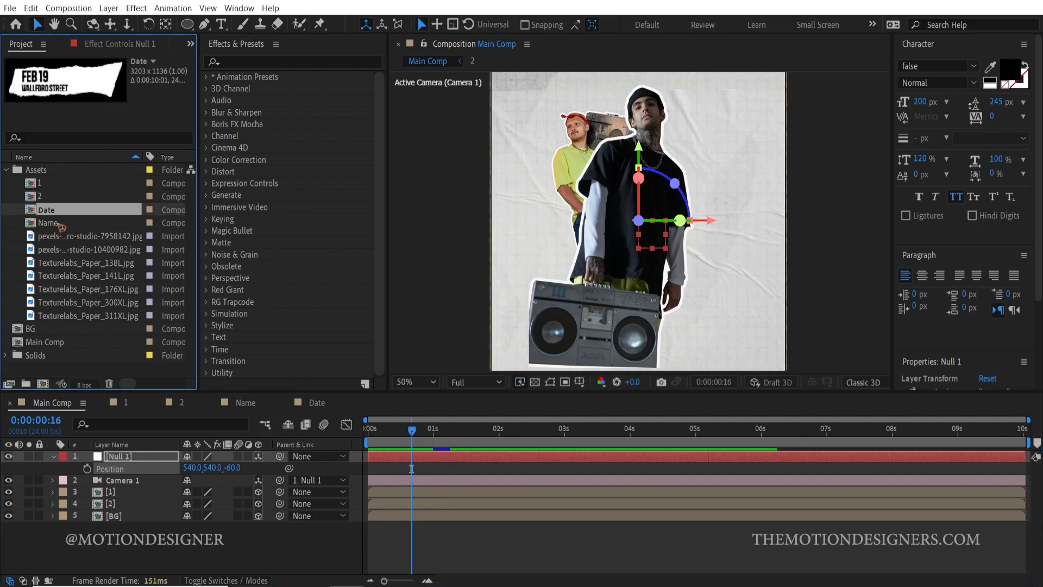
left_click_drag(63, 215, 172, 497)
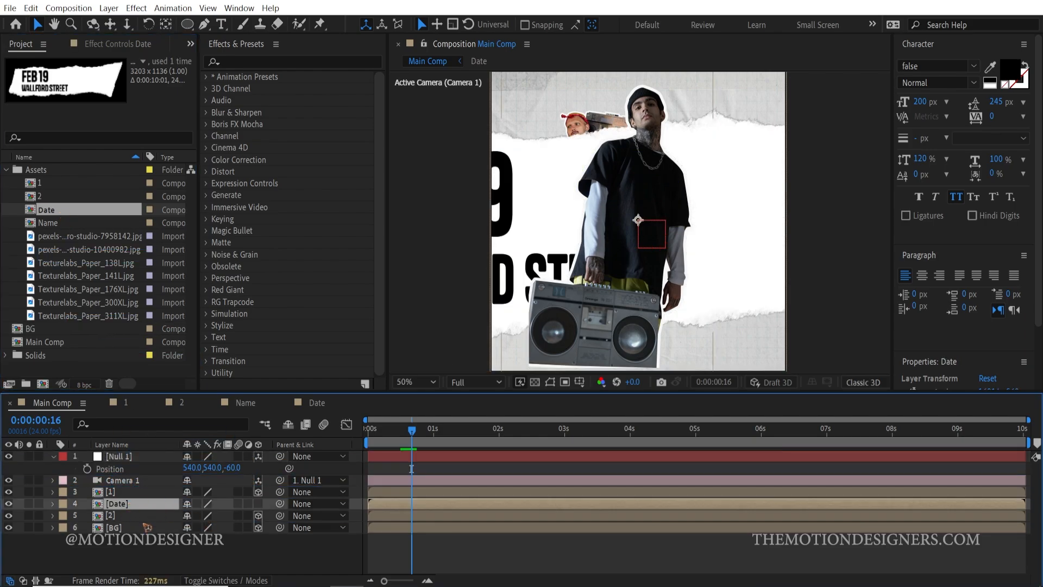
left_click(259, 504)
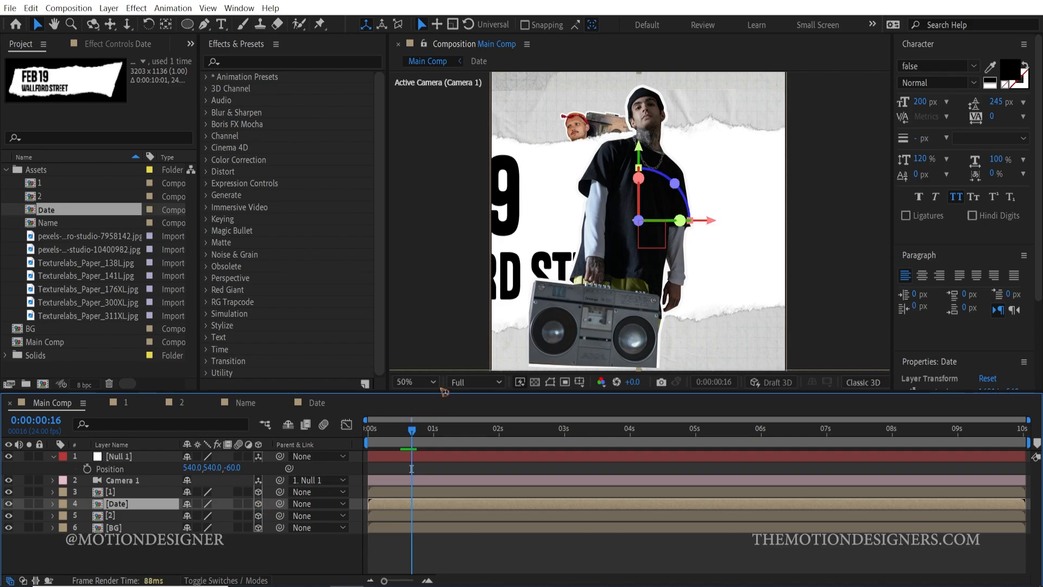
- Set the Date layer's Z position to 1080, scale it down and place it at the poster's upper right beside the front man
key("p")
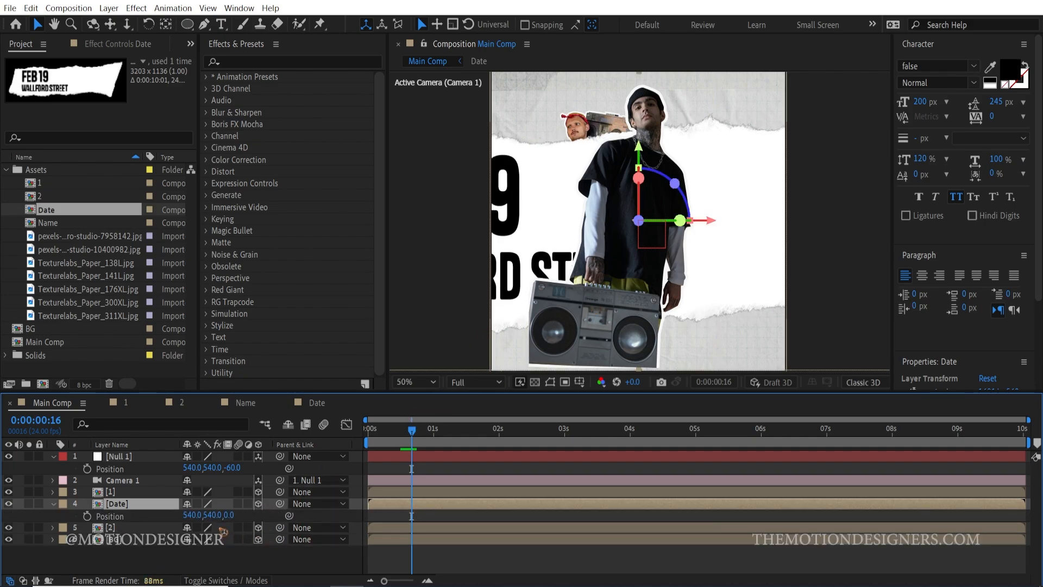
left_click_drag(231, 516, 730, 488)
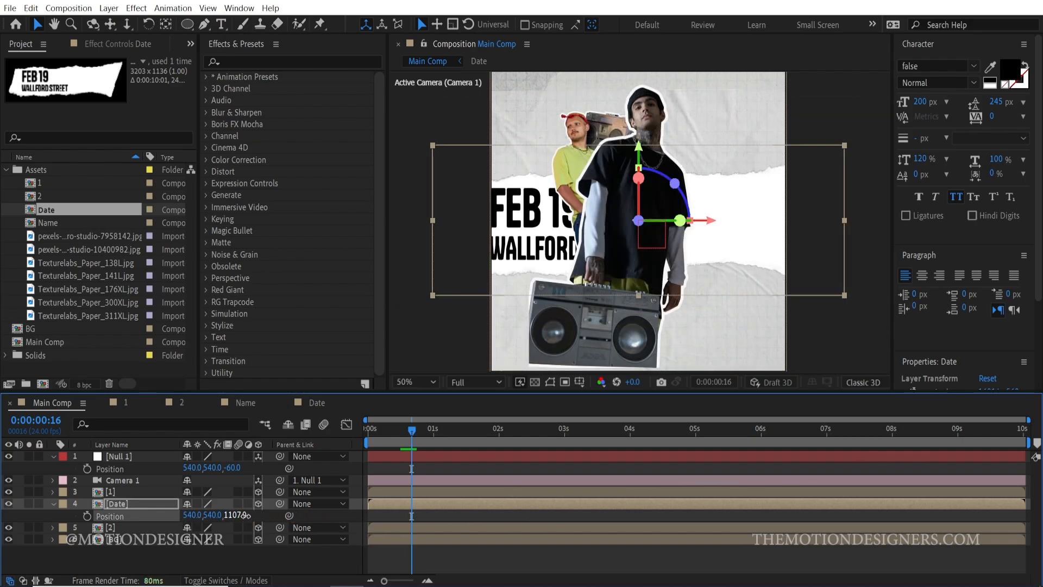
mouse_move(246, 515)
left_mouse_down()
mouse_move(382, 513)
mouse_move(232, 524)
left_mouse_up()
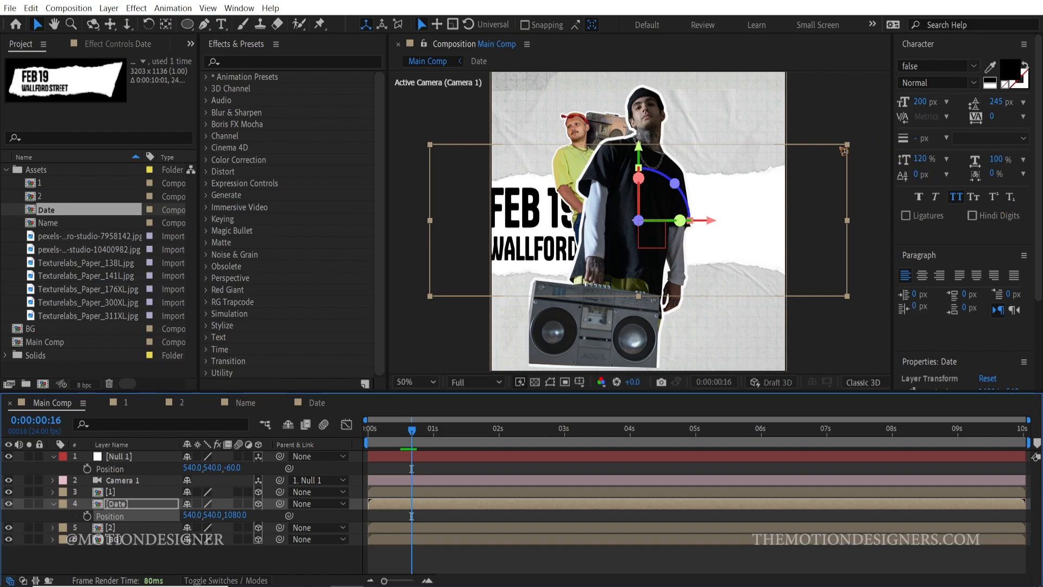
left_click_drag(847, 146, 809, 132)
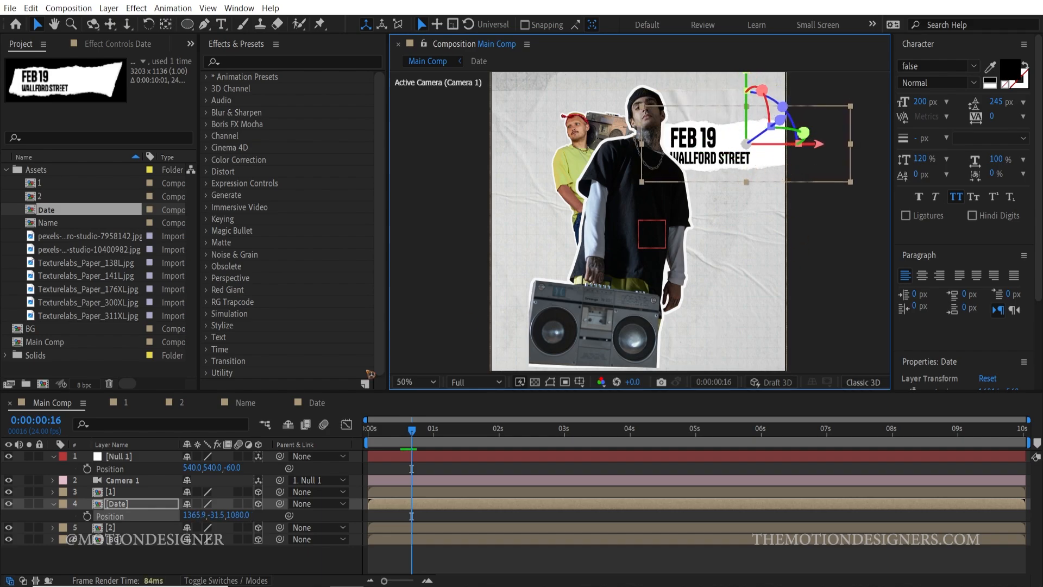
left_click(53, 503)
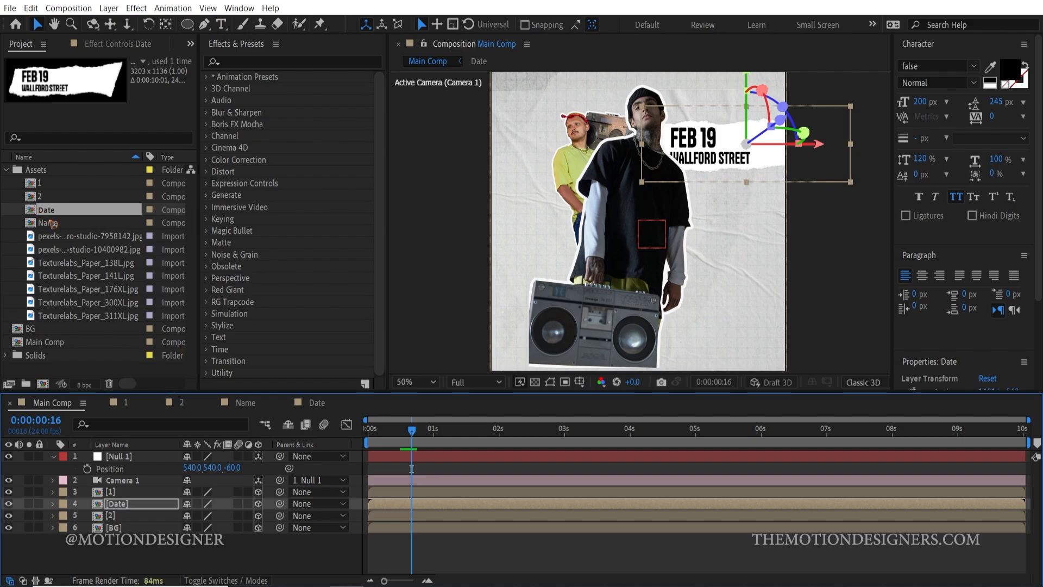
- Add the Name comp to Main Comp above layer 1, make it a 3D layer and move it down to about Y 599
left_click_drag(52, 224, 175, 489)
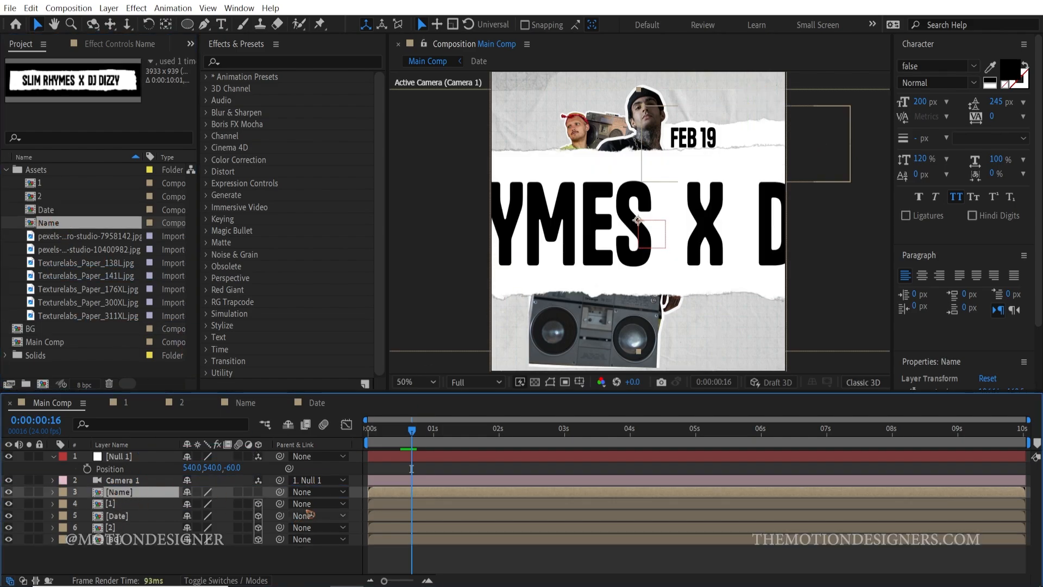
left_click(258, 491)
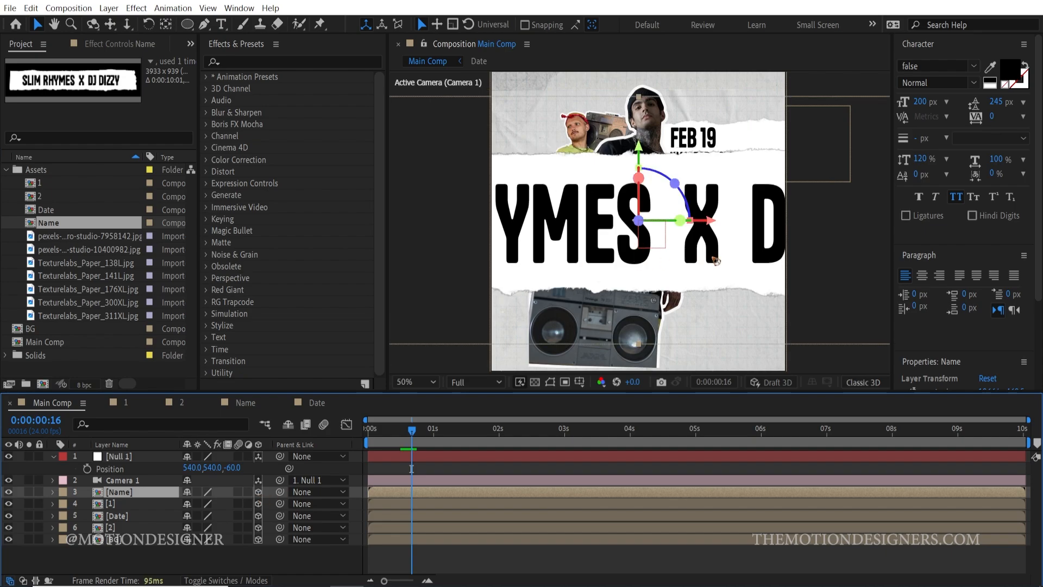
key("comma")
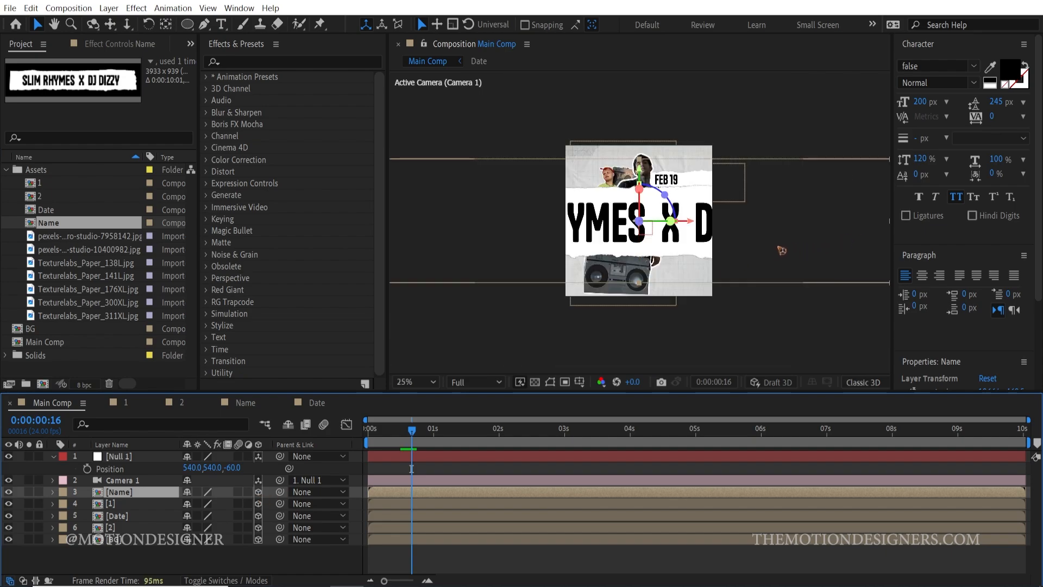
left_click(752, 226)
key("comma")
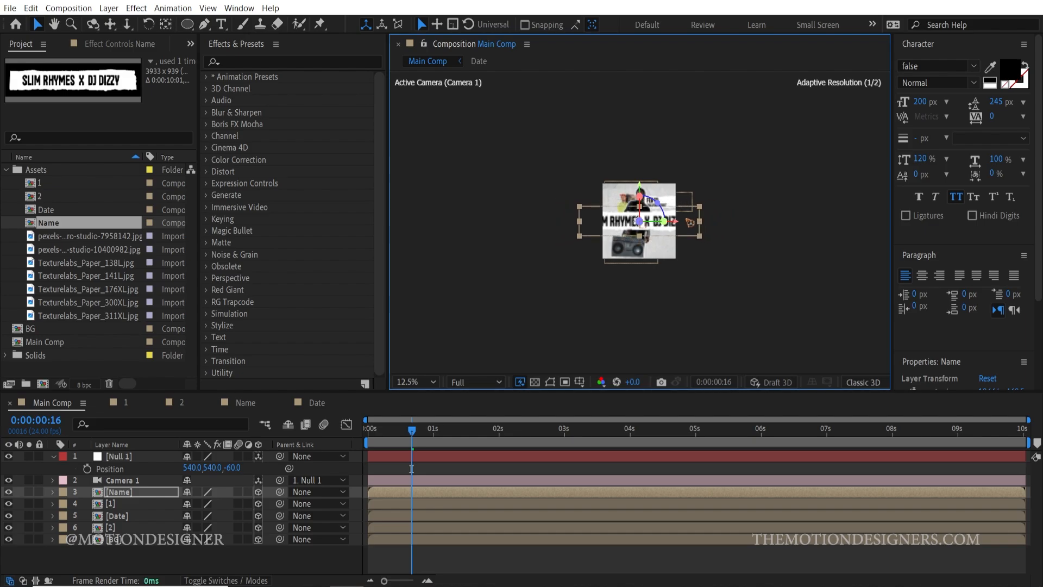
key("period")
key("period")
key("period")
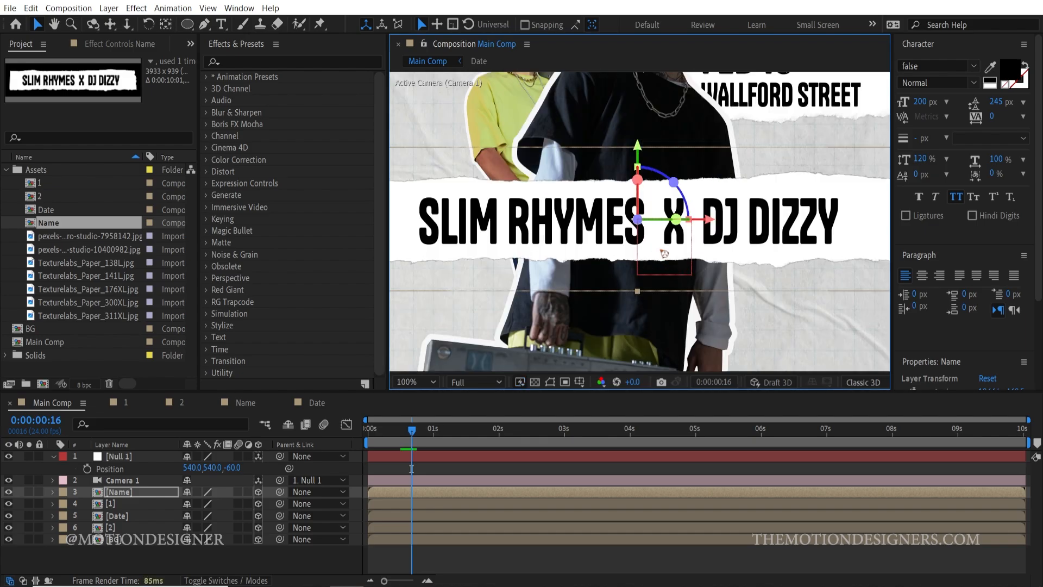
left_click_drag(643, 151, 551, 313)
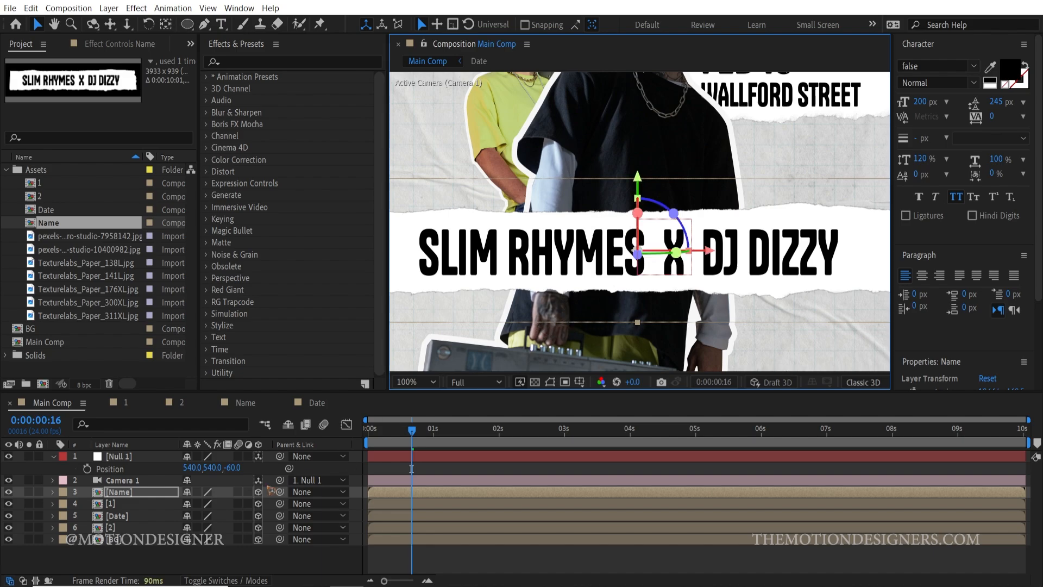
- Start the Name layer at 0:00:00:16, bring it forward to about Z -721 and scale it down to 9%
left_click(139, 497)
key("alt+bracketleft")
key("p")
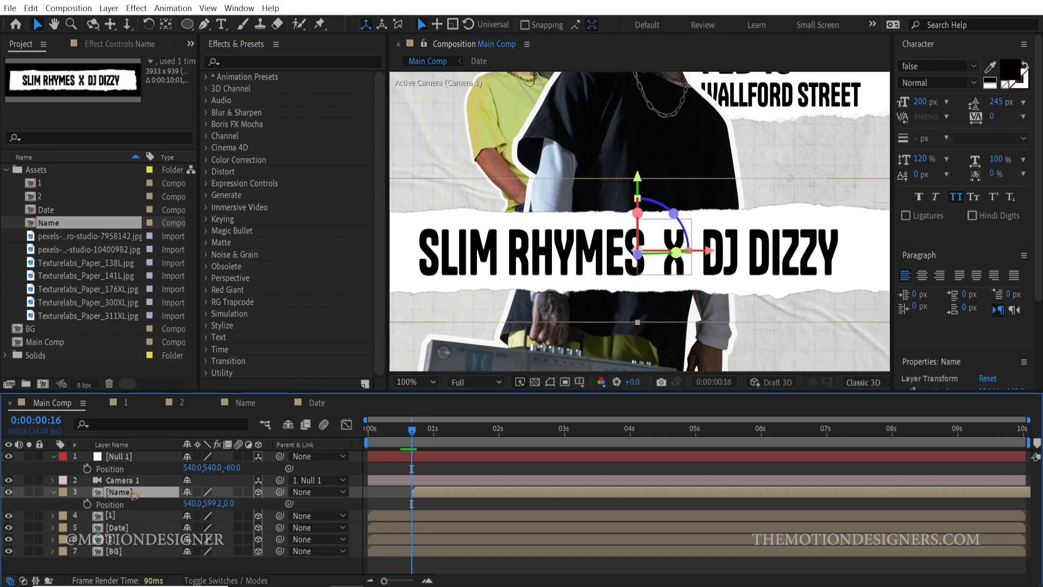
left_click_drag(227, 505, 354, 500)
left_click_drag(187, 504, 1, 504)
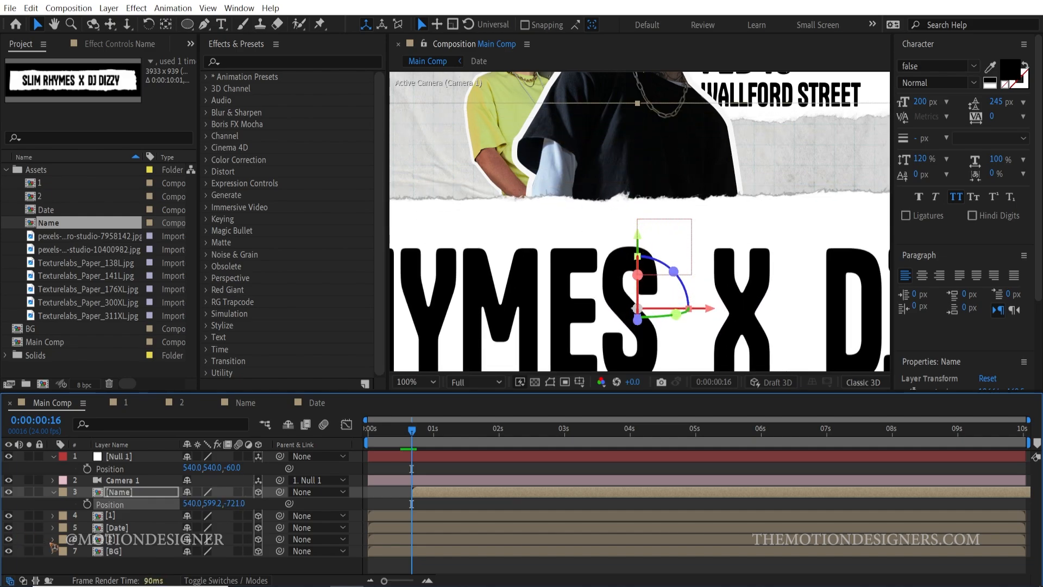
key("s")
mouse_move(203, 503)
left_mouse_down()
mouse_move(163, 504)
mouse_move(191, 505)
left_mouse_up()
scroll(582, 336, "down", 2)
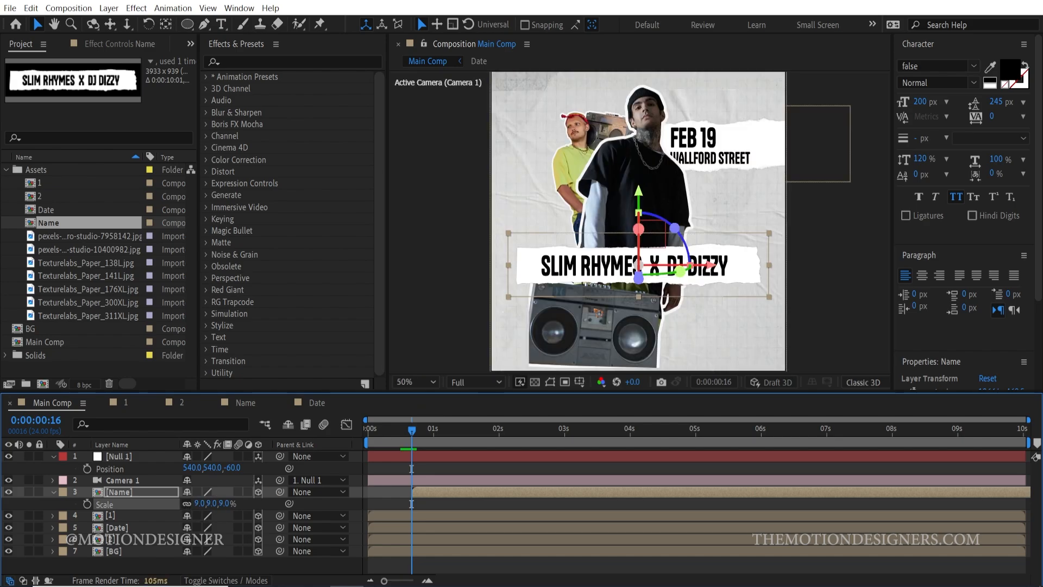
- Tilt the Name label clockwise across the front man's waist and reduce its scale to about 8.3%
key("w")
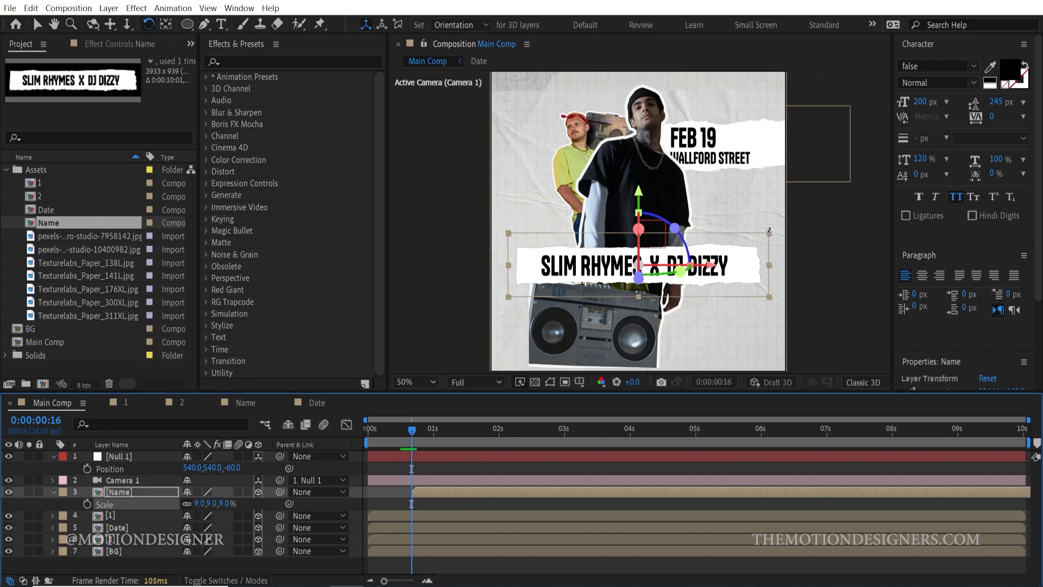
left_click_drag(770, 232, 784, 258)
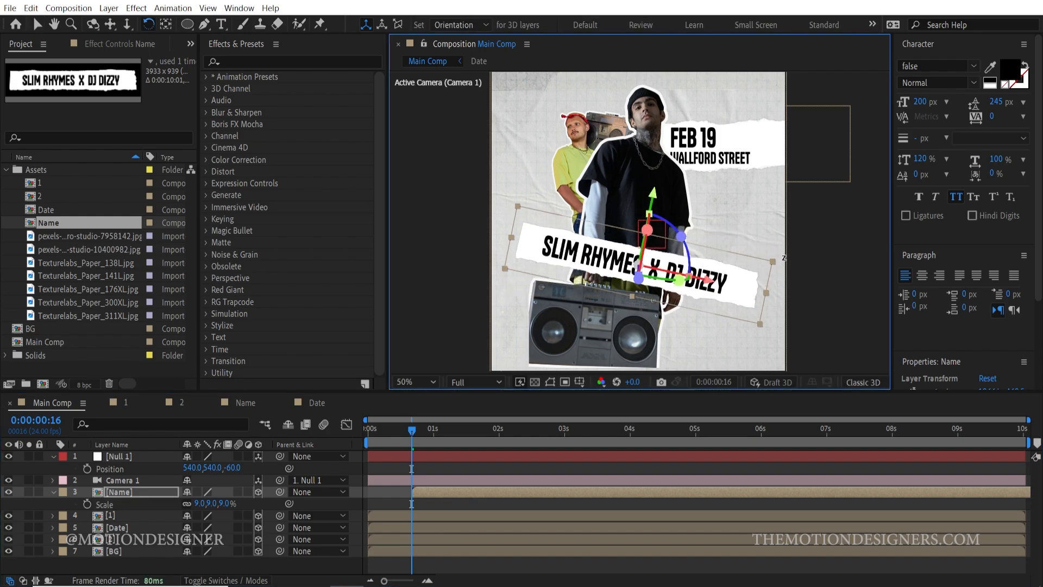
key("v")
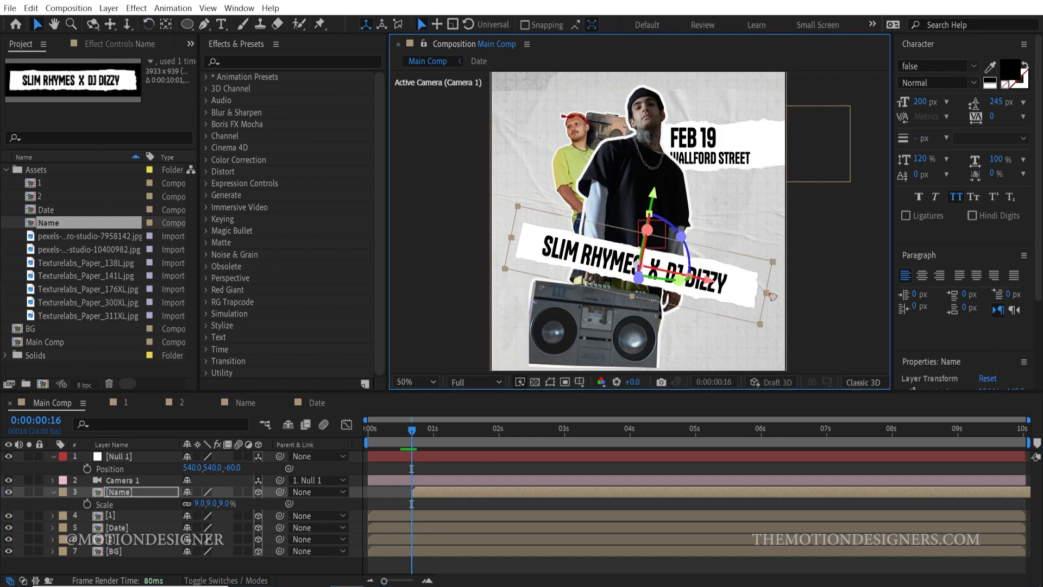
left_click_drag(760, 324, 754, 325)
left_click_drag(728, 289, 721, 290)
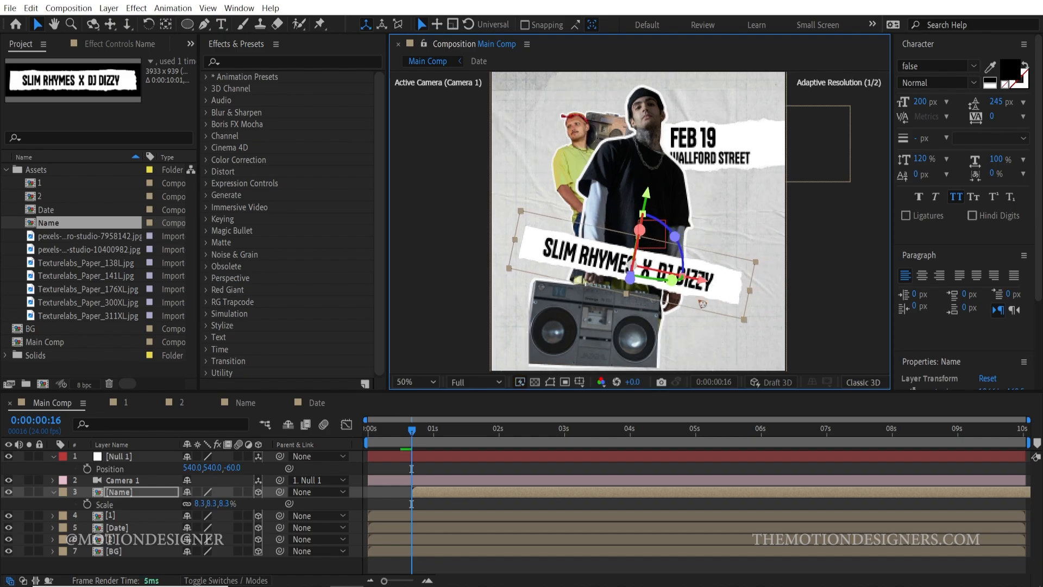
left_click(53, 492)
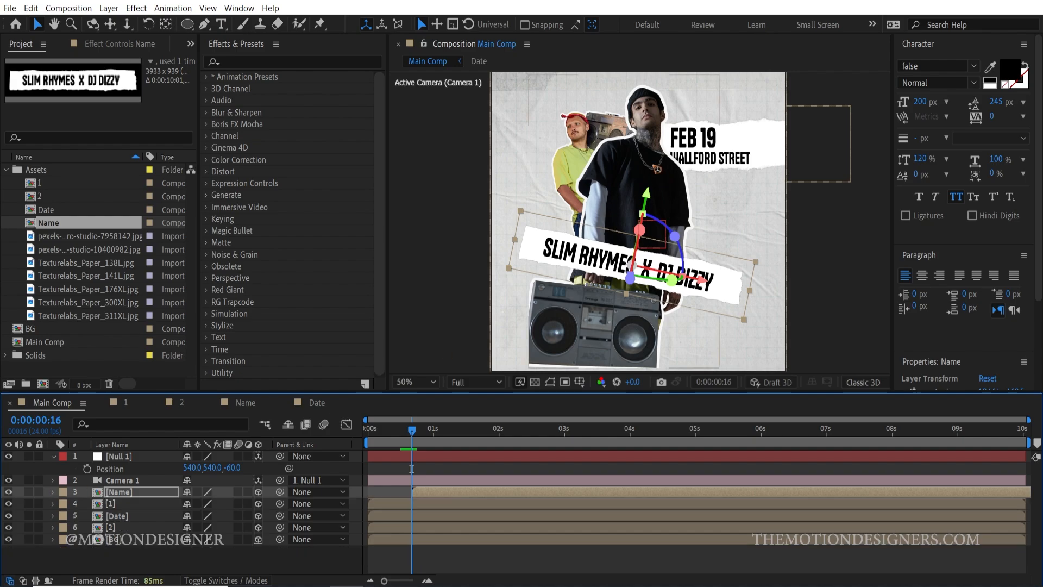
- Shift the cutout layers 1 and 2 together slightly toward the poster's left edge
left_click(125, 506)
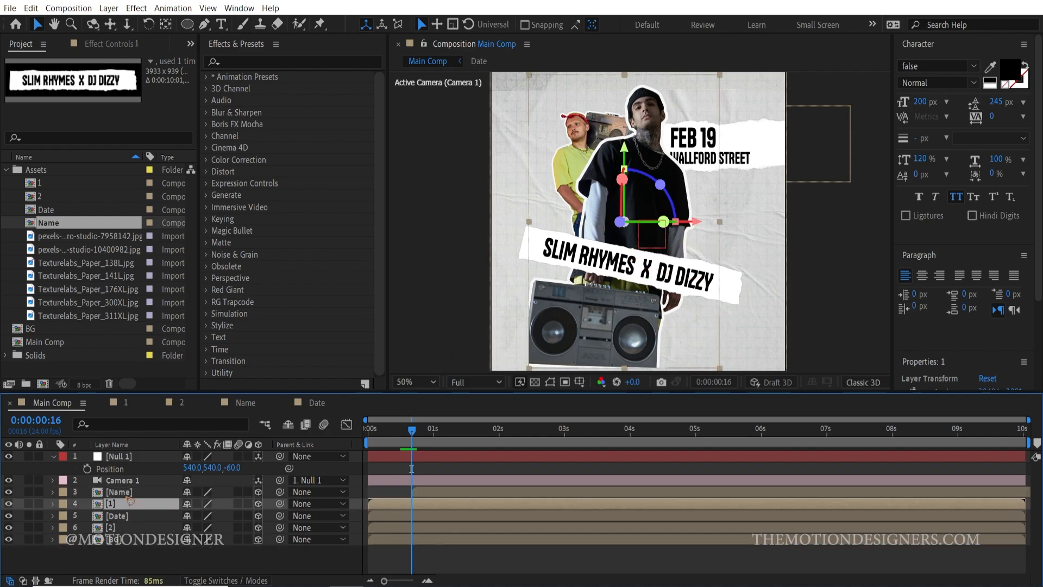
left_click(120, 528, "ctrl")
mouse_move(693, 227)
left_mouse_down()
mouse_move(670, 228)
mouse_move(679, 221)
left_mouse_up()
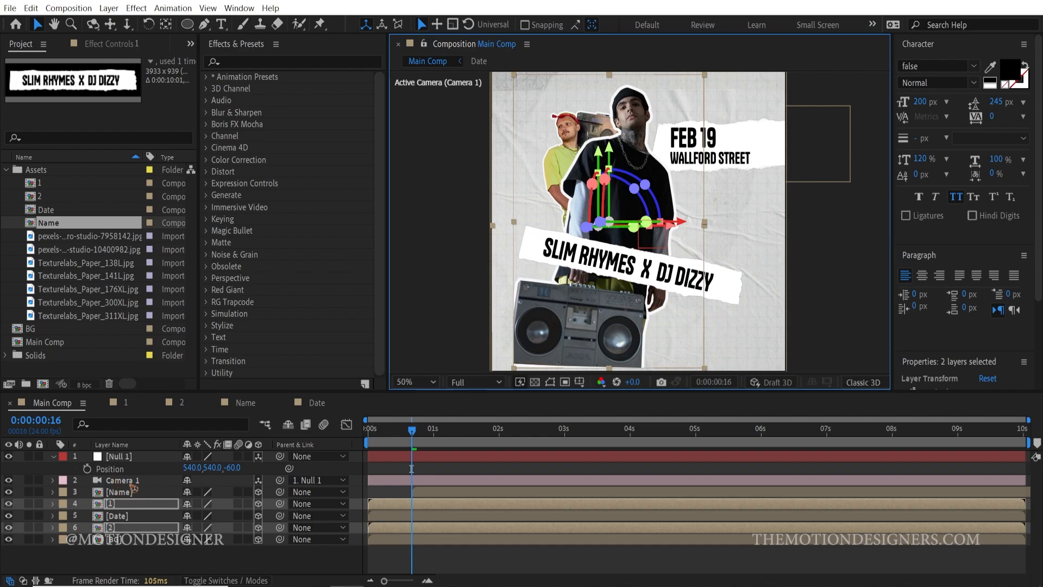
- Shrink the tilted Name label a little further and reposition it just above the boombox
left_click(134, 491)
left_click_drag(726, 280, 715, 284)
left_click_drag(735, 324, 690, 281)
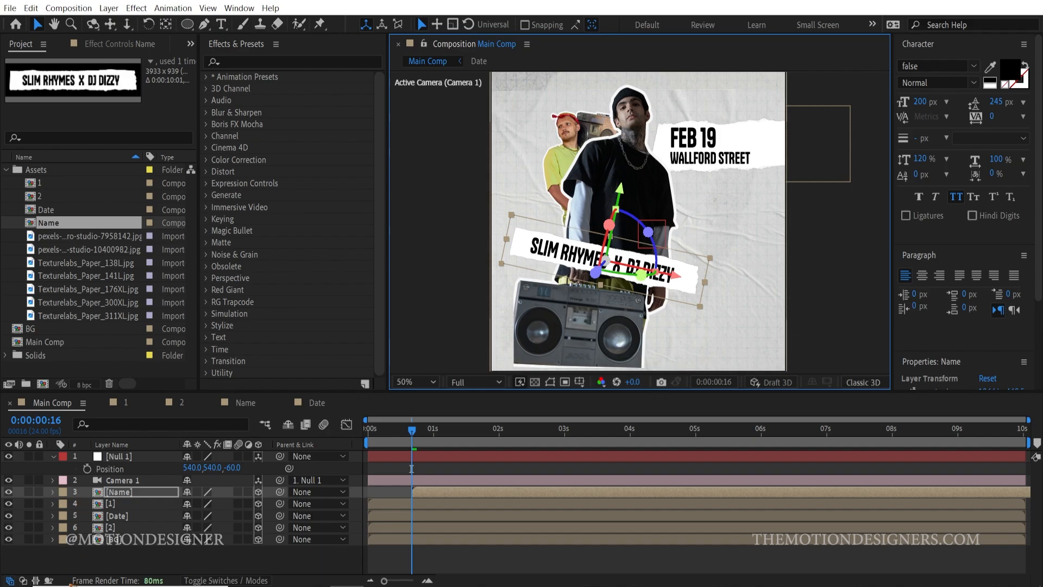
left_click(103, 563)
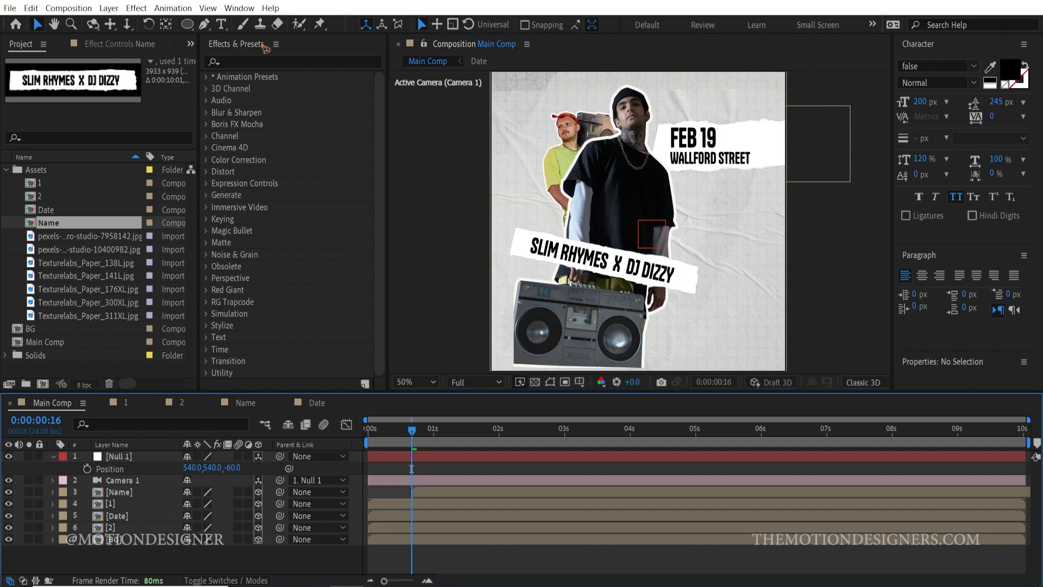
- Add a text layer in Main Comp reading "food", "drink" and "parking" on three separate lines
left_click(221, 25)
left_click(733, 274)
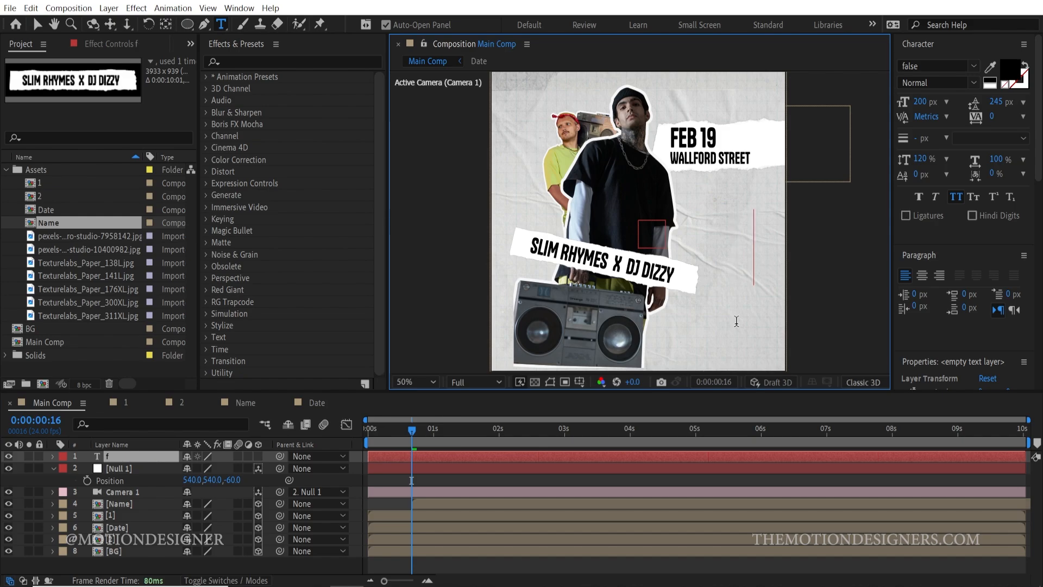
type("food")
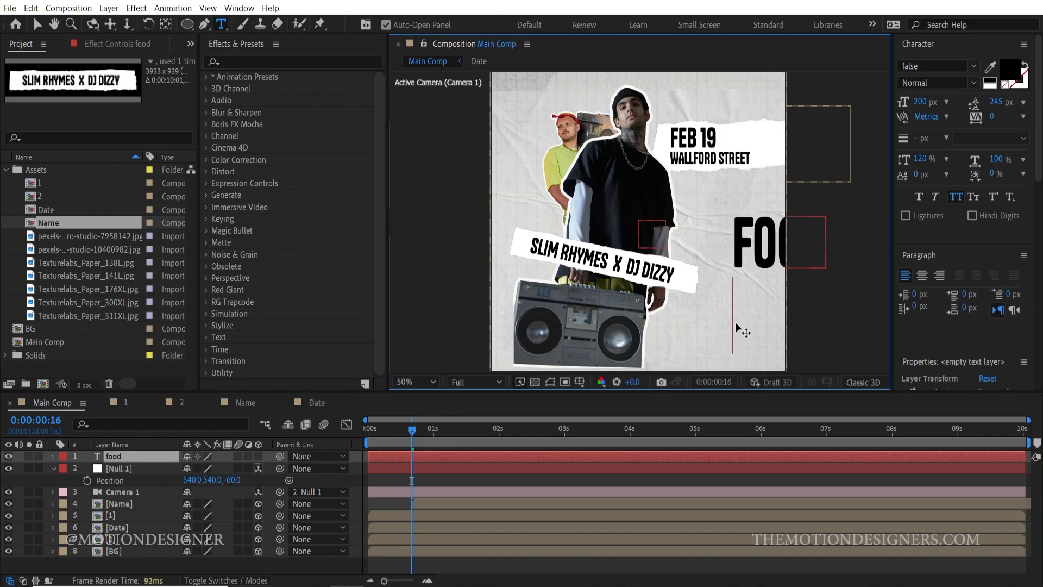
key("Return")
type("drink")
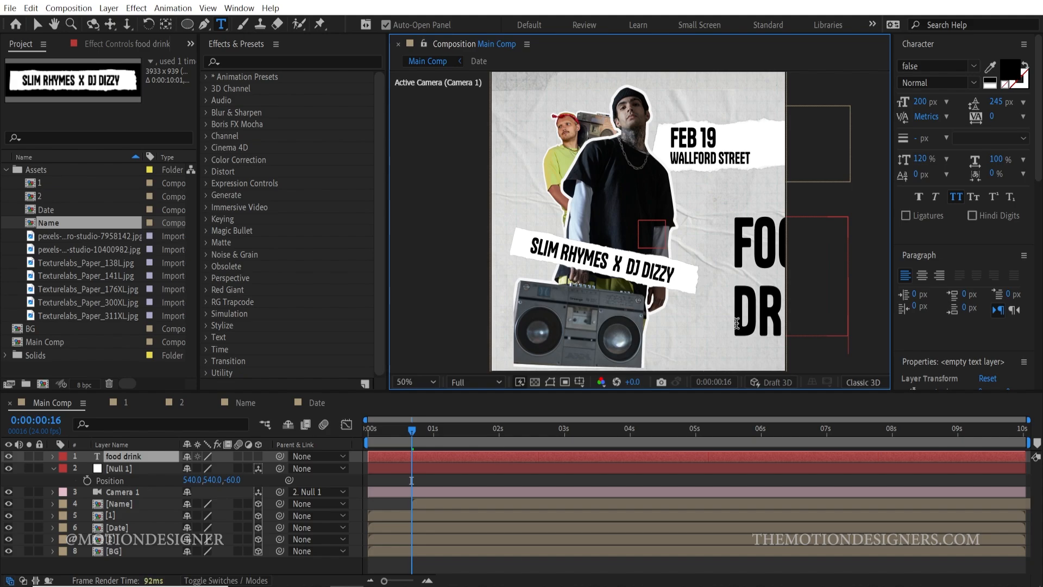
key("Return")
type("parking")
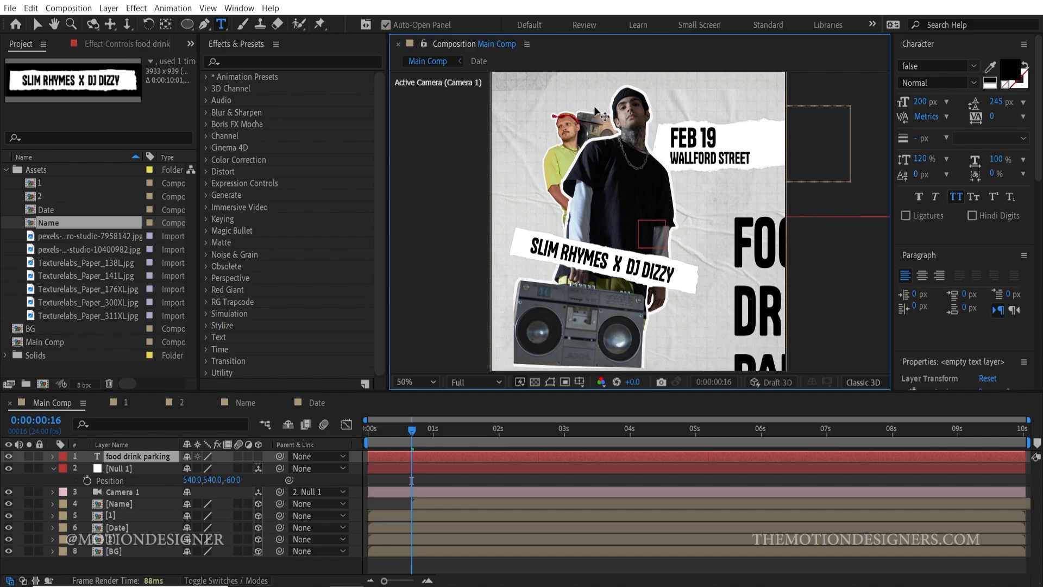
left_click(36, 24)
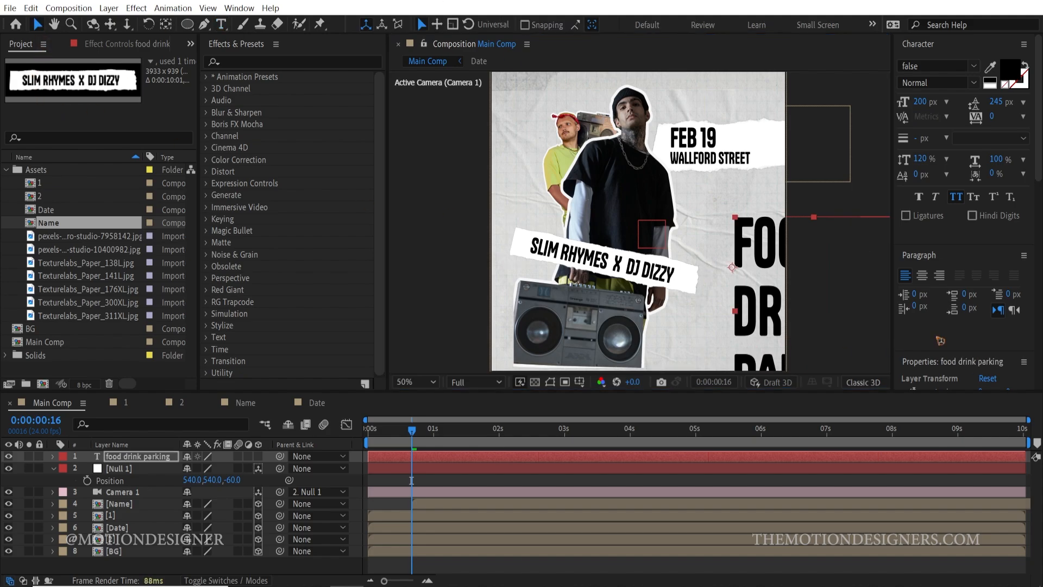
- Right-align the three-line text, set its size to 116 px and leading to 119 px, and place it in the poster's lower right corner
left_click(940, 276)
left_click_drag(931, 163, 899, 166)
key("ctrl+z")
left_click_drag(921, 103, 901, 104)
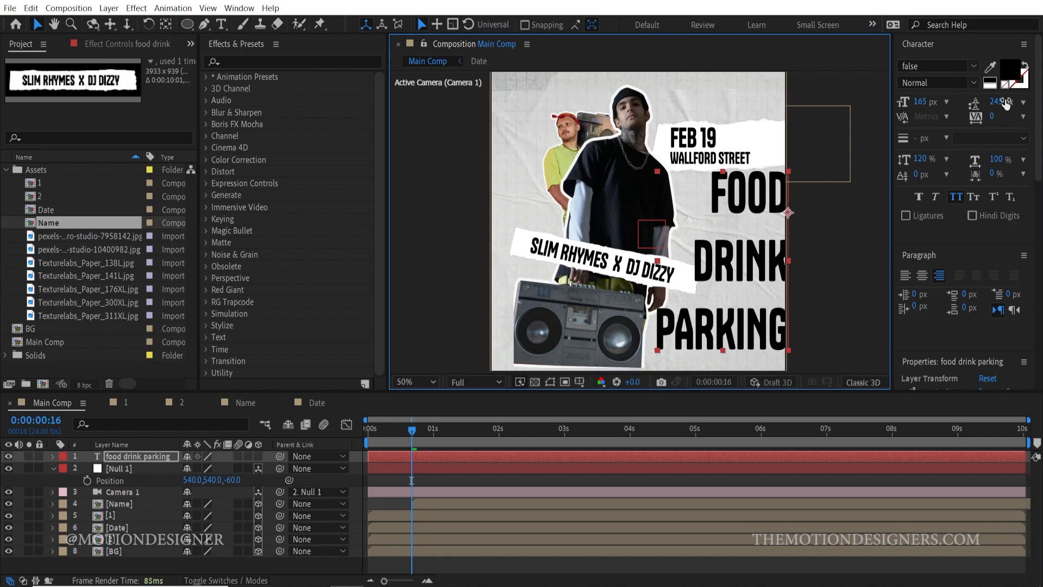
left_click_drag(996, 102, 891, 104)
left_click_drag(1002, 106, 975, 111)
left_click_drag(761, 241, 756, 327)
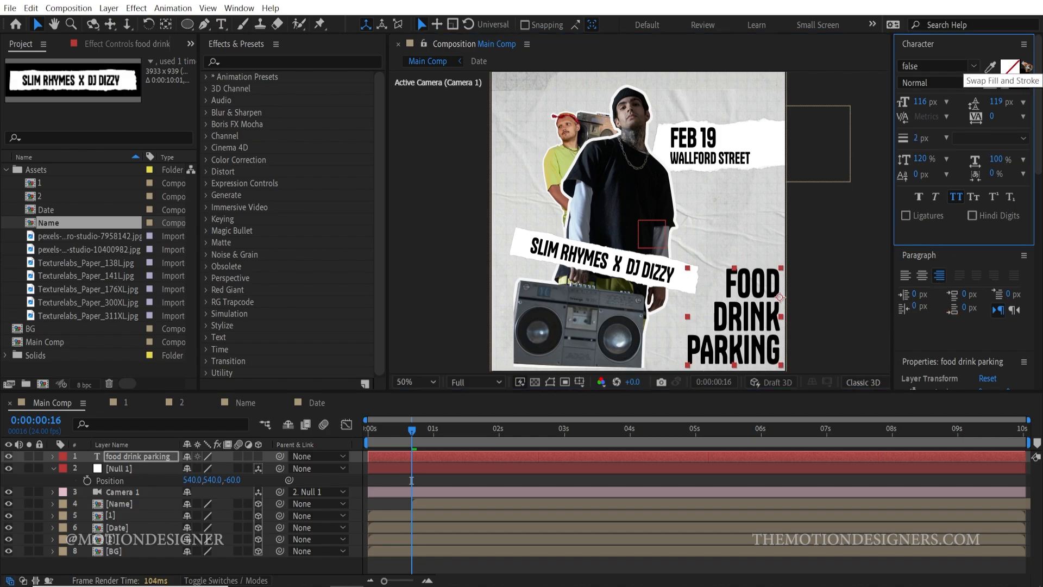
- Swap the text's fill and stroke for an outlined look, nudge it inward from the corner and make it a 3D layer
left_click(1026, 66)
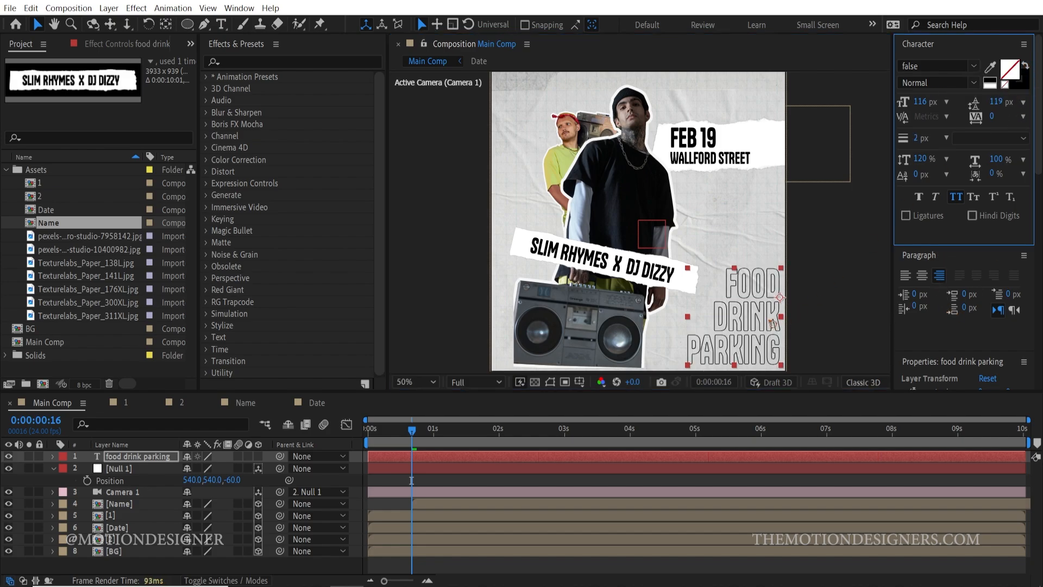
left_click_drag(758, 325, 750, 316)
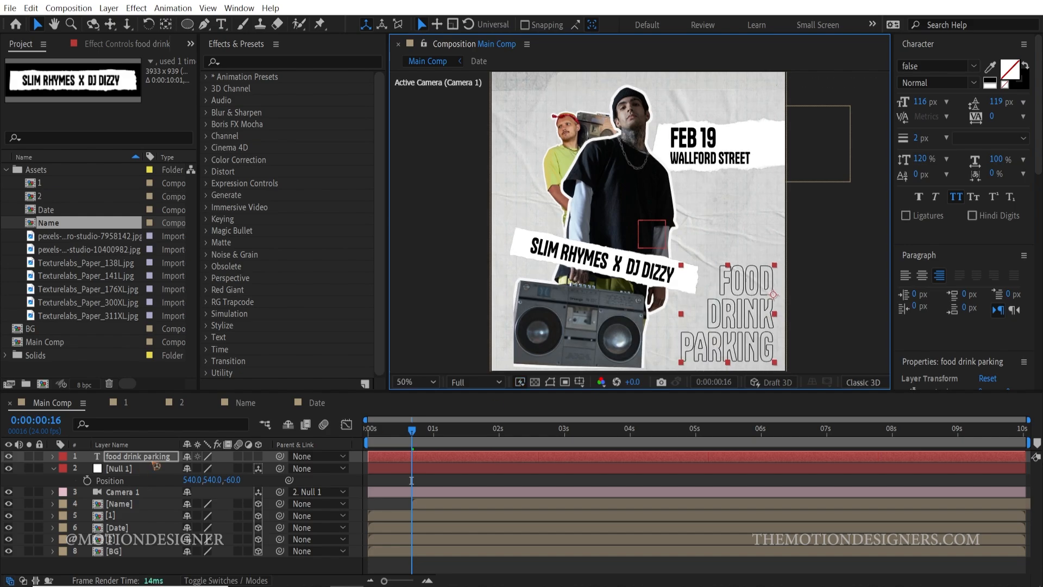
left_click(259, 456)
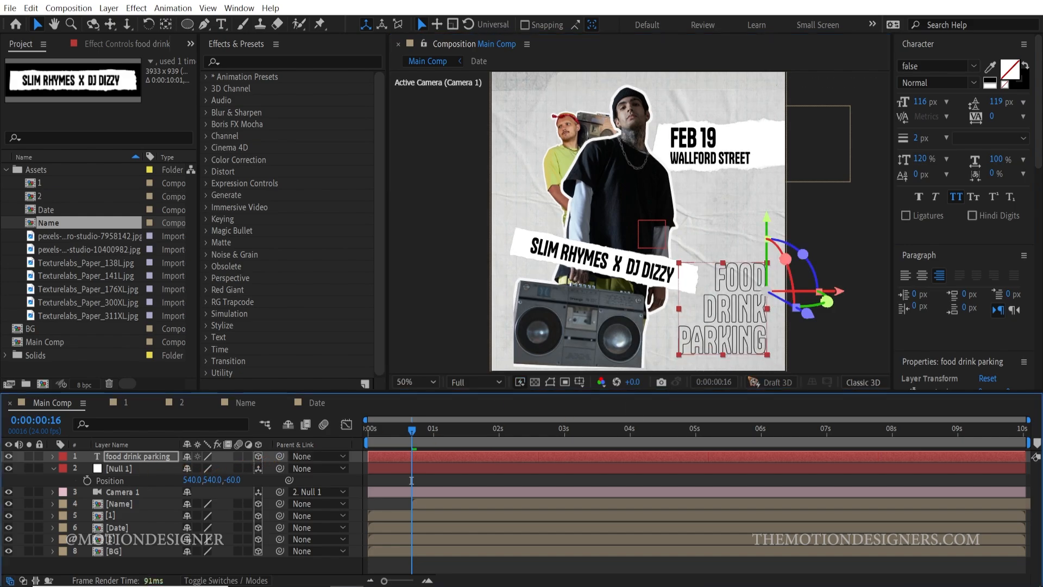
- Reduce the outlined text to 93 px with 100 px leading and reposition it in the poster's lower right corner
left_click_drag(824, 325, 852, 344)
left_click_drag(927, 104, 915, 111)
left_click_drag(753, 336, 739, 324)
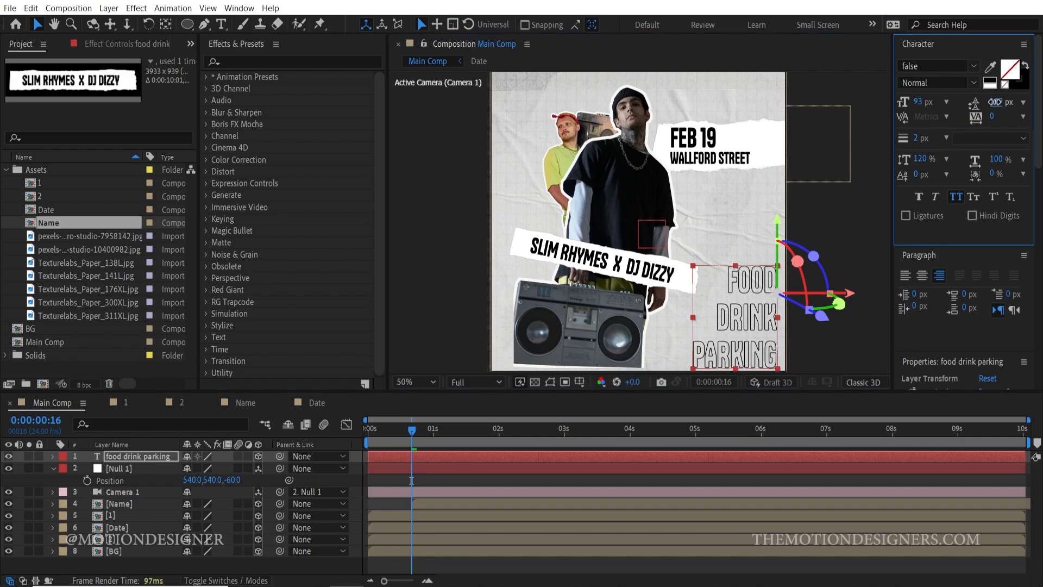
left_click_drag(995, 102, 966, 118)
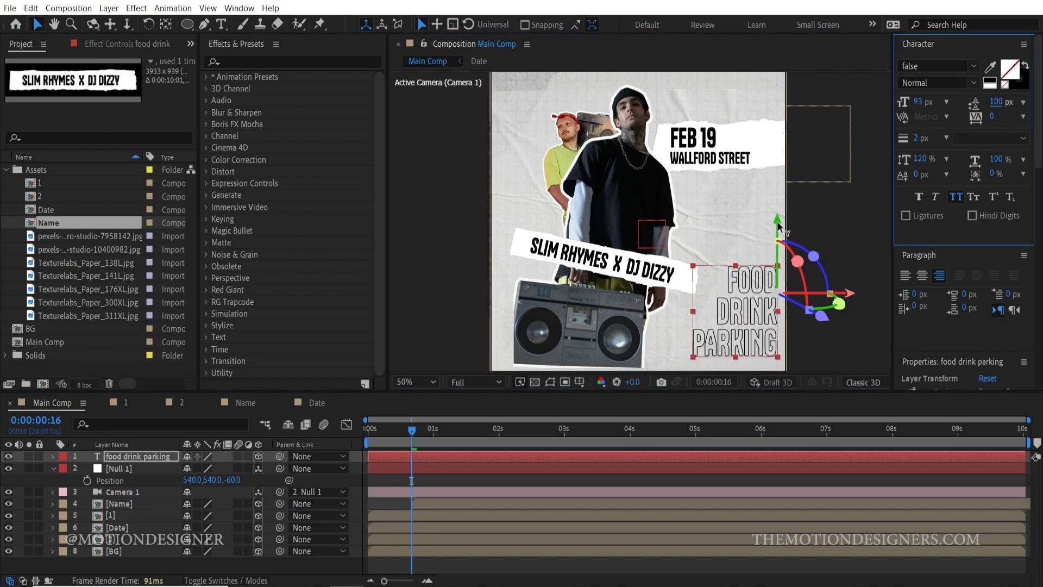
- Nudge the outlined text lower, duplicate its layer, and place the copy directly above the original
left_click_drag(777, 220, 777, 232)
left_click_drag(861, 270, 836, 267)
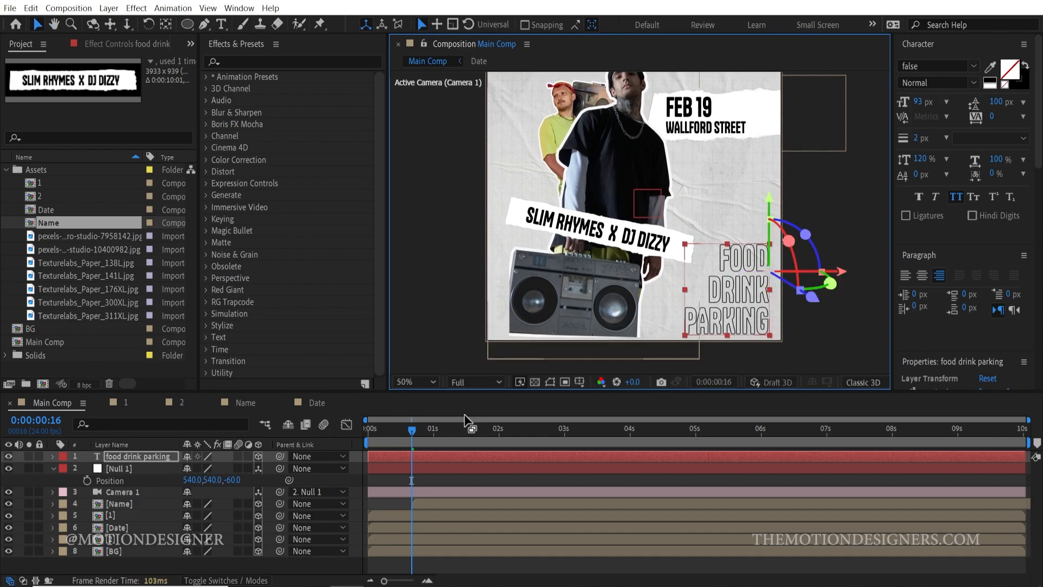
left_click(130, 458)
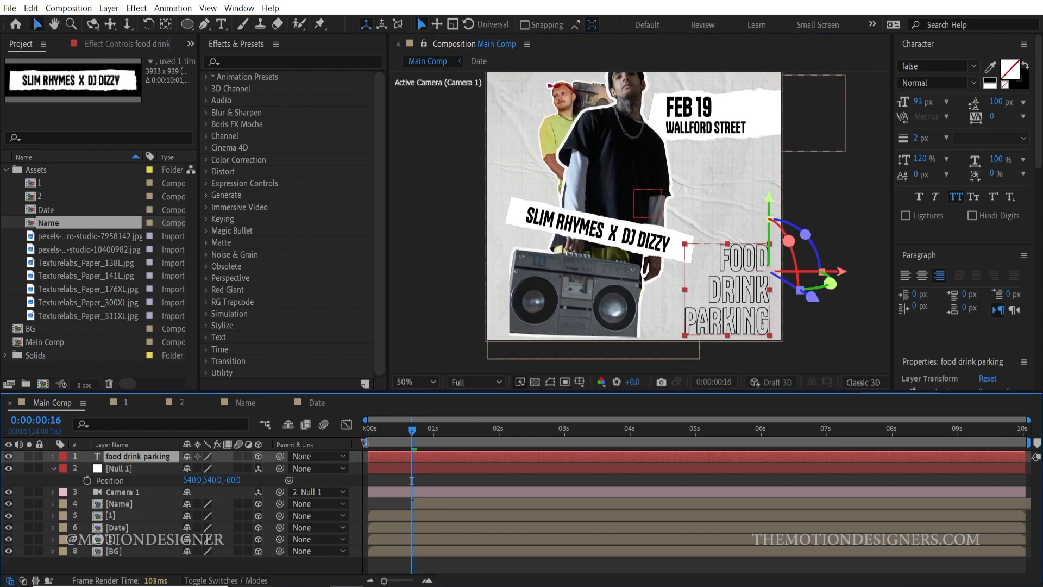
key("ctrl+d")
left_click(743, 247)
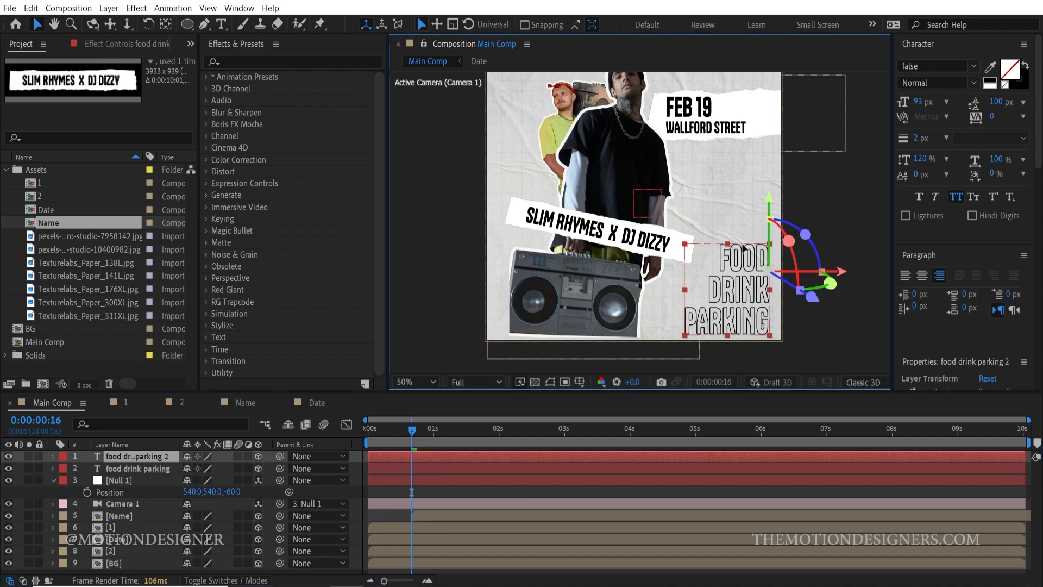
left_click_drag(743, 248, 749, 154)
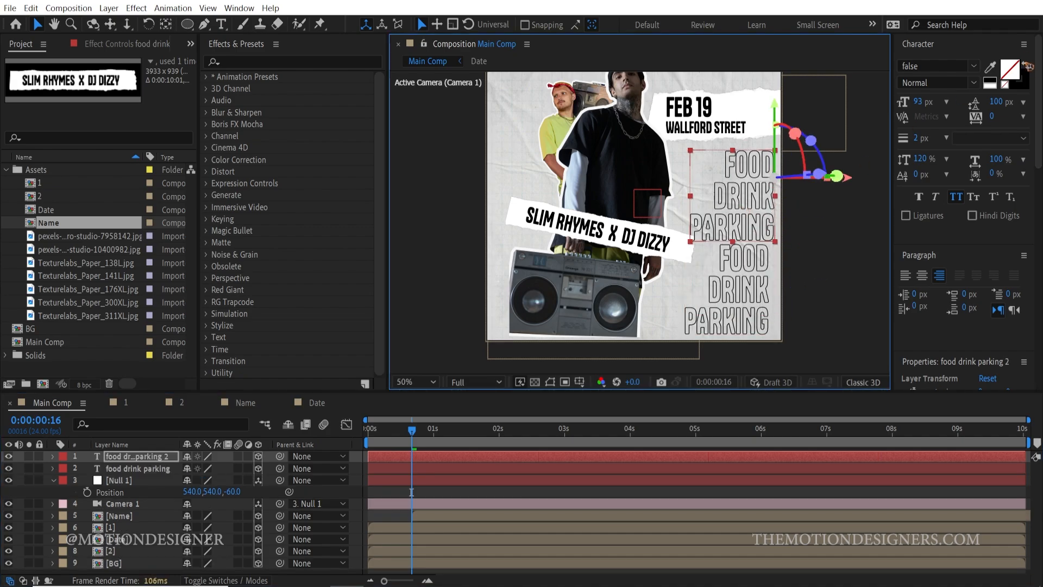
- Swap the duplicate's fill and stroke for solid black text and replace its wording with "entry" and "$15" on two lines
left_click(1026, 65)
double_click(740, 205)
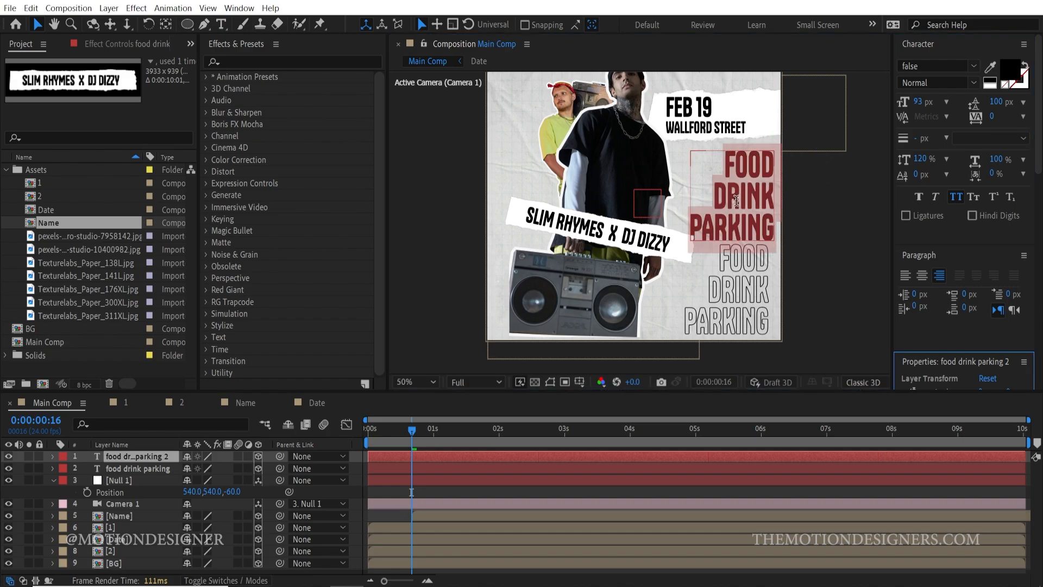
type("entry ")
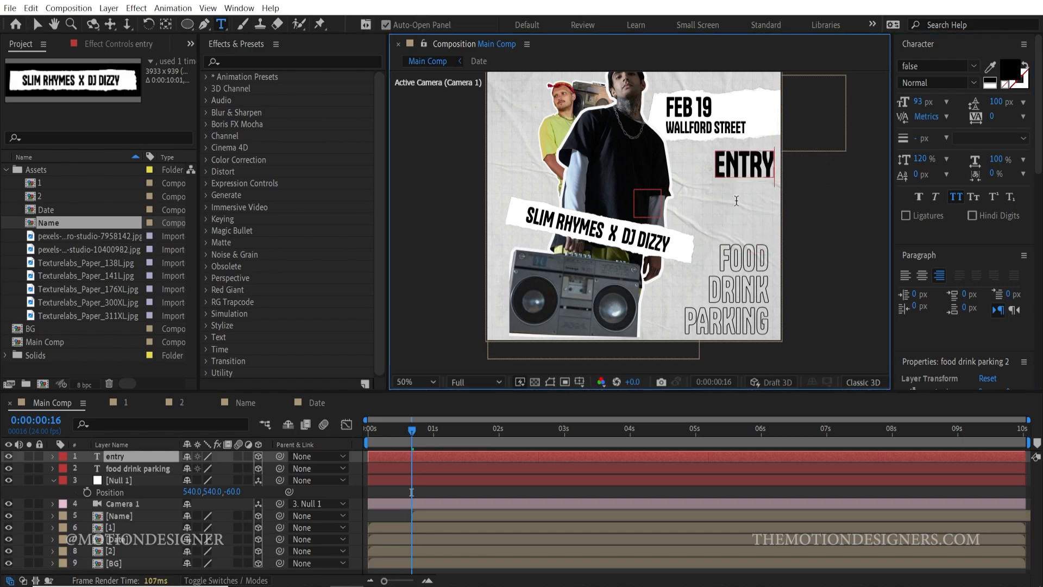
type("$15")
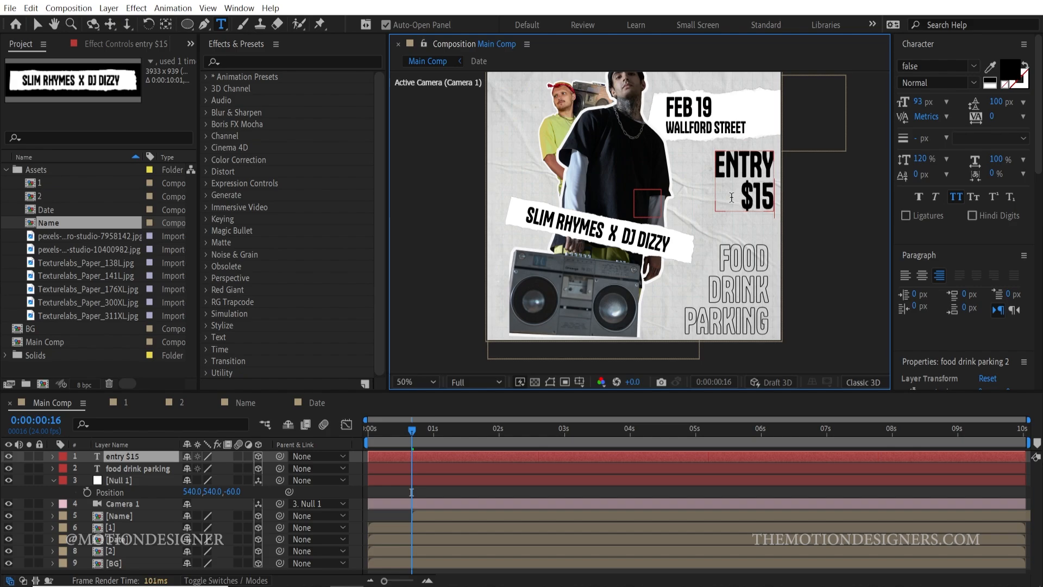
left_click(35, 24)
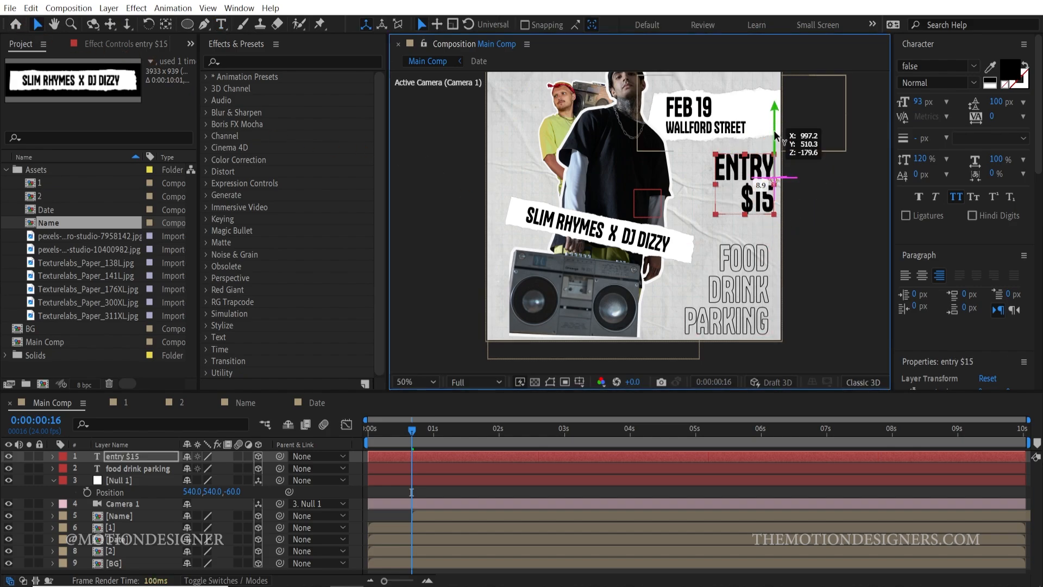
- Move the ENTRY $15 text down to sit just above FOOD and align its right edge with the outlined text
left_click_drag(776, 136, 776, 146)
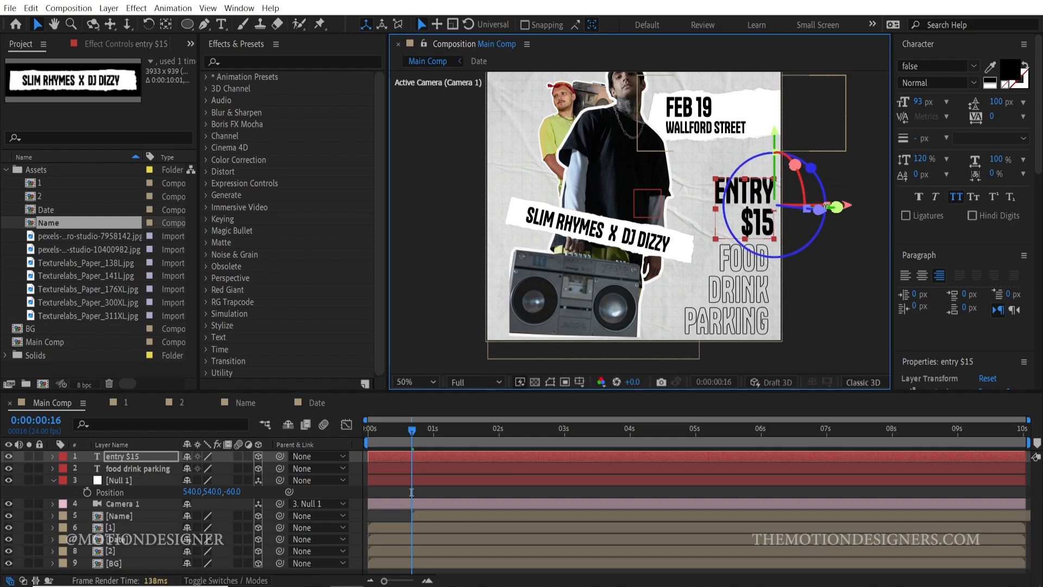
left_click_drag(848, 204, 843, 203)
key("ctrl+shift+a")
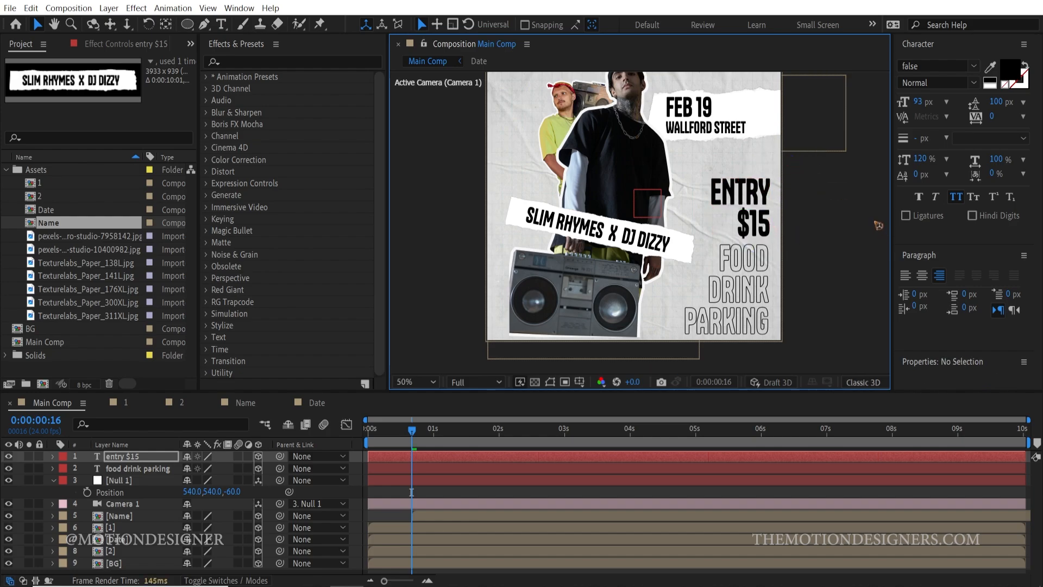
- Give layer 1's Position an expression with posterizeTime(12) and wiggle(2,5), and preview the motion from the start
left_click(53, 481)
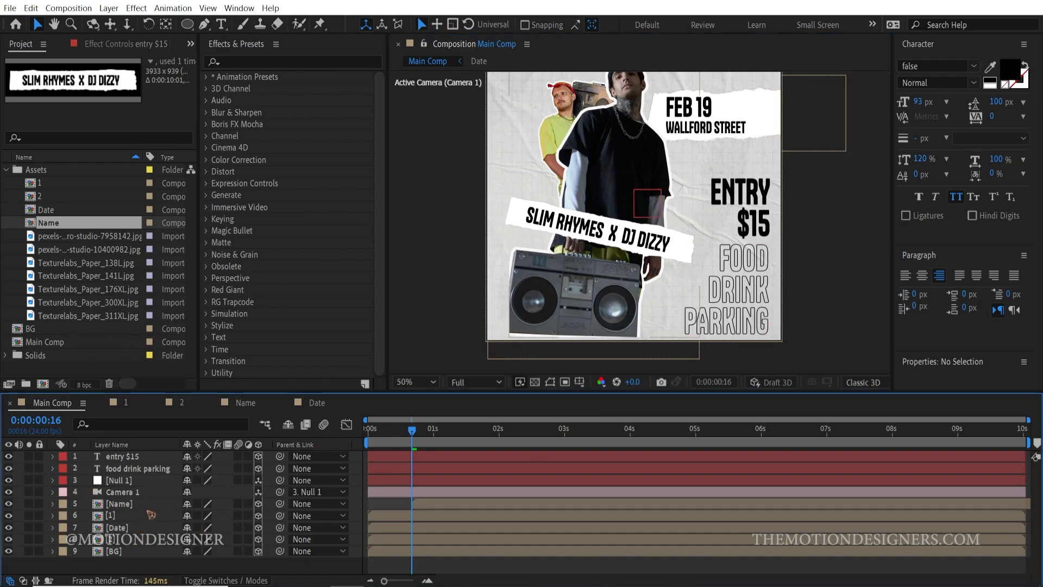
left_click(124, 516)
left_click_drag(570, 223, 542, 259)
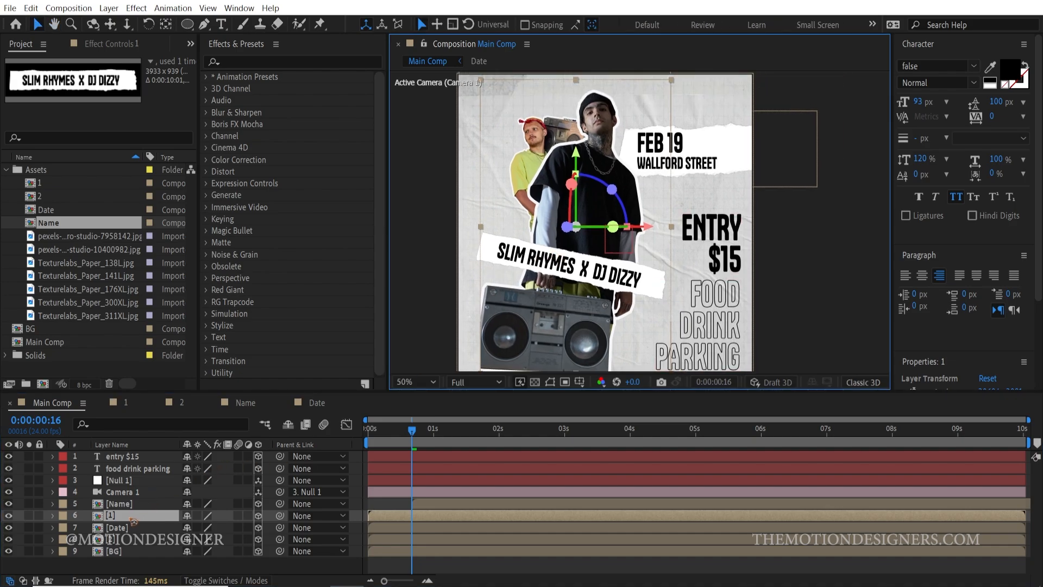
key("p")
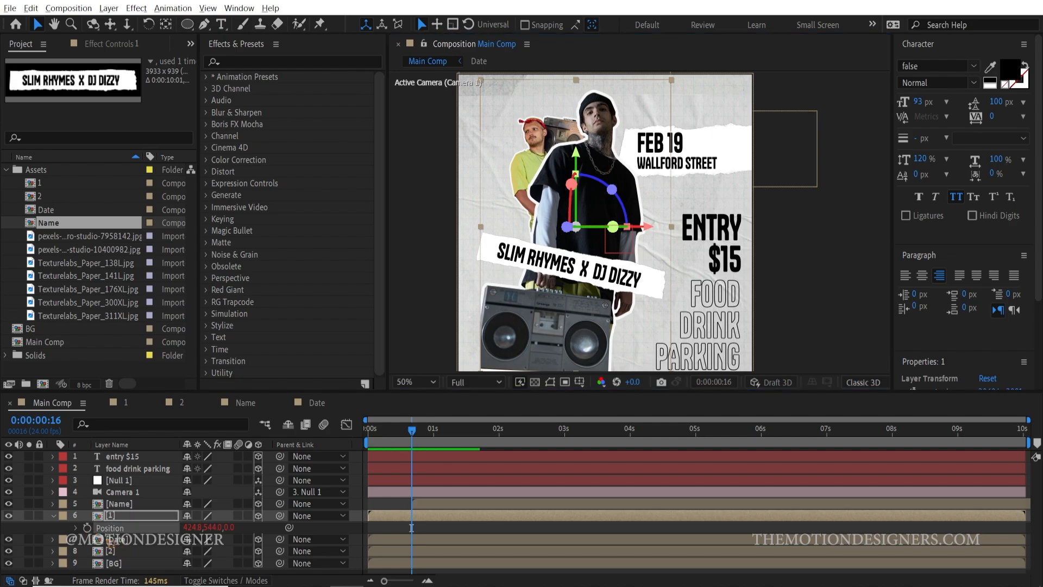
left_click(87, 528, "alt")
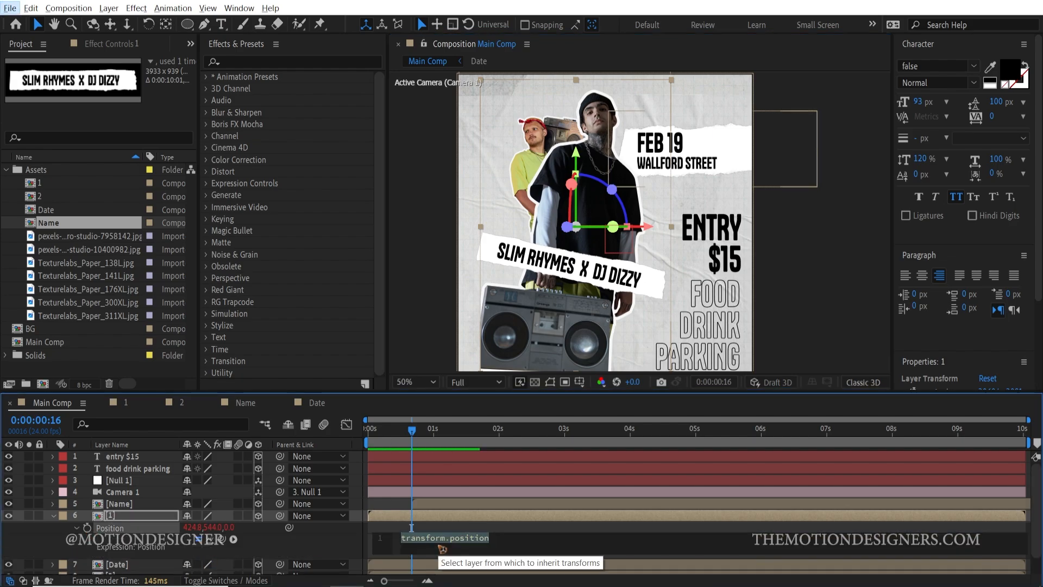
type("post")
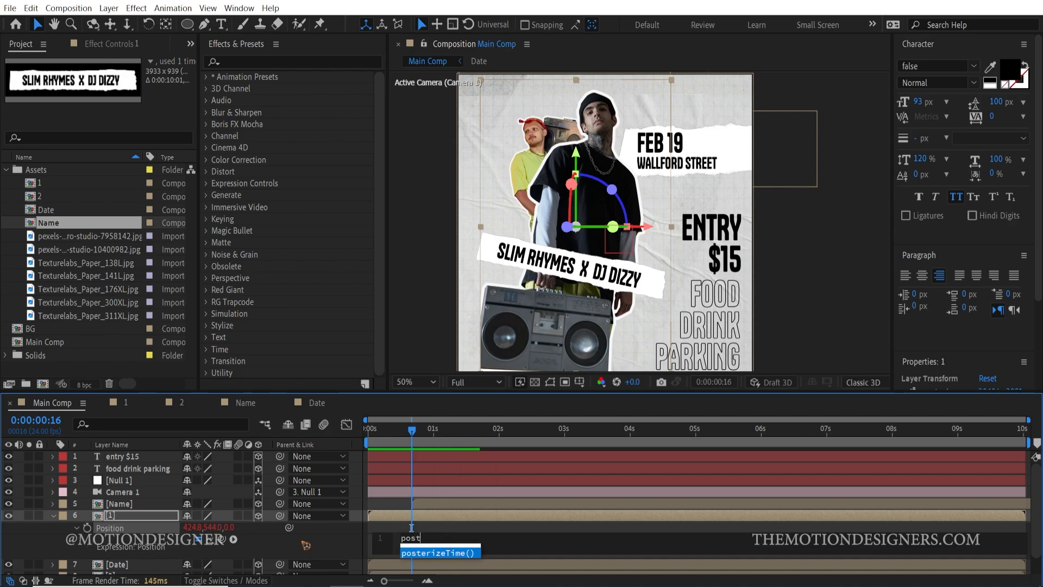
key("Return")
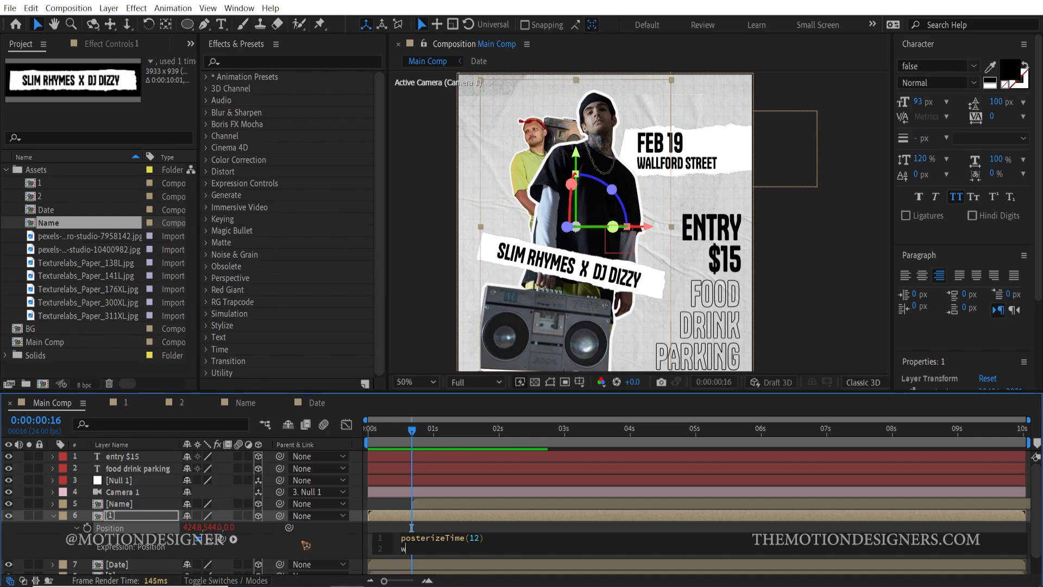
type("iggle")
key("Return")
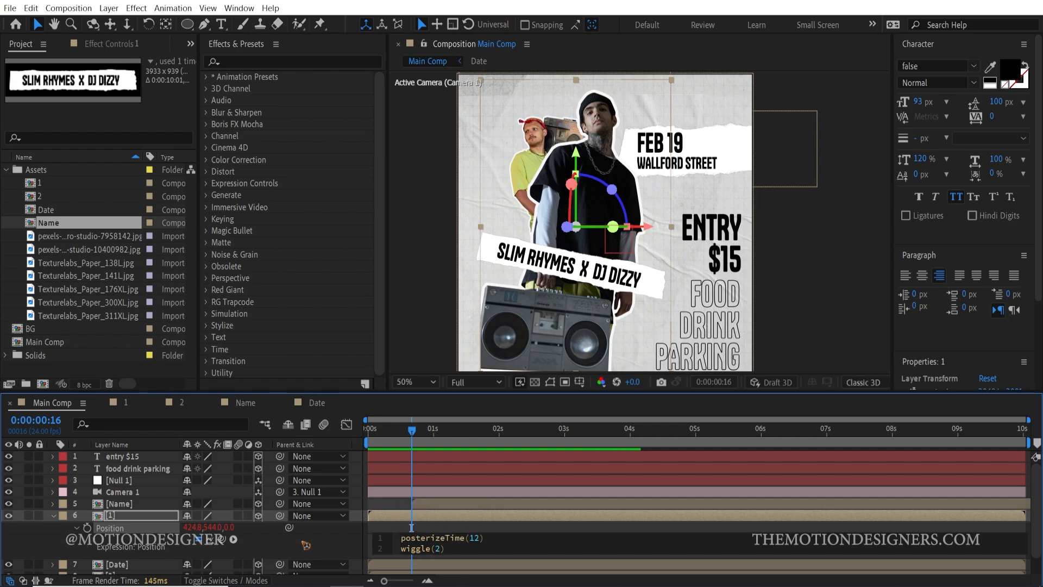
left_click(553, 506)
left_click_drag(389, 433, 253, 491)
key("space")
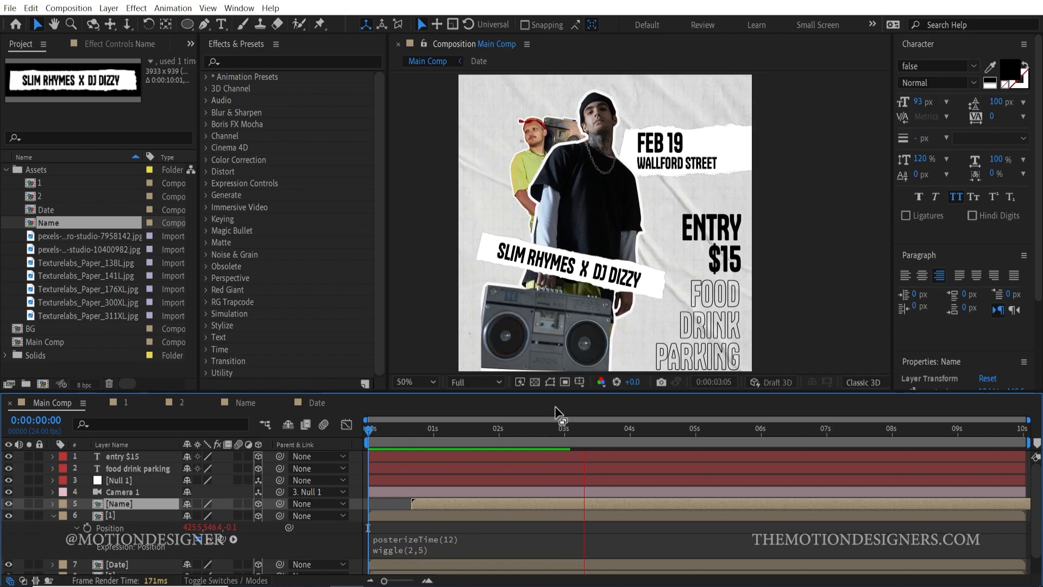
key("space")
- Copy layer 1's expression to layer 2's Position, with posterizeTime(12) and wiggle(2,5), and preview the motion
left_click(449, 554)
left_click_drag(454, 555, 386, 530)
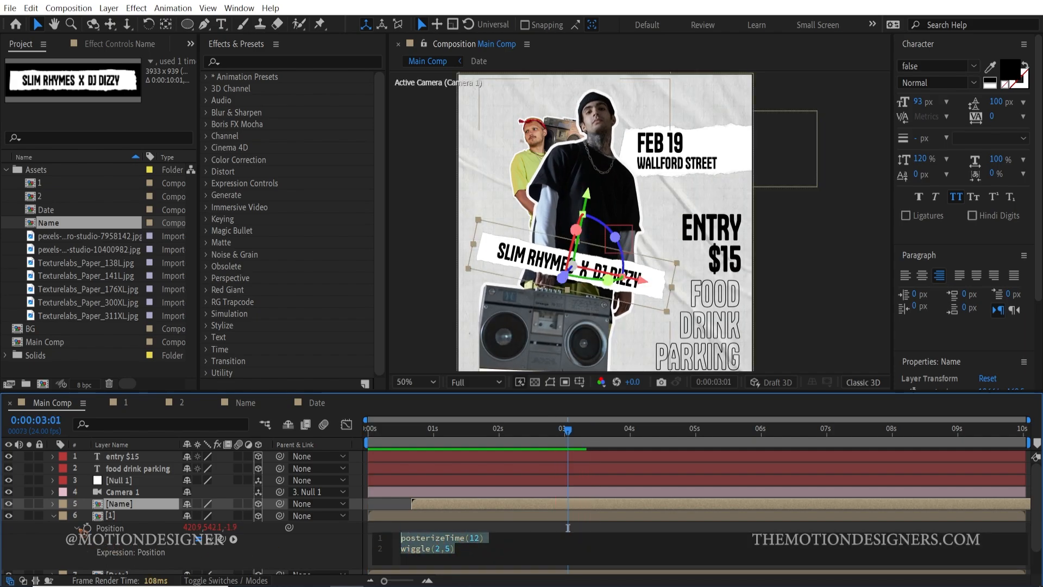
left_click(60, 523)
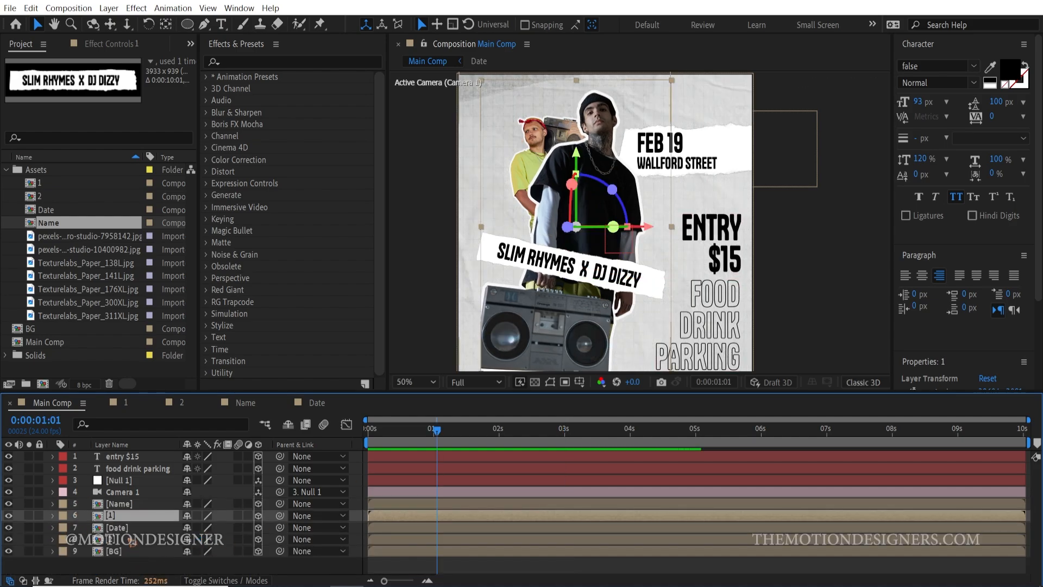
left_click(131, 540)
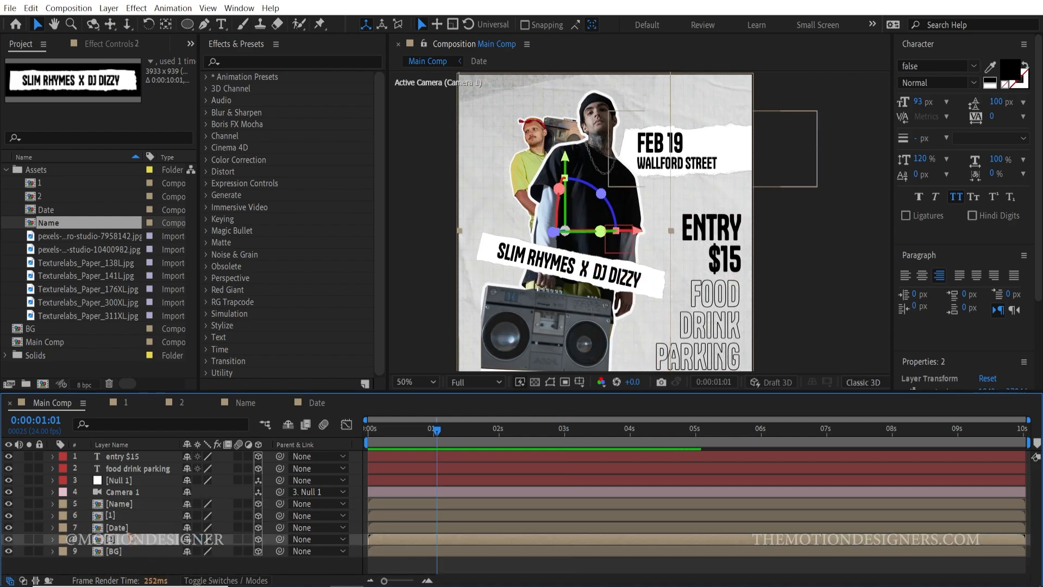
key("p")
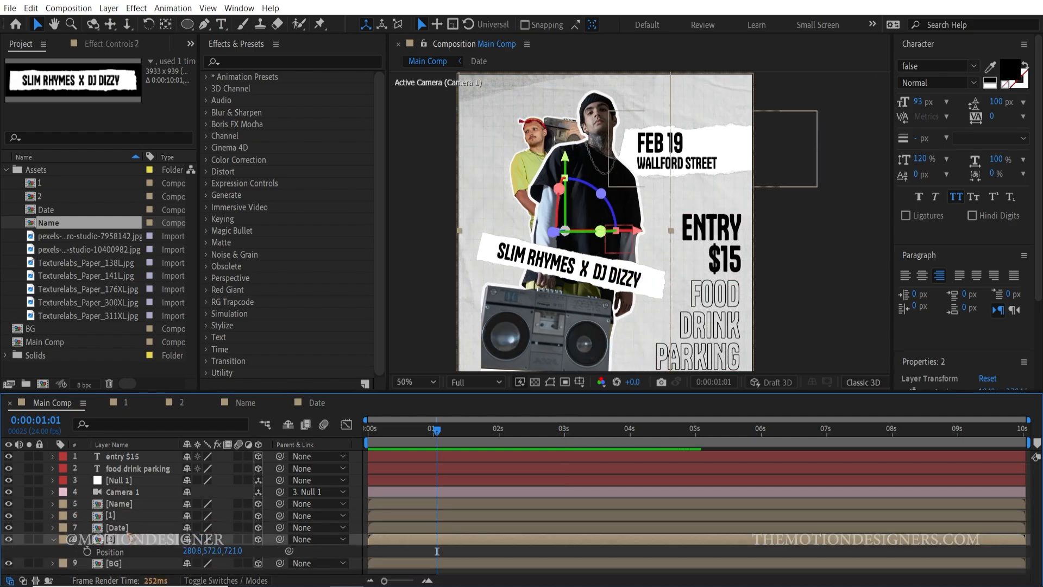
left_click(87, 551)
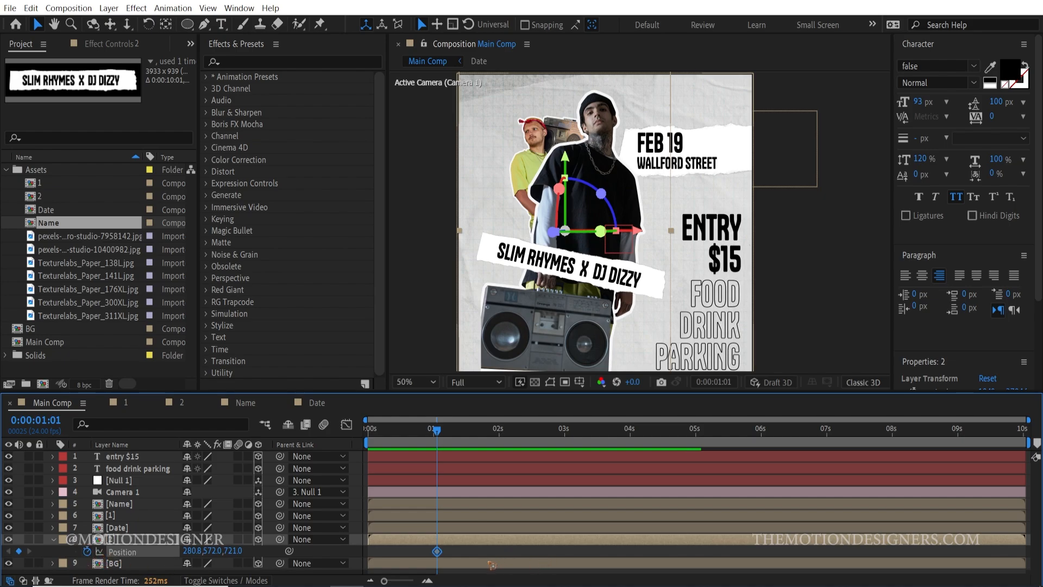
key("alt+shift+equal")
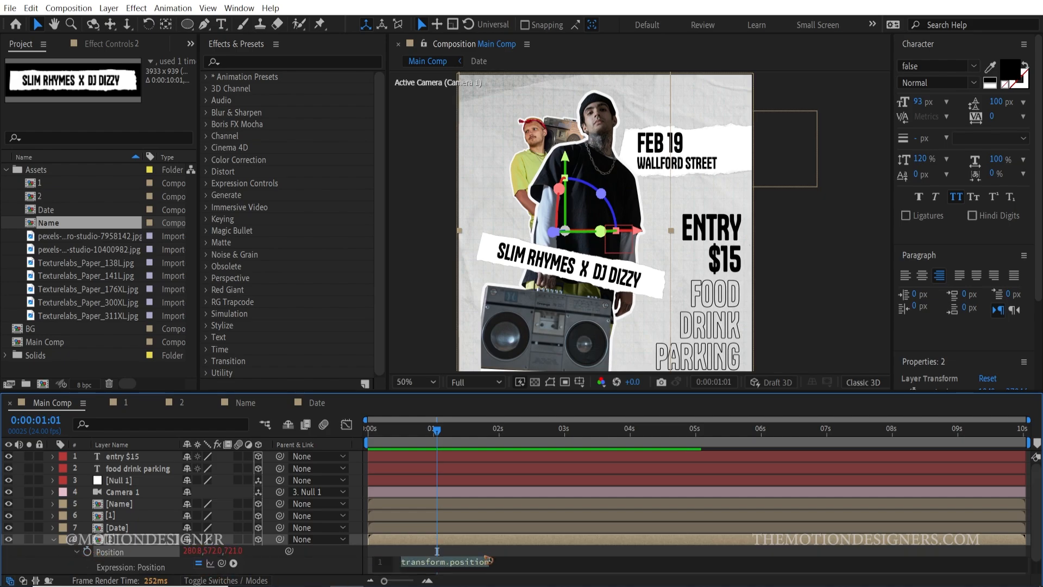
type("wiggle(2,5)")
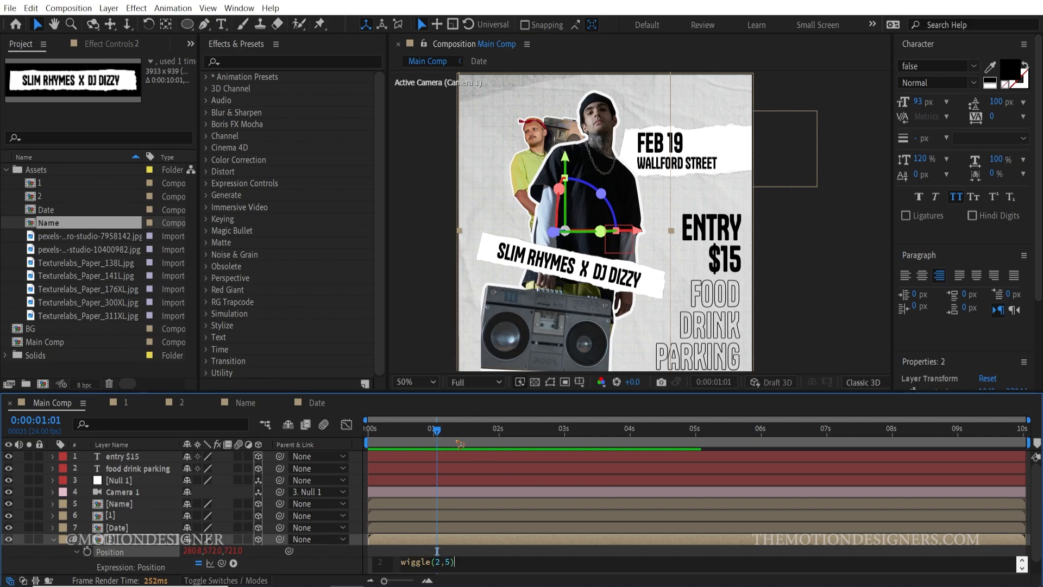
left_click_drag(458, 441, 367, 442)
key("space")
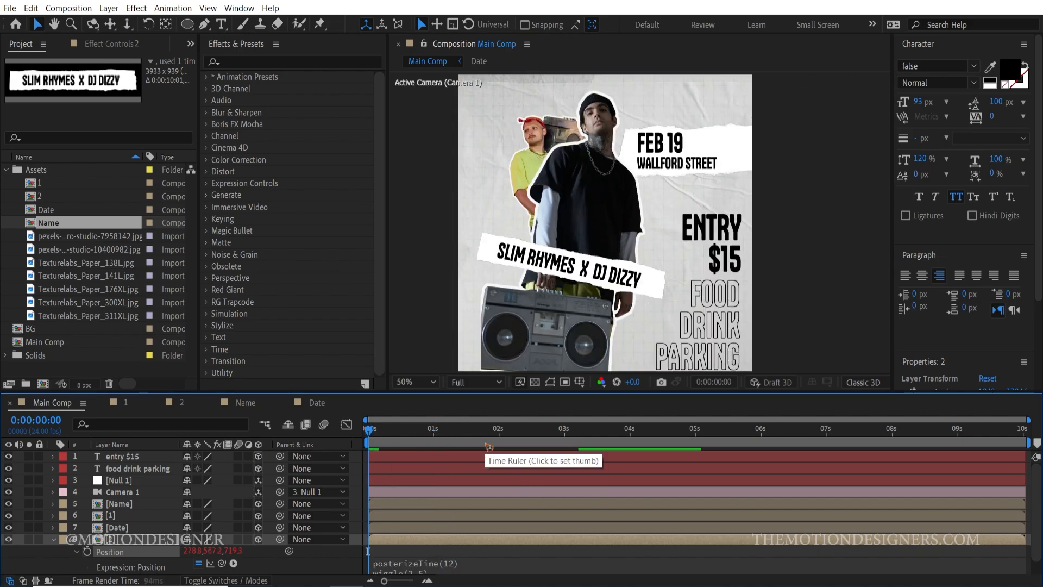
key("space")
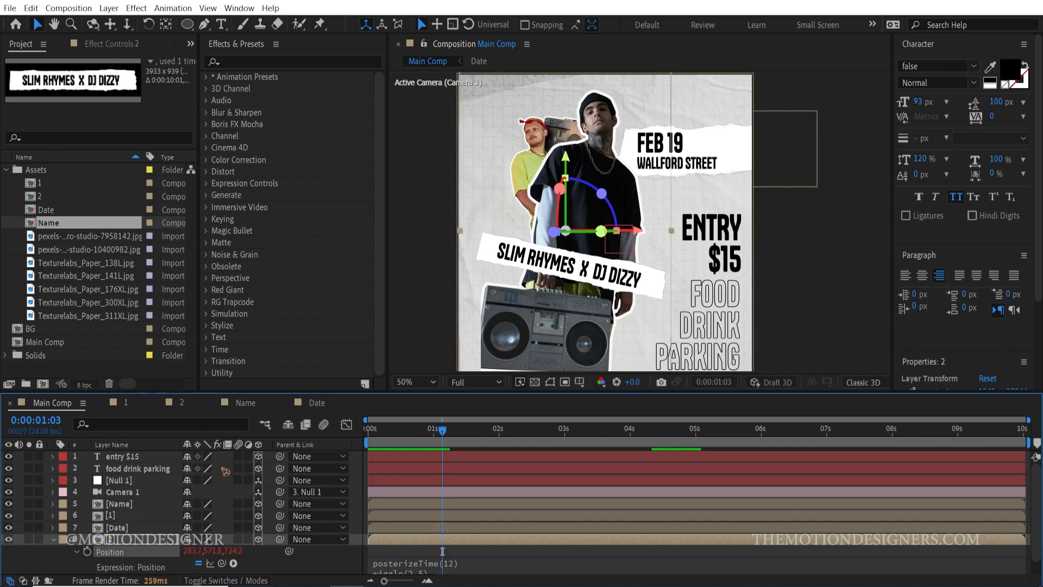
left_click(54, 540)
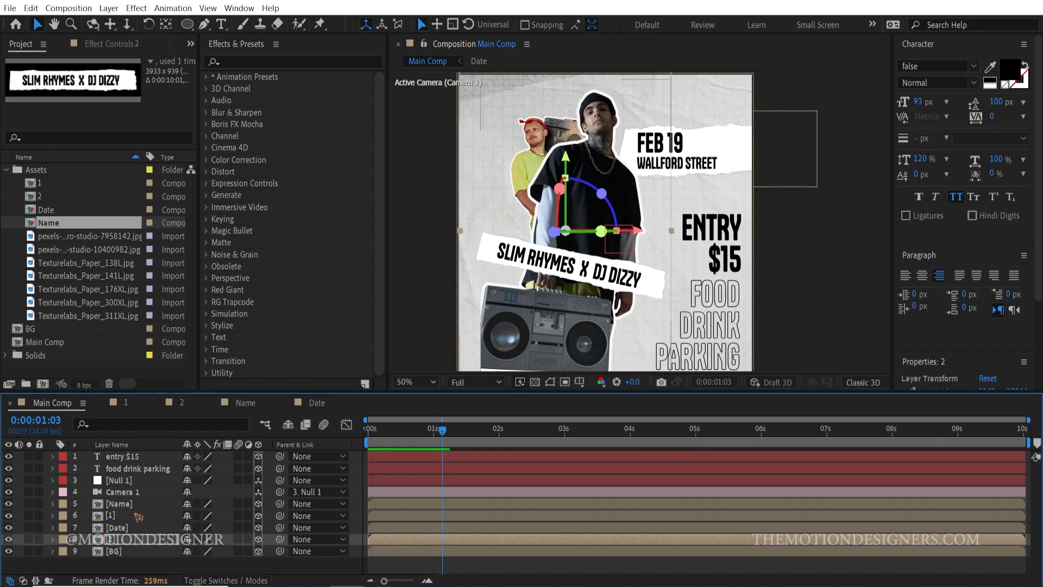
- Spread the cutouts by shifting layer 1 right and layer 2 left, and slightly nudge the SLIM RHYMES X DJ DIZZY label
left_click(139, 515)
left_click_drag(646, 227, 621, 237)
left_click(621, 241)
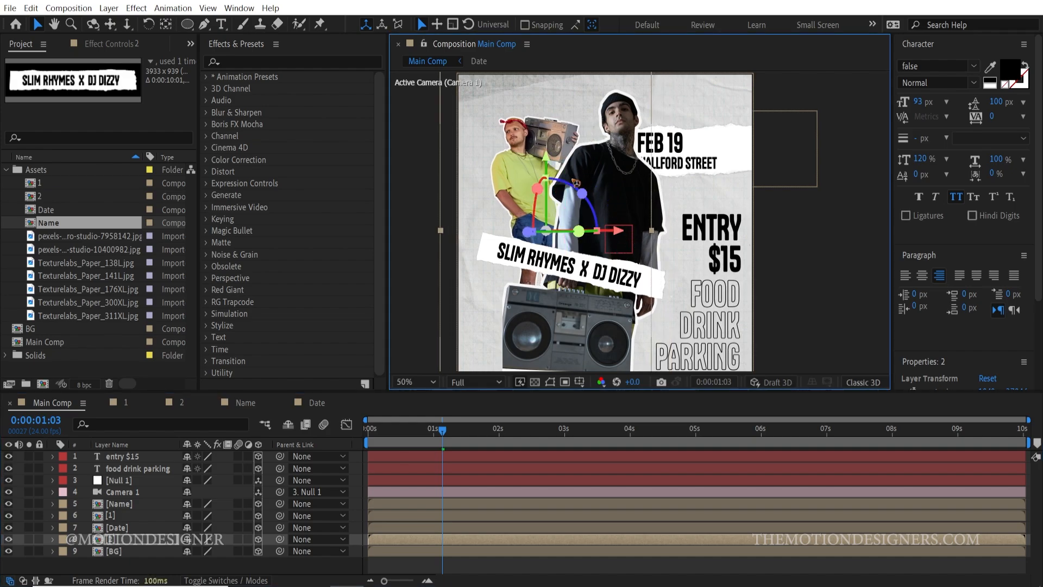
left_click_drag(570, 263, 572, 261)
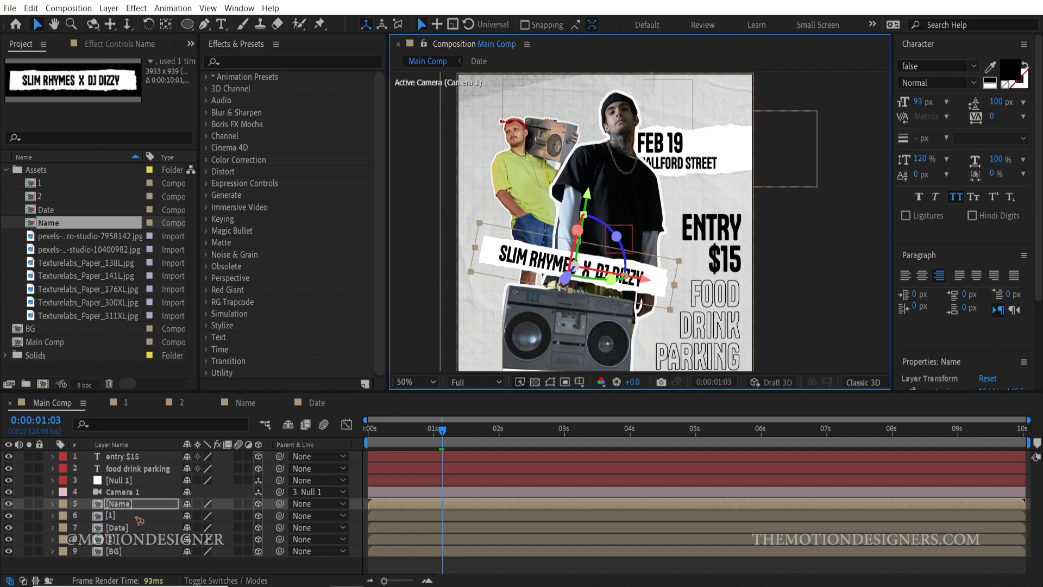
- Move the Null 1 and Camera 1 layers together to the top of the layer stack
left_click(131, 480)
left_click(126, 491, "ctrl")
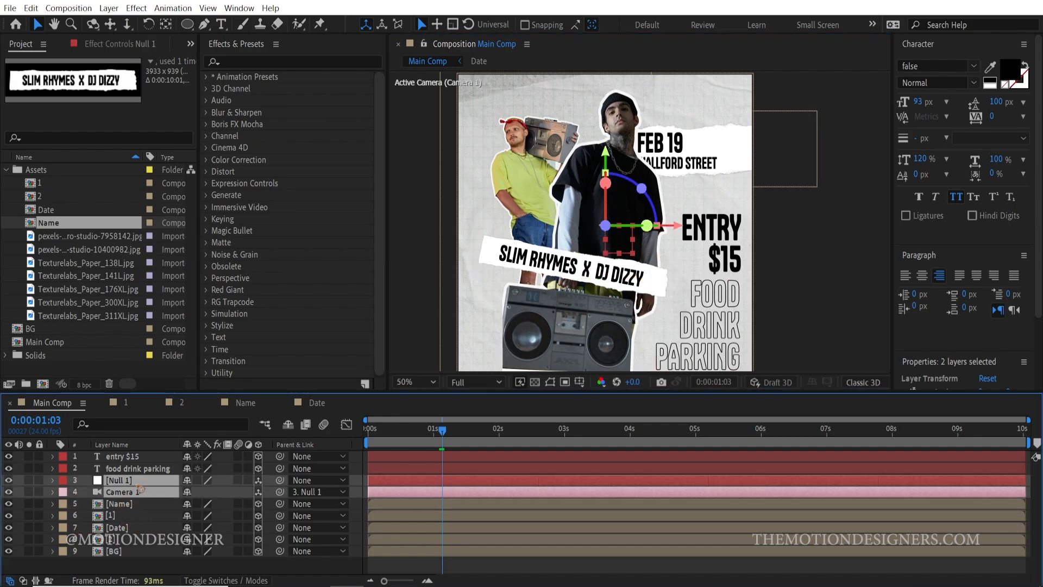
left_click_drag(128, 488, 137, 456)
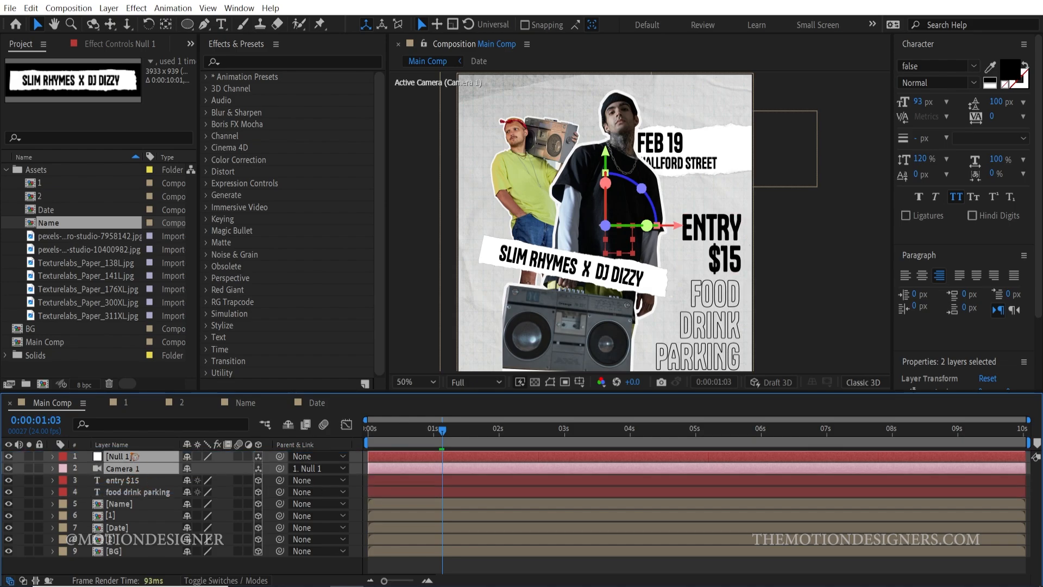
- Add a Position keyframe to Null 1 at the 1-second mark
left_click_drag(410, 430, 367, 431)
left_click(138, 458)
key("p")
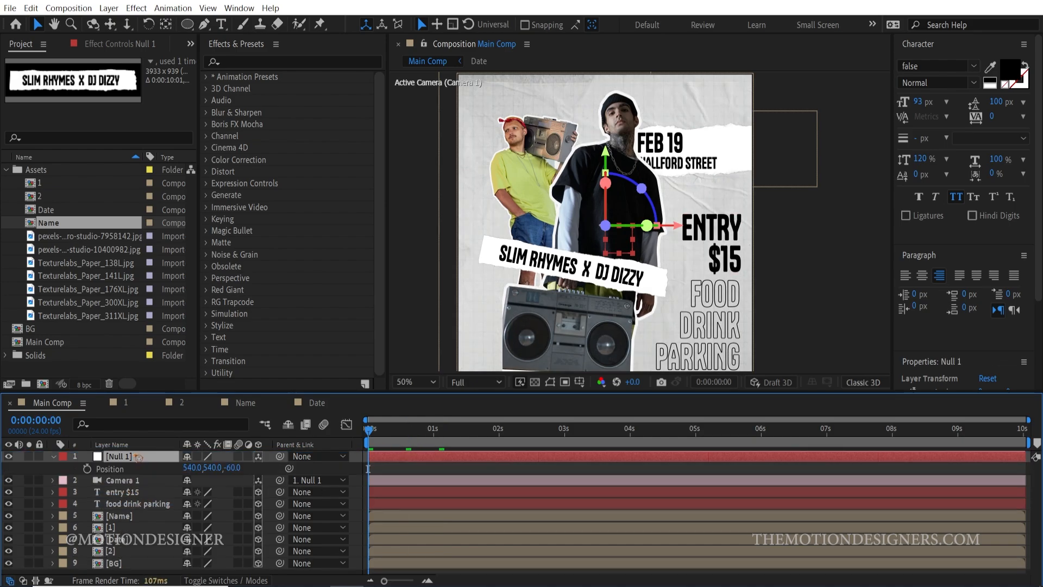
left_click_drag(369, 430, 440, 452)
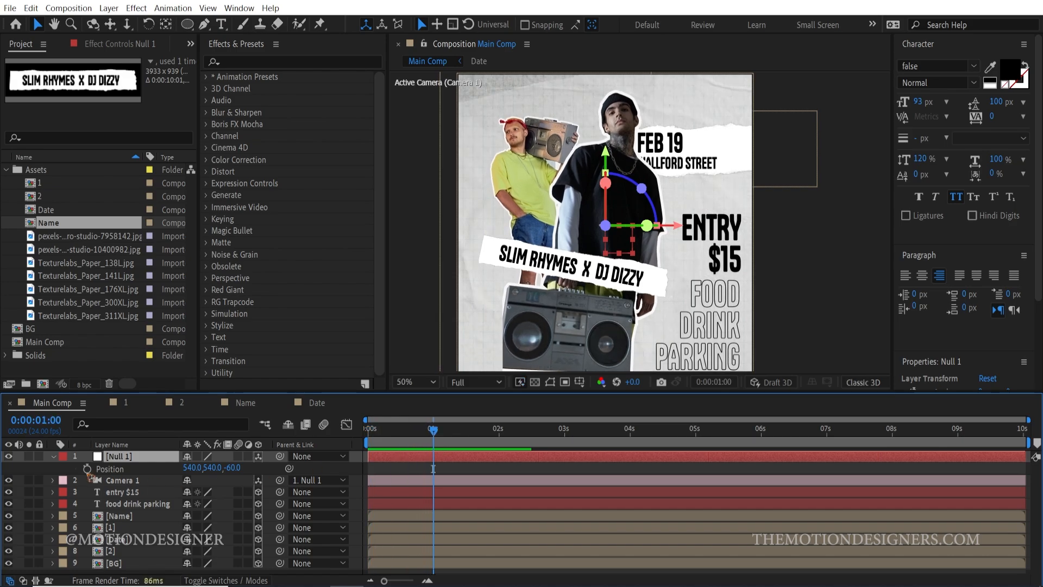
left_click(87, 469)
- Set Null 1's Position at 1 second to 680, 216, 885, framing the FEB 19 label beside the cutout's neck
left_click_drag(242, 471, 275, 469)
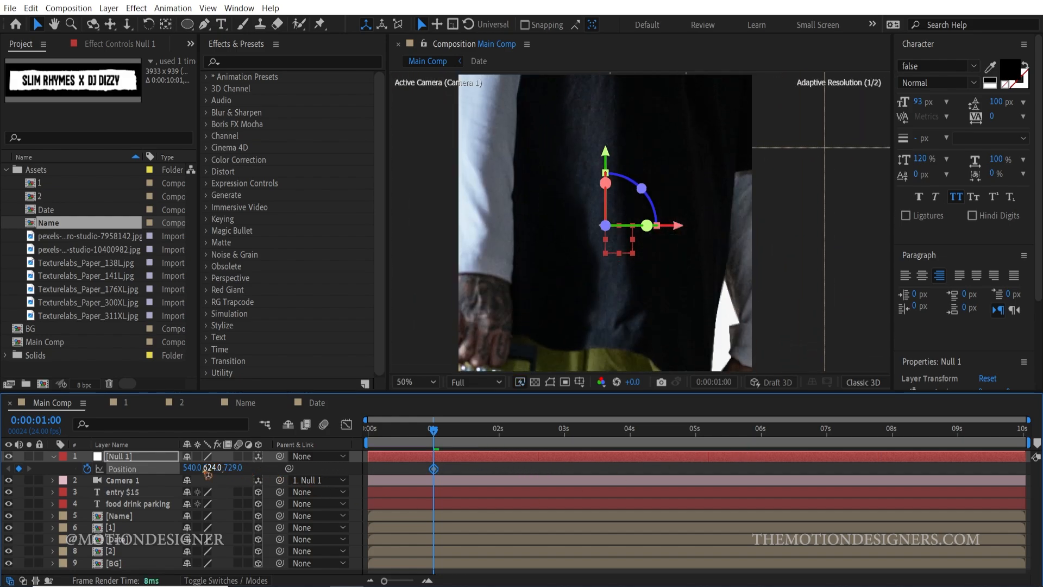
left_click_drag(193, 469, 0, 465)
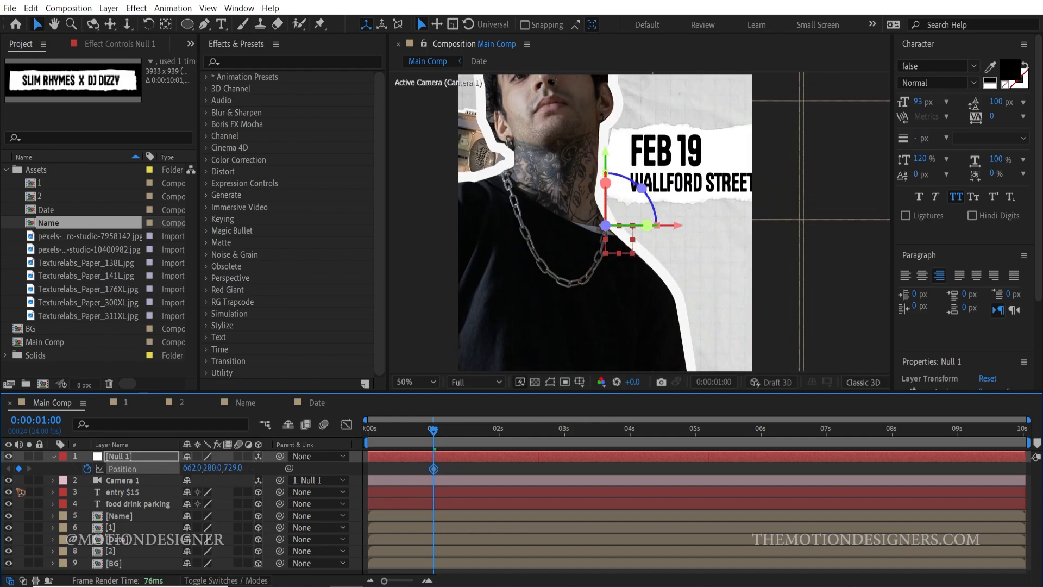
left_click_drag(240, 468, 328, 469)
left_click_drag(193, 471, 222, 467)
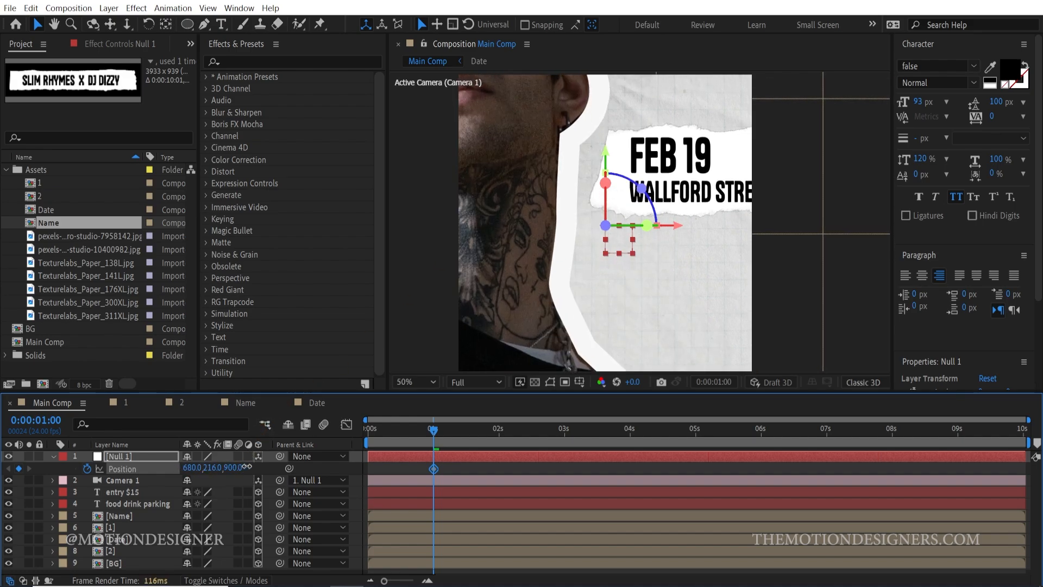
left_click_drag(195, 469, 197, 468)
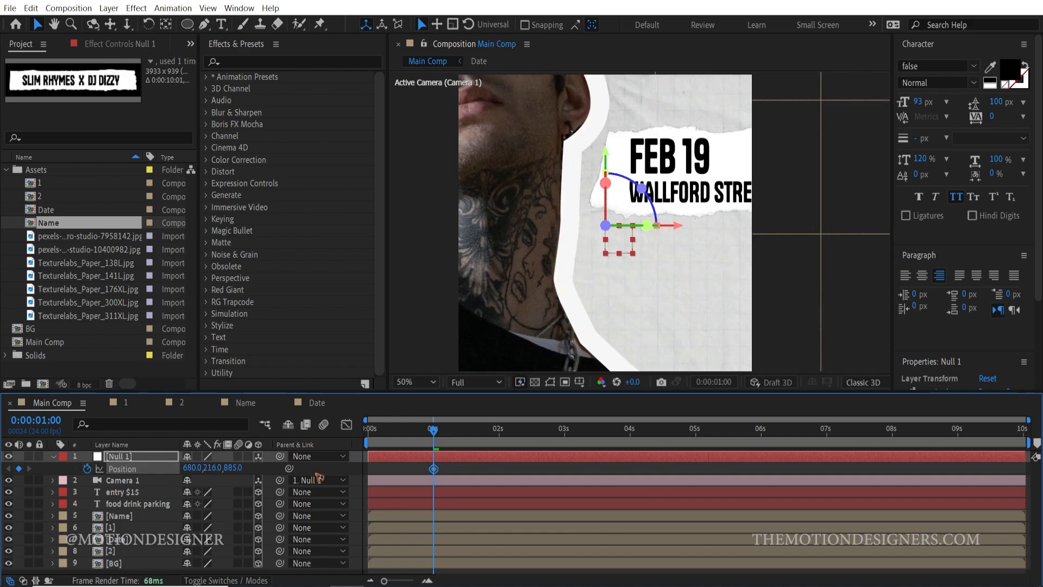
- Set Null 1's Position at the timeline start to 822, -257, 1997, framing blank paper above the label, and preview the camera move
left_click_drag(451, 446, 336, 444)
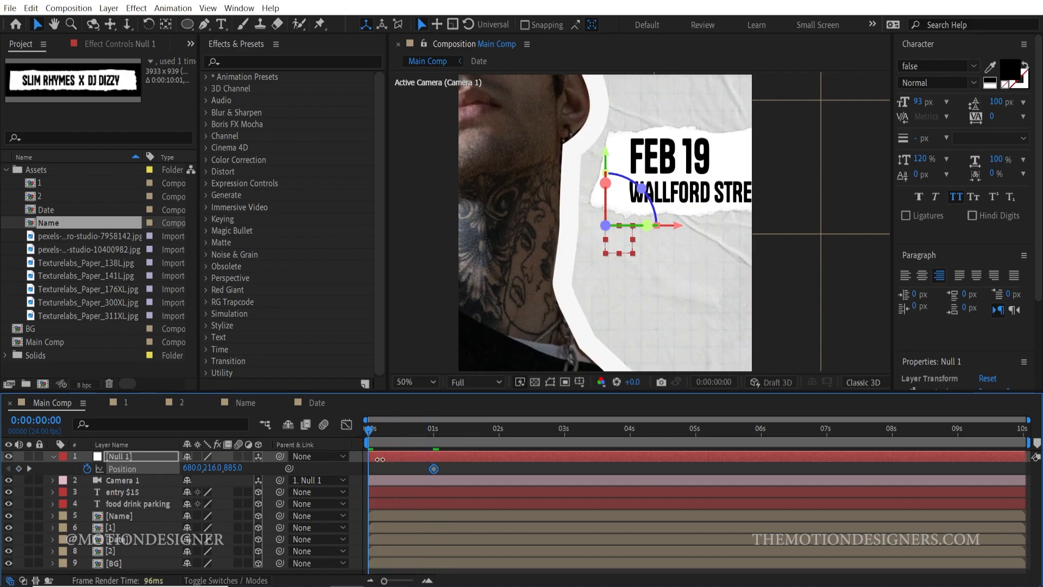
left_click_drag(239, 467, 283, 468)
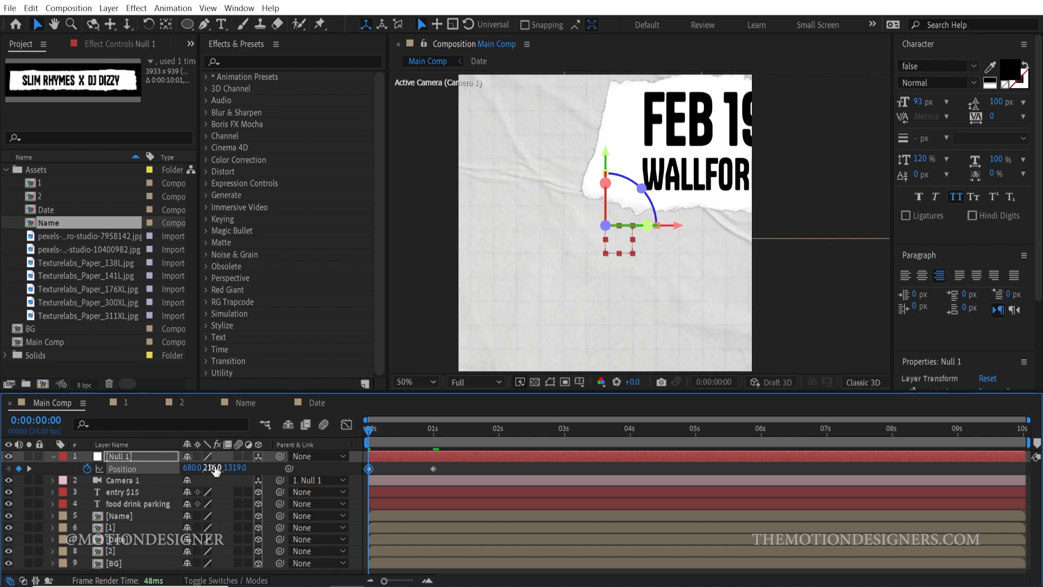
left_click_drag(216, 468, 125, 468)
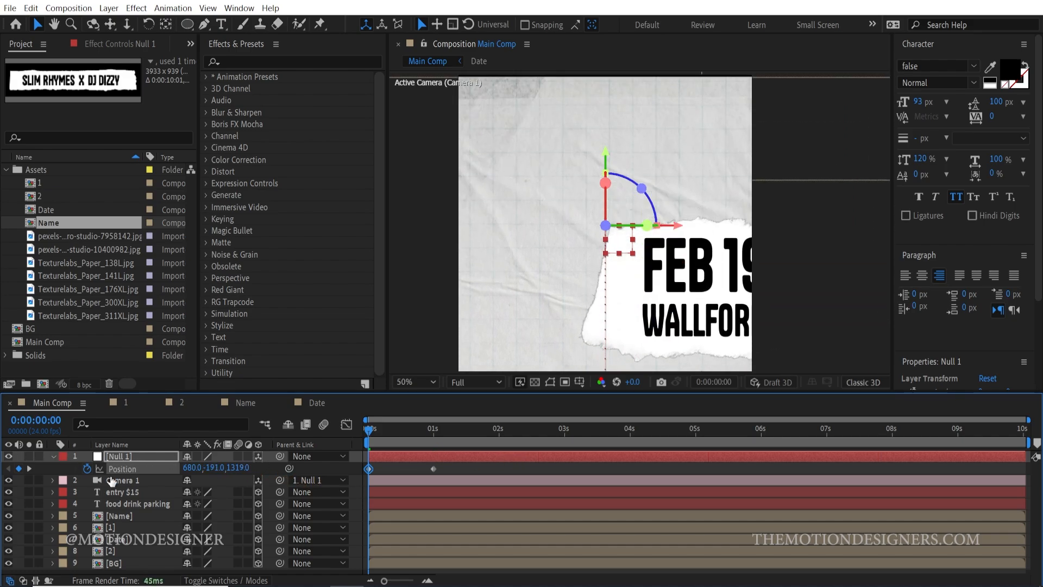
left_click_drag(193, 467, 538, 489)
left_click_drag(245, 469, 612, 463)
left_click_drag(193, 468, 24, 463)
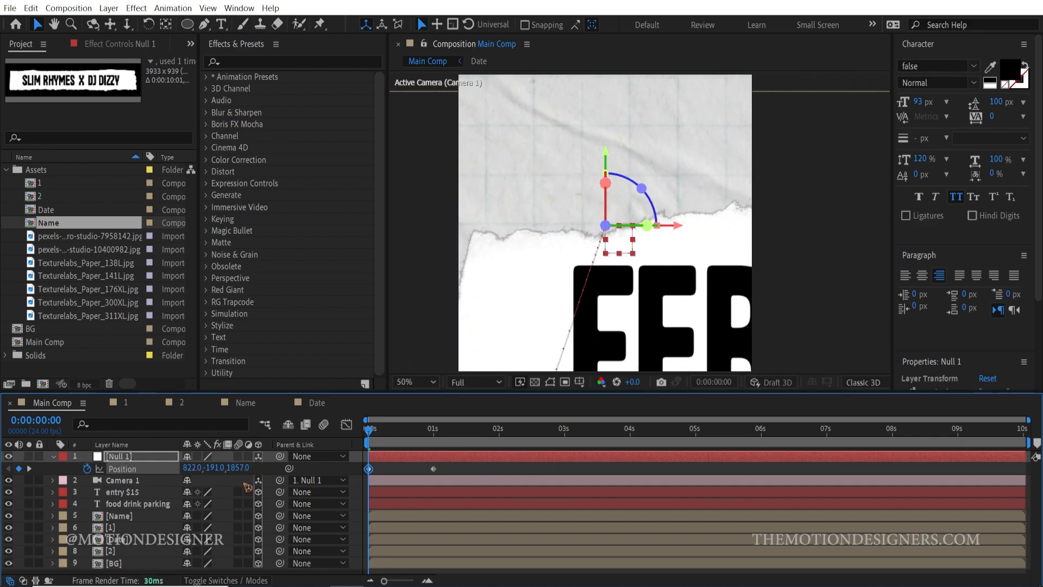
left_click_drag(238, 468, 314, 466)
left_click_drag(205, 467, 169, 467)
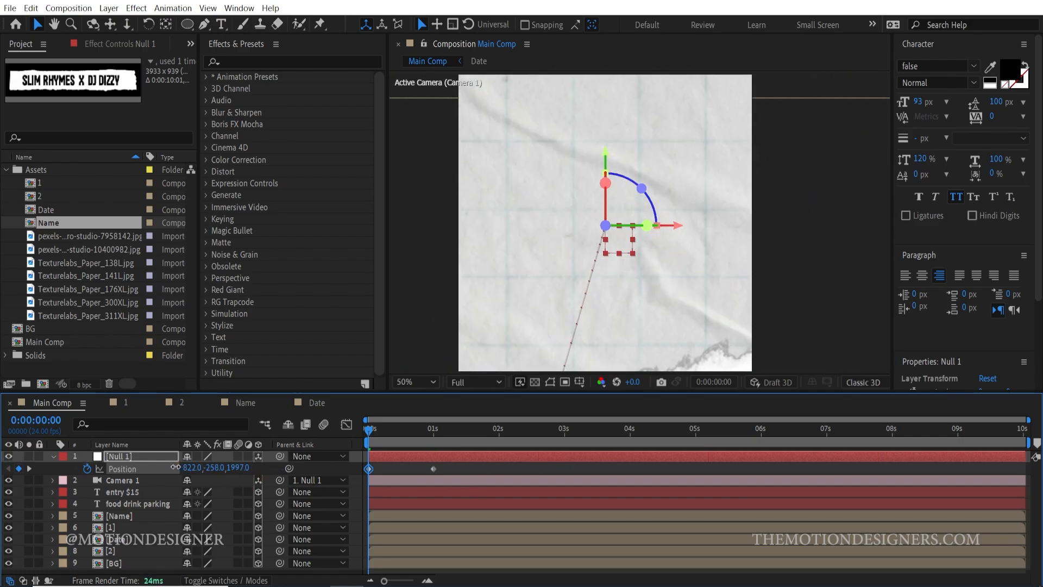
key("space")
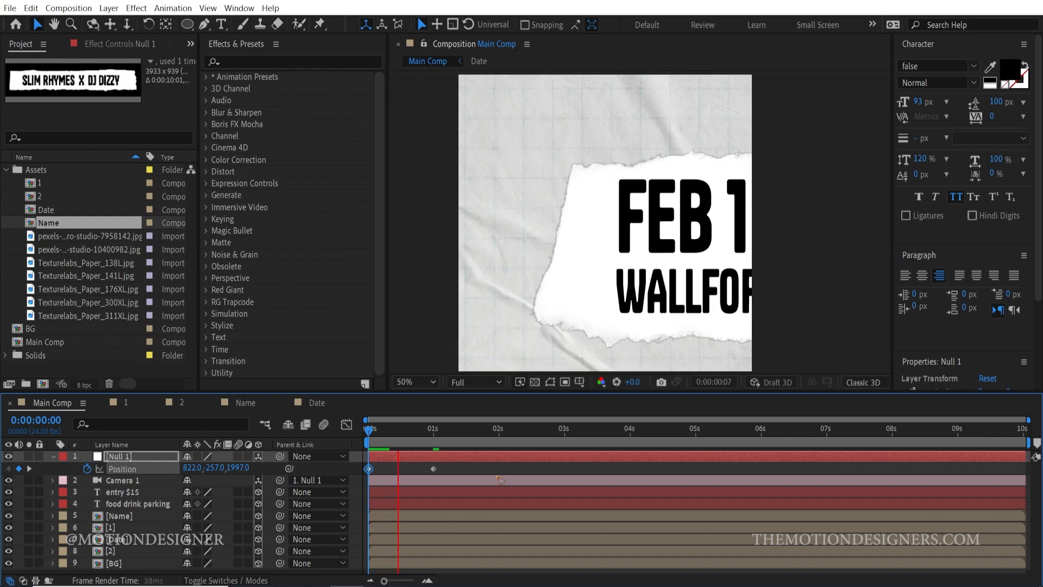
- Ease Null 1's two Position keyframes, shape the speed graph to peak early with a long slow-down, and preview
left_click_drag(481, 429, 348, 482)
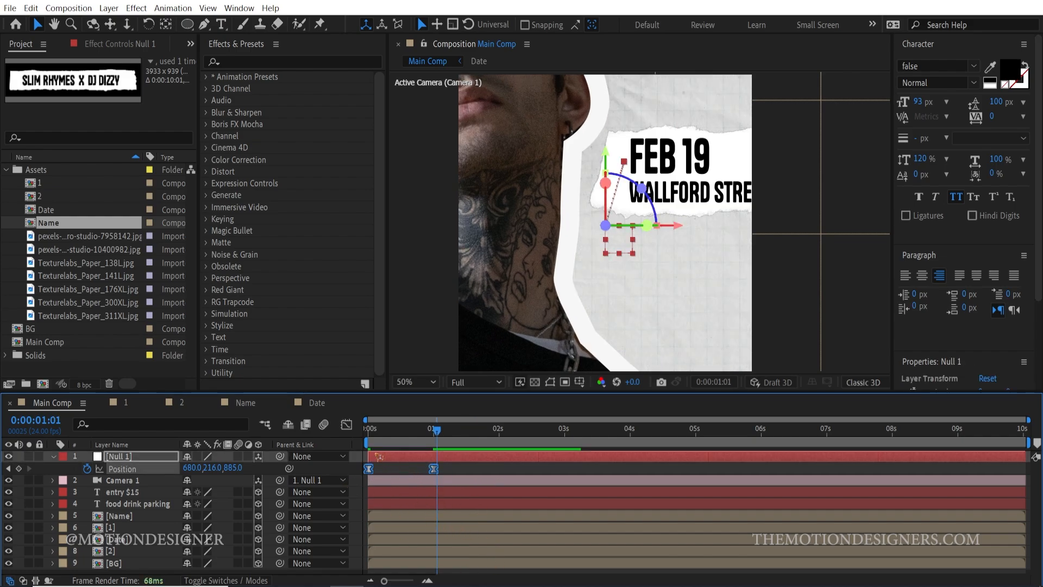
left_click(346, 425)
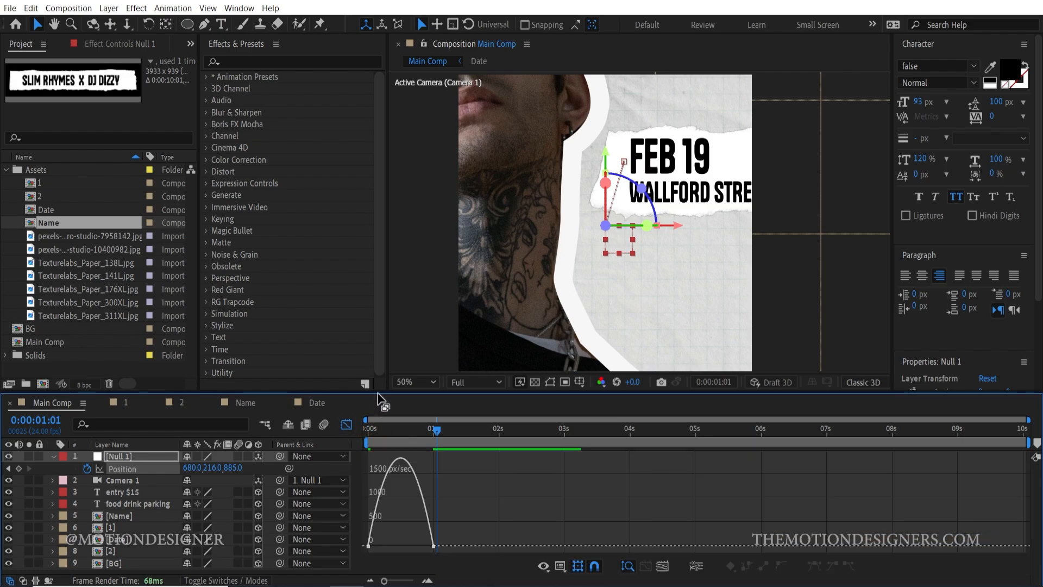
left_click_drag(381, 383, 382, 351)
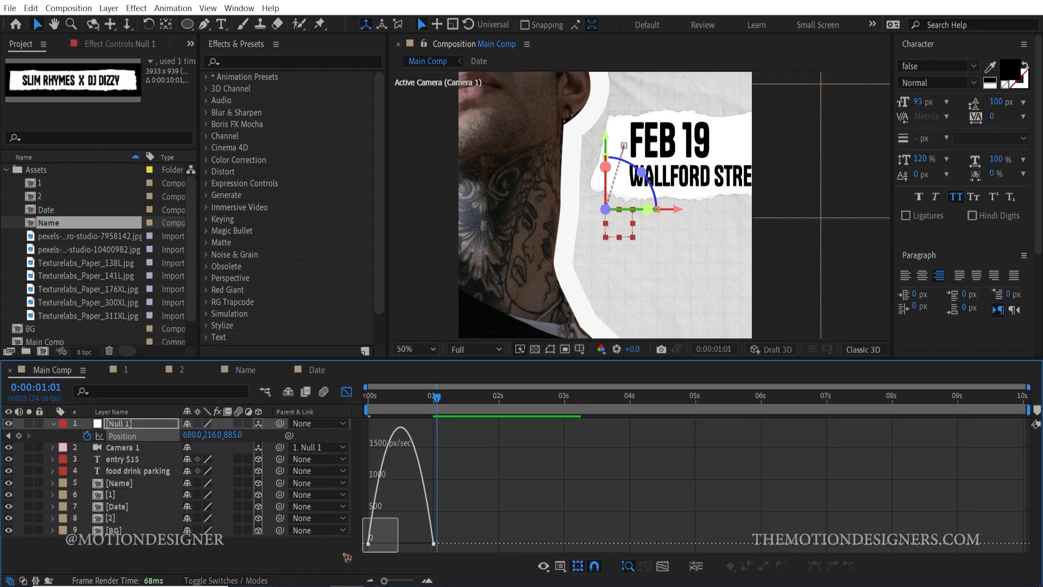
left_click_drag(347, 556, 347, 556)
left_click_drag(481, 530, 402, 543)
key("Home")
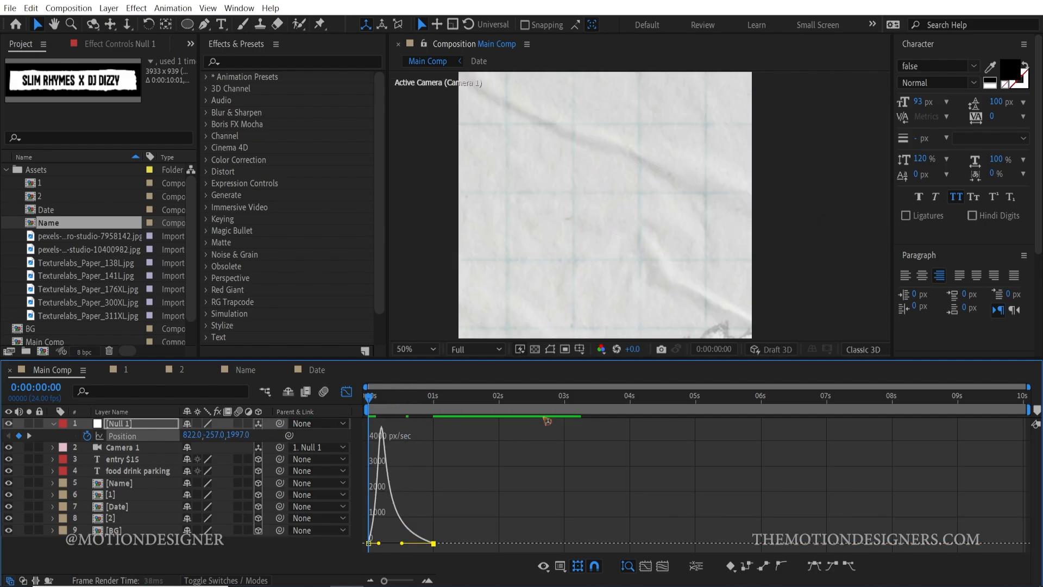
key("space")
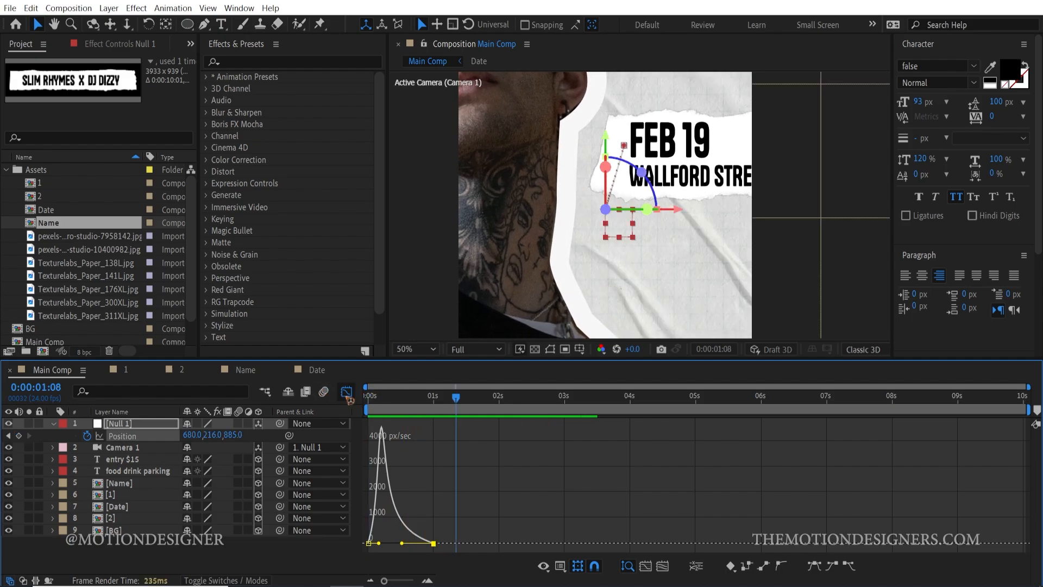
- Delay Null 1's second Position keyframe to about 1.6 seconds and preview the slower camera move
left_click(346, 392)
left_click_drag(433, 436, 480, 441)
key("Home")
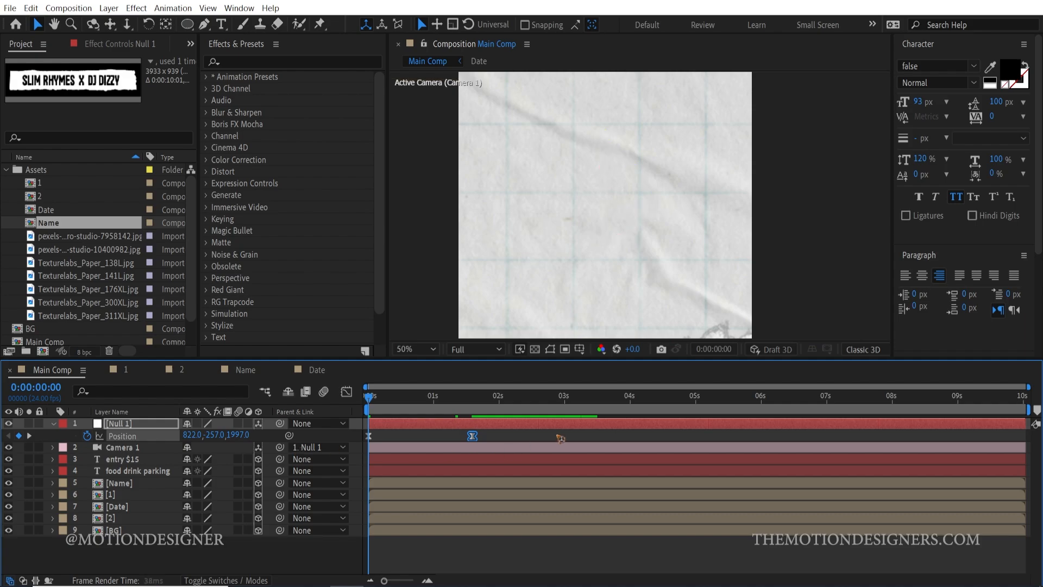
key("space")
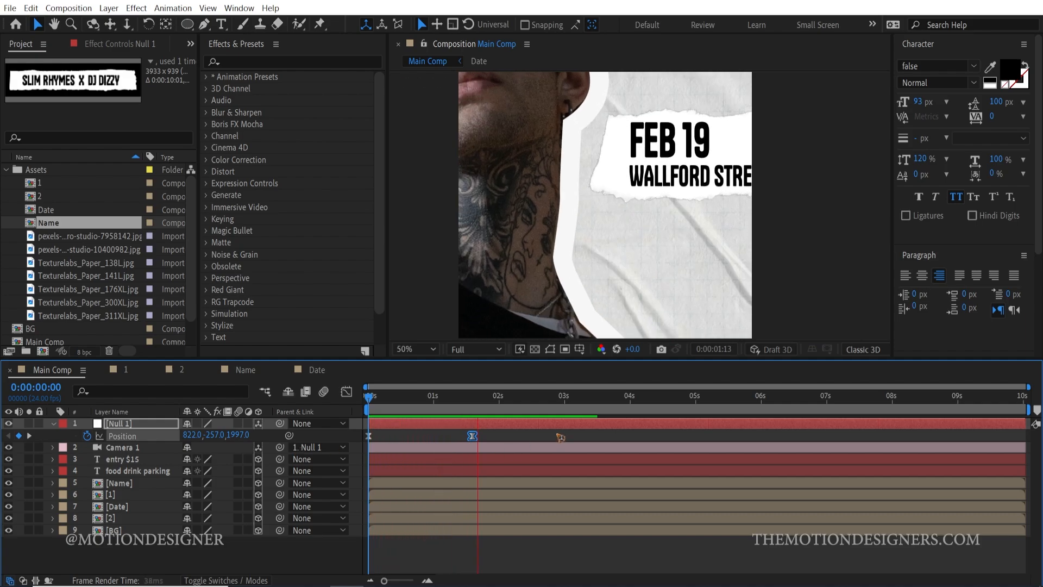
key("space")
- Keyframe Null 1's Position at 0:00:03:08 to 88, 69, 1392, framing the face and boombox of the yellow-shirt cutout
left_click_drag(480, 402, 589, 437)
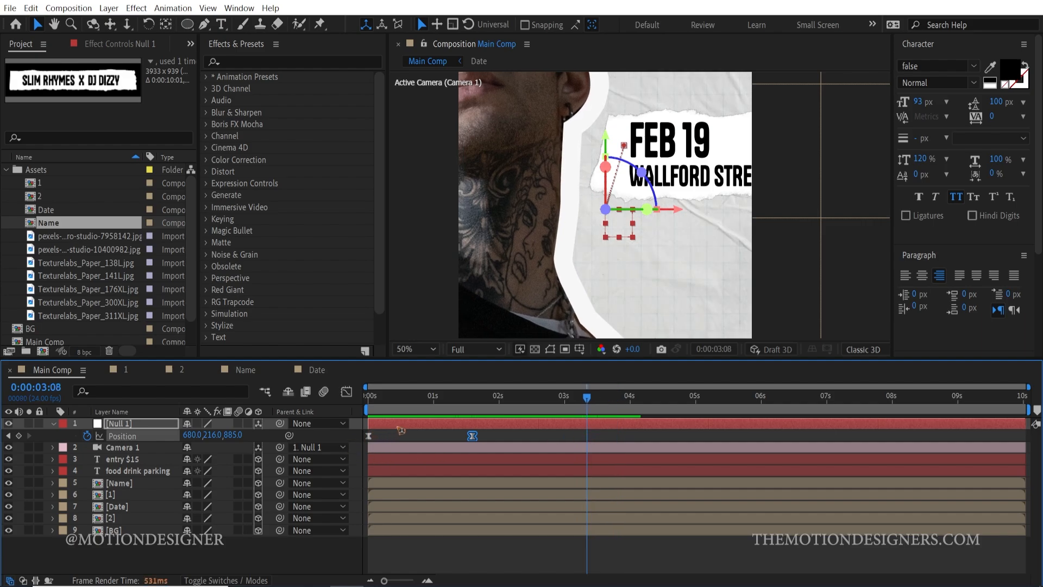
left_click_drag(191, 439, 11, 422)
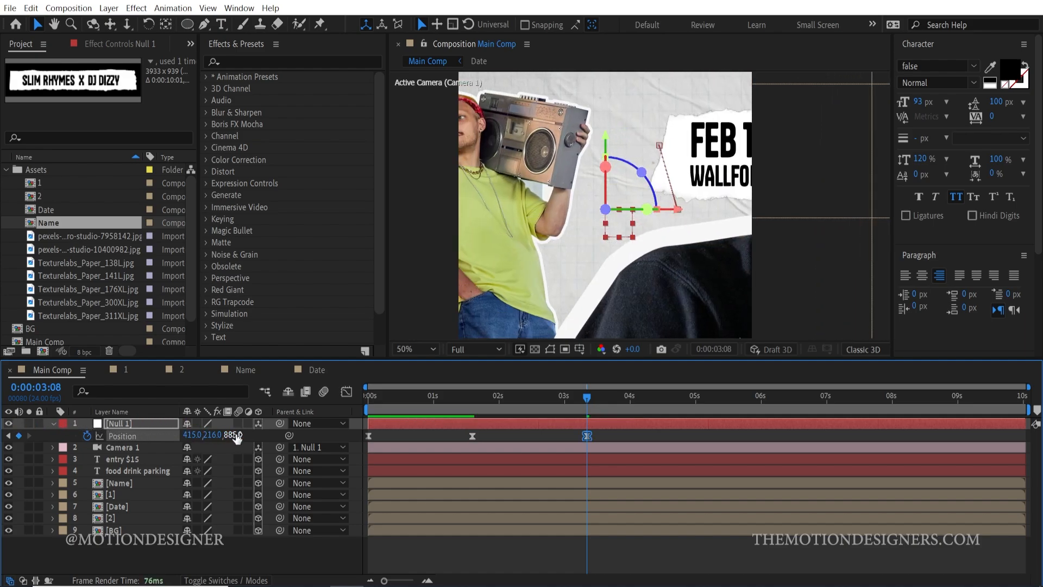
left_click_drag(236, 437, 267, 436)
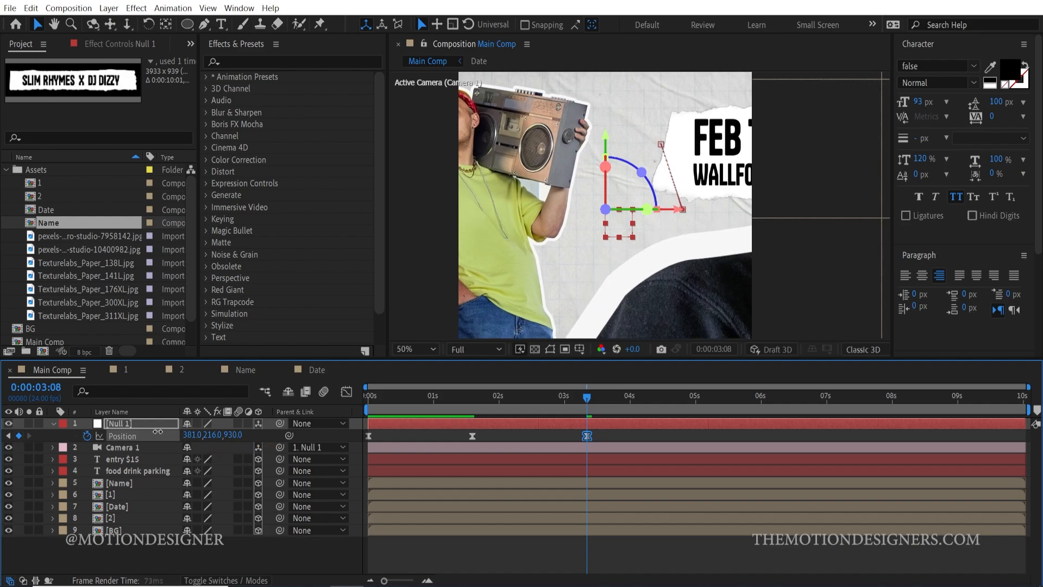
left_click_drag(158, 431, 60, 430)
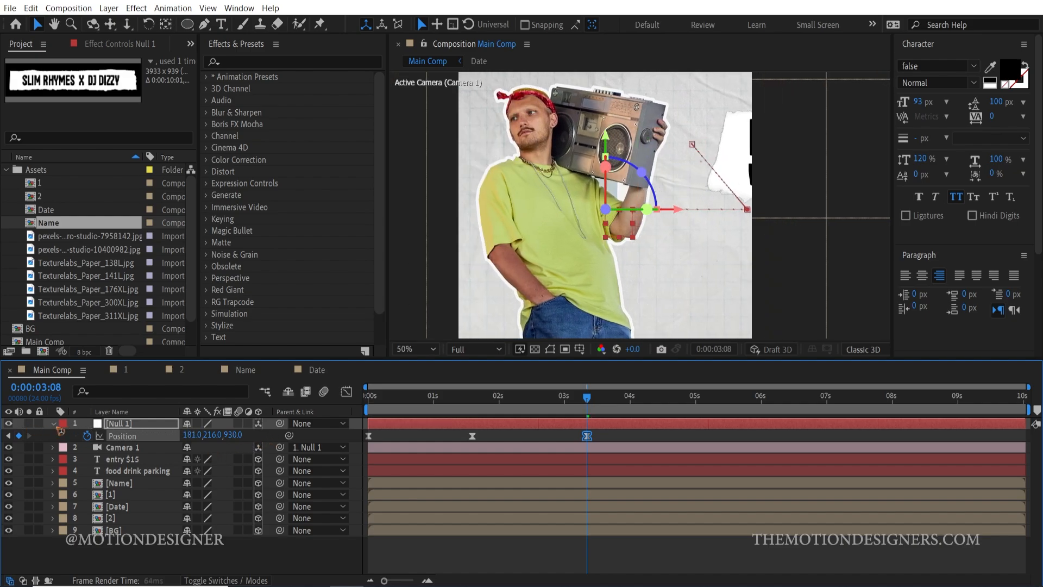
left_click_drag(234, 434, 553, 444)
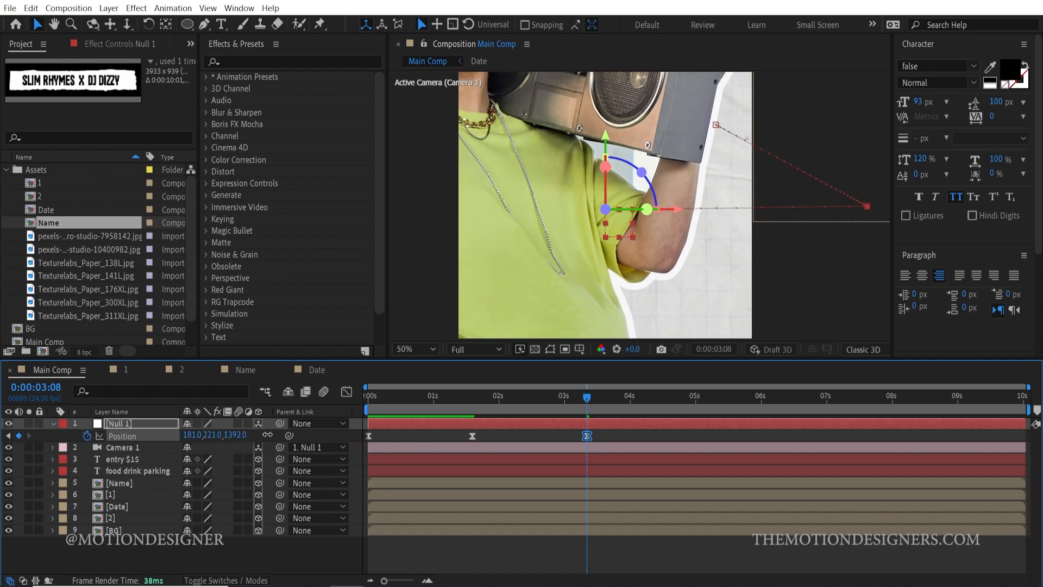
left_click_drag(195, 435, 114, 432)
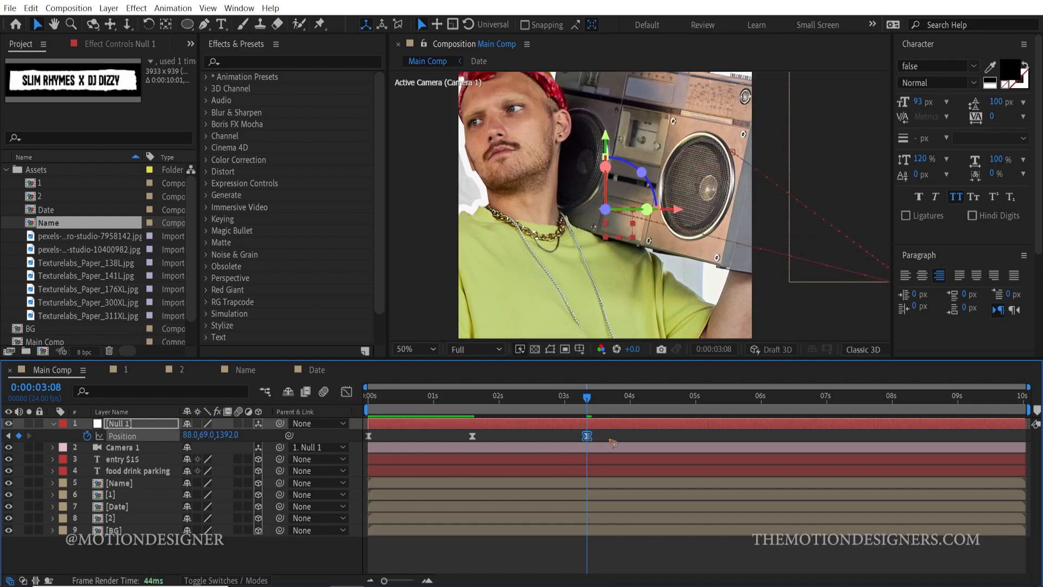
- Reshape the speed graph of Null 1's second move so it builds slowly and peaks near 2.8 seconds, and preview
left_click_drag(613, 442, 343, 433)
left_click(347, 392)
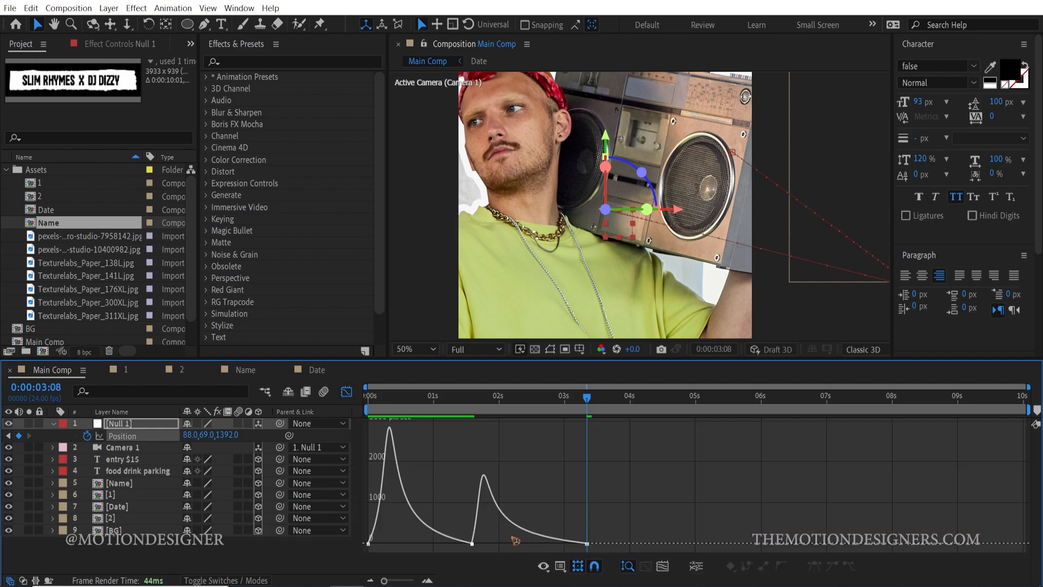
left_click_drag(503, 537, 524, 542)
key("space")
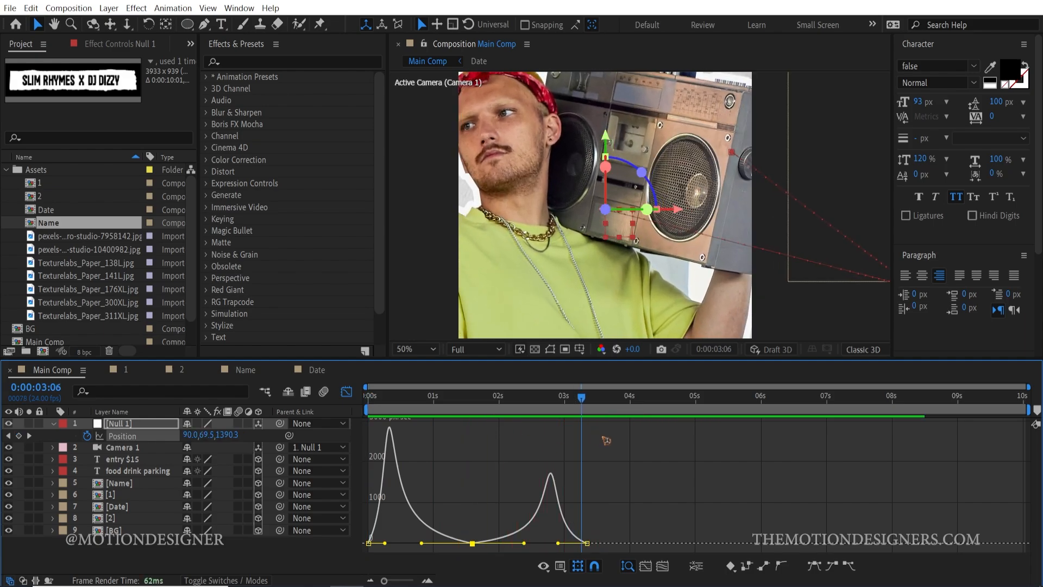
key("space")
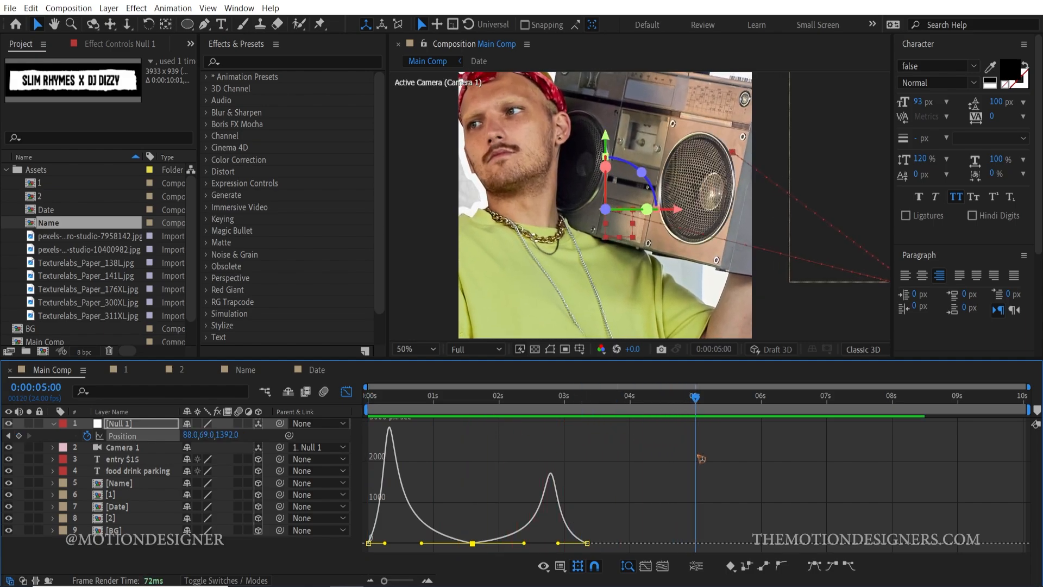
- Keyframe Null 1's Position at 0:00:05:00 to 502, 532, 100, pulling the camera back to frame both cutouts and the name label
left_click_drag(227, 435, 314, 470)
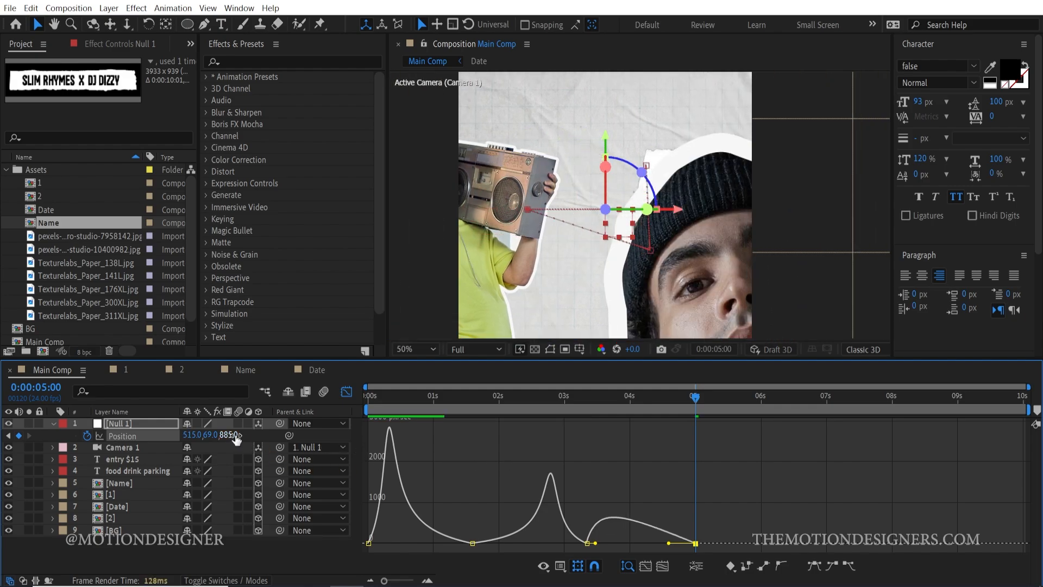
left_click_drag(236, 438, 438, 444)
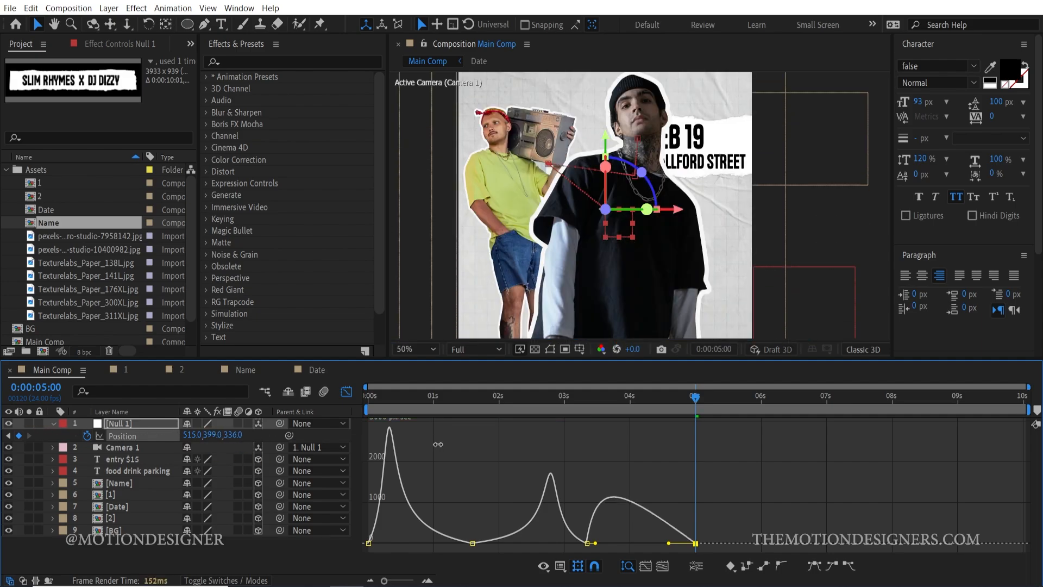
left_click_drag(237, 440, 126, 437)
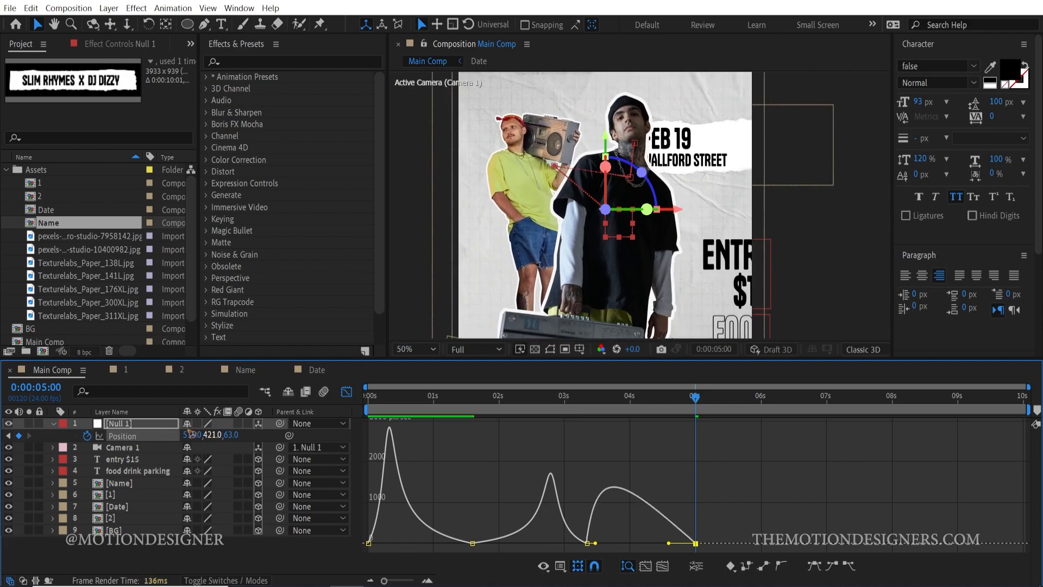
left_click_drag(230, 435, 154, 433)
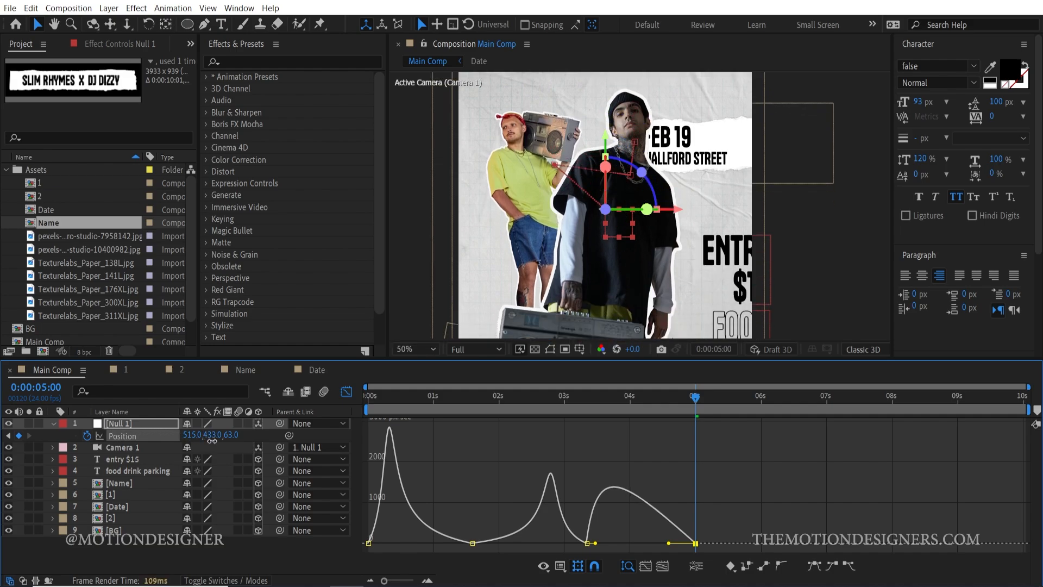
left_click_drag(232, 440, 125, 435)
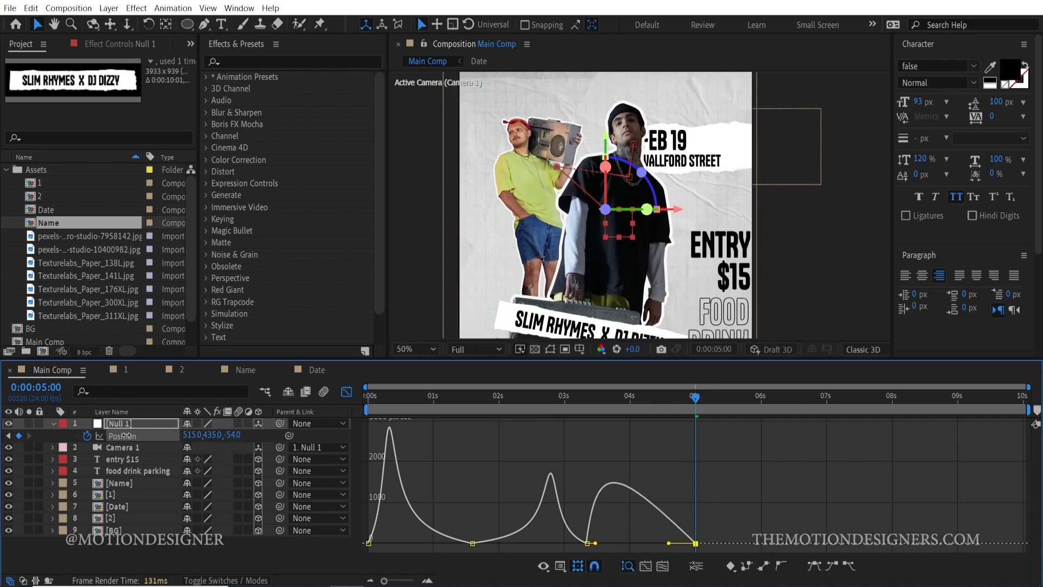
left_click_drag(597, 286, 586, 213)
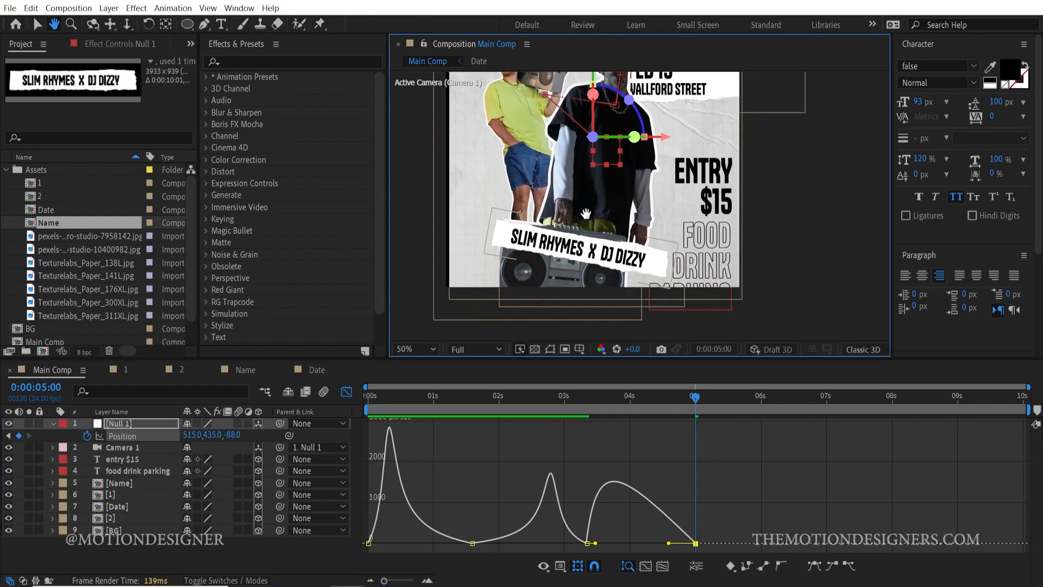
left_click_drag(233, 435, 286, 435)
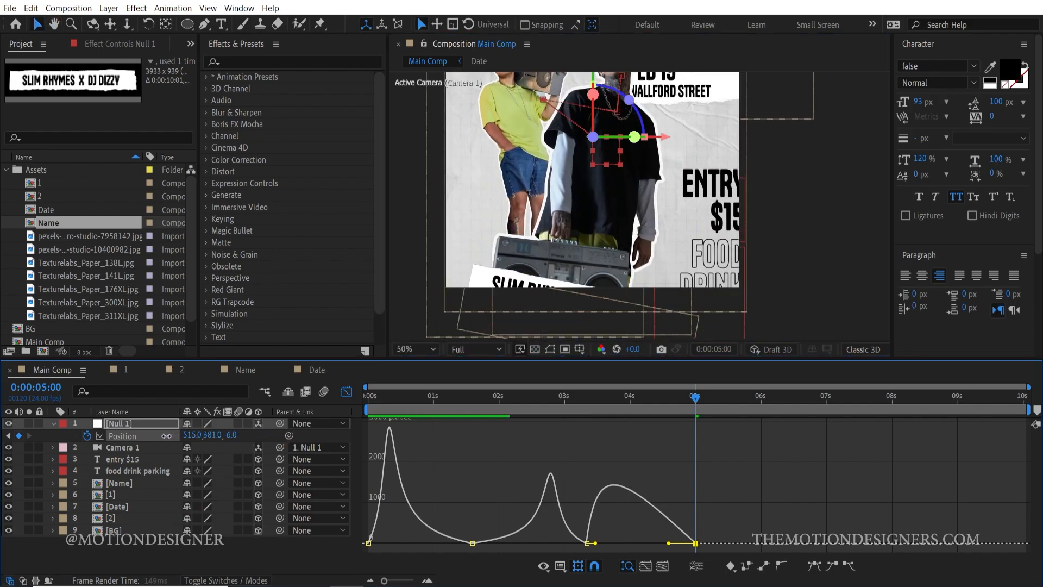
left_click_drag(166, 436, 287, 435)
left_click_drag(194, 435, 180, 436)
left_click_drag(246, 435, 253, 434)
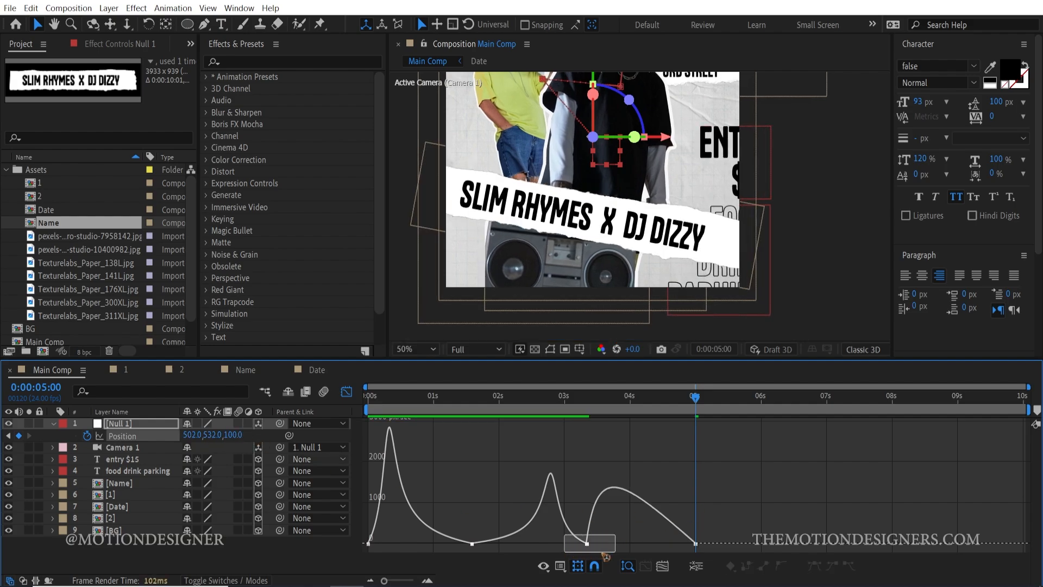
- Reshape the speed graph of Null 1's third move so it builds slowly and peaks near 4.4 seconds, and preview
left_click(587, 542)
left_click_drag(595, 543, 630, 543)
left_click_drag(579, 398, 297, 512)
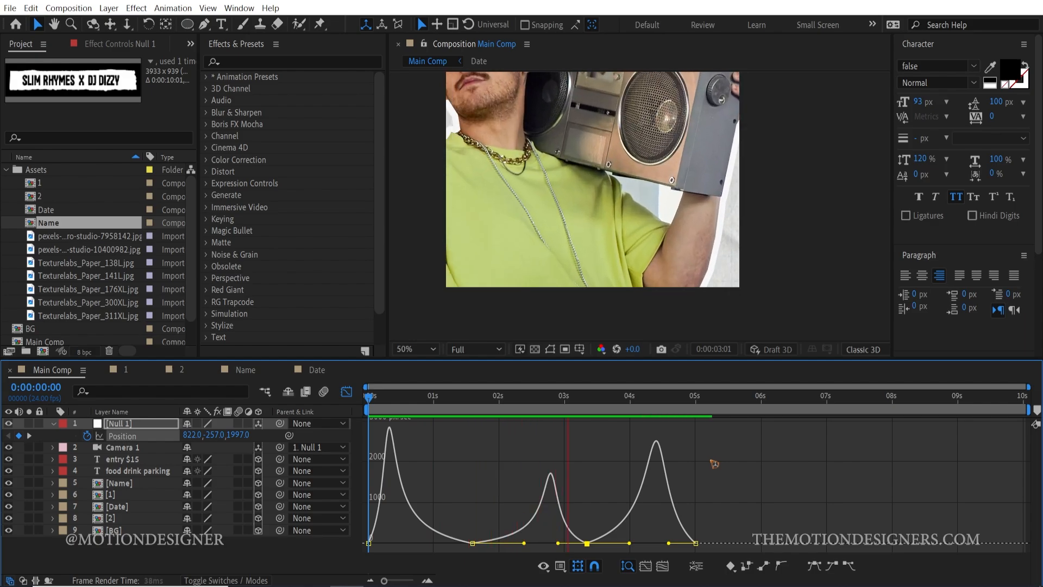
key("space")
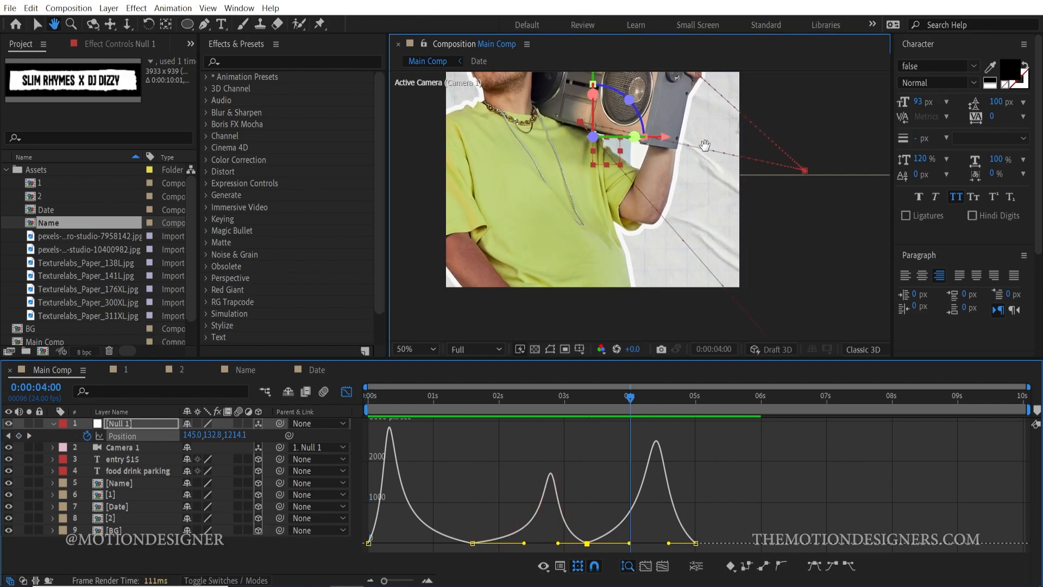
- Keyframe Null 1's Position at 0:00:06:21 to 538, 567, -77, drifting the camera back to the full poster, and preview
left_click_drag(447, 399, 828, 442)
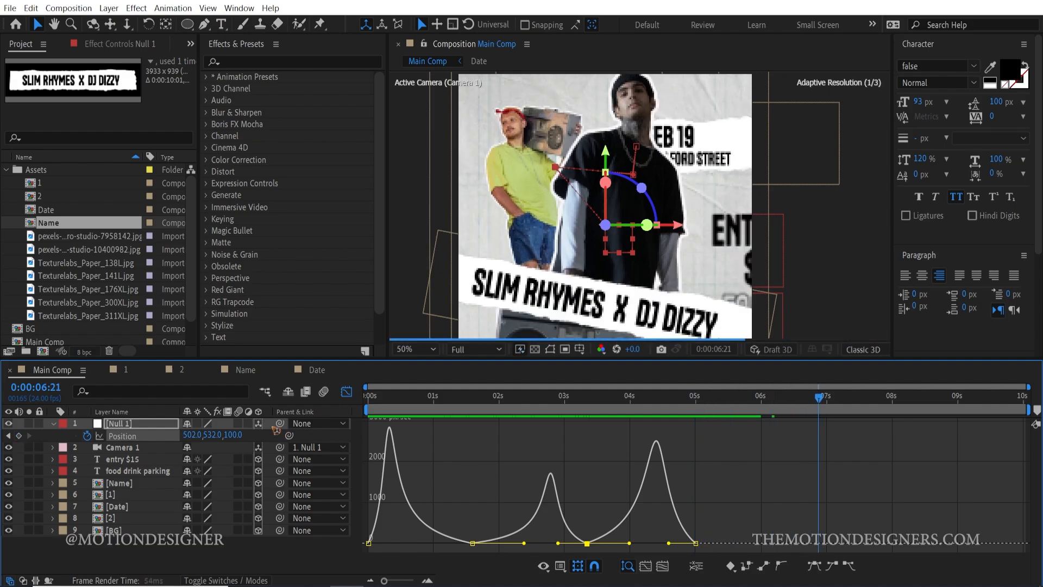
left_click_drag(235, 434, 35, 428)
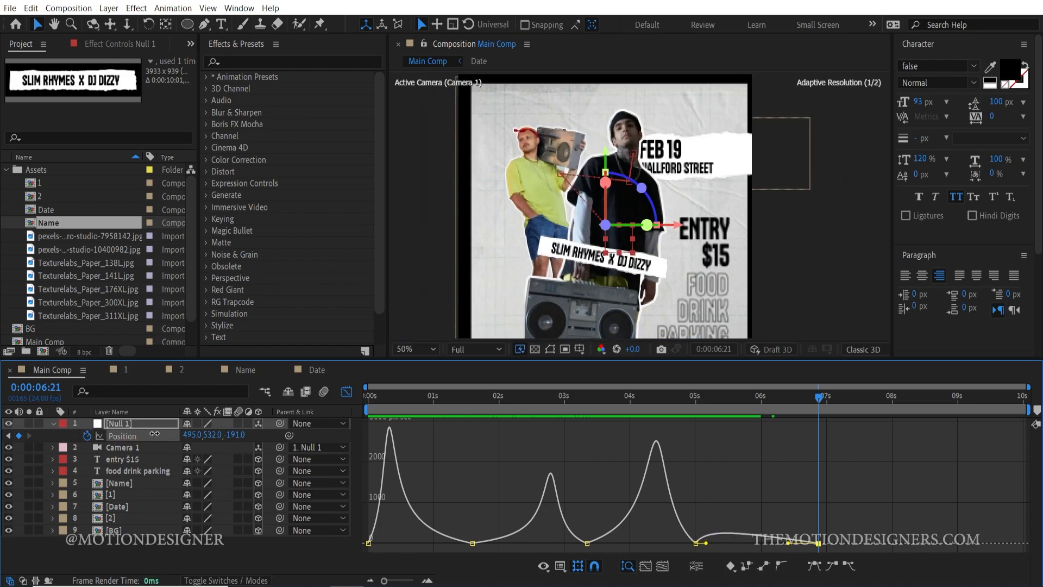
left_click_drag(155, 433, 197, 434)
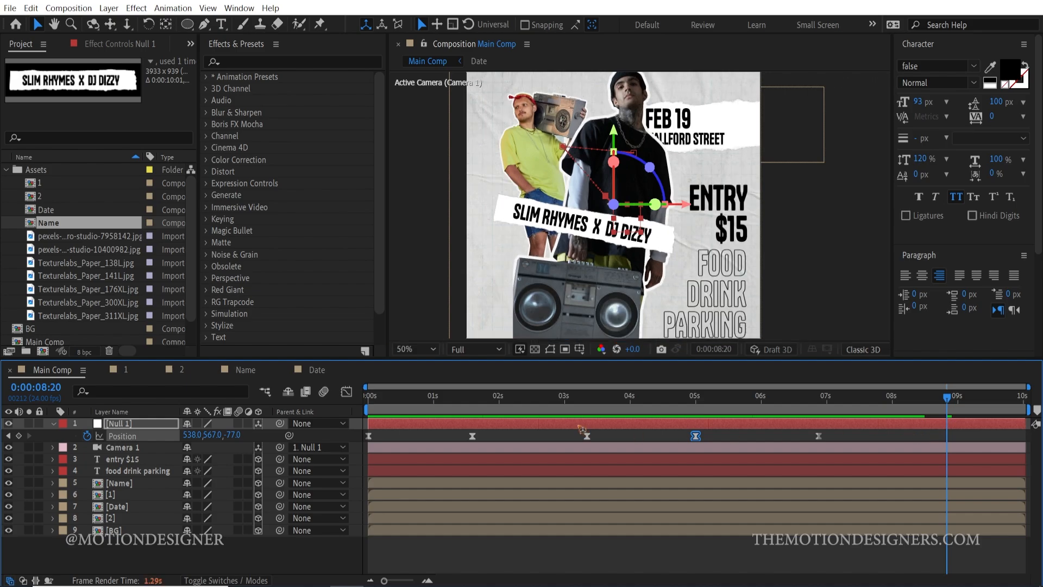
left_click(383, 405)
key("space")
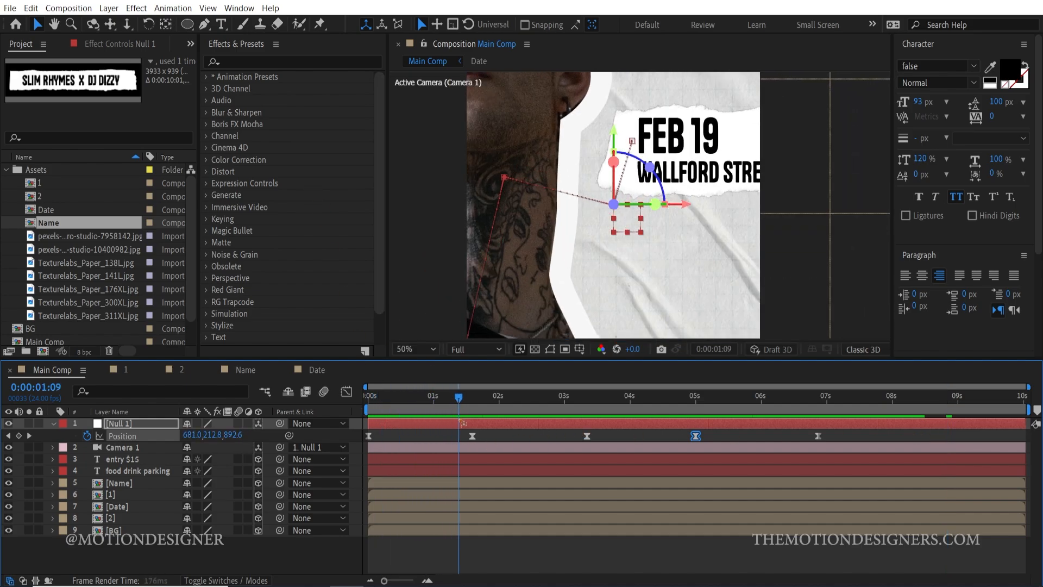
- Find the Gaussian Blur effect and apply it to layer 1, the black-shirt cutout
left_click(136, 496)
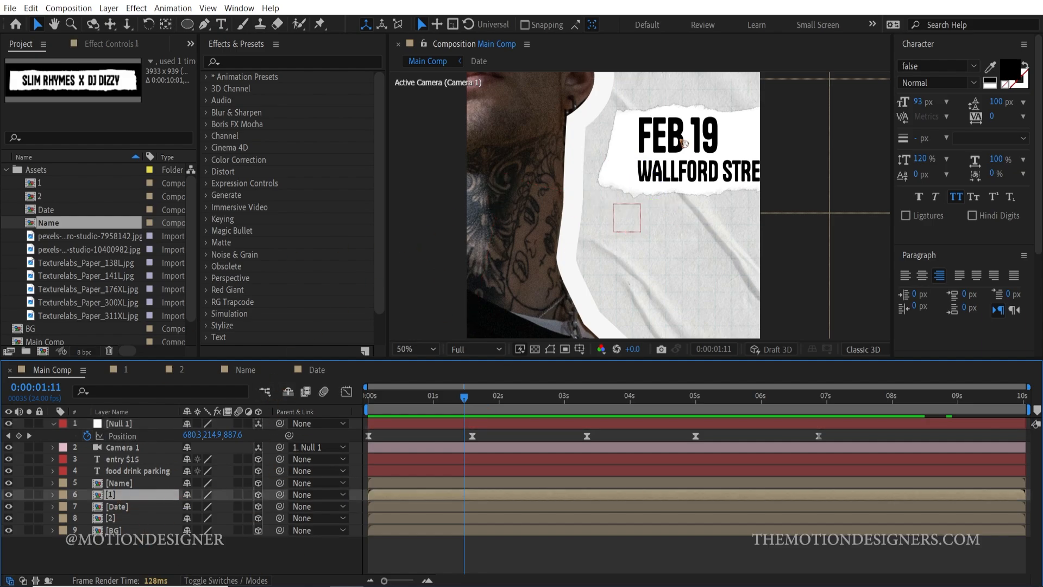
left_click(272, 64)
type("blur")
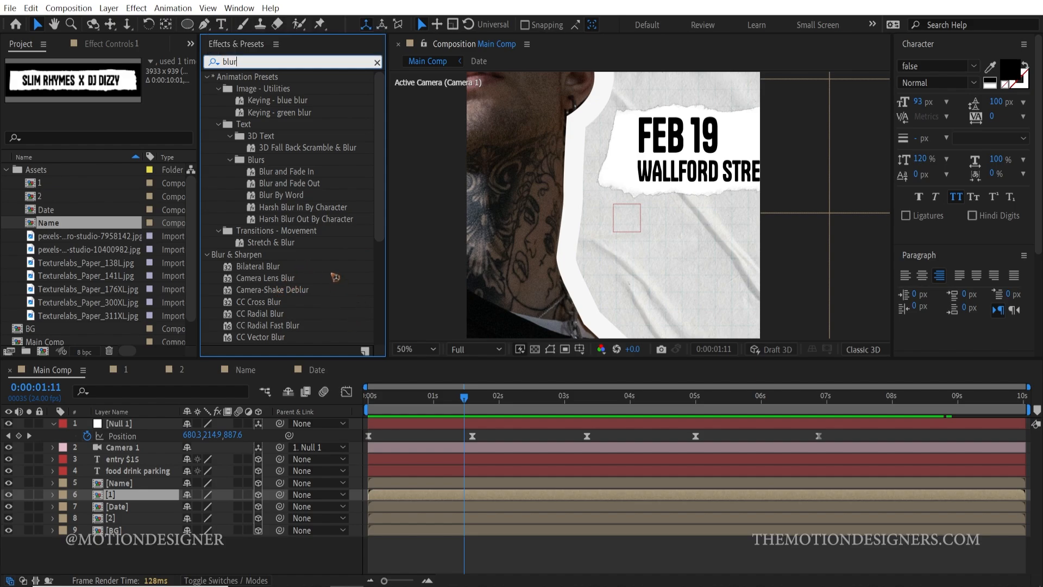
scroll(336, 282, "down", 1)
left_click(265, 251)
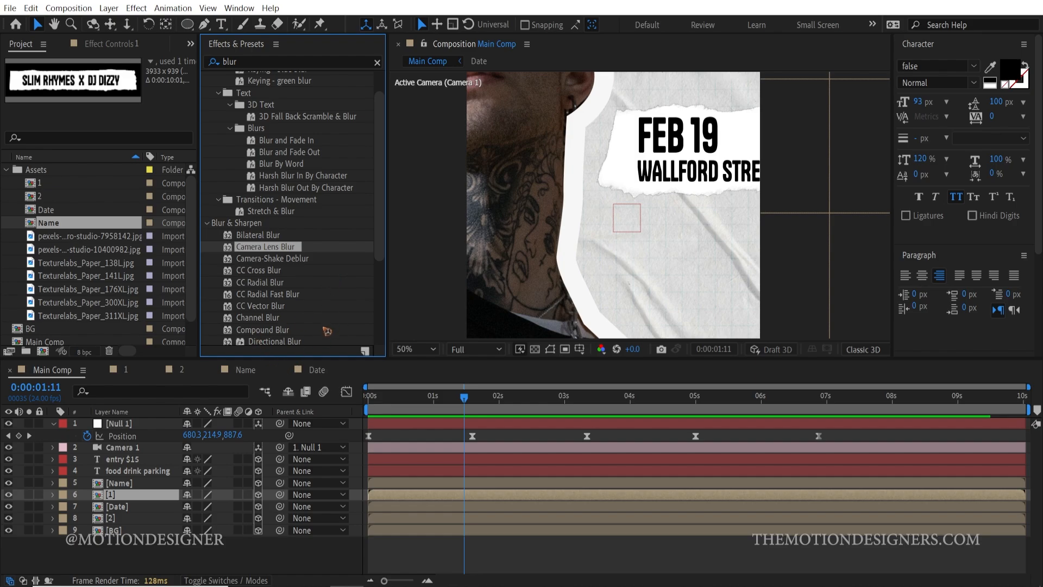
scroll(317, 302, "down", 3)
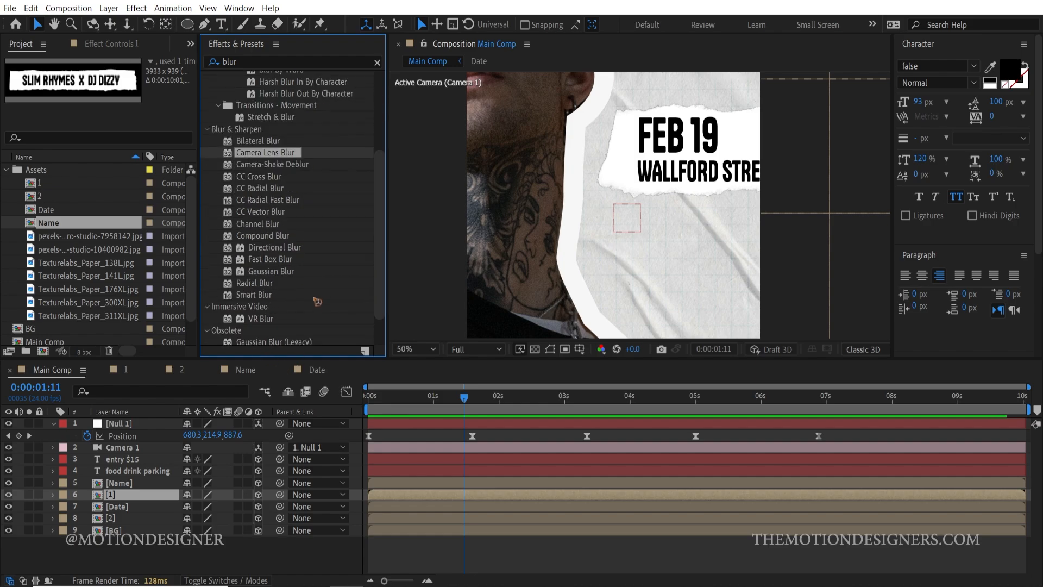
scroll(318, 302, "down", 1)
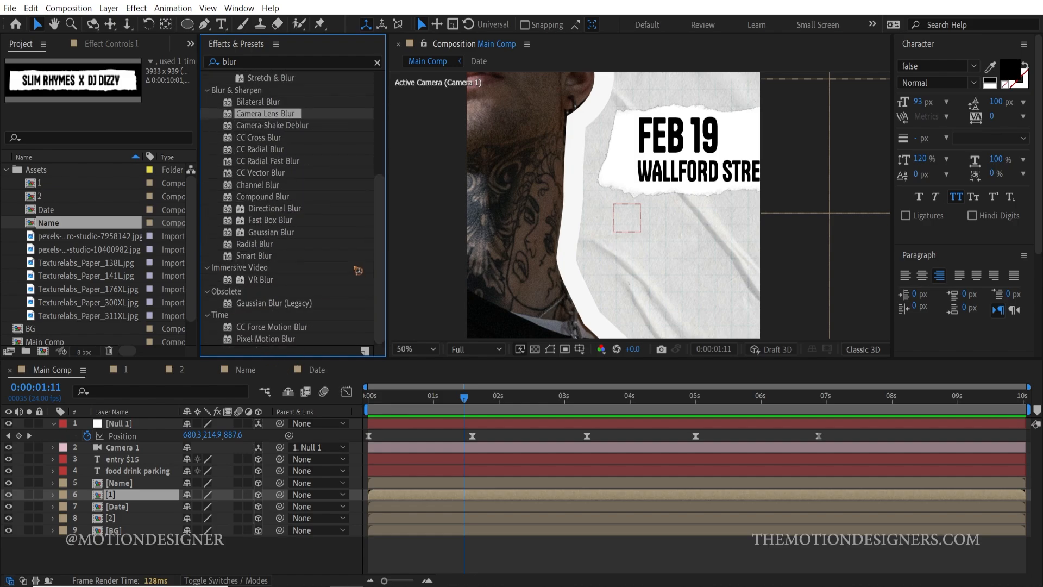
scroll(353, 264, "up", 1)
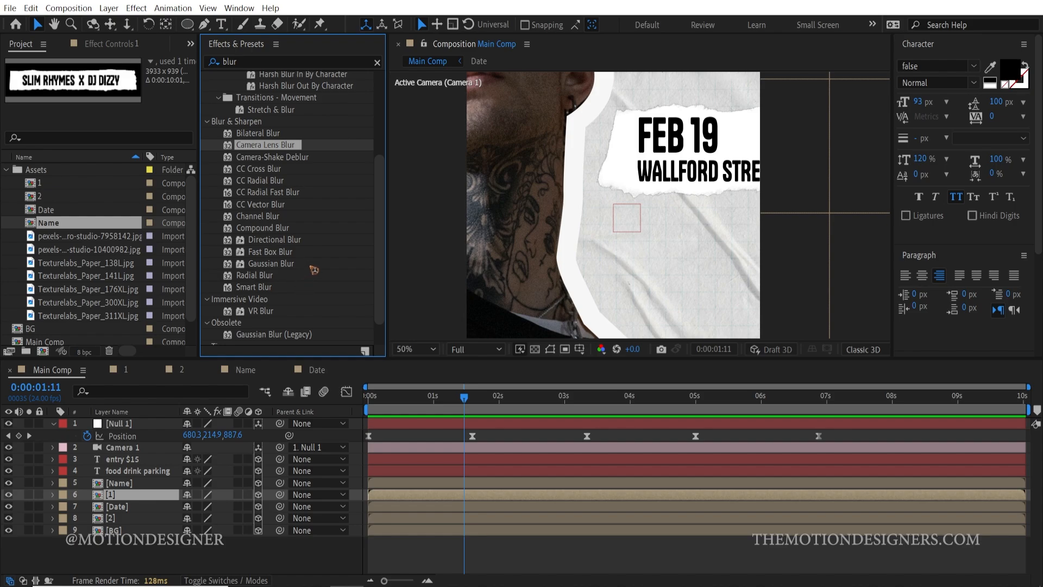
left_click(280, 265)
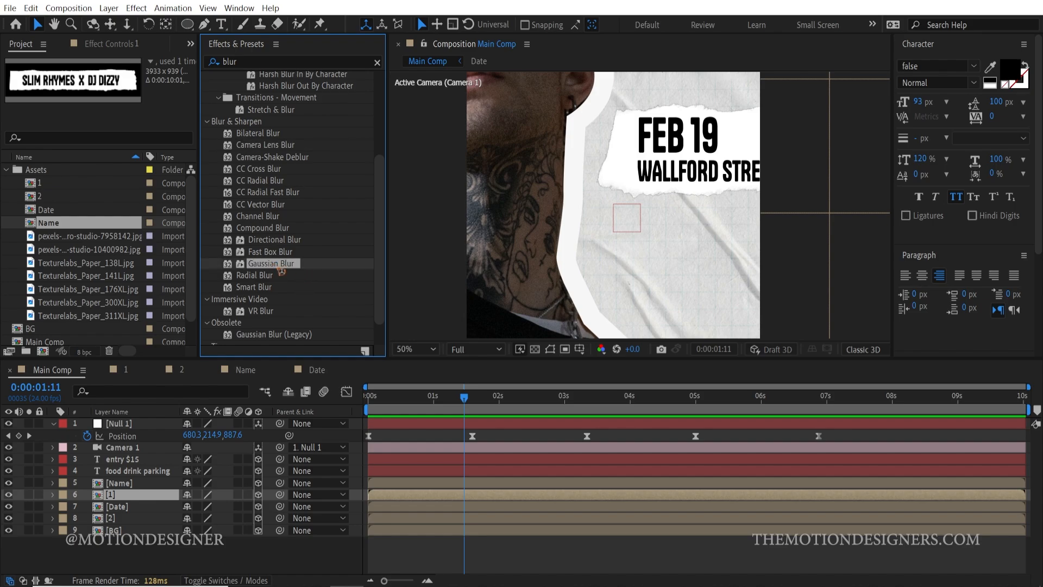
left_click_drag(265, 268, 160, 495)
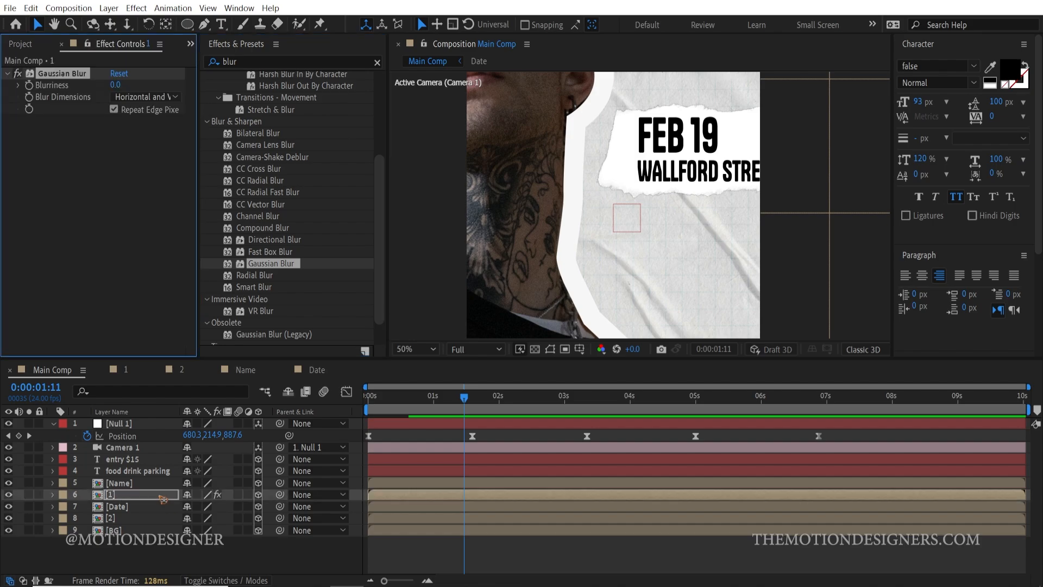
- Set layer 1's Gaussian Blur Blurriness to 20 and keyframe it at 0:00:04:08
left_click(116, 85)
type("20")
key("Return")
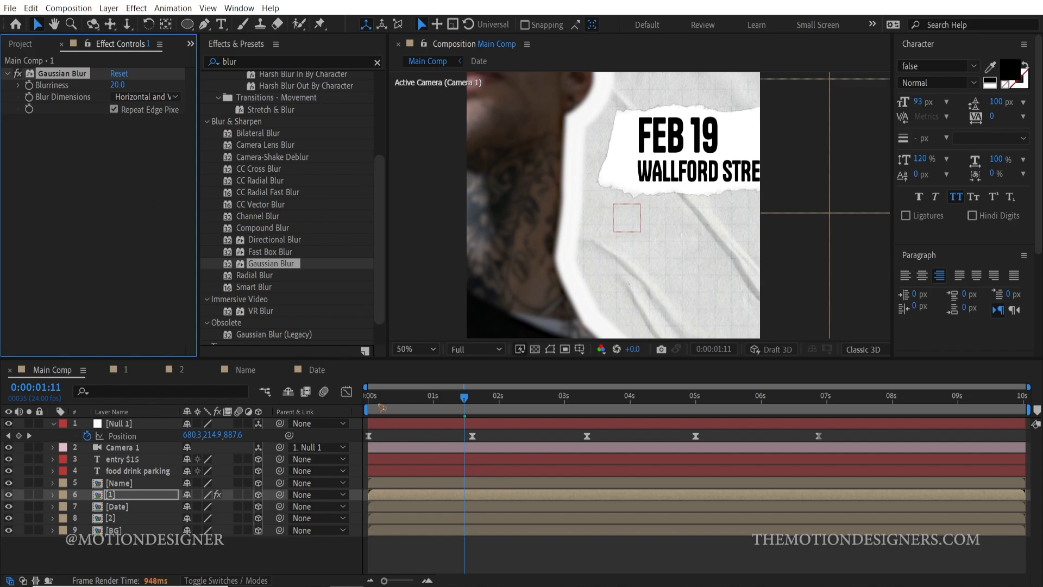
left_click_drag(383, 401, 650, 414)
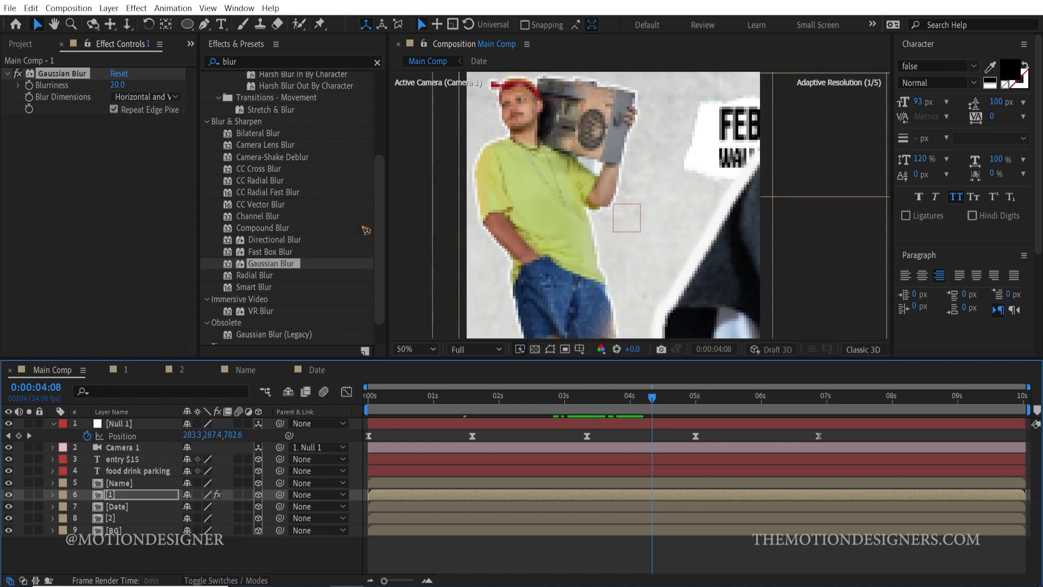
left_click(30, 85)
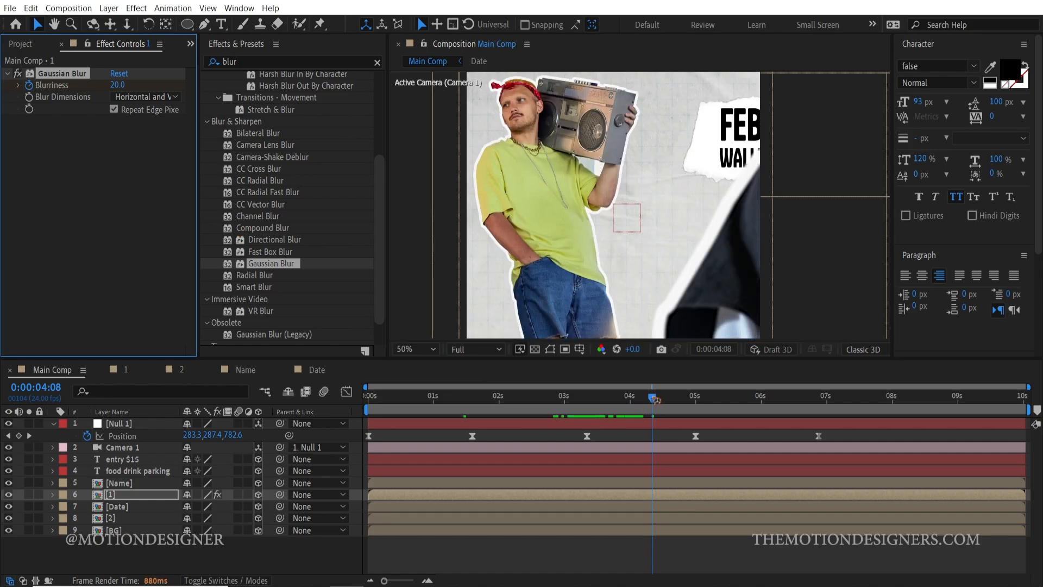
- Keyframe layer 1's Blurriness to 0 at 0:00:04:17 so the cutout comes into focus
left_click_drag(655, 400, 676, 401)
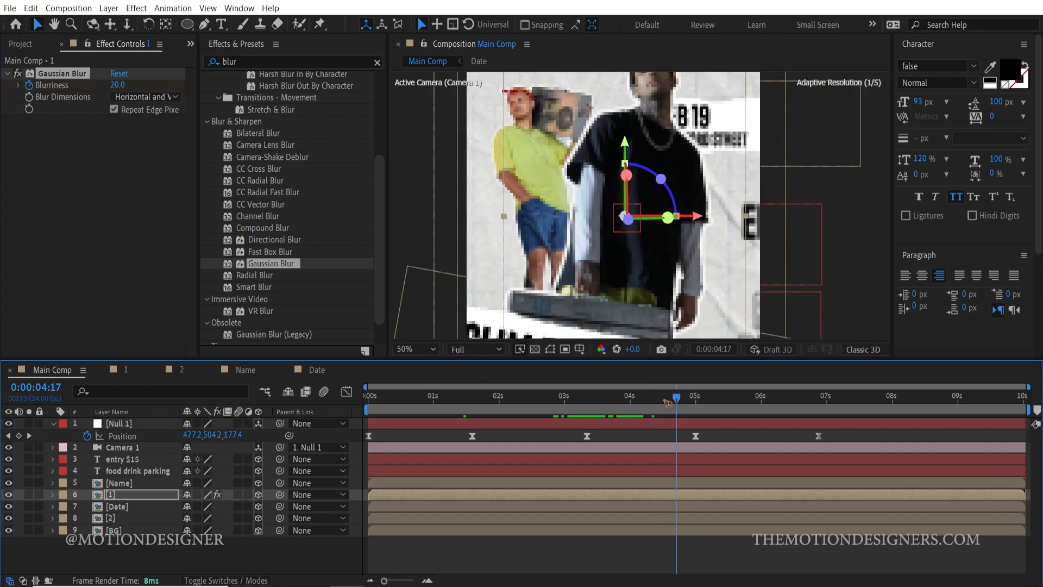
left_click(119, 86)
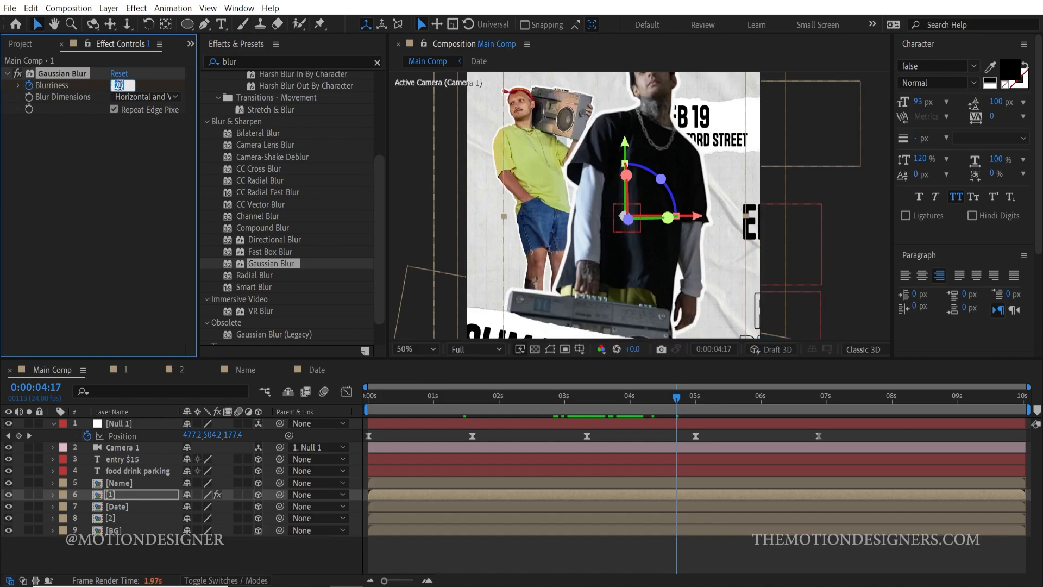
type("0")
key("Return")
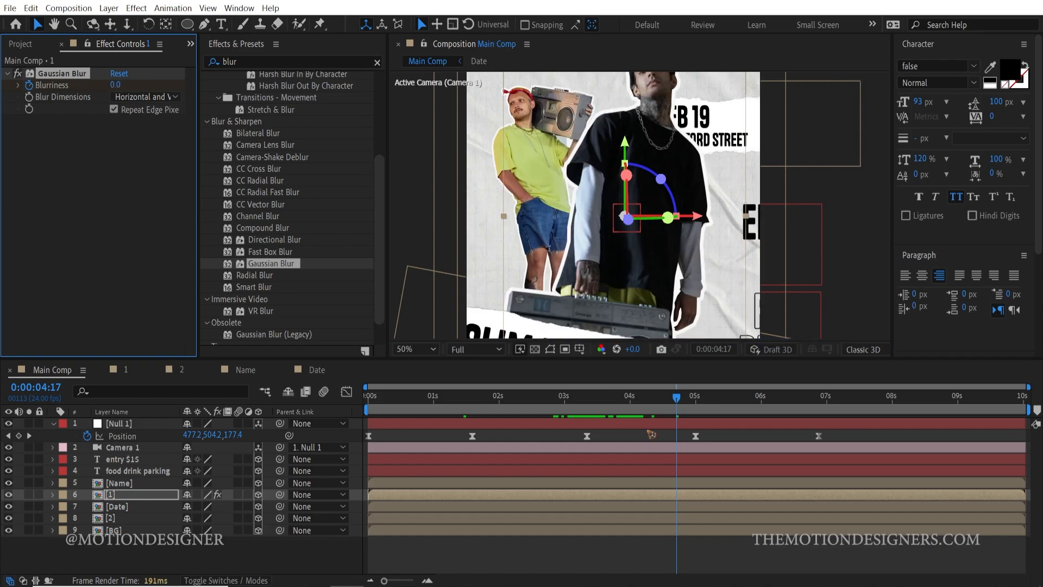
- Apply Easy Ease to layer 1's two Blurriness keyframes and preview the focus change
key("u")
left_click(636, 399)
left_click_drag(706, 508, 633, 524)
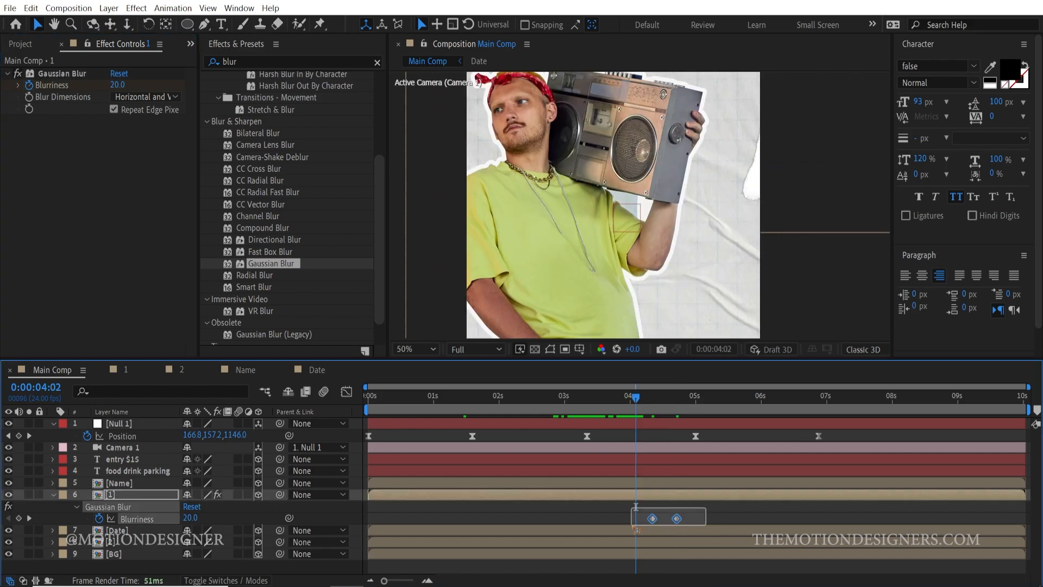
key("F9")
left_click(729, 516)
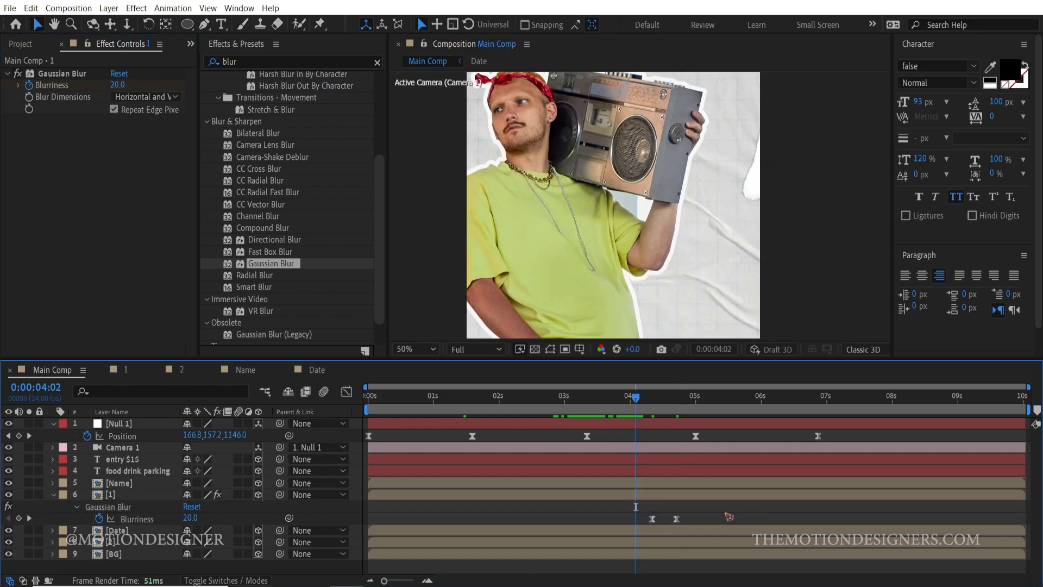
key("space")
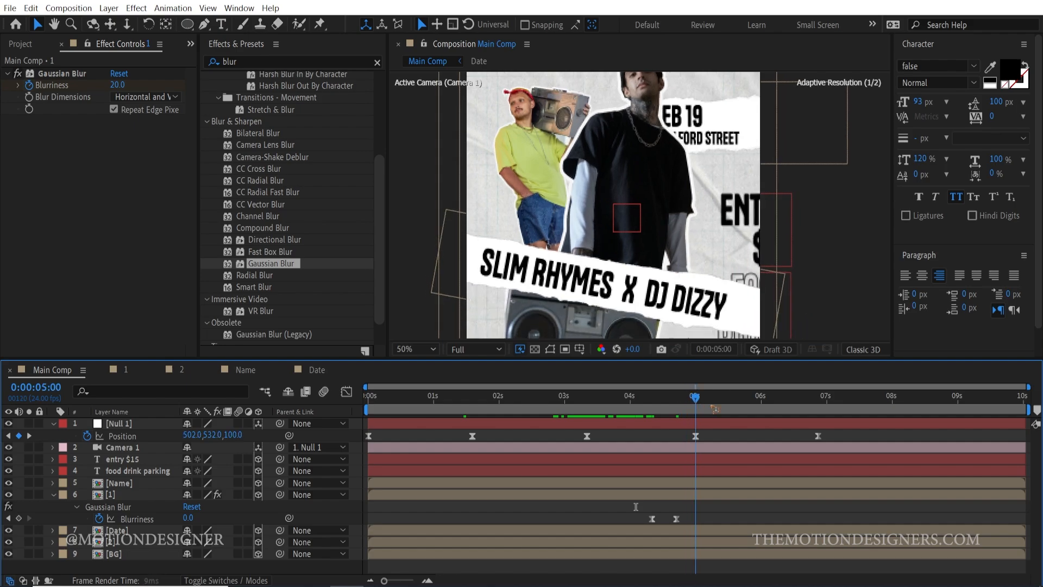
key("space")
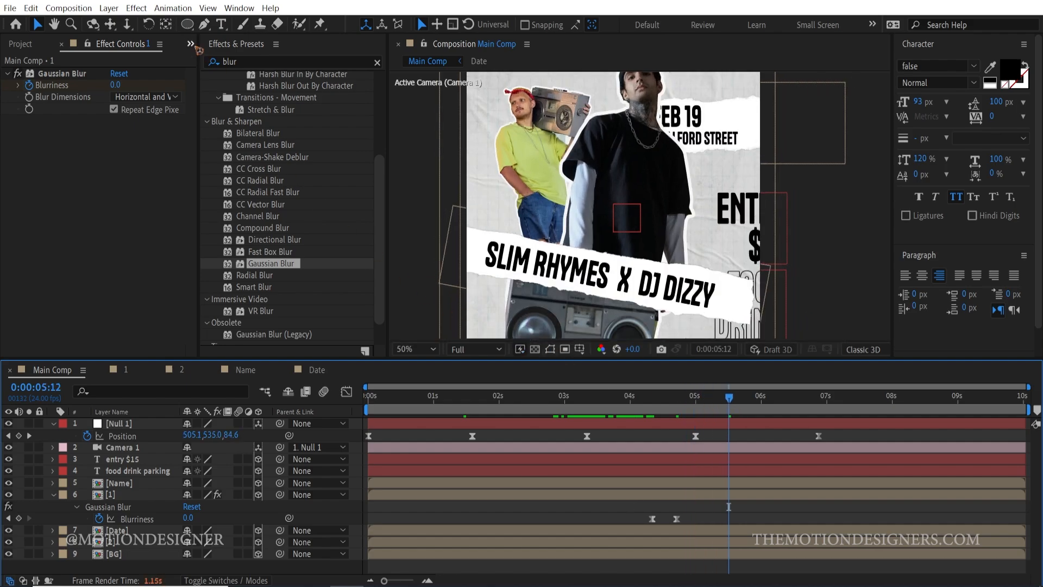
- Add the dark Texturelabs_Paper_176XL.jpg texture from the Assets folder to Main Comp, directly below Camera 1
left_click(192, 44)
left_click(220, 63)
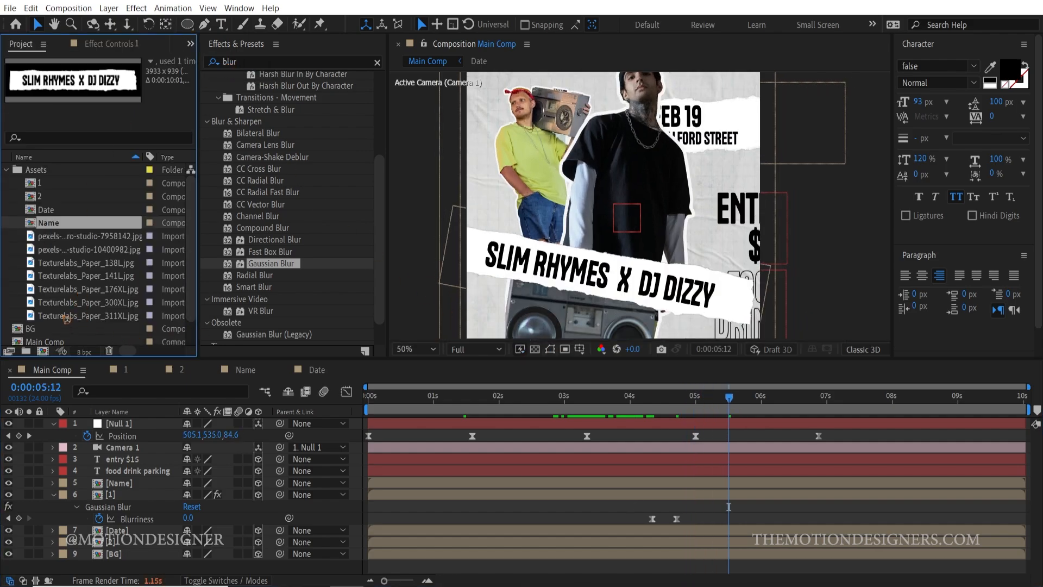
left_click(66, 316)
key("Up")
key("Up")
key("Up")
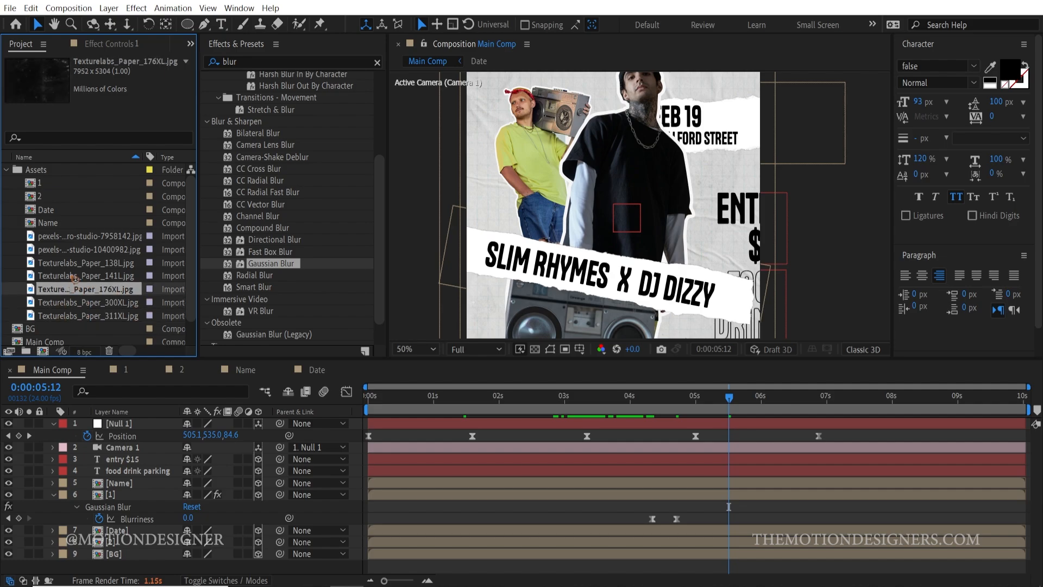
left_click_drag(75, 291, 156, 448)
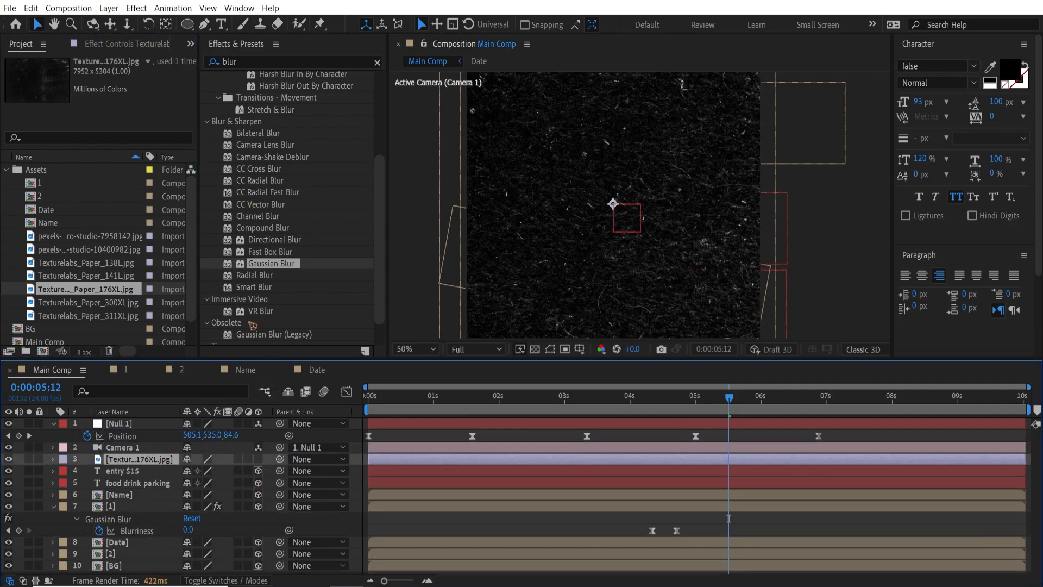
- Set the paper texture layer's blending mode to Screen and return to the start of the composition
key("F4")
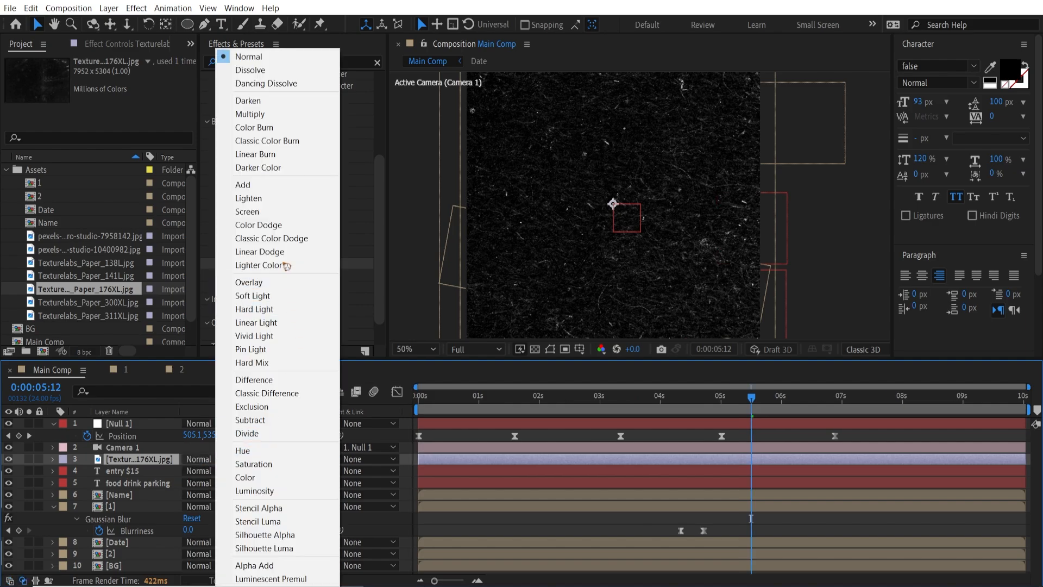
left_click(198, 459)
left_click(272, 212)
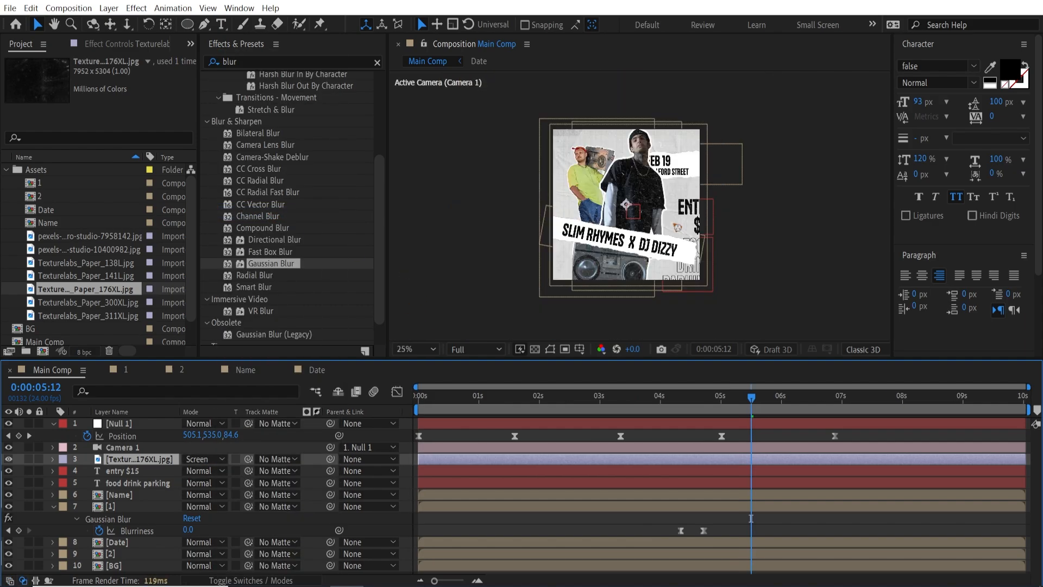
key("Home")
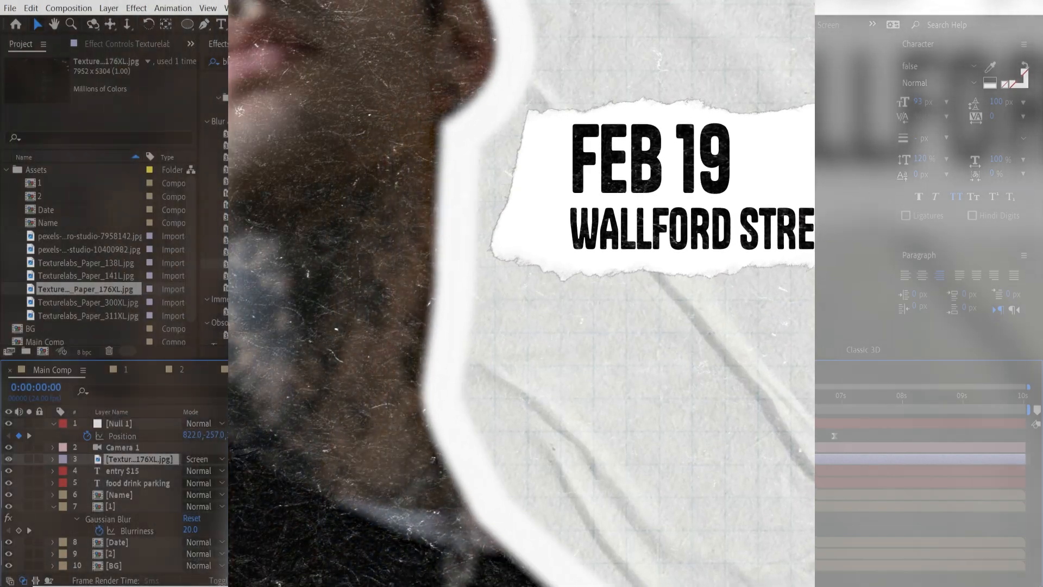